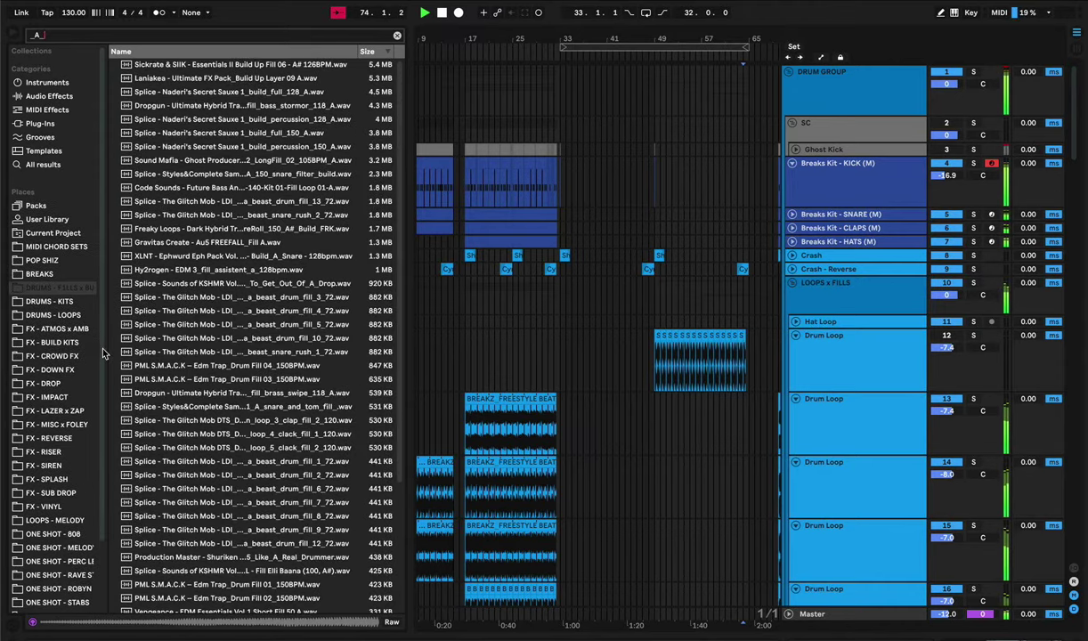
# - Open the ONE SHOT - 808 sample folder in the browser and stop the song playback
pyautogui.click(56, 385)
pyautogui.click(75, 534)
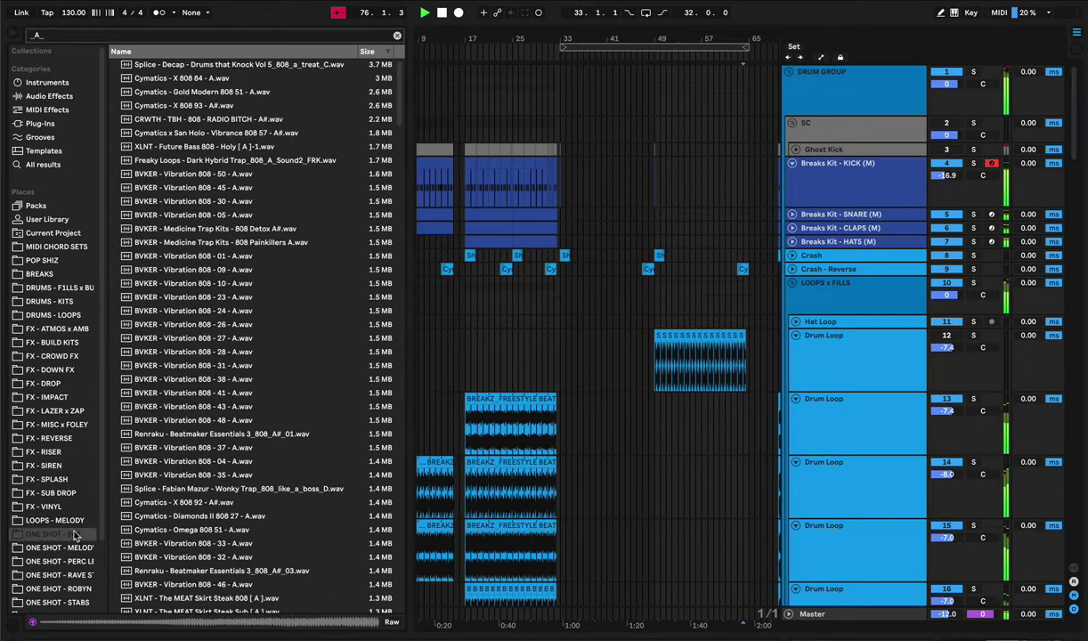
pyautogui.press('space')
# - Audition several of the largest 808 samples, such as the BVKER Vibration and Renraku Beatmaker Essentials ones
pyautogui.click(212, 284)
pyautogui.click(175, 365)
pyautogui.click(166, 436)
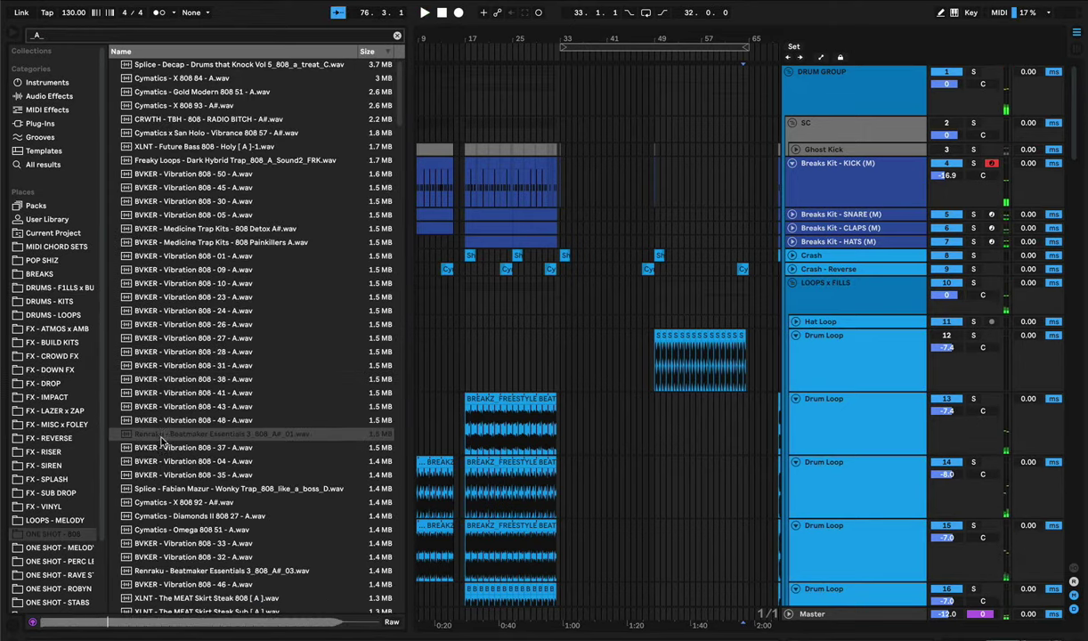
pyautogui.scroll(-6, 171, 445)
pyautogui.scroll(-10, 169, 427)
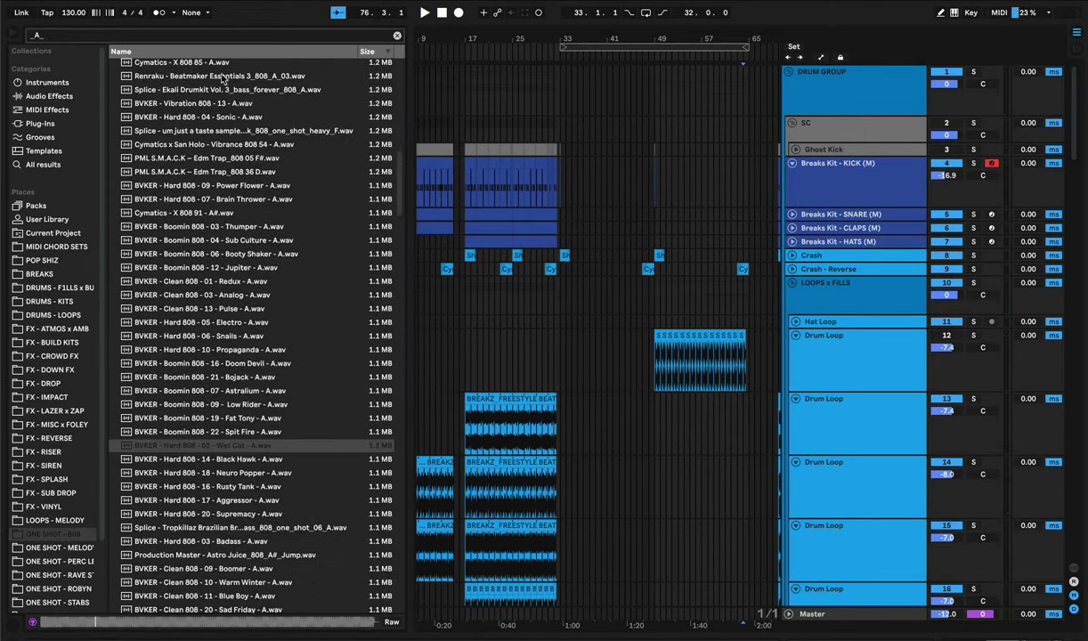
# - Sort the 808 samples by name and audition a few BVKER and Cymatics ones
pyautogui.click(213, 53)
pyautogui.scroll(-20, 200, 285)
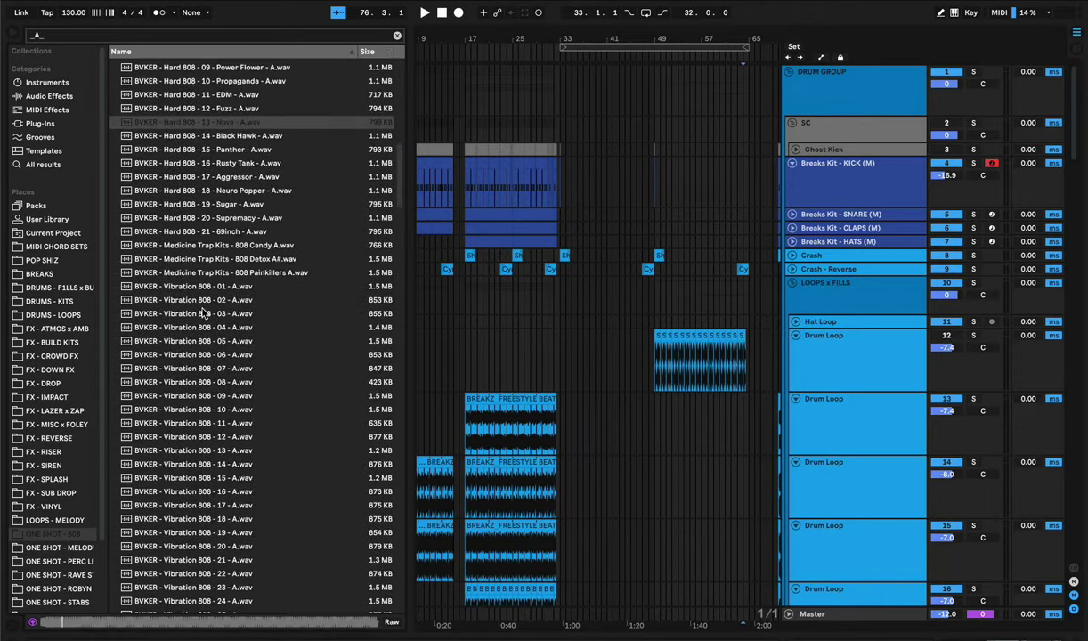
pyautogui.click(203, 311)
pyautogui.scroll(-20, 203, 312)
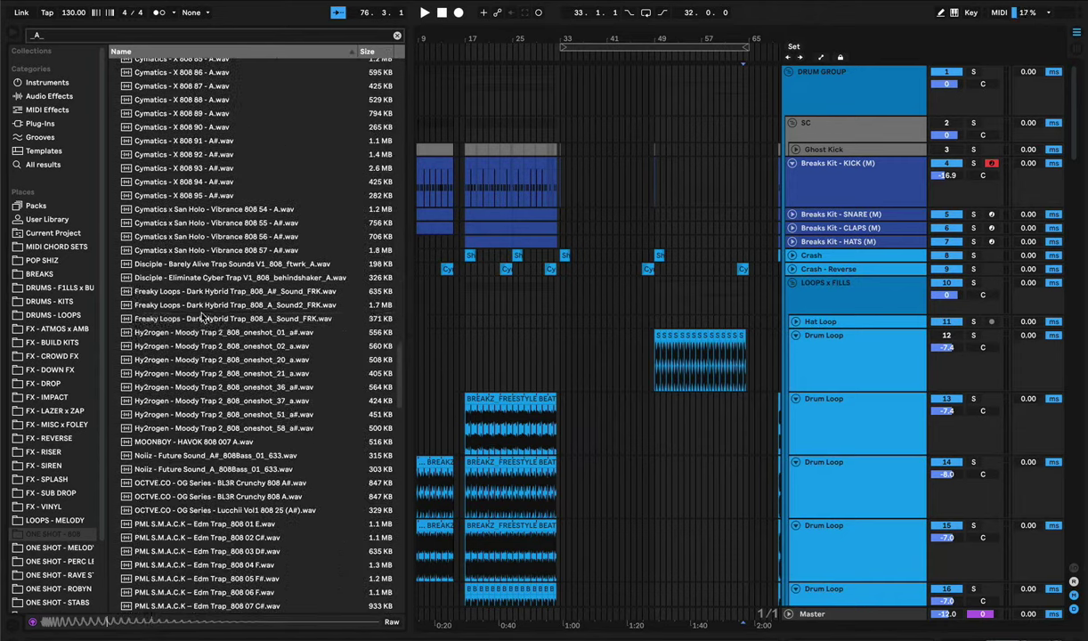
pyautogui.click(200, 316)
pyautogui.scroll(10, 201, 314)
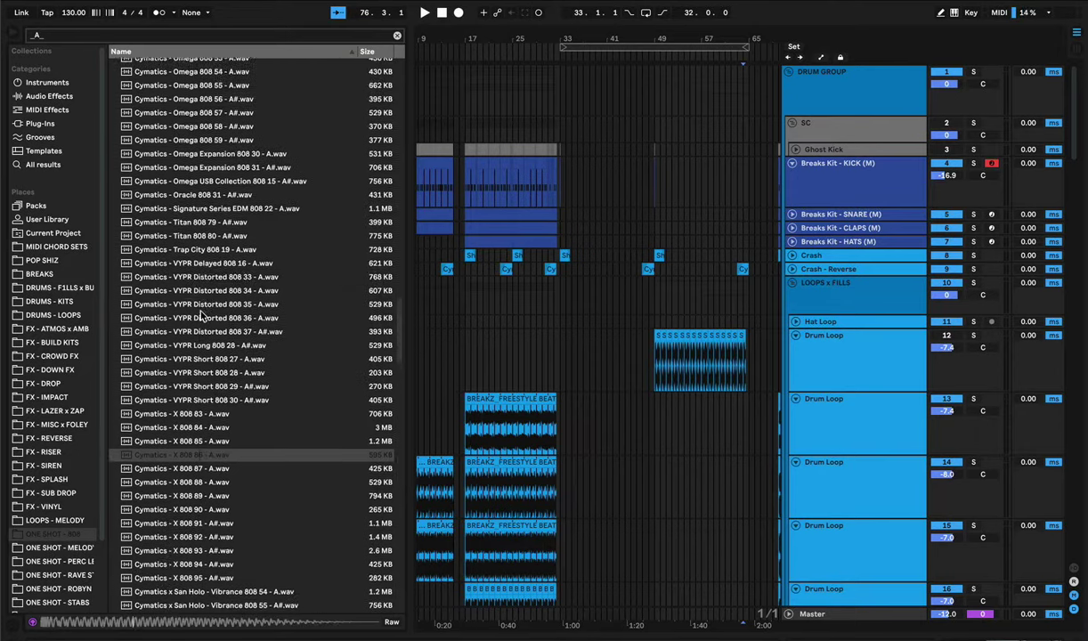
# - Audition the Cymatics VYPR Distorted, Long and Short 808 samples
pyautogui.click(196, 305)
pyautogui.click(195, 334)
pyautogui.click(189, 362)
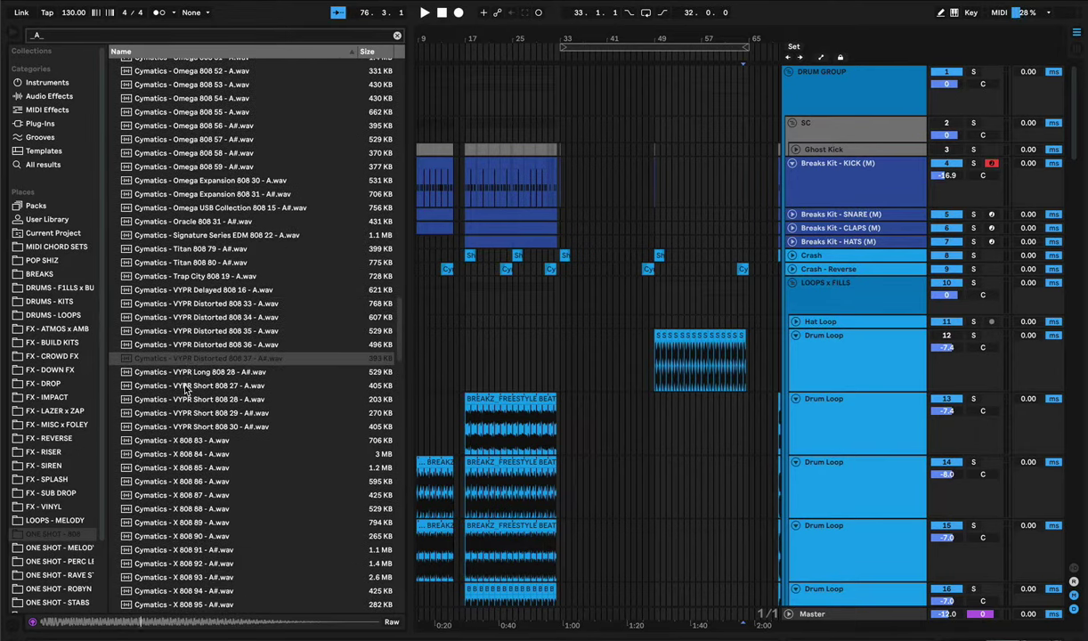
pyautogui.click(187, 237)
pyautogui.click(193, 374)
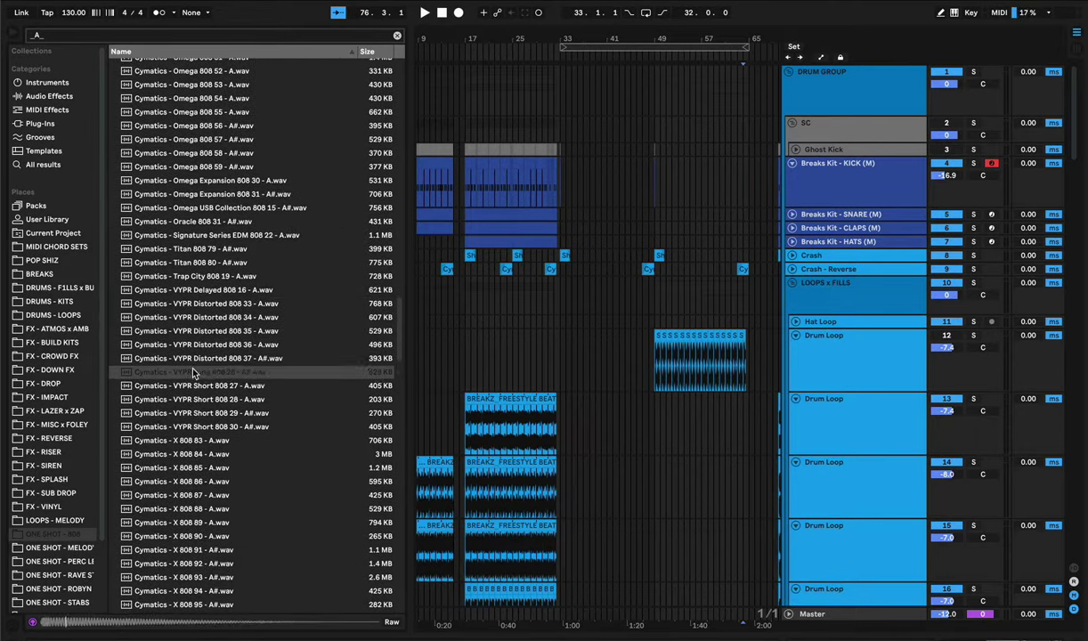
pyautogui.click(195, 387)
pyautogui.scroll(-1, 196, 401)
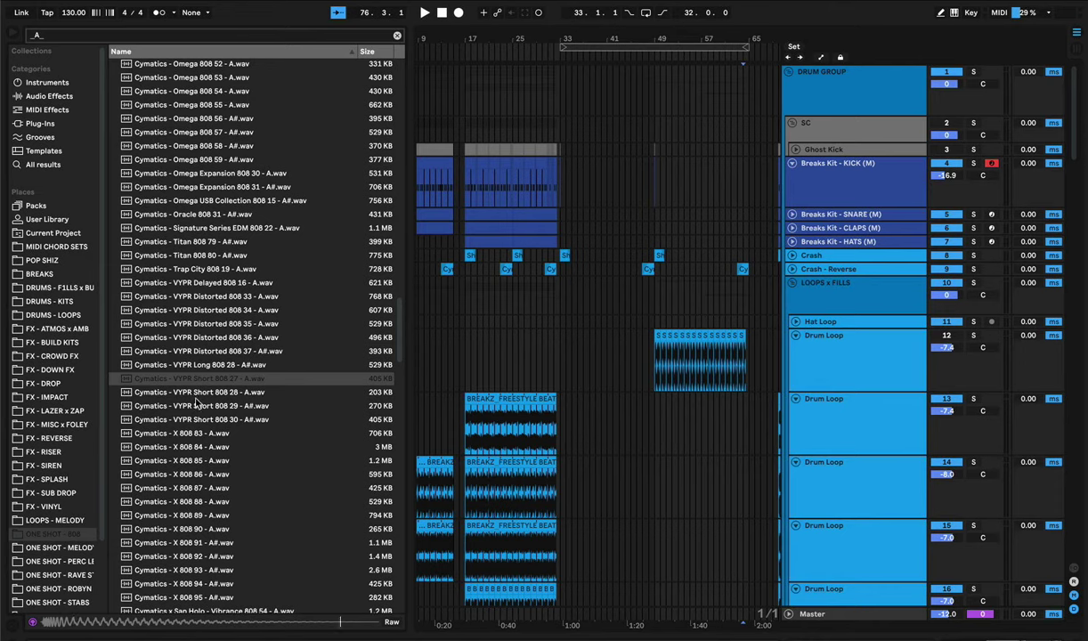
pyautogui.press('Down')
pyautogui.scroll(-1, 196, 410)
pyautogui.click(197, 411)
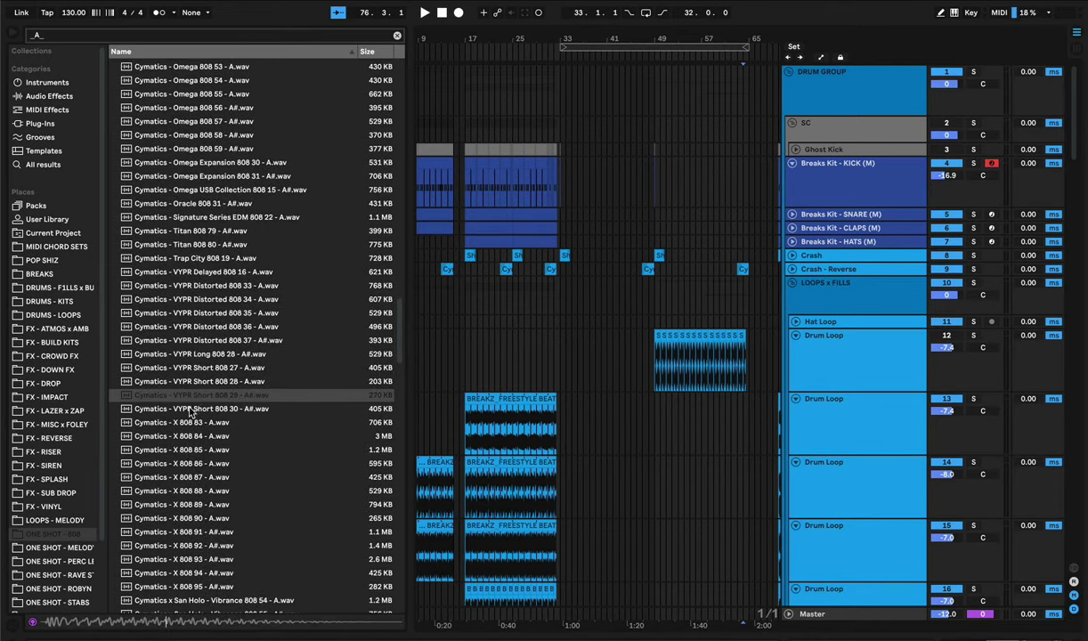
# - Audition the Cymatics X 808 samples around numbers 90 to 93
pyautogui.scroll(-1, 183, 422)
pyautogui.scroll(-4, 176, 445)
pyautogui.click(176, 394)
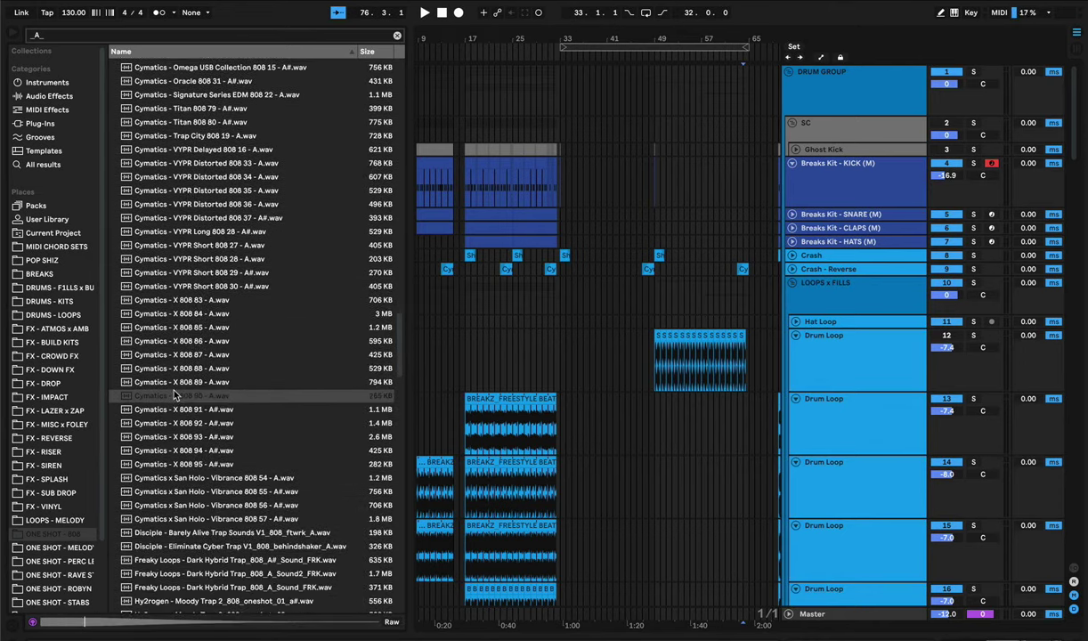
pyautogui.click(179, 369)
pyautogui.click(166, 412)
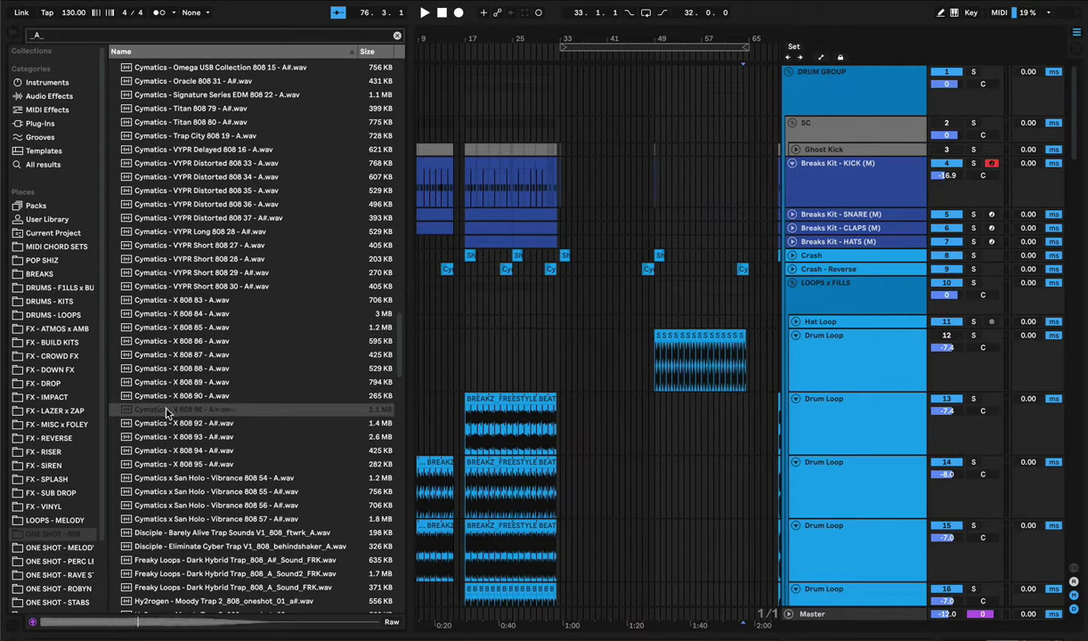
pyautogui.click(174, 437)
pyautogui.click(165, 411)
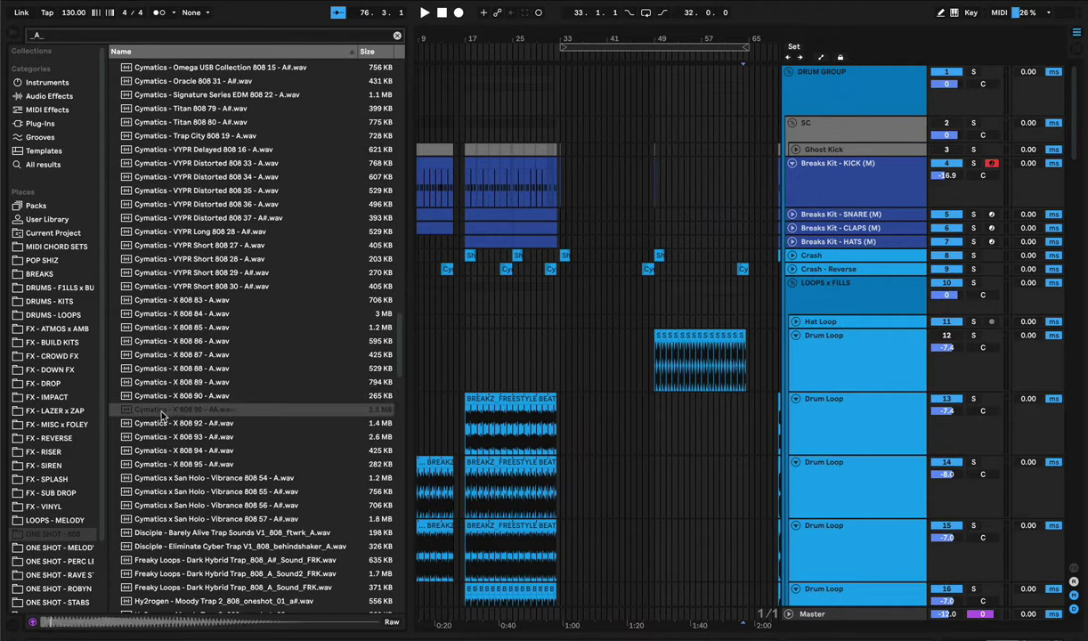
# - Audition the 808 samples in sequence from the Cymatics X series through to the Production Master Wild Trap series
pyautogui.press('Down')
pyautogui.press('Down')
pyautogui.press('Down')
pyautogui.press('Down')
pyautogui.press('Down')
pyautogui.press('Down')
pyautogui.press('Down')
pyautogui.press('Down')
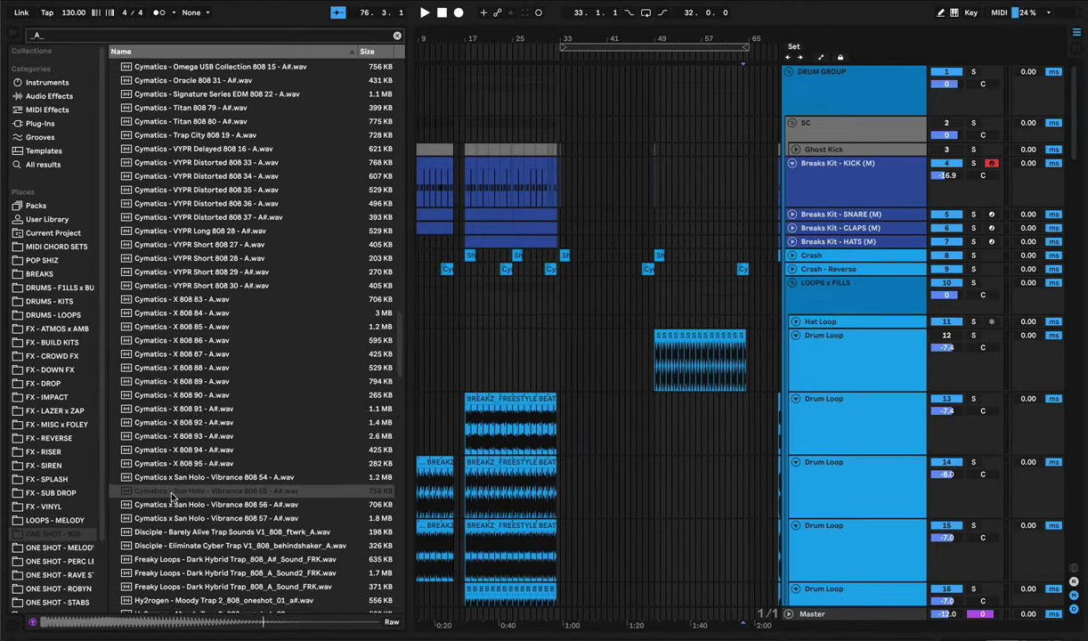
pyautogui.press('Down')
pyautogui.press('Down')
pyautogui.press('Down')
pyautogui.press('Down')
pyautogui.press('Down')
pyautogui.press('Down')
pyautogui.press('Down')
pyautogui.press('Down')
pyautogui.press('Down')
pyautogui.press('Down')
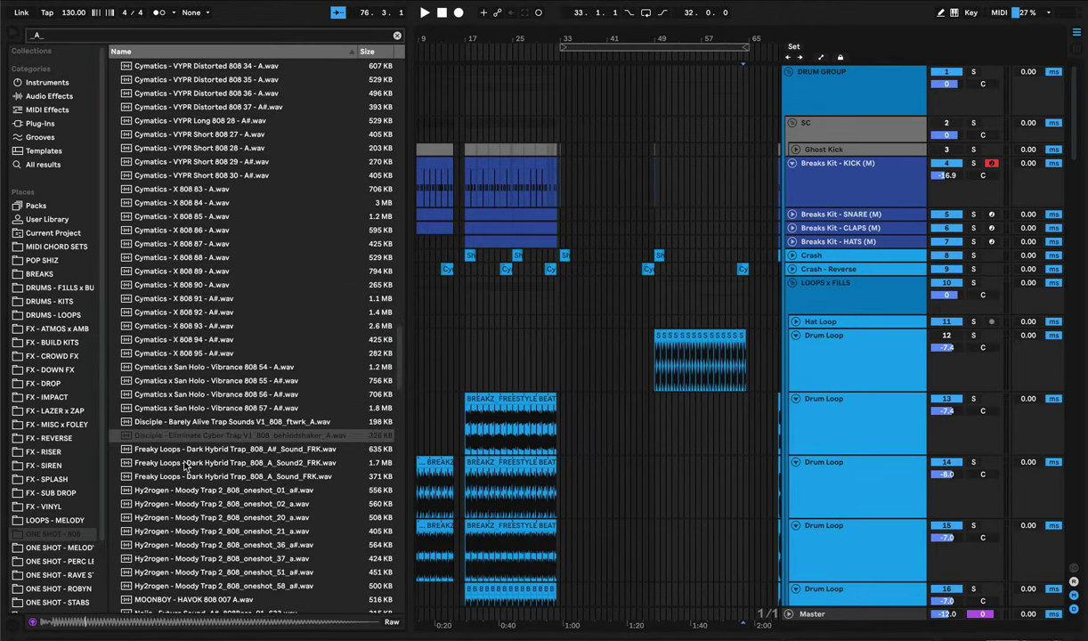
pyautogui.press('Down')
pyautogui.press('Down')
pyautogui.press('Down')
pyautogui.press('Down')
pyautogui.press('Down')
pyautogui.press('Down')
pyautogui.press('Down')
pyautogui.press('Down')
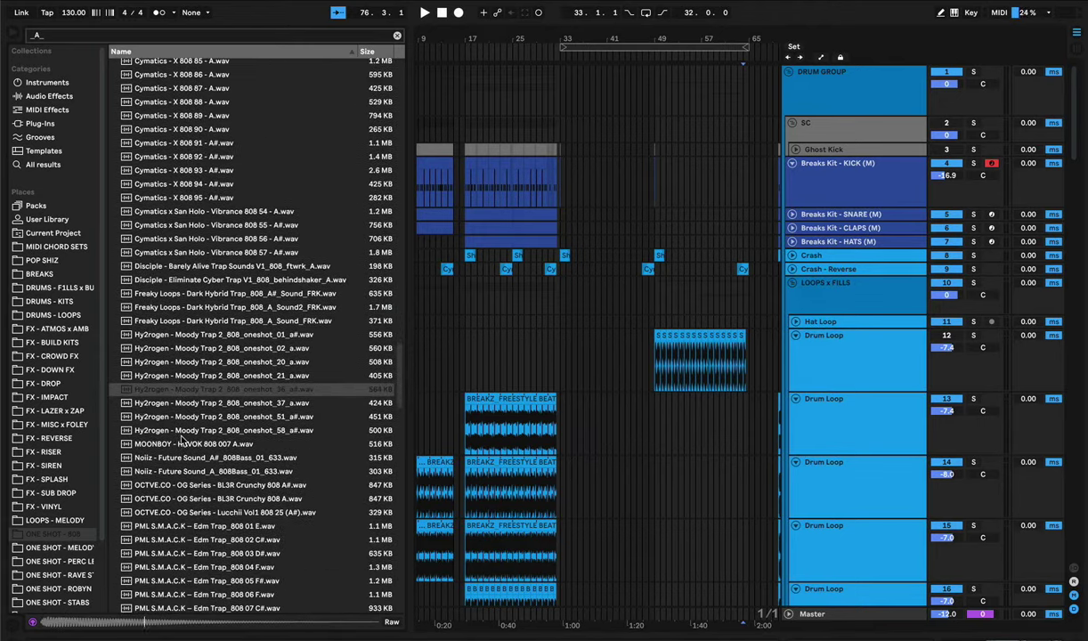
pyautogui.press('Down')
pyautogui.press('Down')
pyautogui.press('Down')
pyautogui.press('Down')
pyautogui.press('Down')
pyautogui.press('Down')
pyautogui.press('Down')
pyautogui.press('Down')
pyautogui.press('Down')
pyautogui.press('Down')
pyautogui.press('Down')
pyautogui.press('Down')
pyautogui.press('Down')
pyautogui.press('Down')
pyautogui.press('Down')
pyautogui.press('Down')
pyautogui.press('Down')
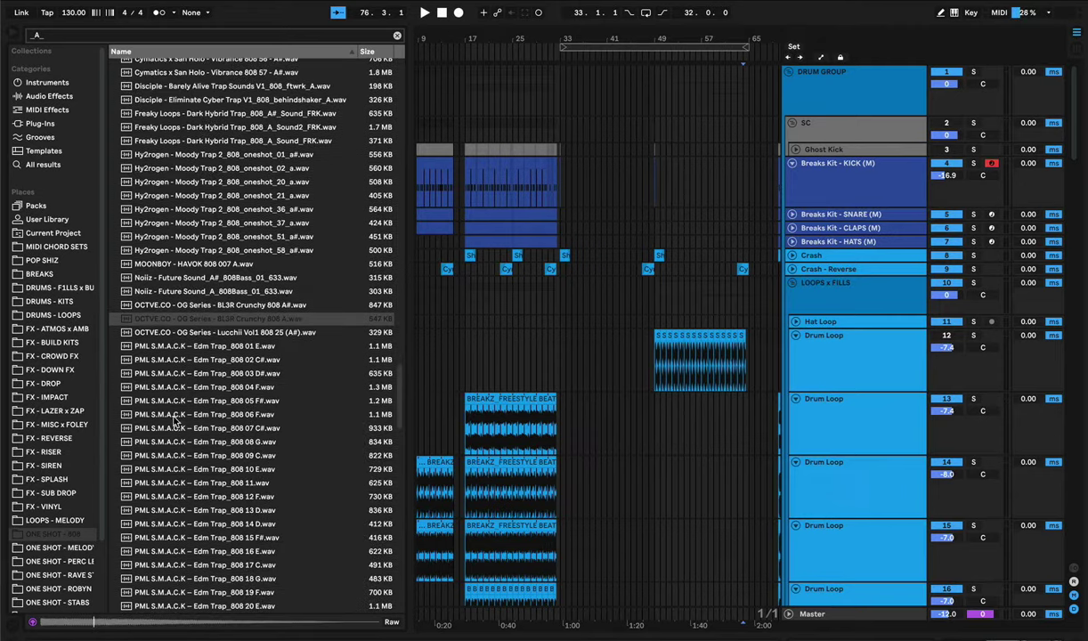
pyautogui.press('Down')
pyautogui.press('Down')
pyautogui.press('Down')
pyautogui.press('Down')
pyautogui.press('Down')
pyautogui.press('Down')
pyautogui.press('Down')
pyautogui.press('Down')
pyautogui.press('Down')
pyautogui.press('Down')
pyautogui.press('Down')
pyautogui.press('Down')
pyautogui.press('Down')
pyautogui.press('Down')
pyautogui.press('Down')
pyautogui.press('Down')
pyautogui.press('Down')
pyautogui.press('Down')
pyautogui.press('Down')
pyautogui.press('Down')
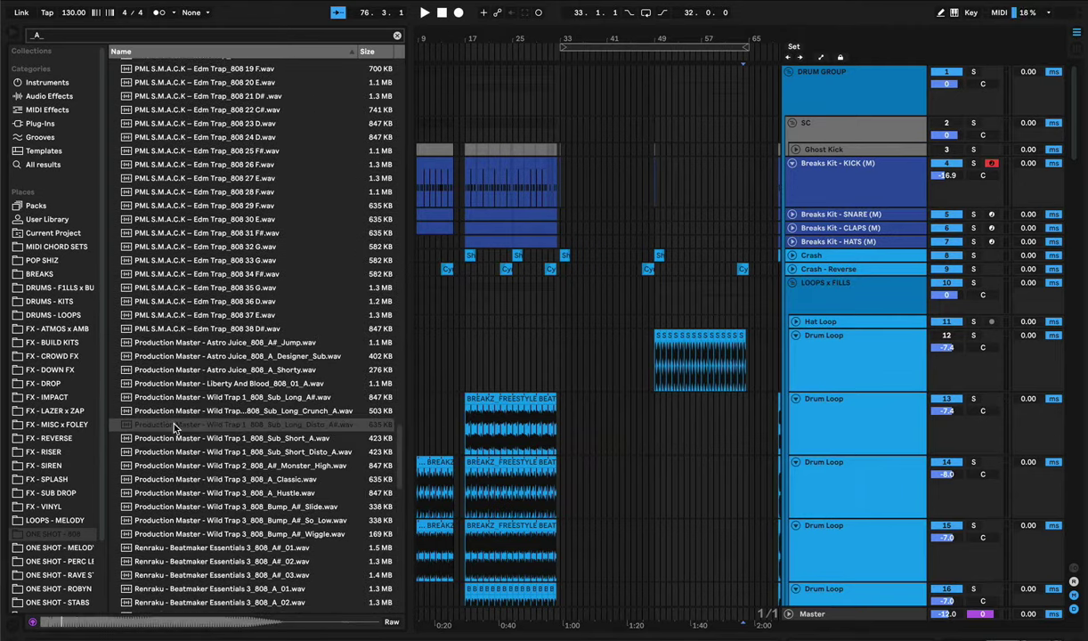
# - Audition the 808 samples in sequence from the Renraku series through the Splice Tropkillaz one-shots
pyautogui.click(181, 383)
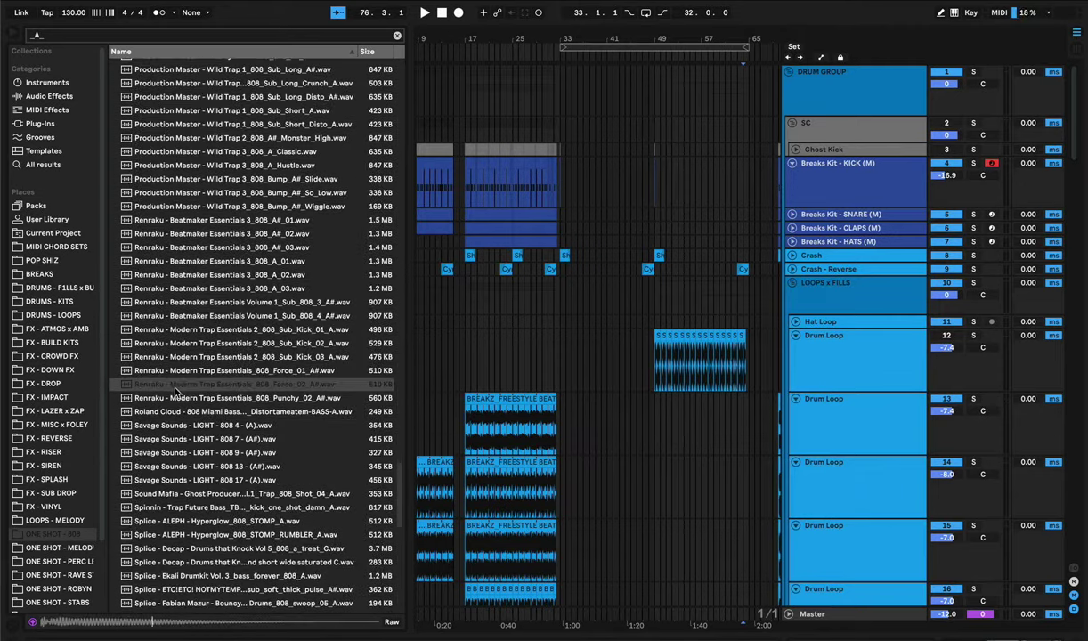
pyautogui.click(189, 293)
pyautogui.press('Down')
pyautogui.press('Down')
pyautogui.press('Down')
pyautogui.press('Down')
pyautogui.press('Down')
pyautogui.press('Down')
pyautogui.press('Down')
pyautogui.press('Down')
pyautogui.press('Down')
pyautogui.press('Down')
pyautogui.press('Down')
pyautogui.press('Down')
pyautogui.press('Down')
pyautogui.press('Down')
pyautogui.press('Down')
pyautogui.press('Down')
pyautogui.press('Down')
pyautogui.press('Down')
pyautogui.press('Down')
pyautogui.press('Down')
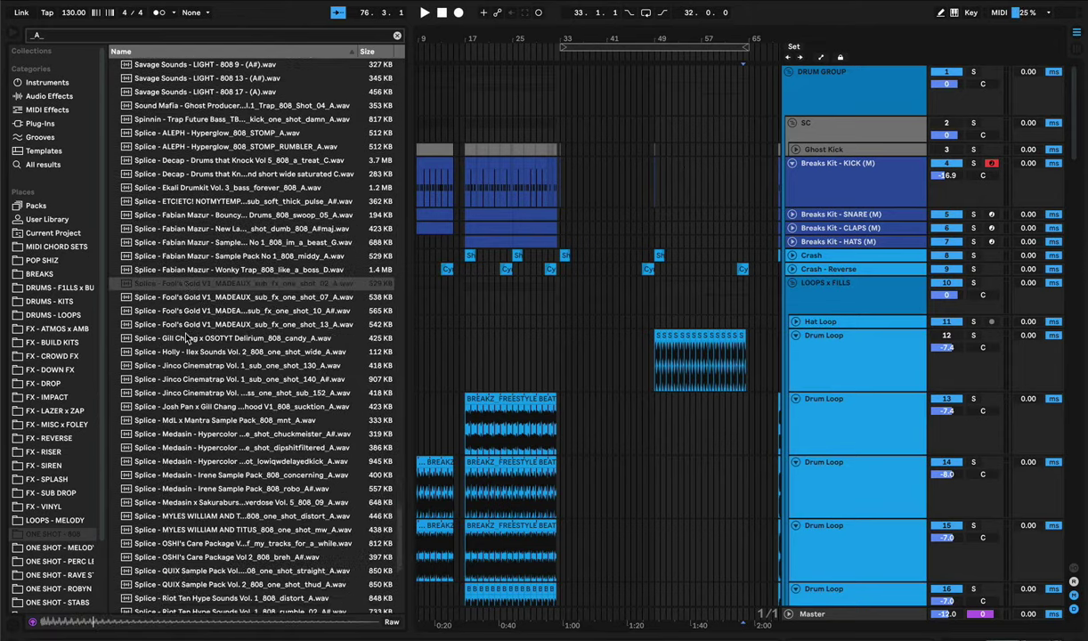
pyautogui.press('Down')
pyautogui.press('Down')
pyautogui.press('Down')
pyautogui.press('Down')
pyautogui.press('Down')
pyautogui.press('Down')
pyautogui.press('Down')
pyautogui.press('Down')
pyautogui.press('Down')
pyautogui.press('Down')
pyautogui.press('Down')
pyautogui.press('Down')
pyautogui.press('Down')
pyautogui.press('Down')
pyautogui.press('Down')
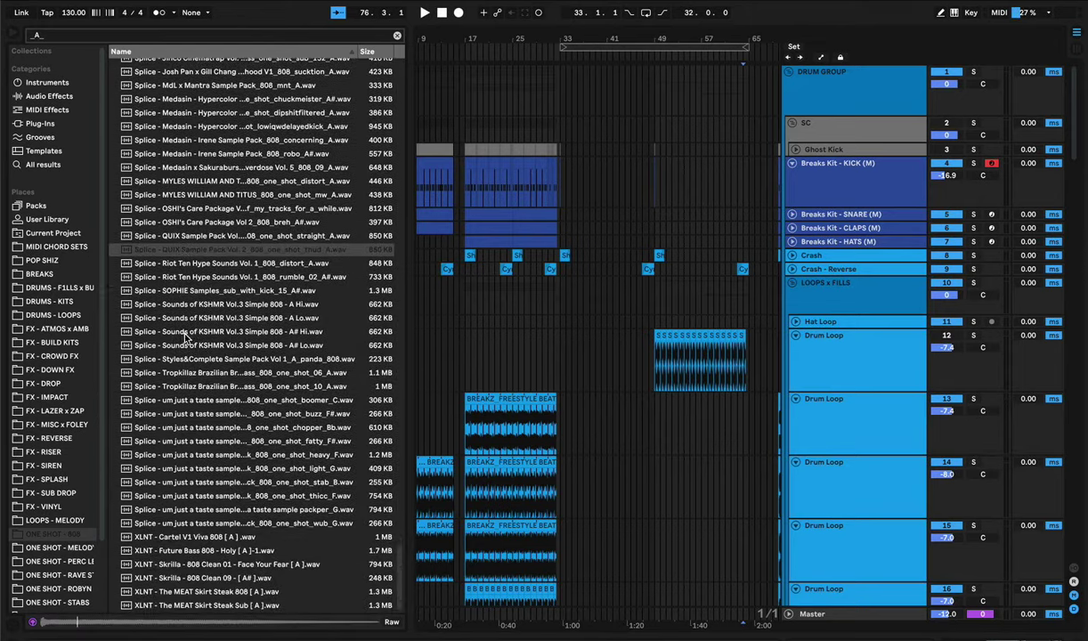
pyautogui.press('Down')
pyautogui.press('Down')
pyautogui.press('Down')
pyautogui.press('Down')
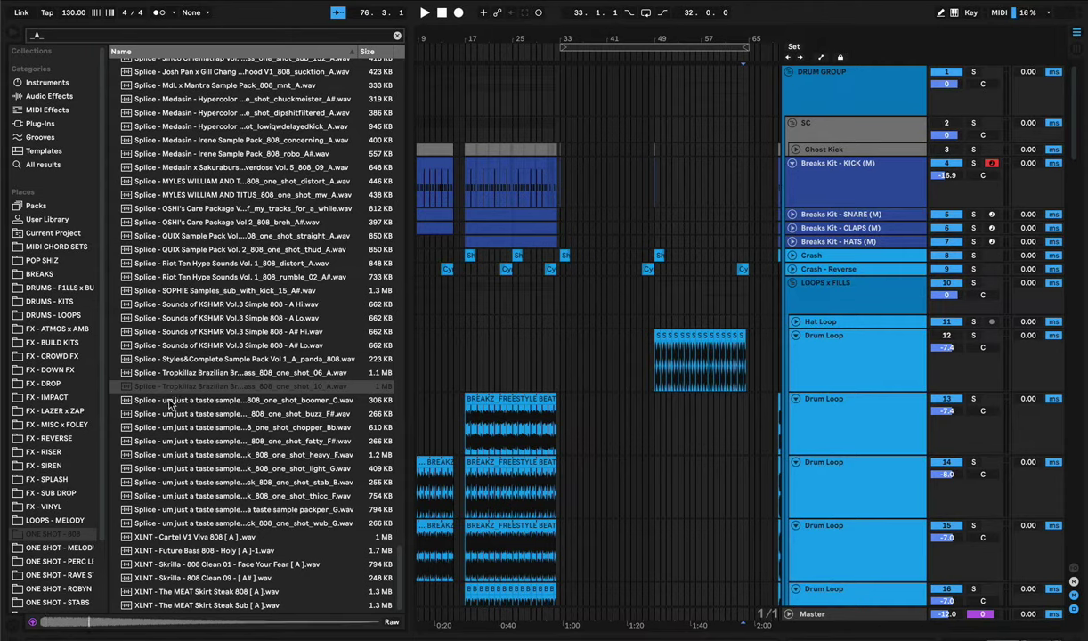
# - Audition the last samples in the list, including XLNT - Future Bass 808 and XLNT - Cartel V1 Viva 808 [ A ]
pyautogui.click(166, 472)
pyautogui.click(166, 549)
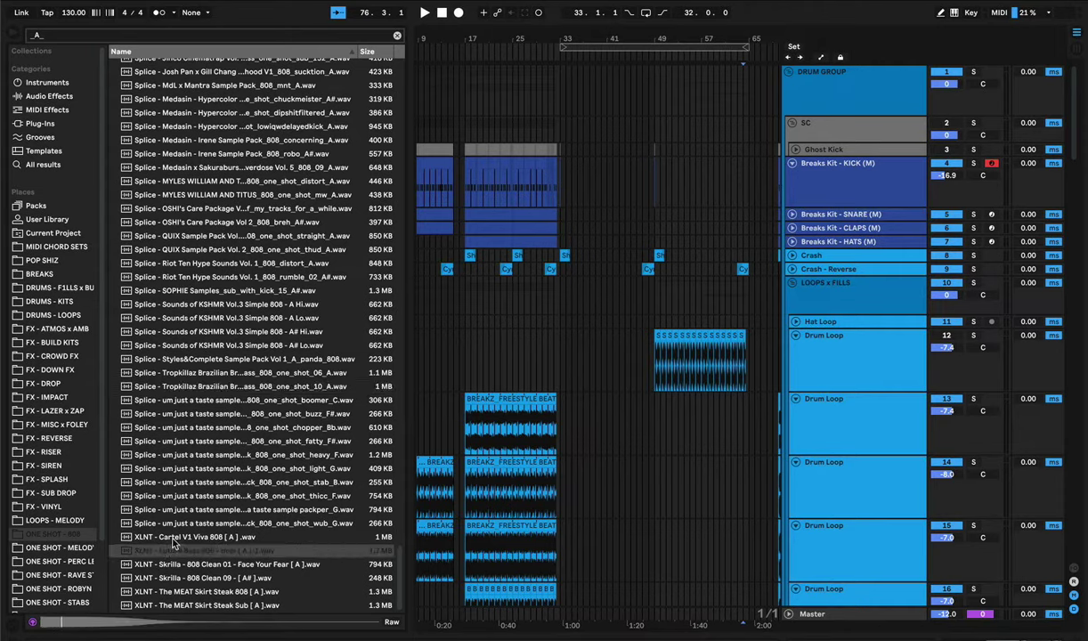
pyautogui.click(171, 539)
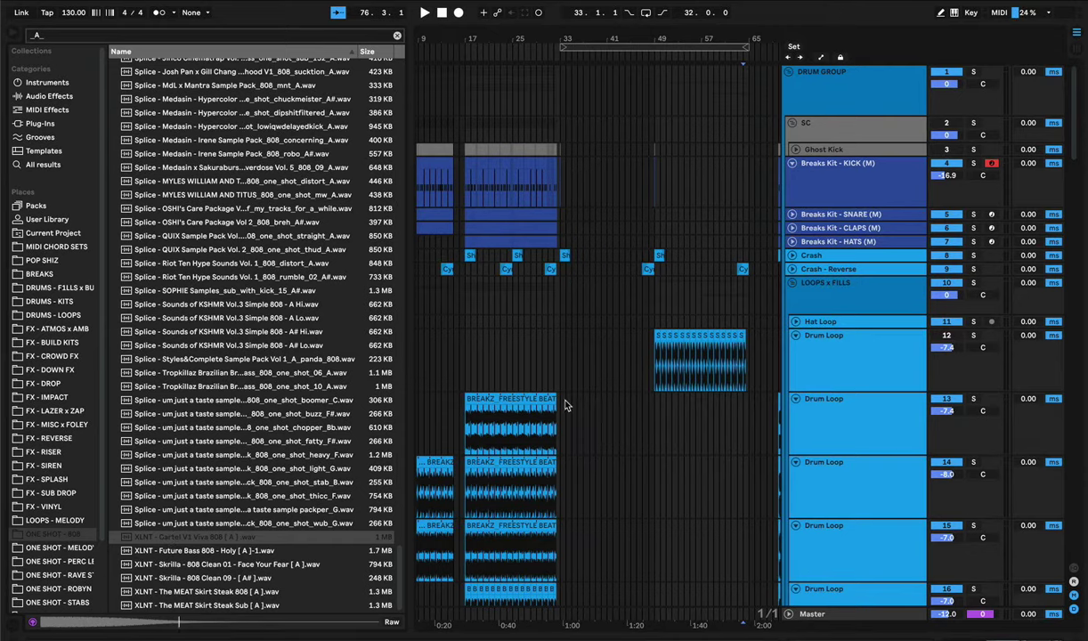
# - Unfold the 808 track and place the XLNT - Cartel V1 Viva 808 [ A ] sample on it at bar 70
pyautogui.scroll(-15, 564, 405)
pyautogui.hscroll(10, 557, 410)
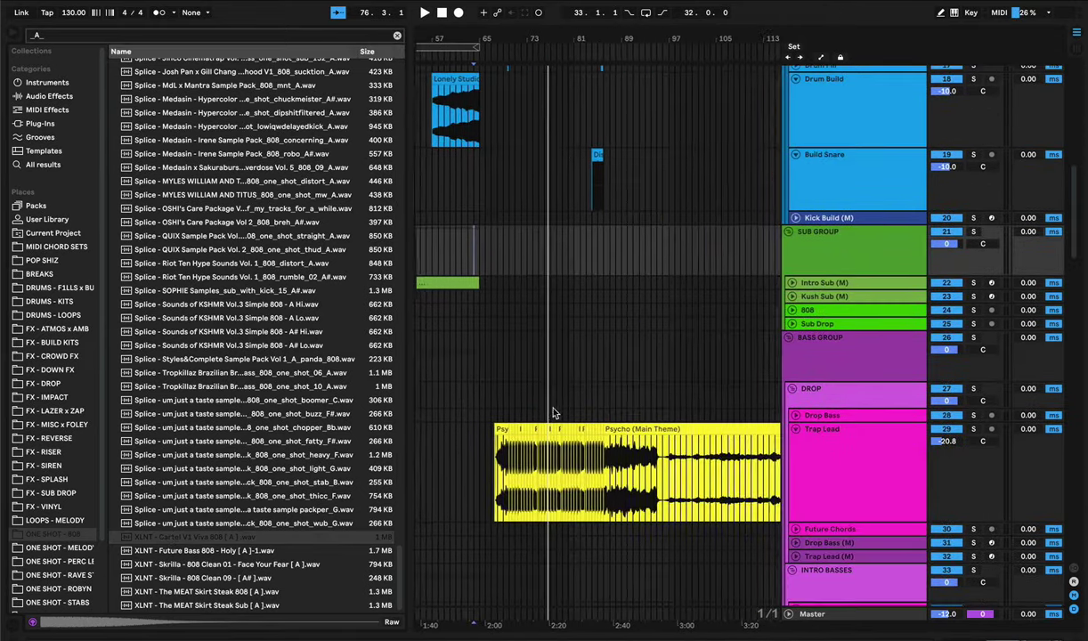
pyautogui.scroll(3, 552, 412)
pyautogui.hscroll(-4, 535, 392)
pyautogui.click(533, 396)
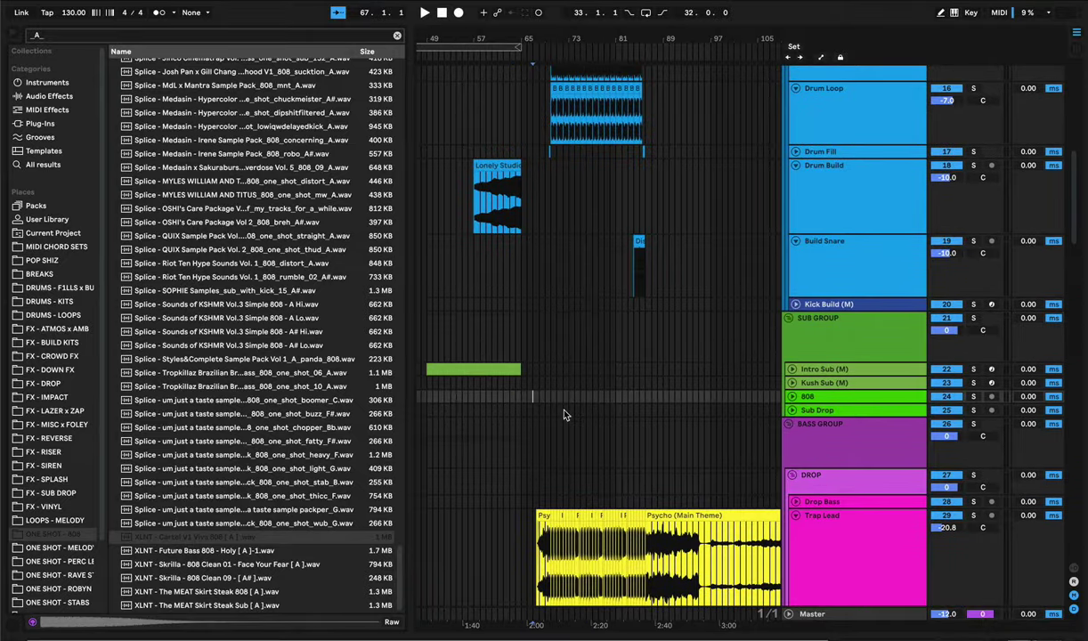
pyautogui.press('u')
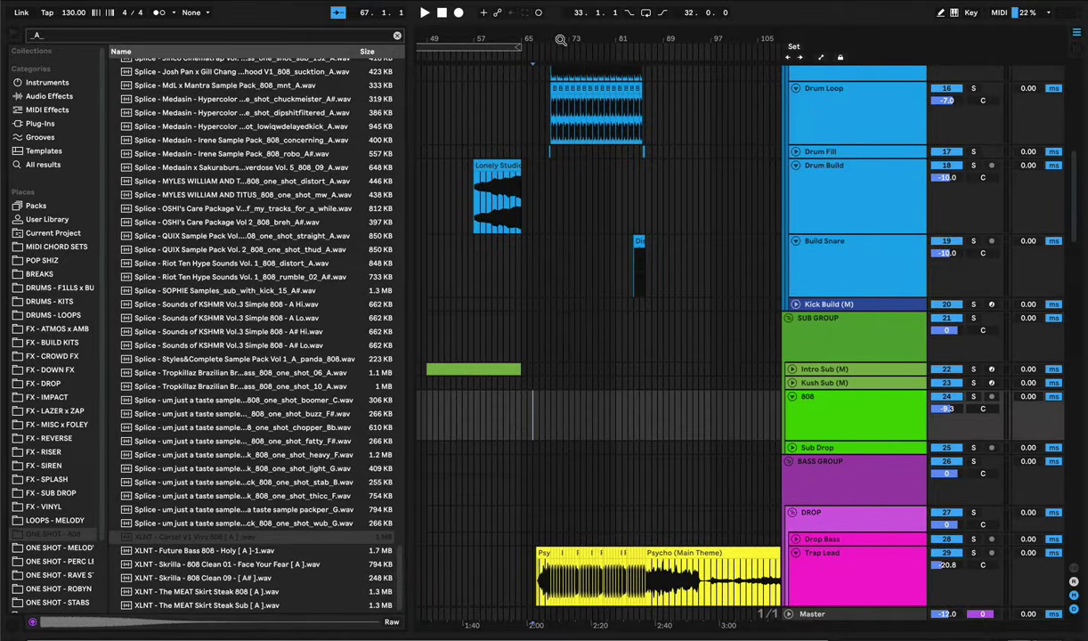
pyautogui.moveTo(560, 39); pyautogui.dragTo(598, 167)
pyautogui.hscroll(1, 551, 374)
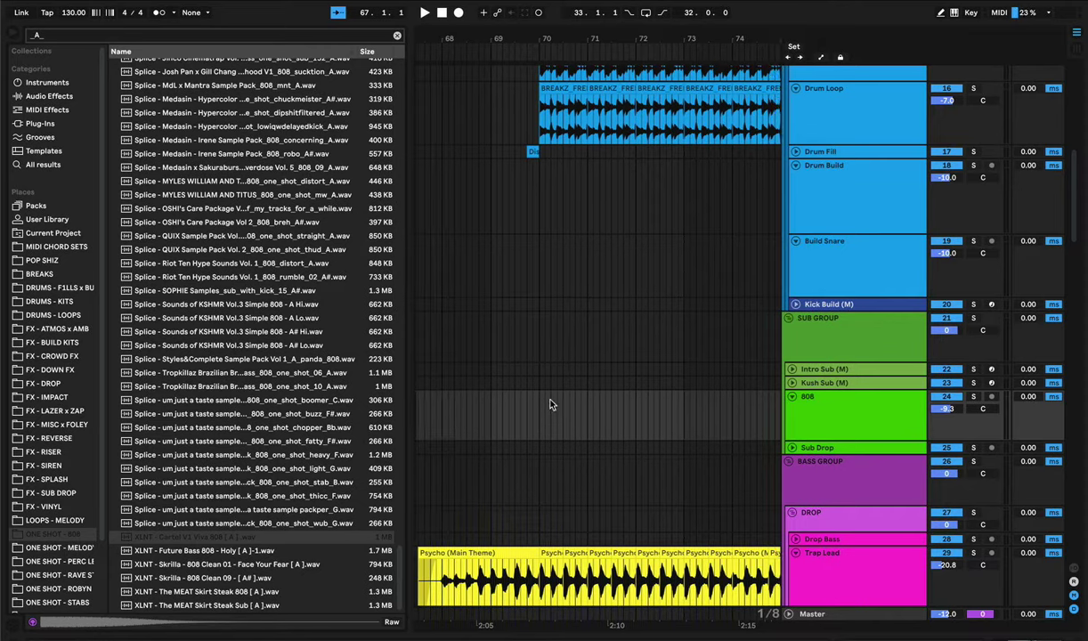
pyautogui.moveTo(186, 538); pyautogui.dragTo(534, 419)
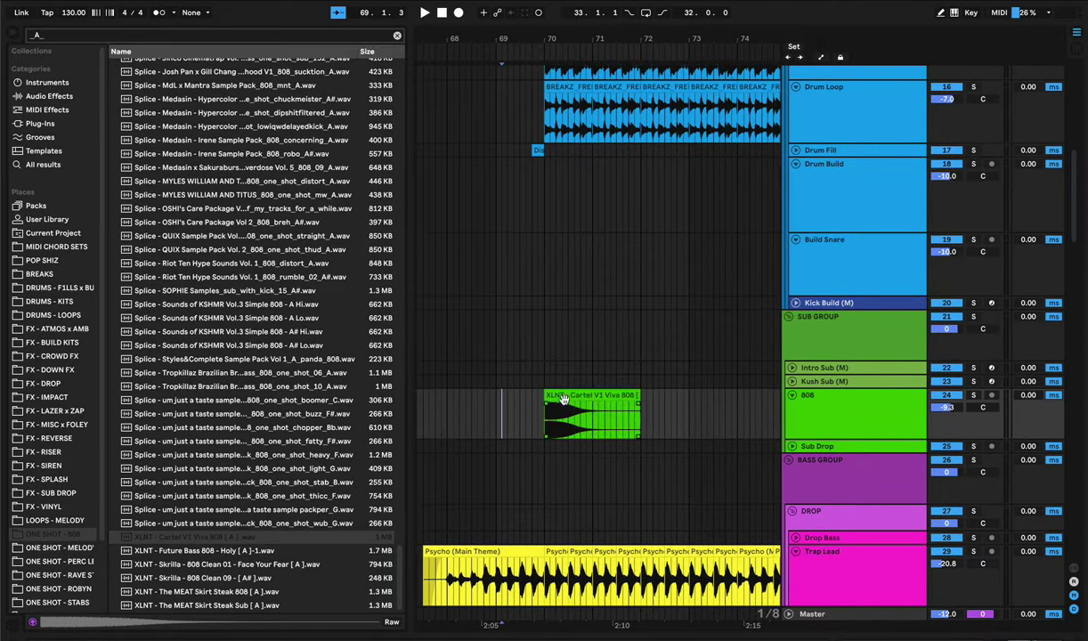
# - Turn off warping for the new 808 clip and lower its gain to -0.94 dB
pyautogui.doubleClick(567, 400)
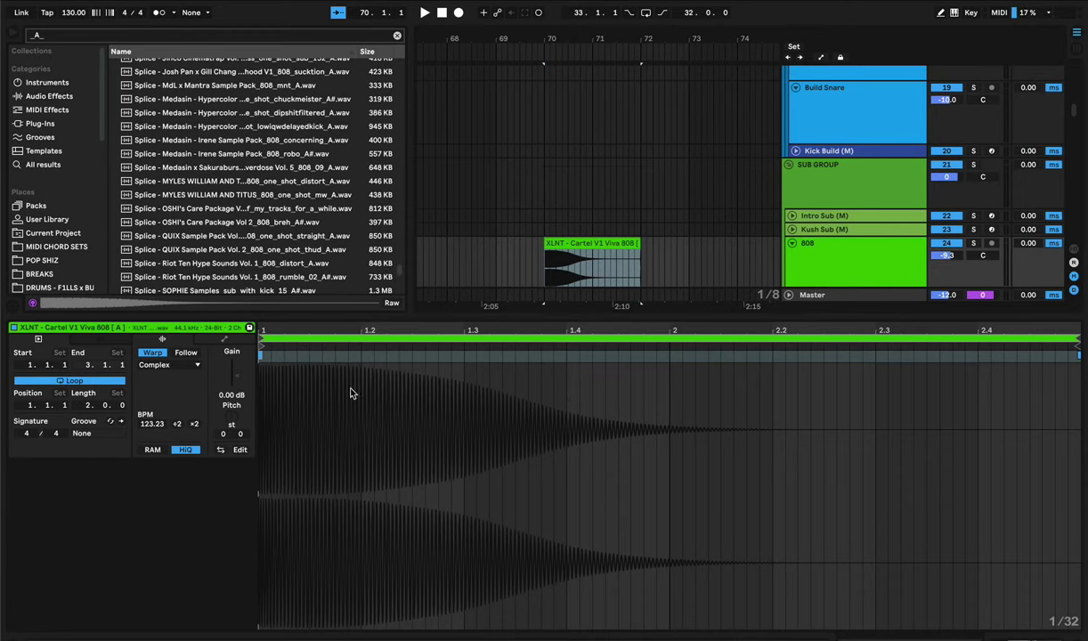
pyautogui.click(152, 354)
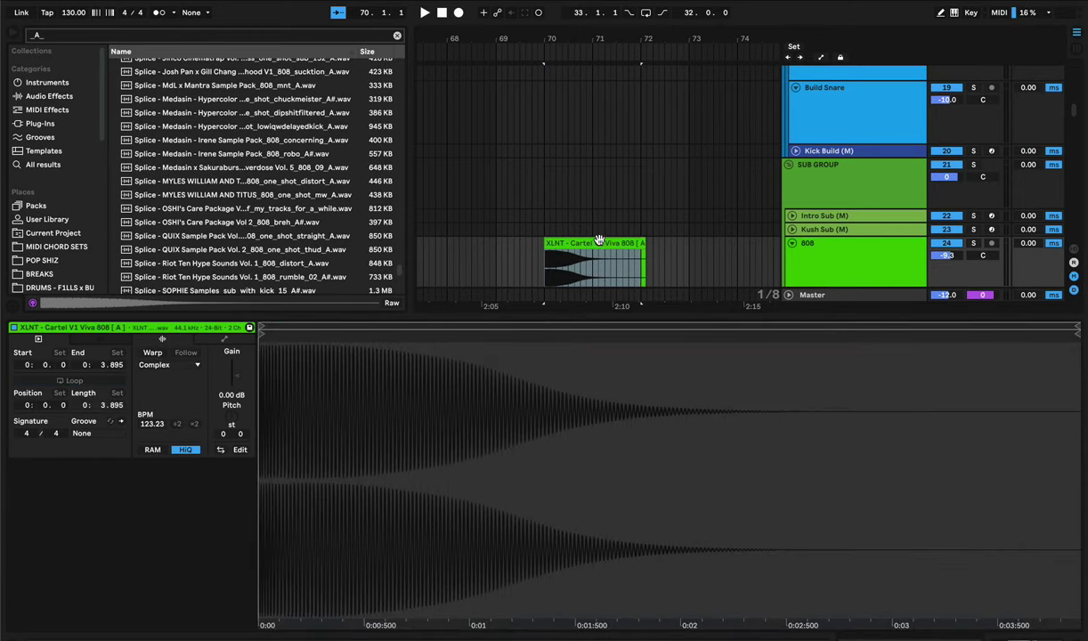
pyautogui.scroll(-3, 599, 241)
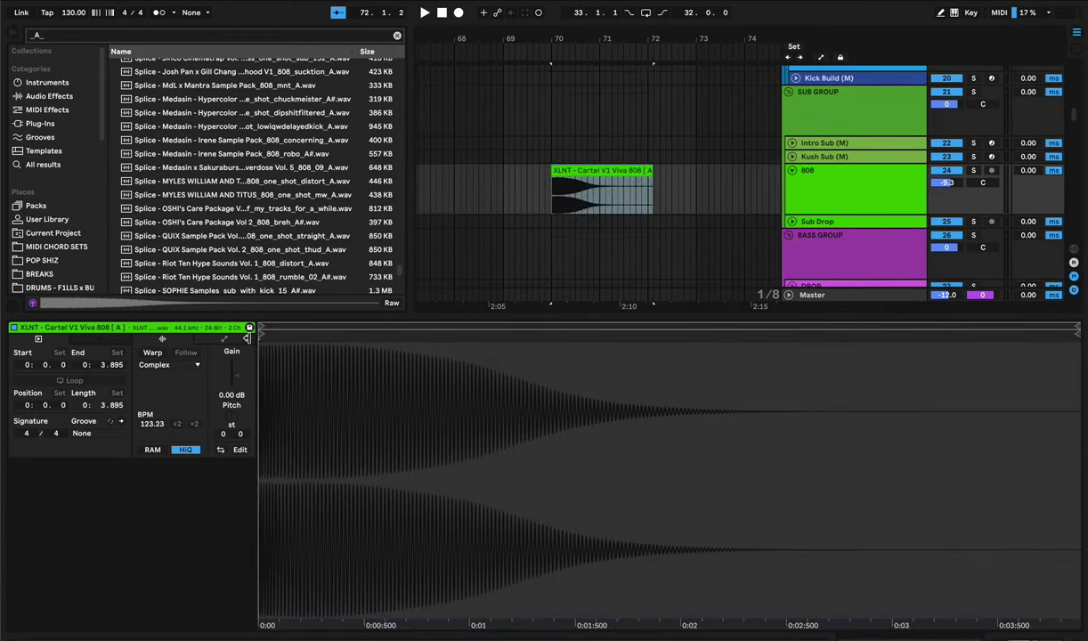
pyautogui.moveTo(237, 375); pyautogui.dragTo(237, 378)
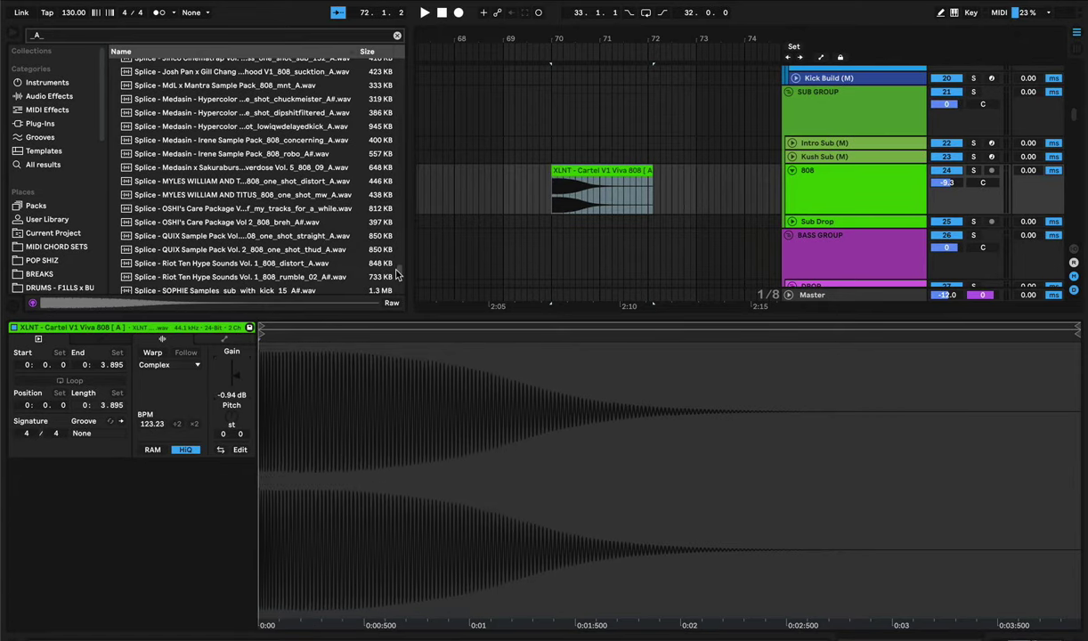
# - Shorten the 808 clip to just over one bar and play the arrangement from bar 69 to hear it
pyautogui.moveTo(653, 182); pyautogui.dragTo(606, 182)
pyautogui.click(533, 189)
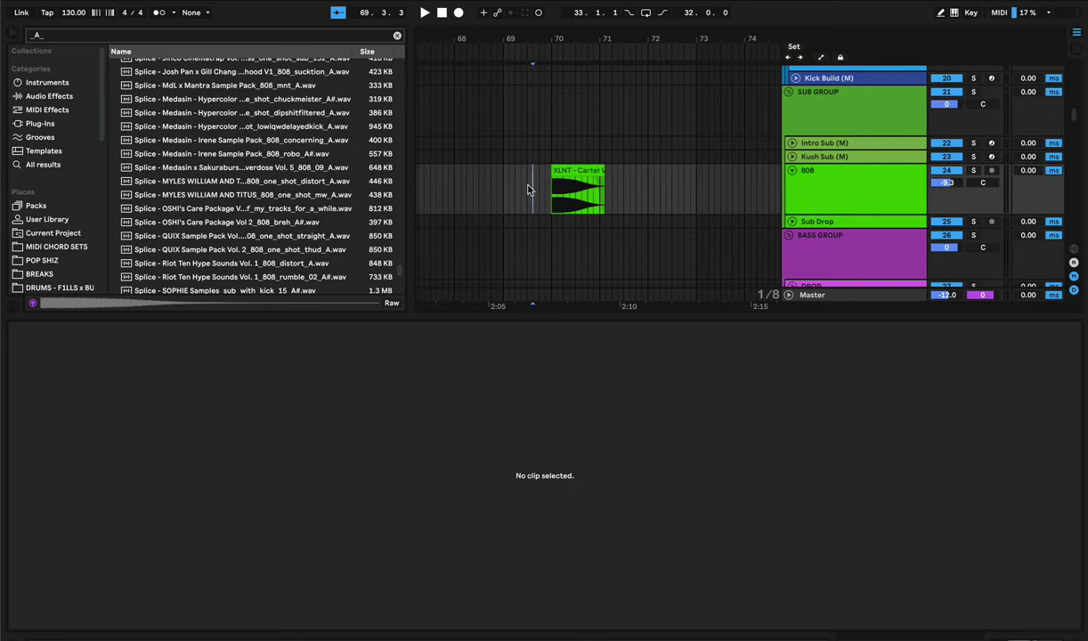
pyautogui.click(526, 188)
pyautogui.press('space')
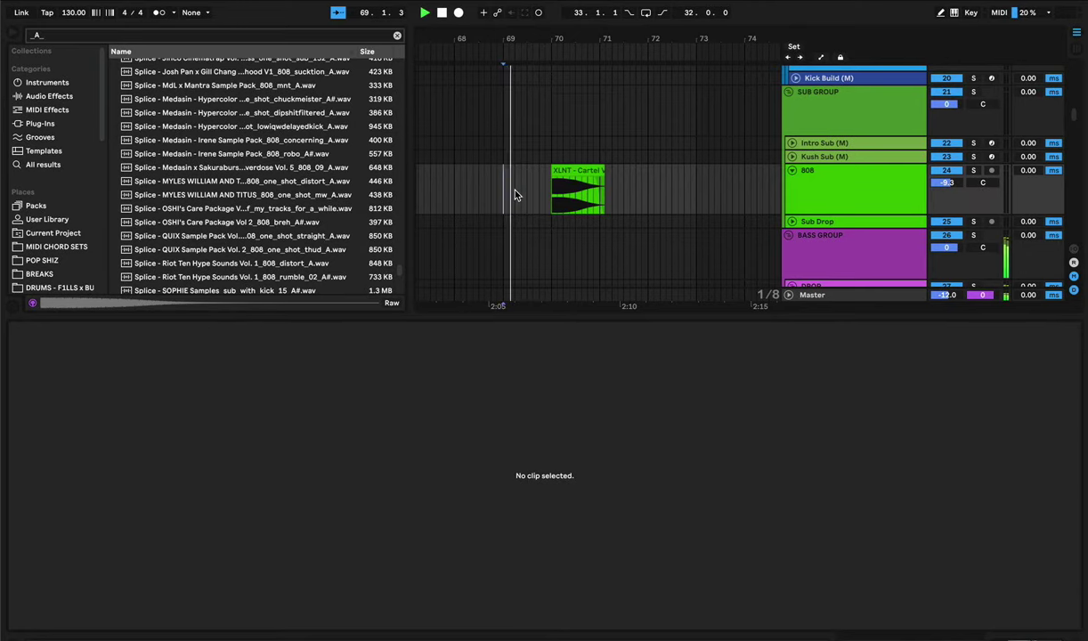
# - Transpose the XLNT - Cartel V1 Viva 808 clip up 1 semitone and play it from bar 70
pyautogui.click(575, 171)
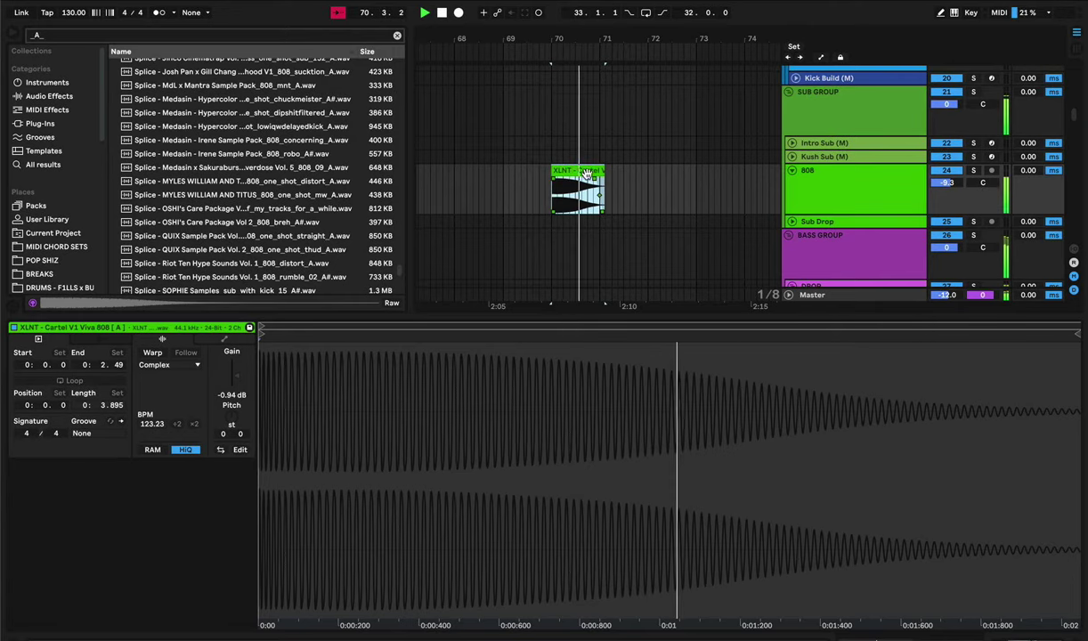
pyautogui.scroll(-3, 508, 194)
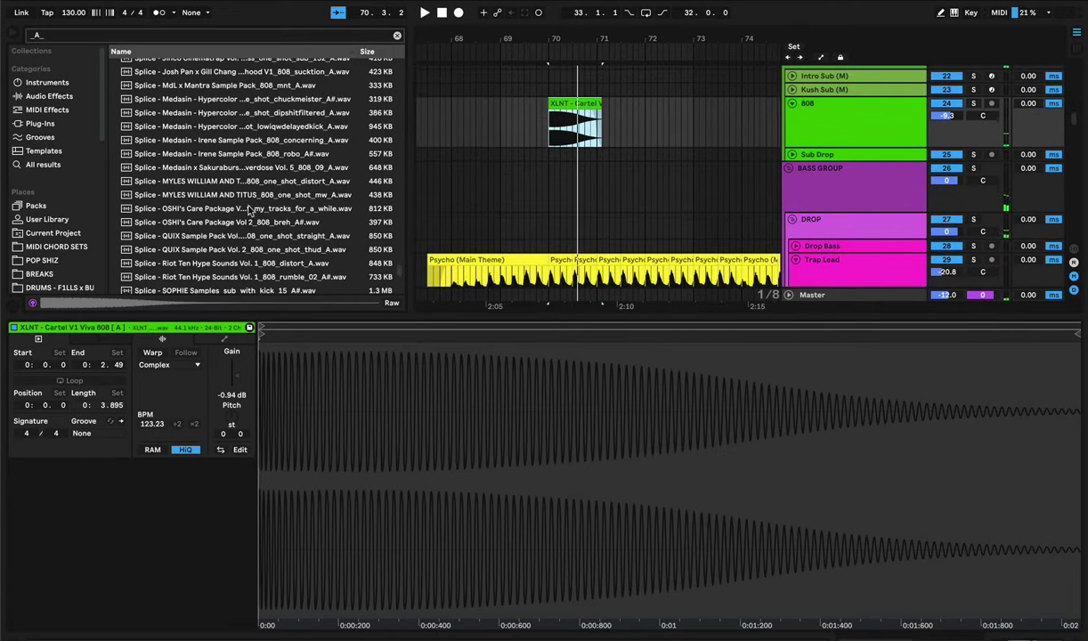
pyautogui.scroll(-10, 259, 207)
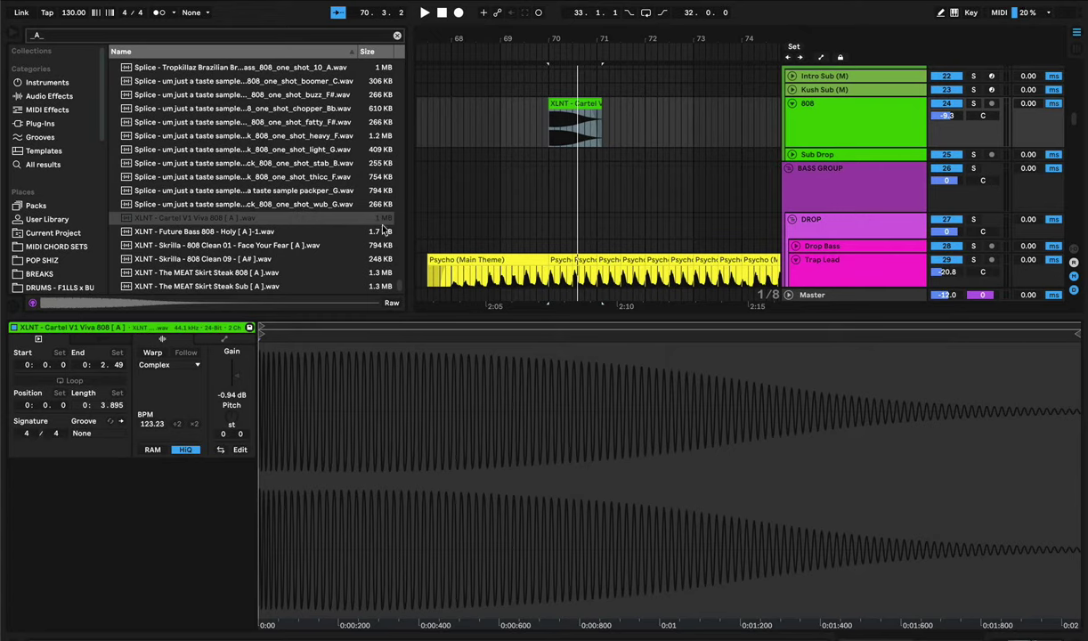
pyautogui.scroll(1, 230, 419)
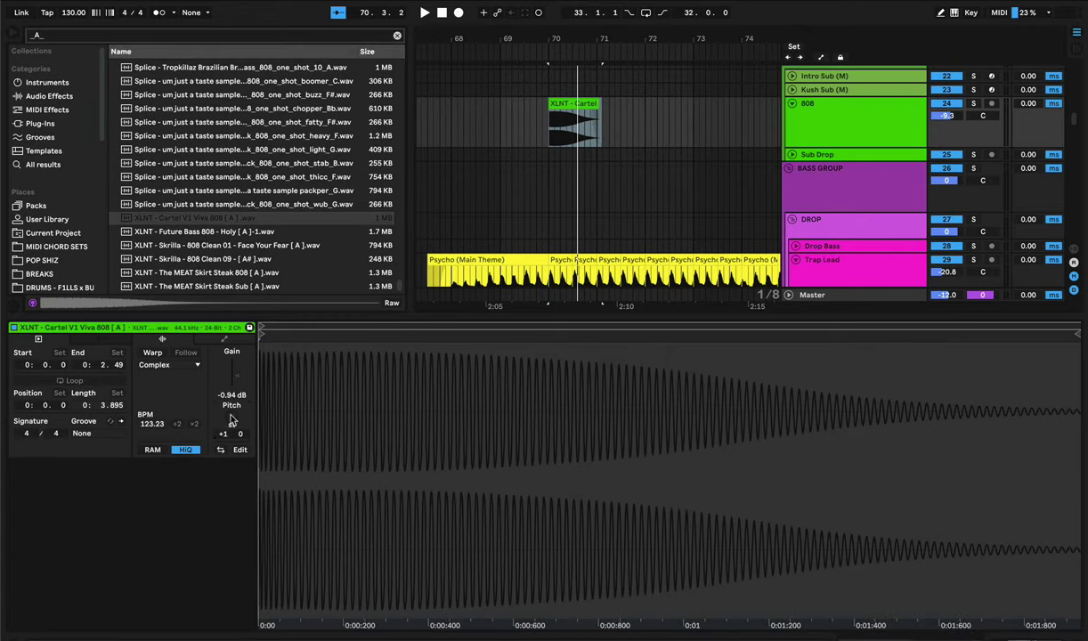
pyautogui.click(560, 104)
pyautogui.press('space')
pyautogui.scroll(3, 560, 129)
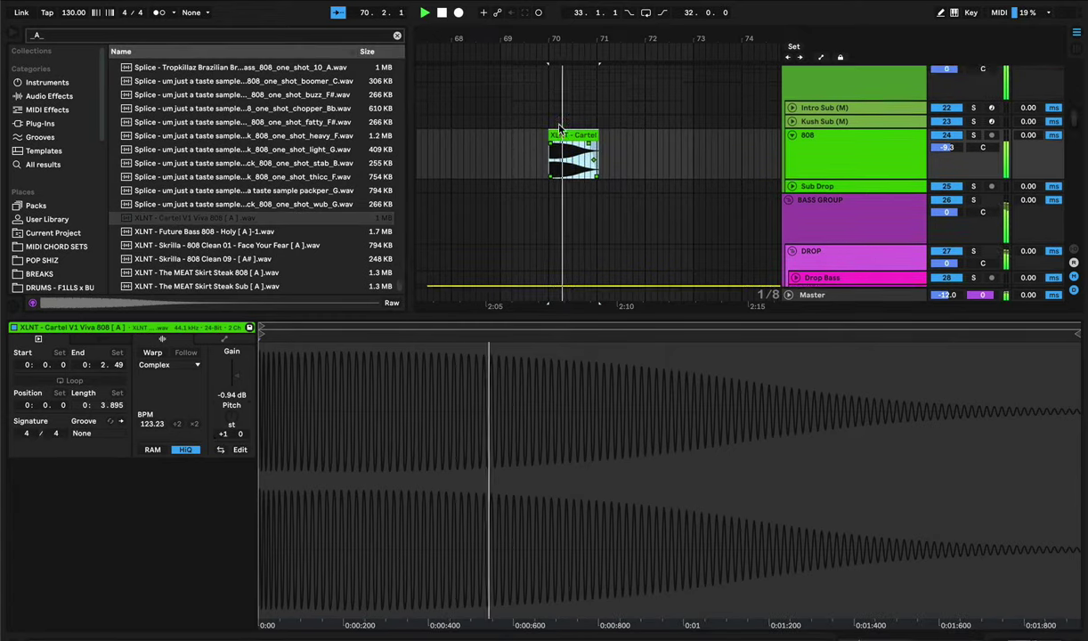
pyautogui.hscroll(-5, 560, 131)
pyautogui.press('space')
# - Audition the G0, F#0 and C0 notes in the Intro Sub clip and play it from bar 49
pyautogui.hscroll(-2, 534, 156)
pyautogui.click(498, 170)
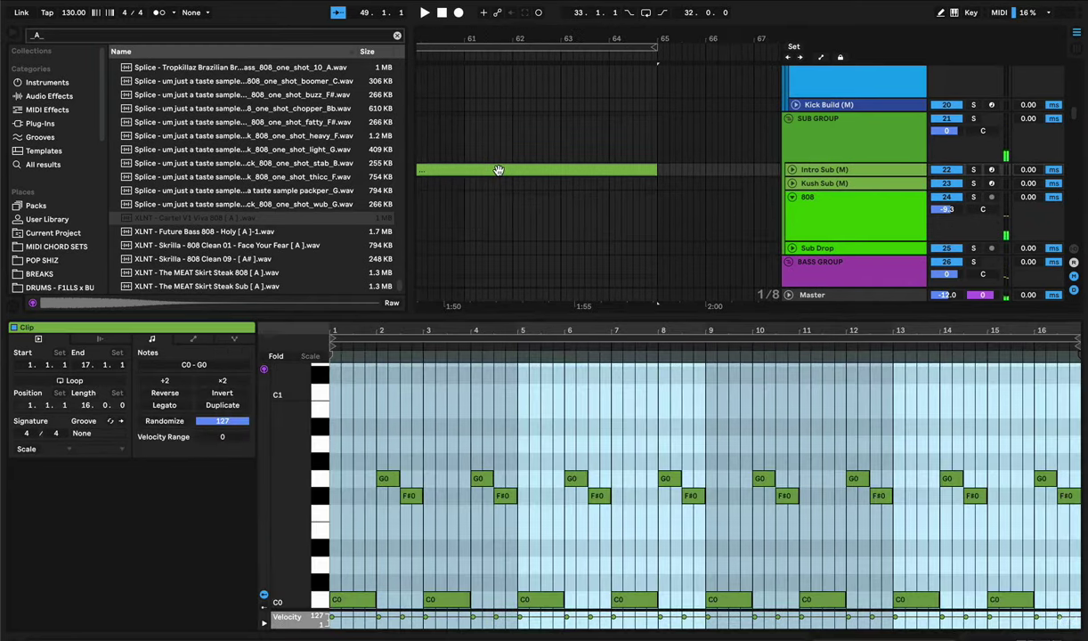
pyautogui.hscroll(1, 532, 294)
pyautogui.scroll(-1, 359, 504)
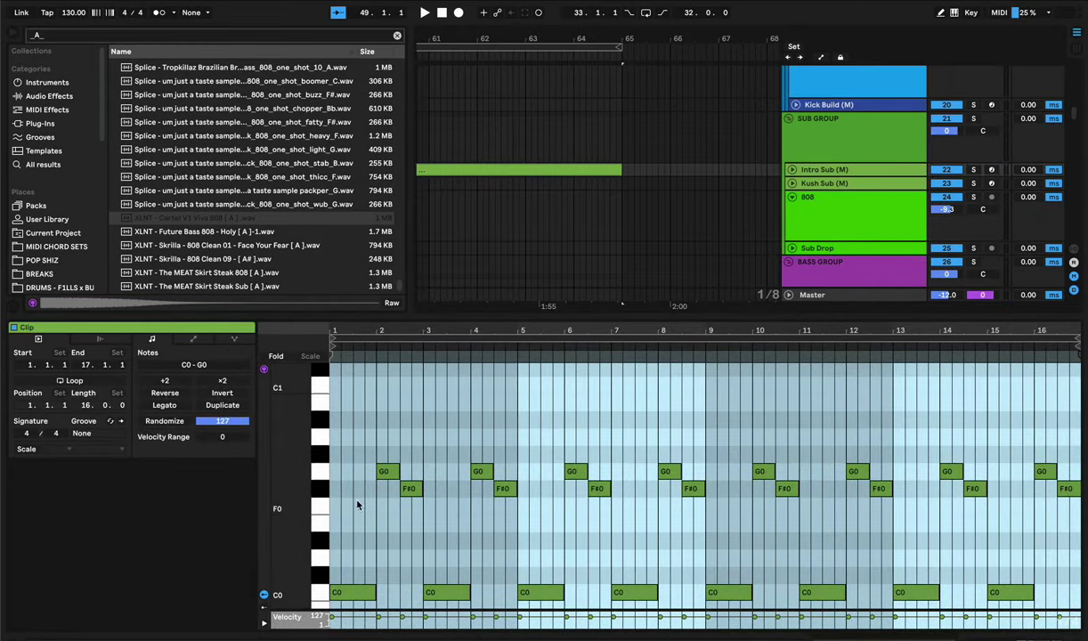
pyautogui.click(323, 470)
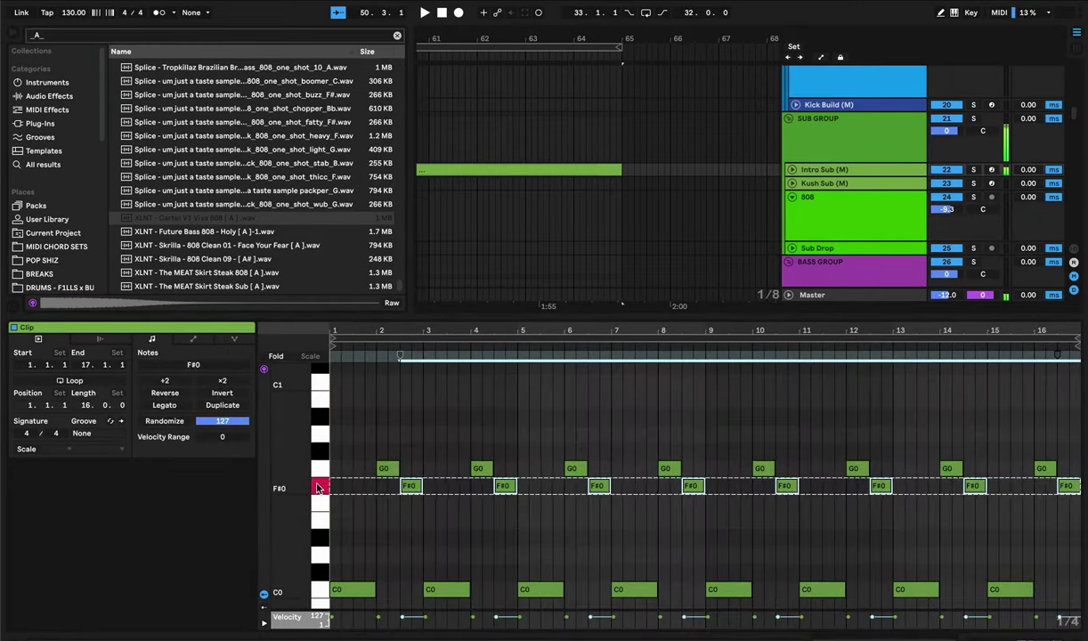
pyautogui.click(318, 488)
pyautogui.click(316, 583)
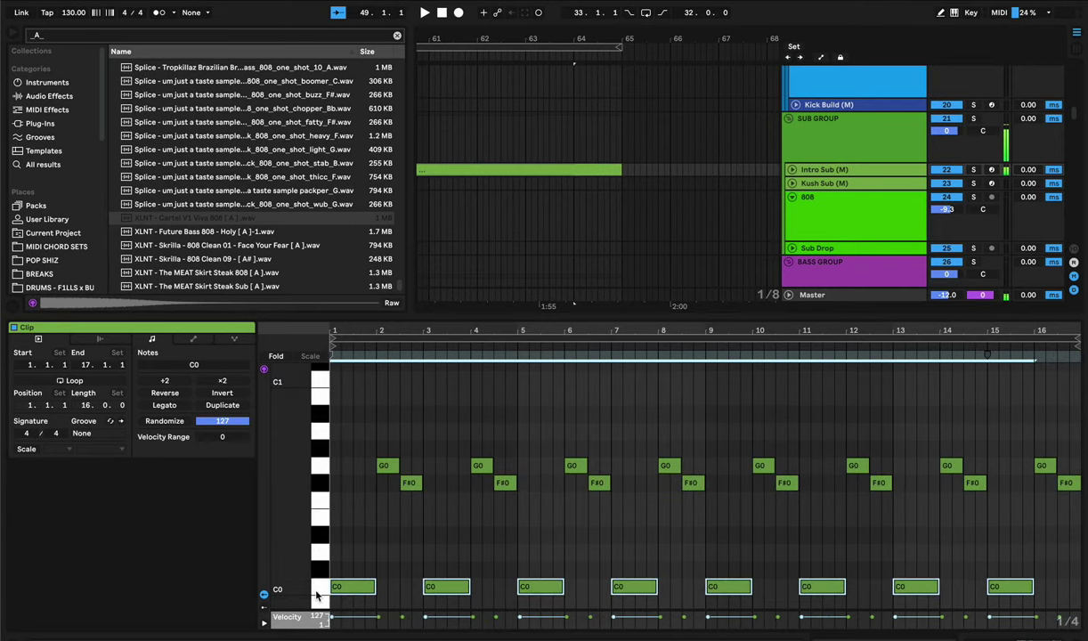
pyautogui.press('space')
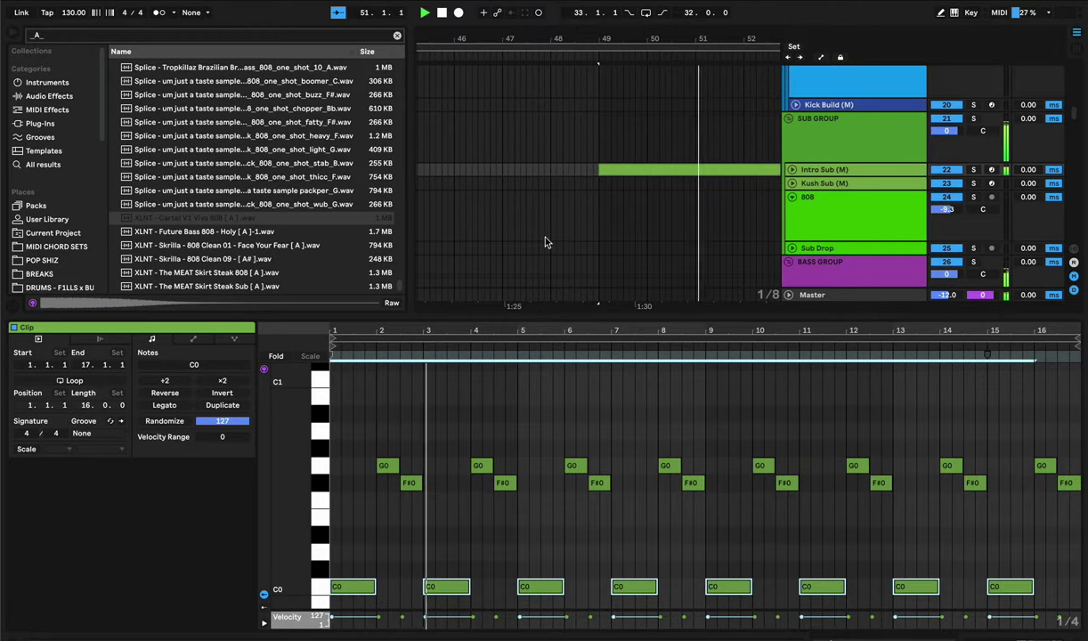
# - Open the Kush Sub clip before bar 33 and play its notes from bar 29
pyautogui.hscroll(-1, 559, 174)
pyautogui.hscroll(-10, 560, 180)
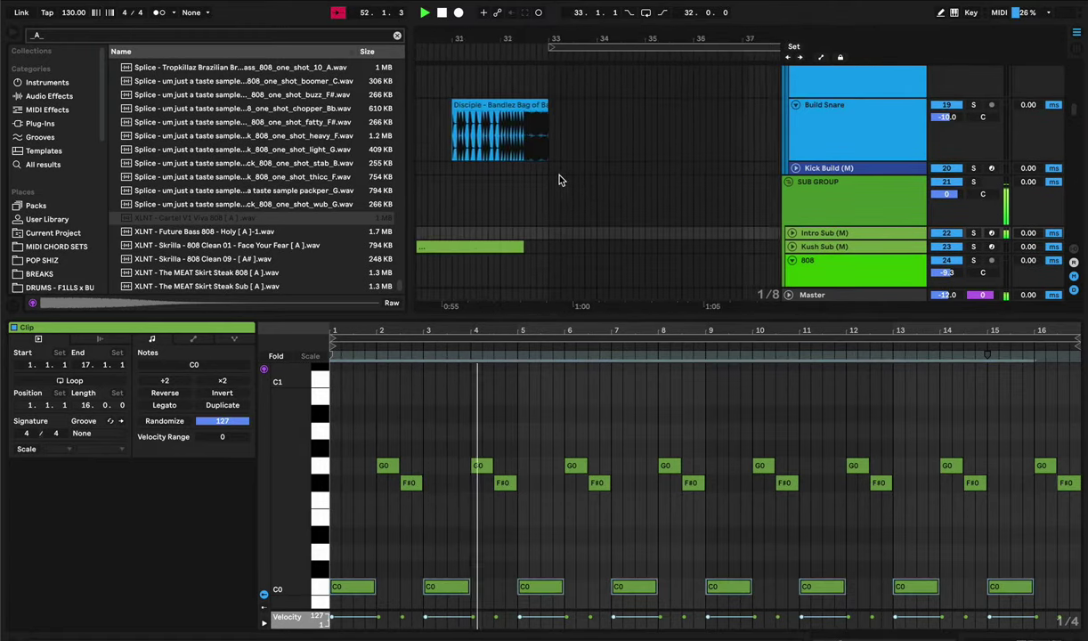
pyautogui.click(536, 199)
pyautogui.press('space')
pyautogui.press('space')
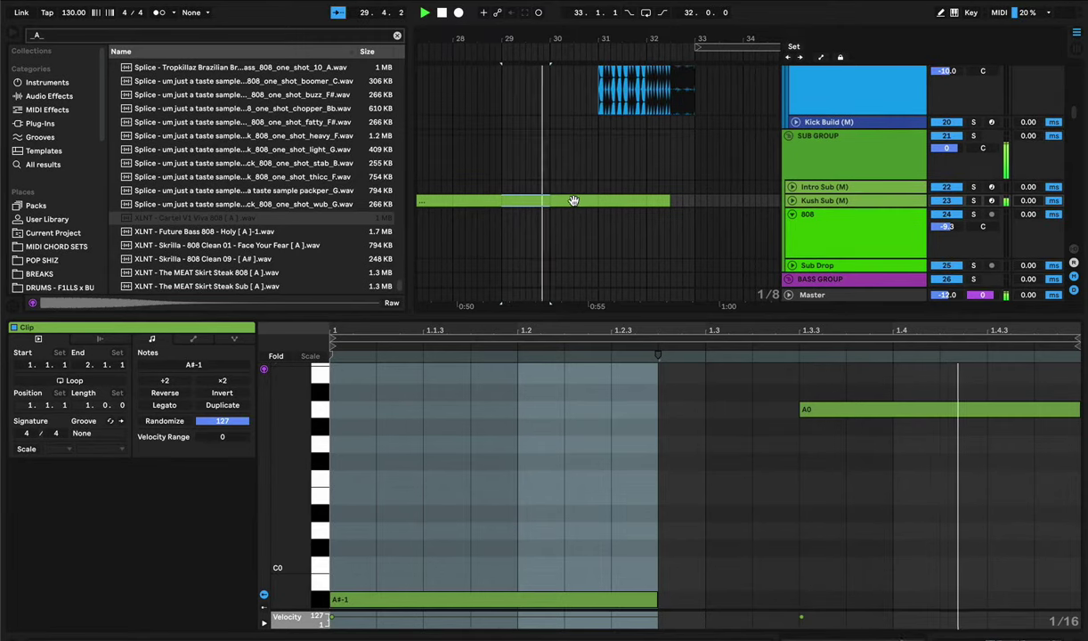
# - Return to the 808 clip at bar 70 and play the arrangement from bar 69 to hear the transposed sample
pyautogui.hscroll(10, 596, 150)
pyautogui.hscroll(15, 609, 158)
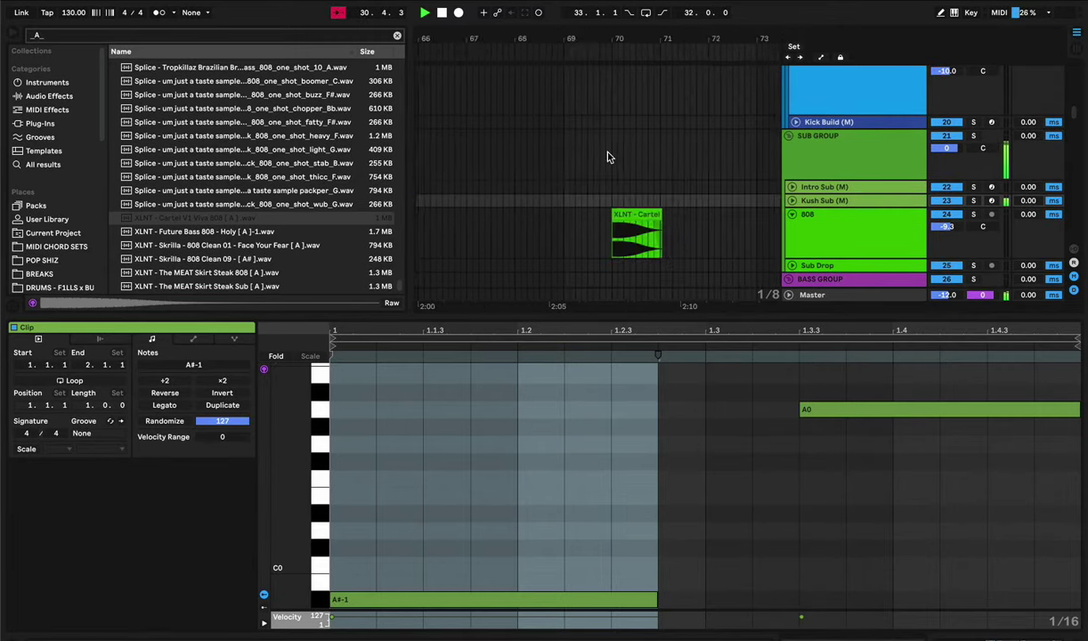
pyautogui.hscroll(-2, 587, 183)
pyautogui.click(524, 232)
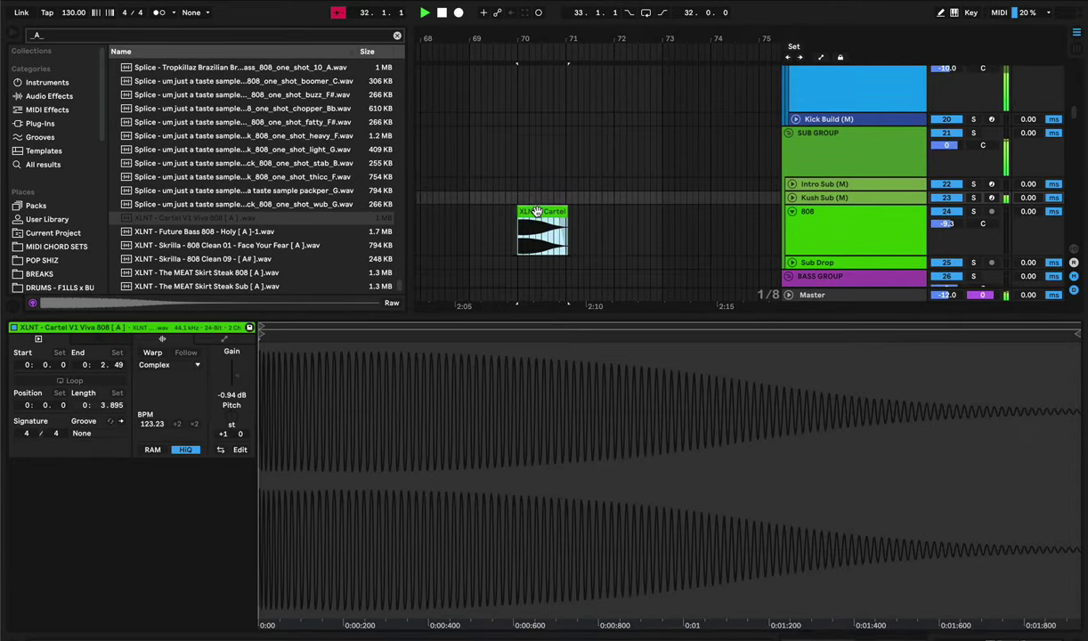
pyautogui.click(474, 231)
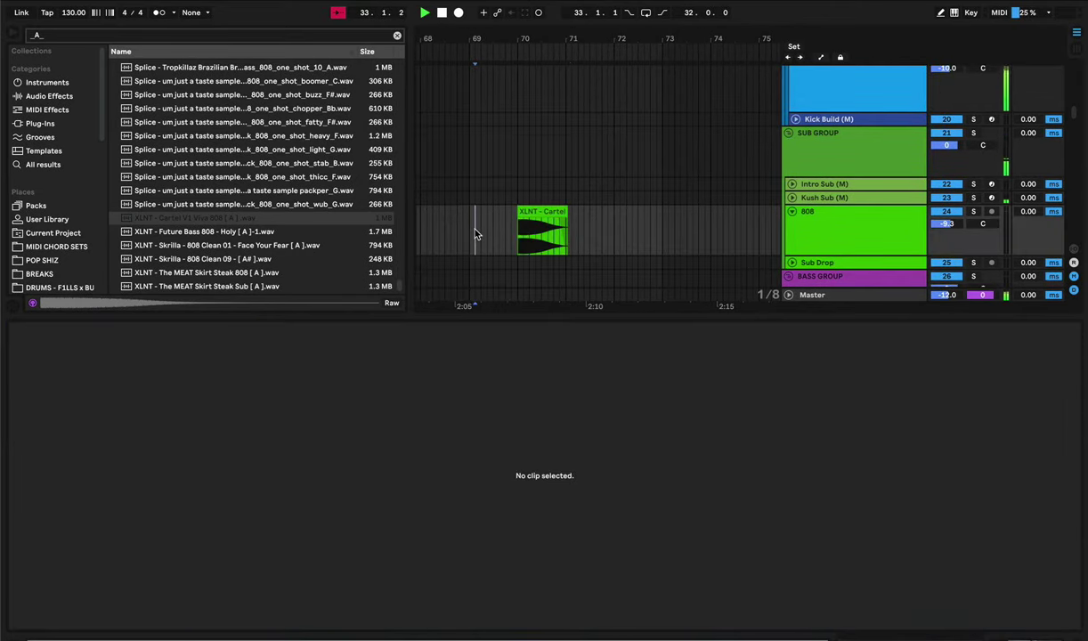
pyautogui.click(469, 235)
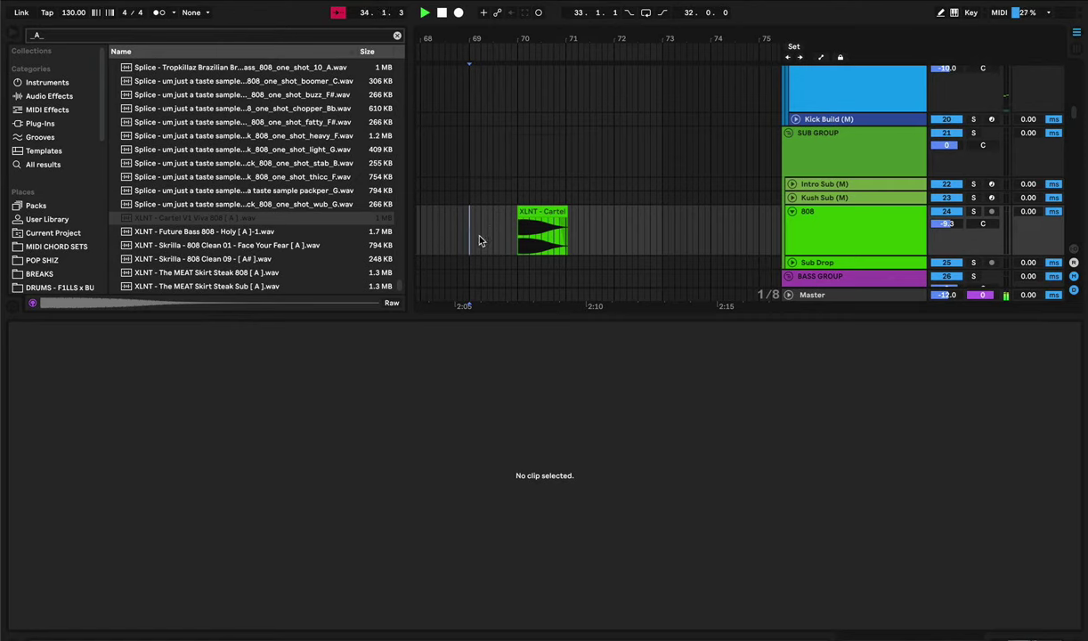
pyautogui.press('space')
pyautogui.press('space')
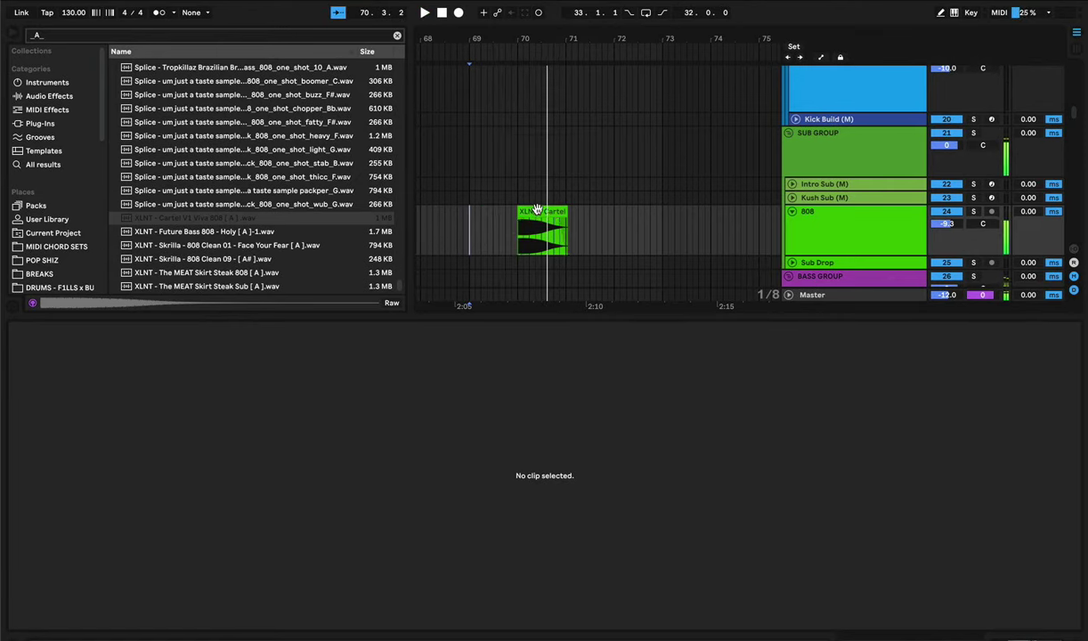
# - Search the 808 one-shot samples for _C_
pyautogui.click(537, 210)
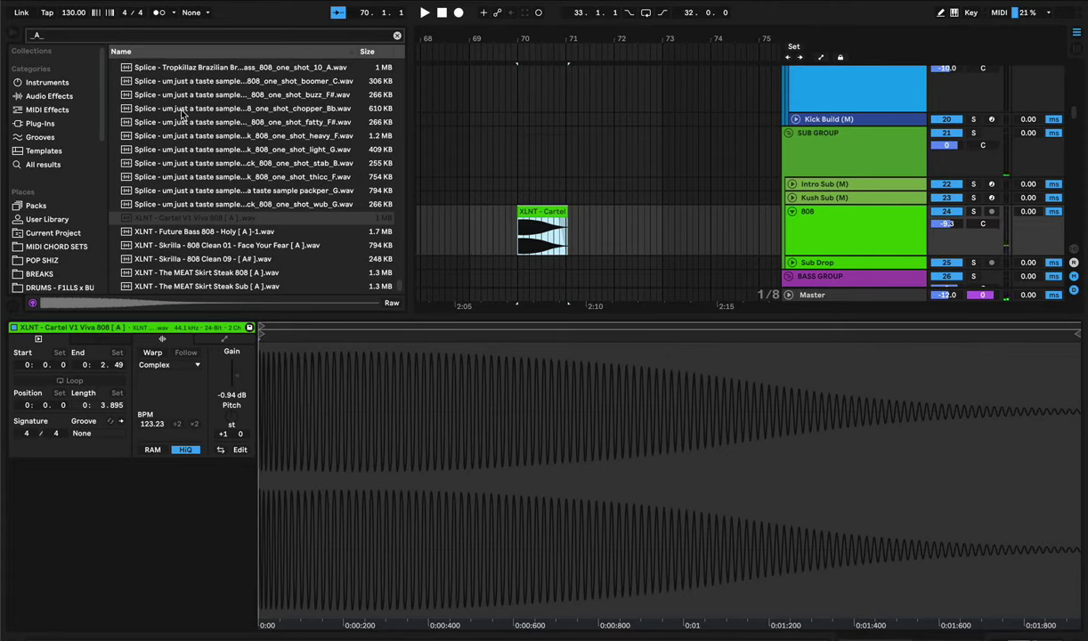
pyautogui.click(55, 38)
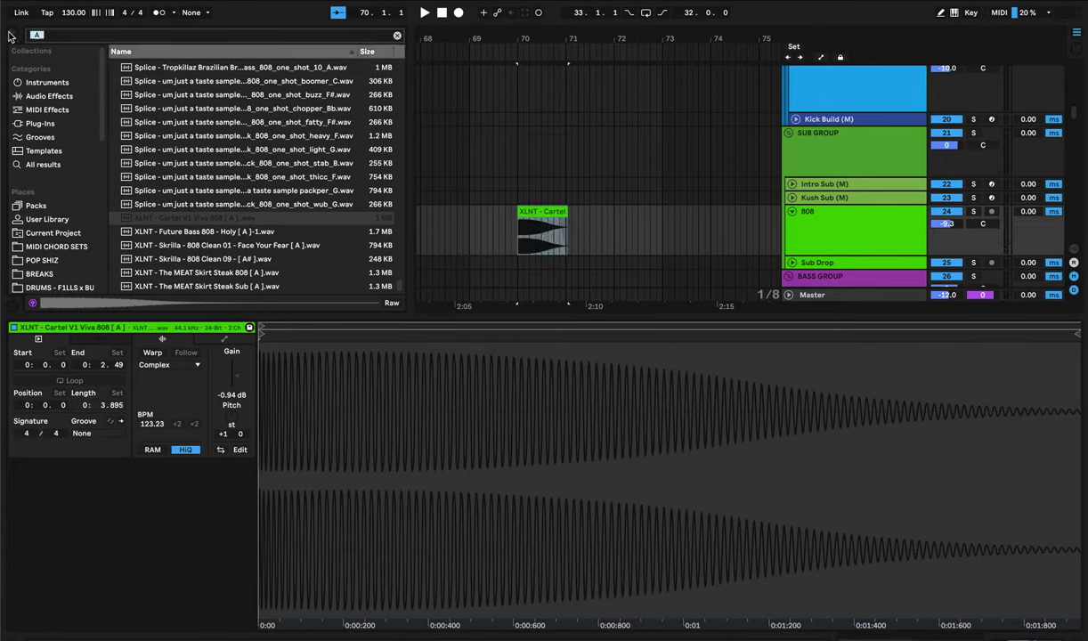
pyautogui.write('_C_')
pyautogui.rightClick(169, 107)
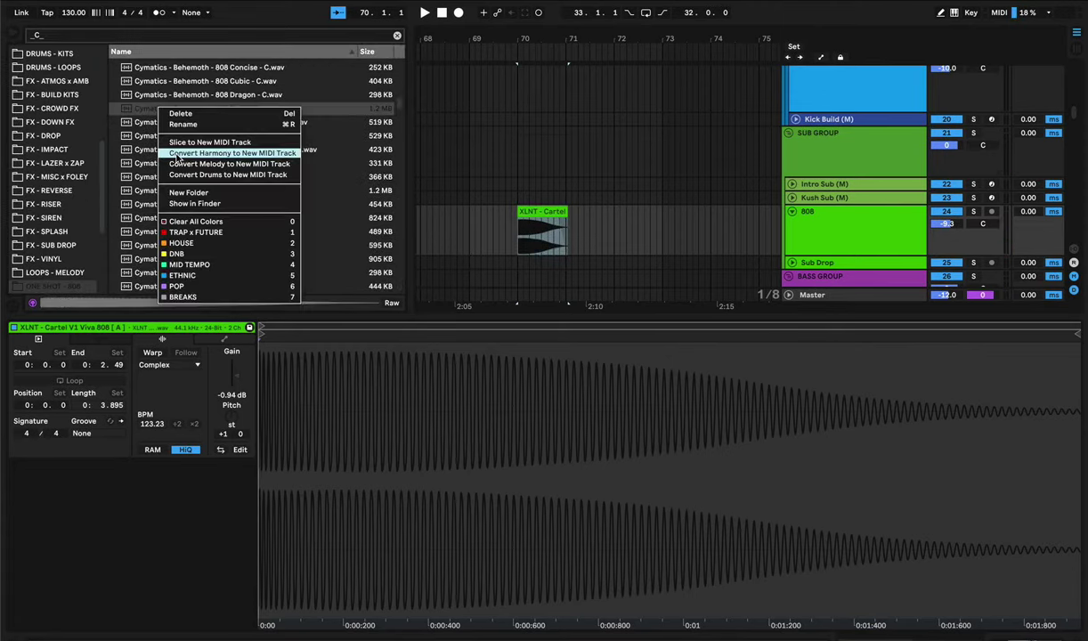
pyautogui.click(177, 156)
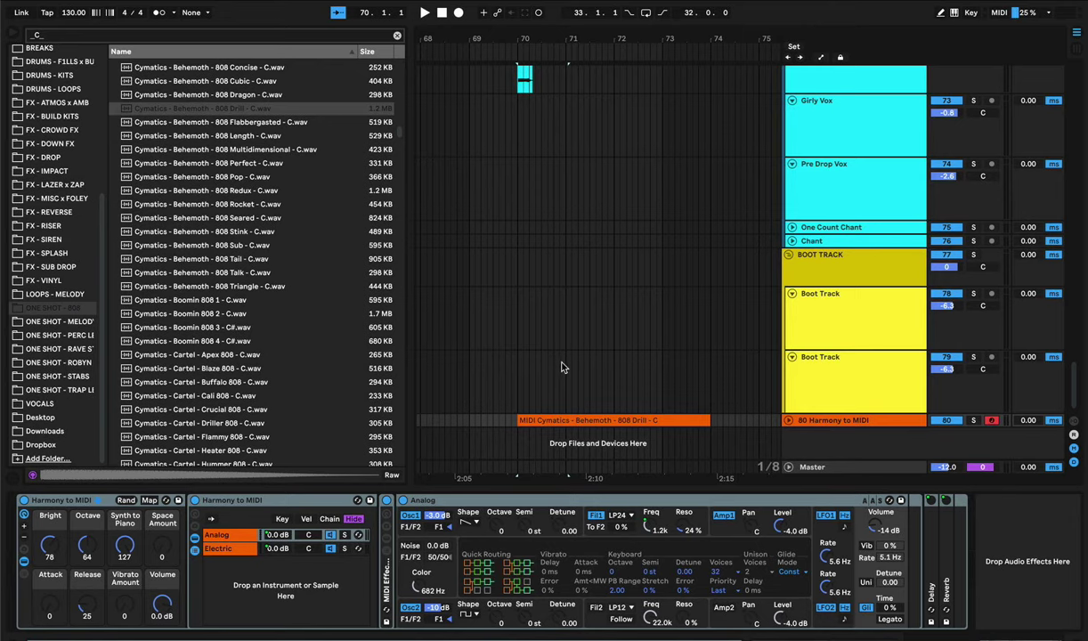
pyautogui.press('super+z')
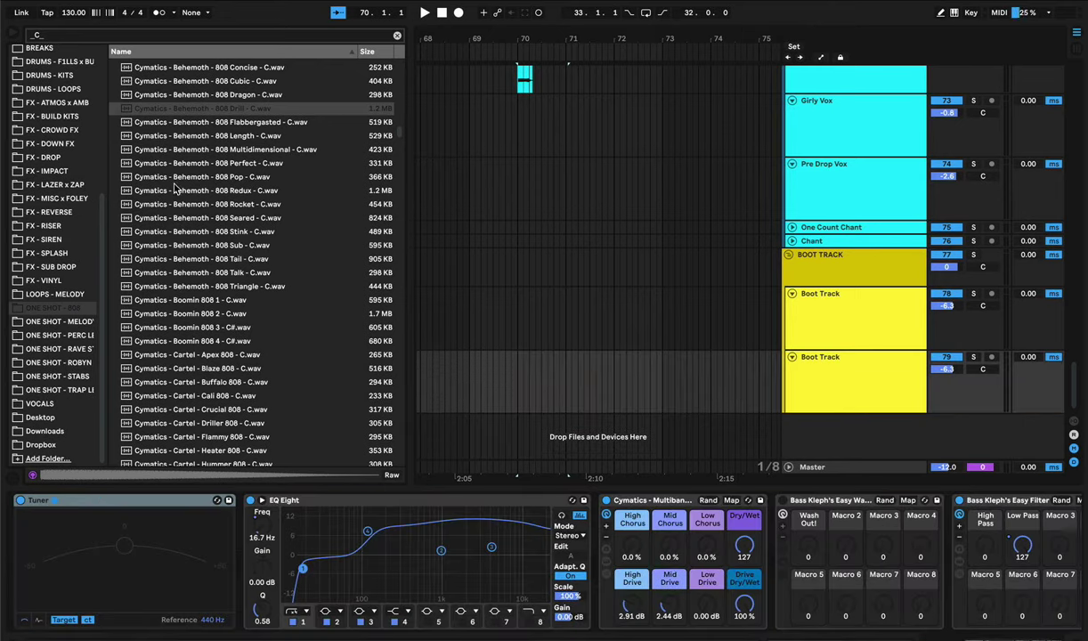
# - Audition the Cymatics - Behemoth 808 samples in C, including Pop, Perfect, Rocket, Sub and Tail
pyautogui.click(164, 178)
pyautogui.click(162, 165)
pyautogui.click(162, 205)
pyautogui.click(169, 248)
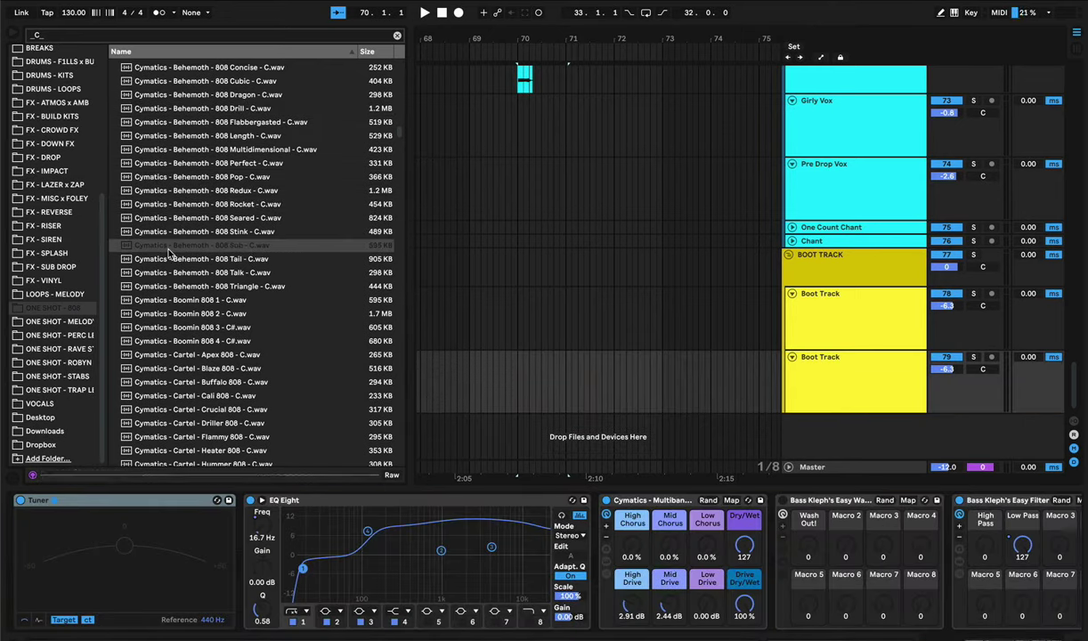
pyautogui.click(158, 262)
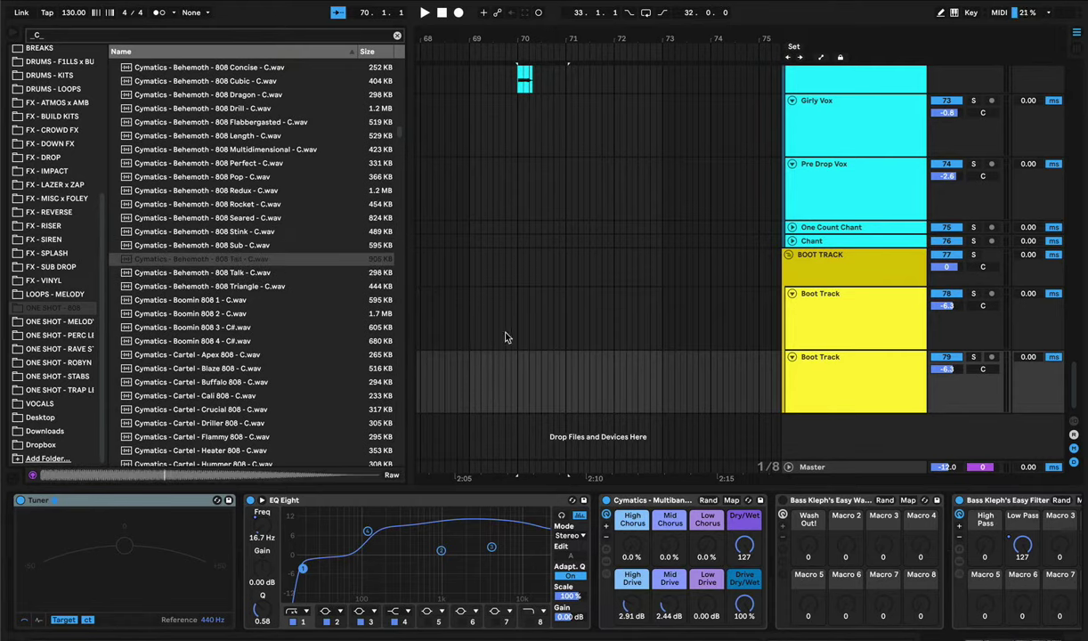
# - Replace the 808 clip at bar 70 with the Cymatics - Behemoth - 808 Tail - C sample and turn off its warping
pyautogui.scroll(15, 508, 336)
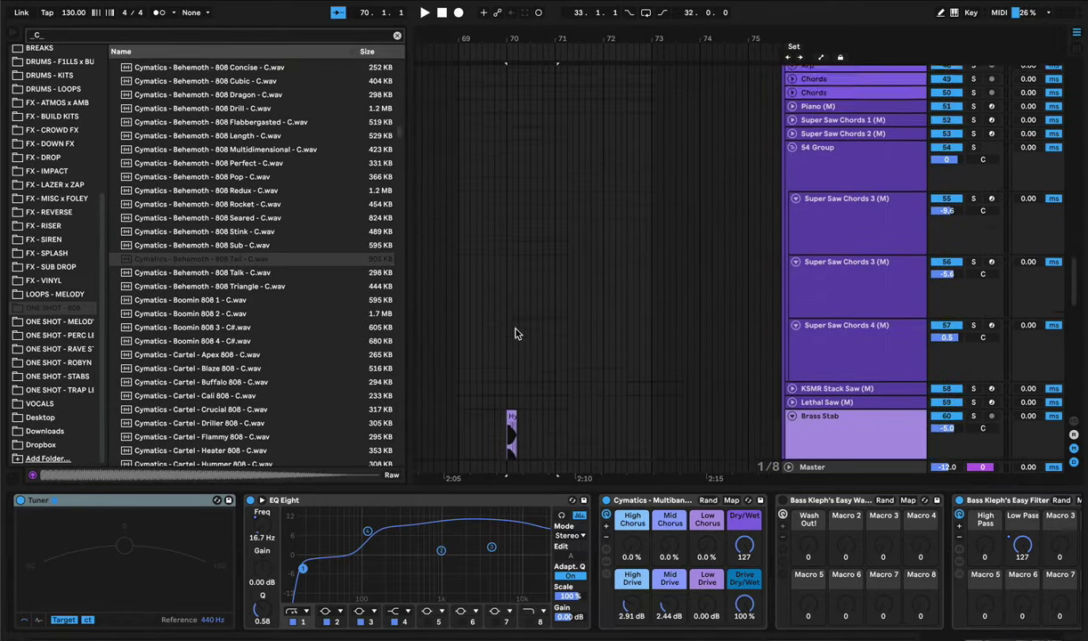
pyautogui.scroll(15, 515, 334)
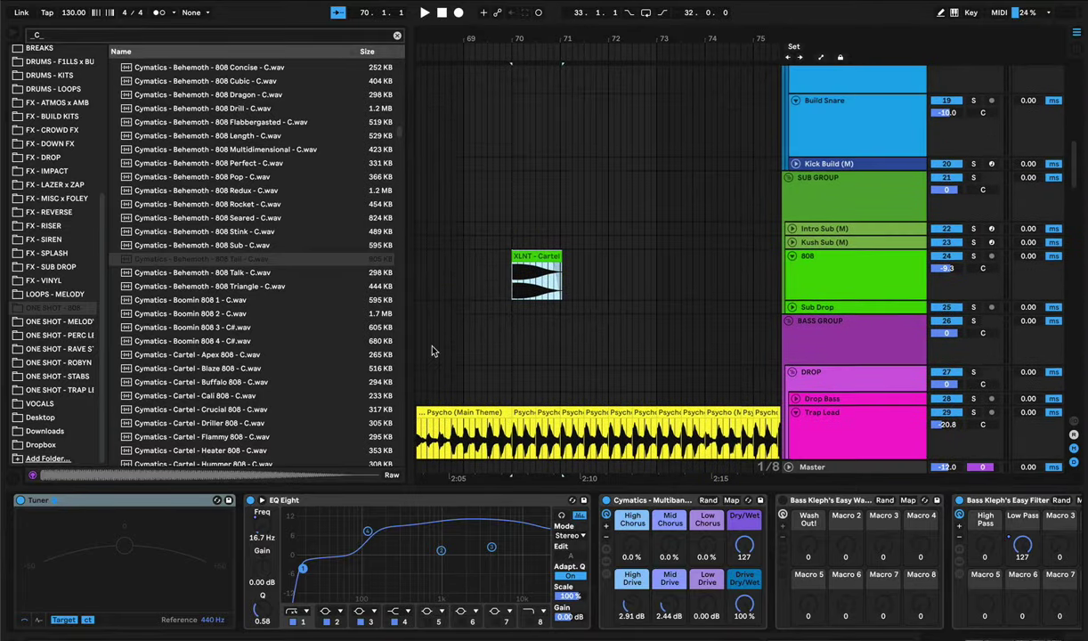
pyautogui.click(537, 283)
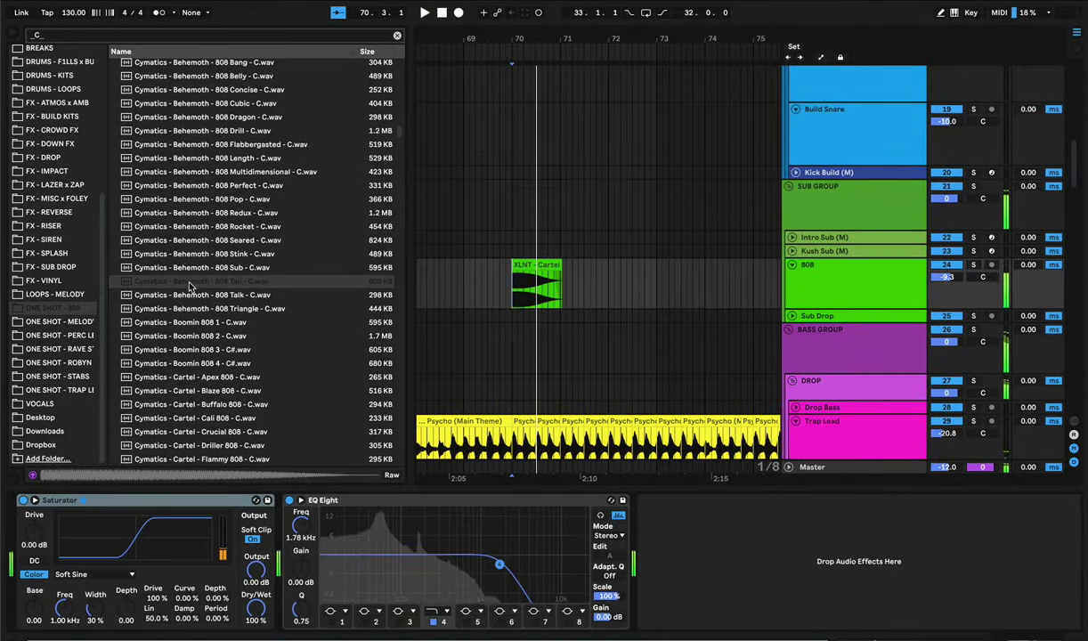
pyautogui.moveTo(189, 286); pyautogui.dragTo(486, 286)
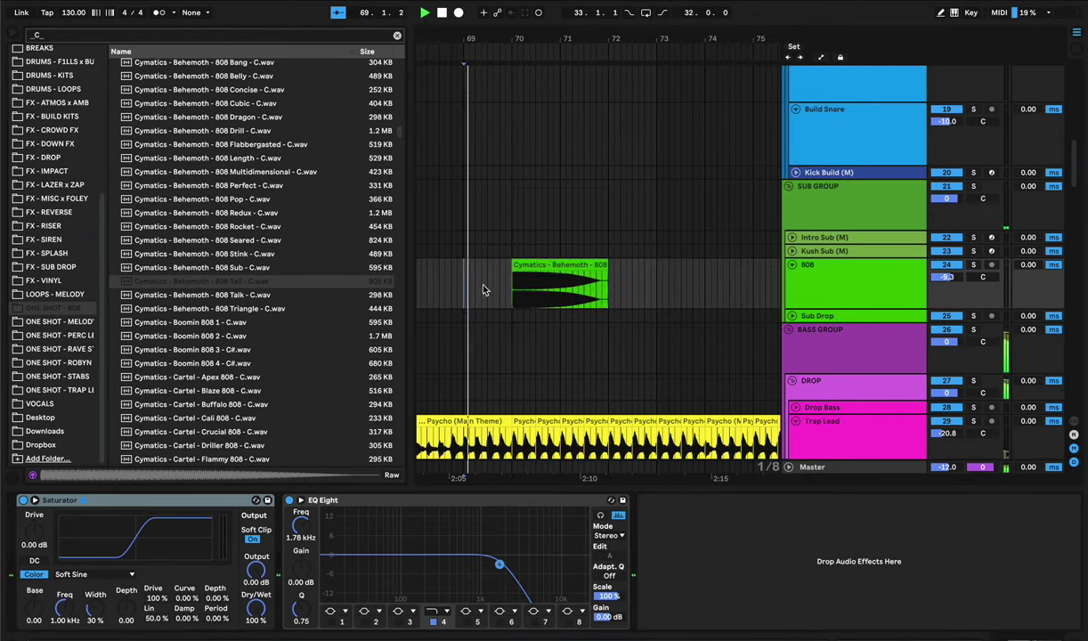
pyautogui.doubleClick(539, 283)
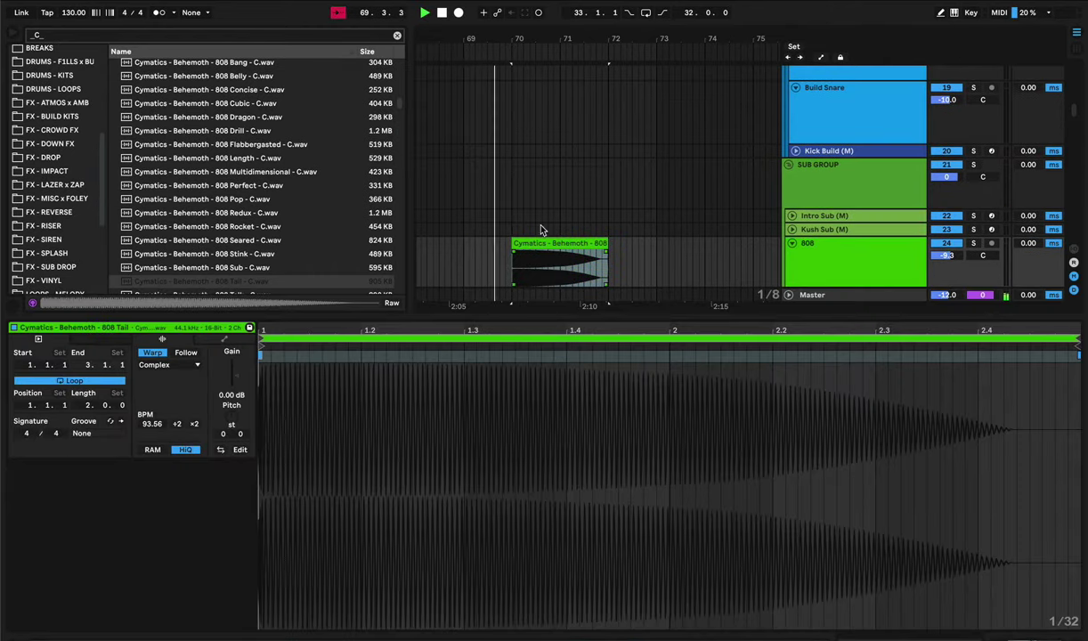
pyautogui.click(153, 352)
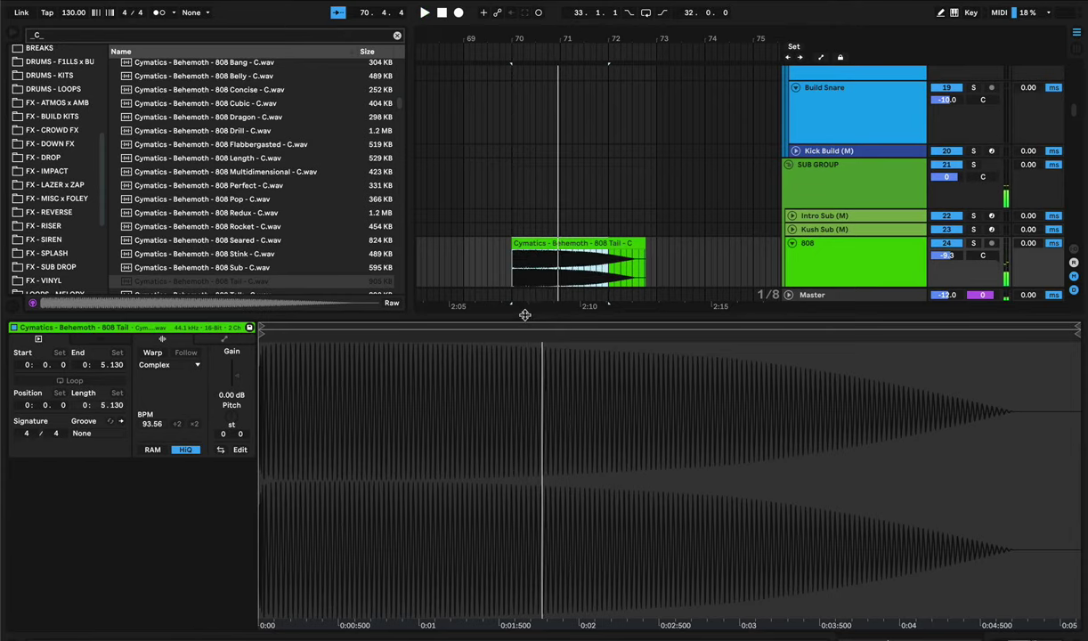
# - Play the Tail sample from bar 70 against the trap lead and undo the sample swap
pyautogui.doubleClick(526, 317)
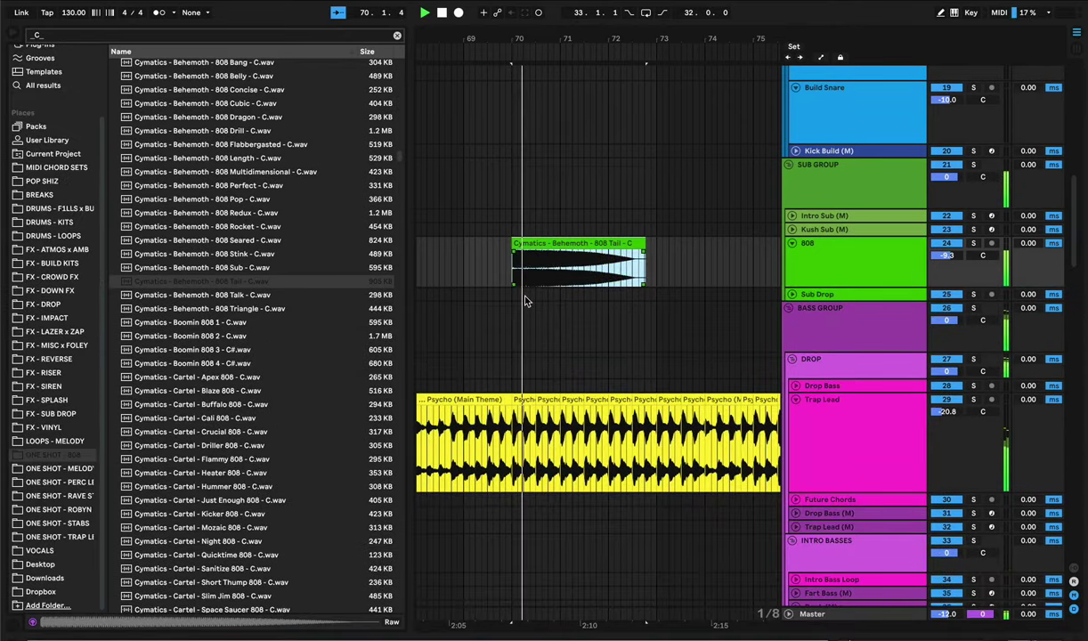
pyautogui.press('space')
pyautogui.press('super+z')
pyautogui.press('super+z')
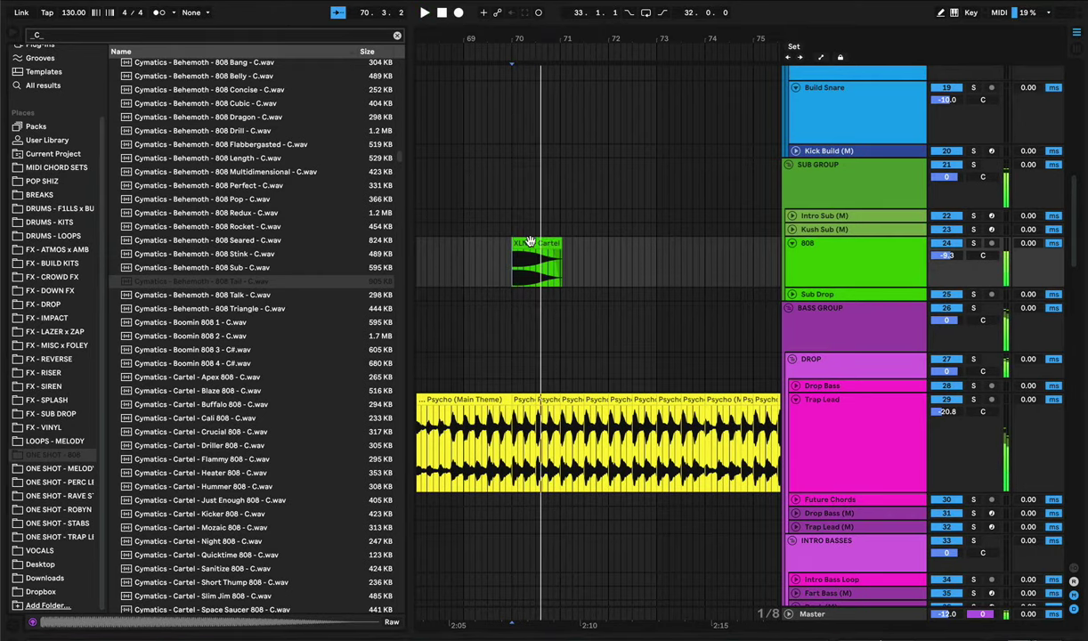
# - Play the XLNT - Cartel V1 Viva 808 clip with the trap lead, starting midway through bar 69
pyautogui.click(534, 263)
pyautogui.click(489, 258)
pyautogui.press('space')
pyautogui.press('space')
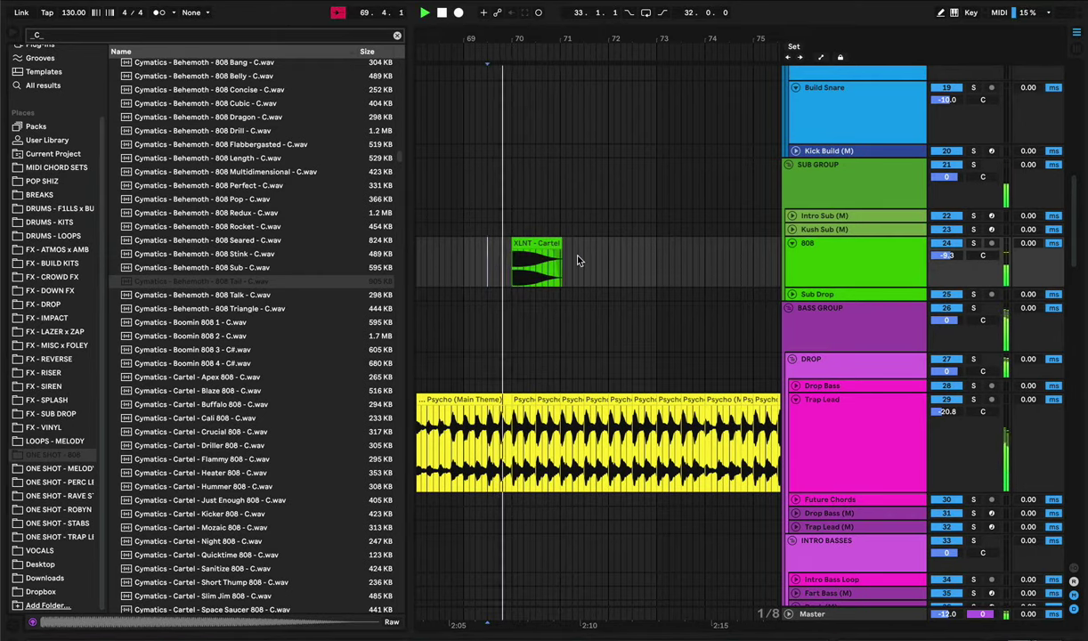
pyautogui.press('space')
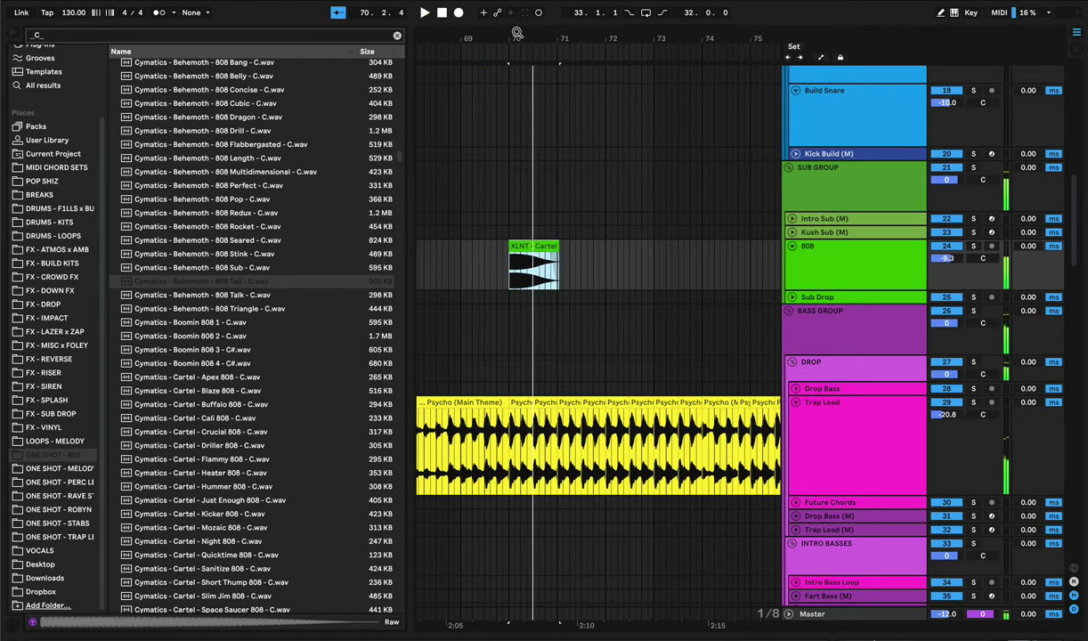
pyautogui.moveTo(494, 34); pyautogui.dragTo(521, 39)
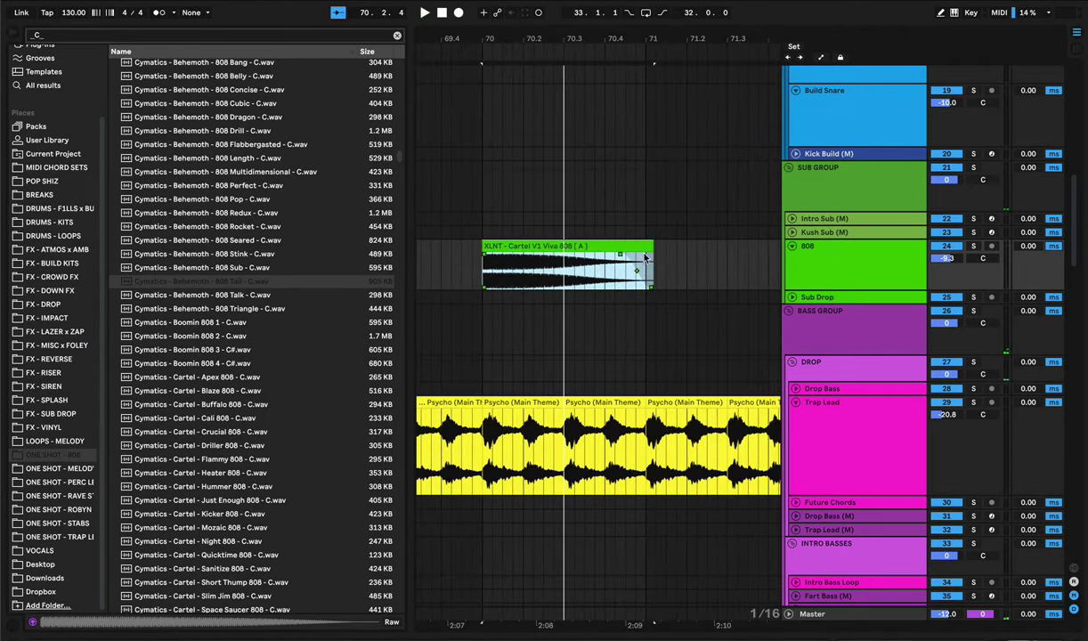
# - Trim the 808 clip at bar 70 to one and a half beats and shorten its fade-out, checking it against the trap lead
pyautogui.moveTo(651, 246); pyautogui.dragTo(543, 266)
pyautogui.press('space')
pyautogui.press('space')
pyautogui.press('space')
pyautogui.press('space')
pyautogui.press('space')
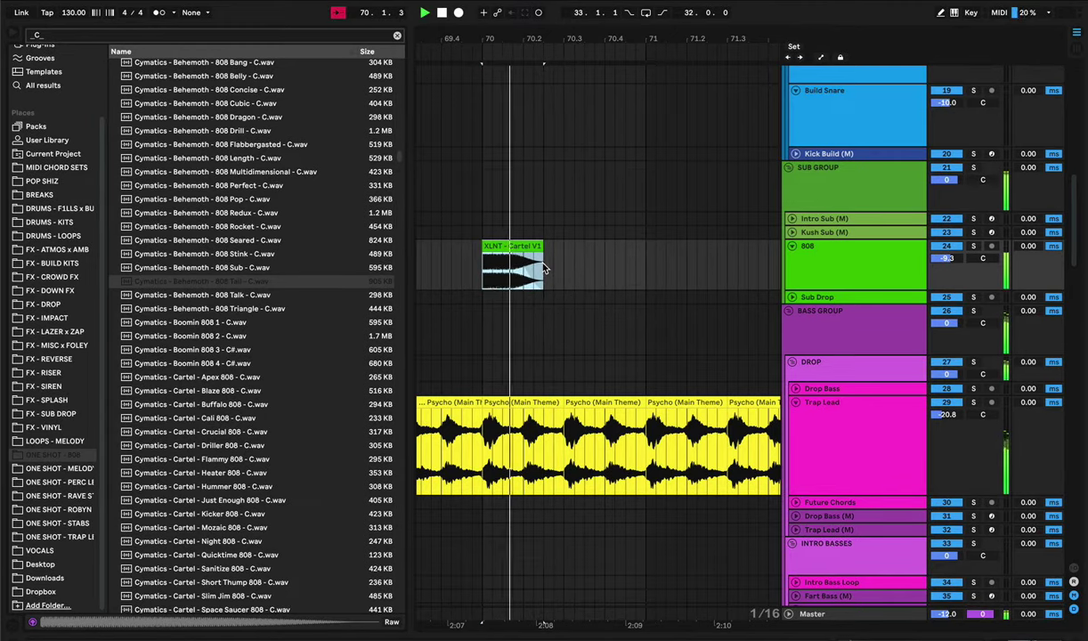
pyautogui.press('space')
pyautogui.press('space')
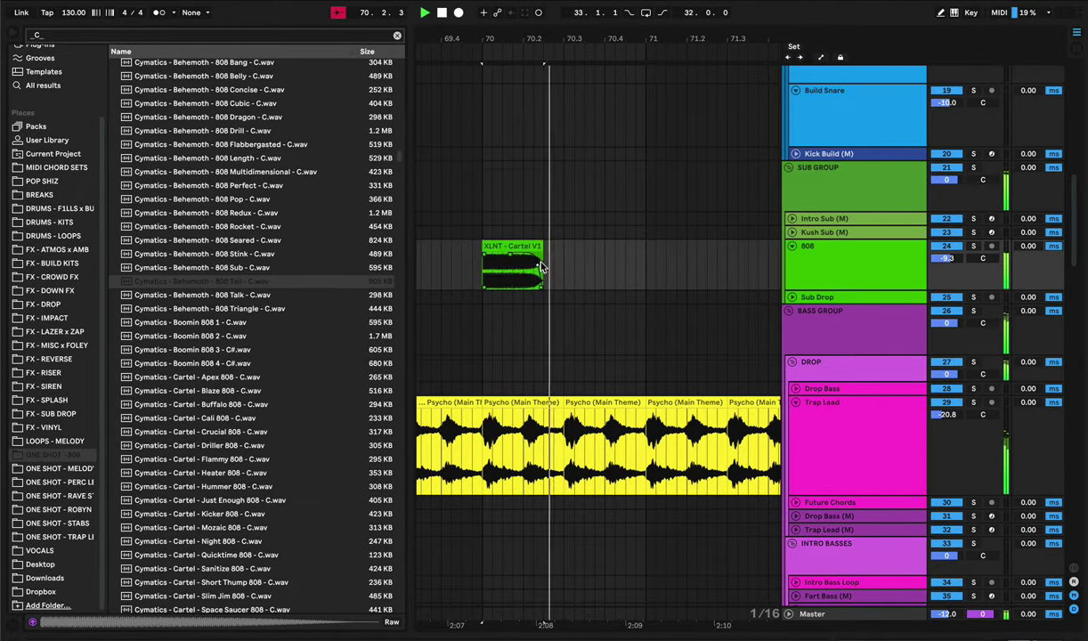
# - Duplicate the one-and-a-half-beat 808 clip directly after itself in bar 70 and play the pair
pyautogui.click(526, 246)
pyautogui.press('space')
pyautogui.press('space')
pyautogui.hotkey('ctrl', 'd')
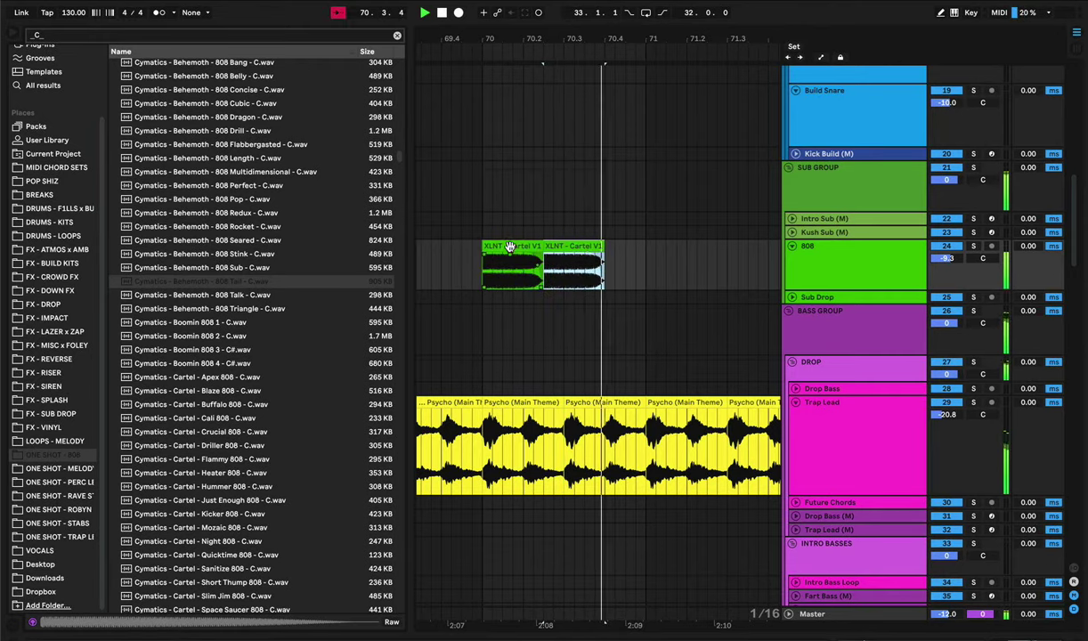
pyautogui.click(512, 259)
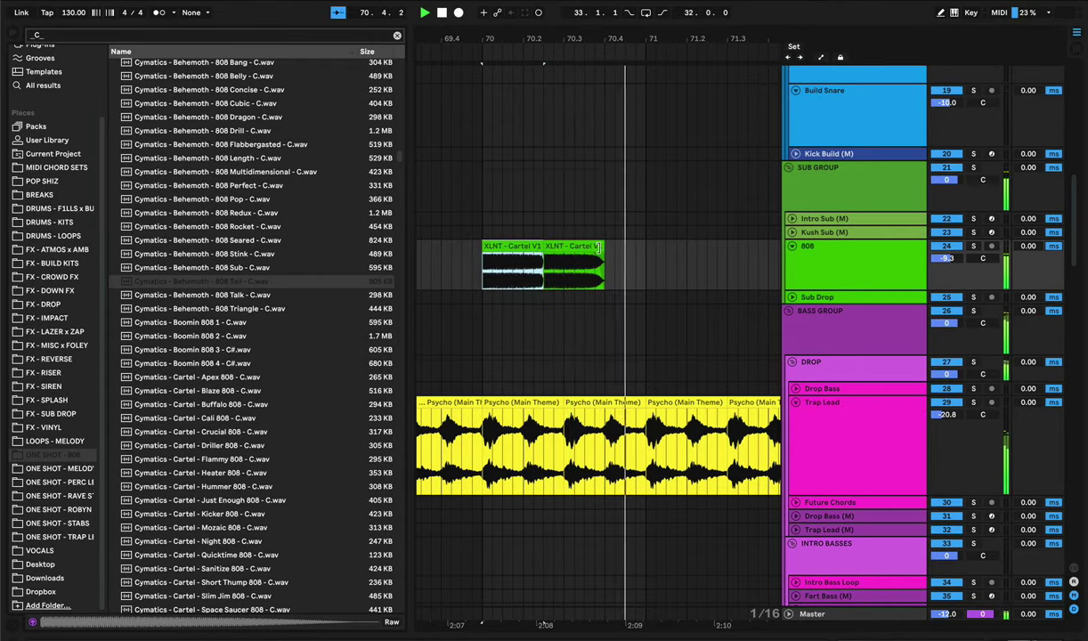
# - Duplicate the pair of 808 clips from bar 70 to bar 71 and place another copy ending at bar 72
pyautogui.moveTo(532, 41); pyautogui.dragTo(520, 5)
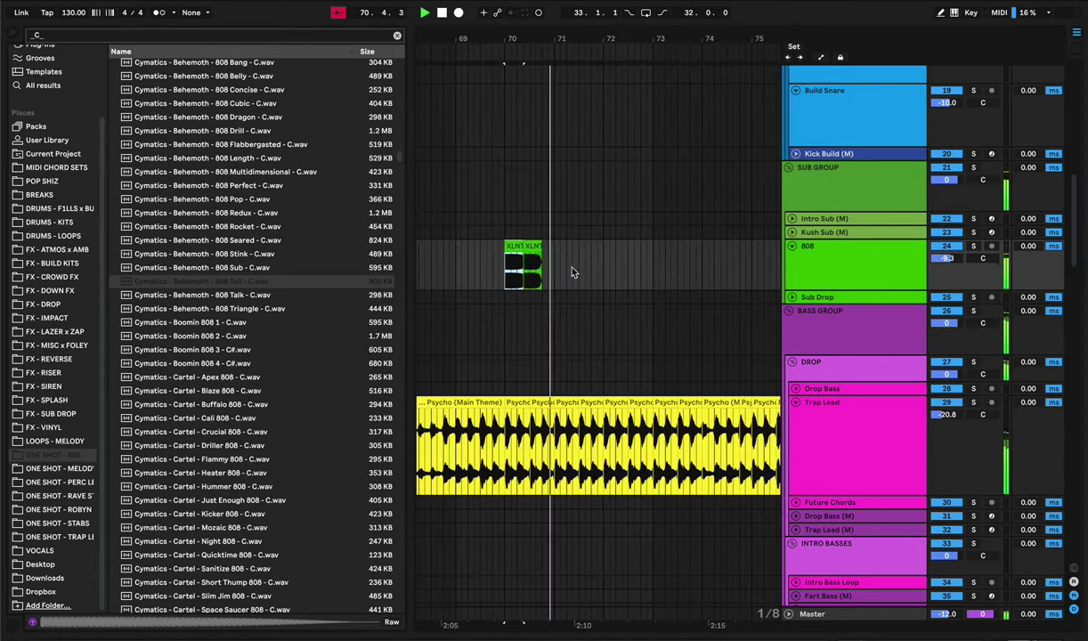
pyautogui.keyDown('shift'); pyautogui.click(554, 266); pyautogui.keyUp('shift')
pyautogui.hotkey('ctrl', 'd')
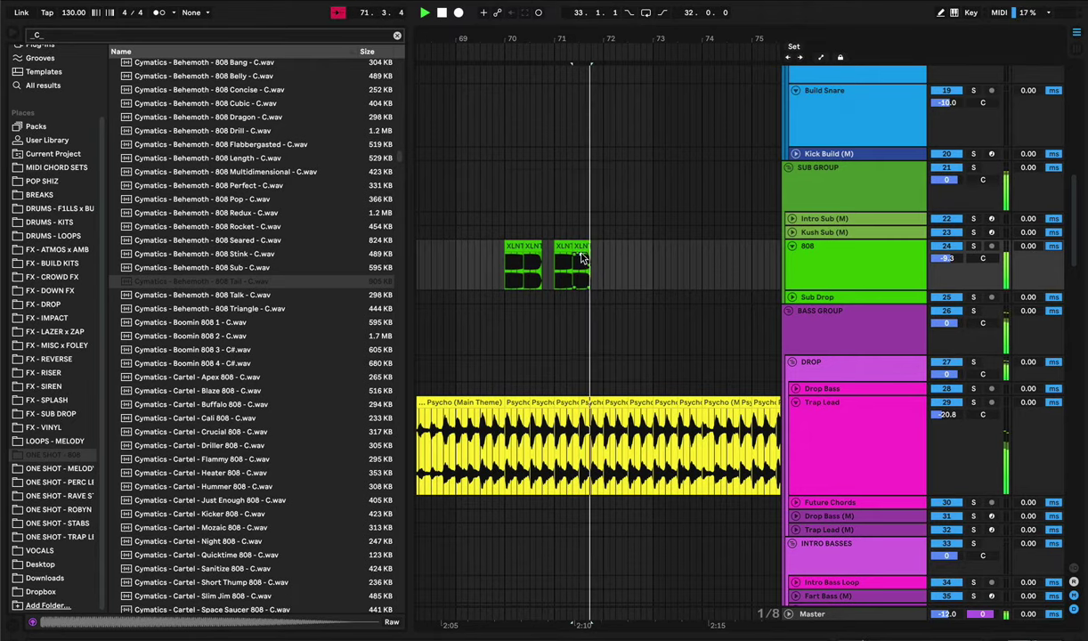
pyautogui.moveTo(587, 255); pyautogui.dragTo(604, 250)
pyautogui.press('space')
pyautogui.press('space')
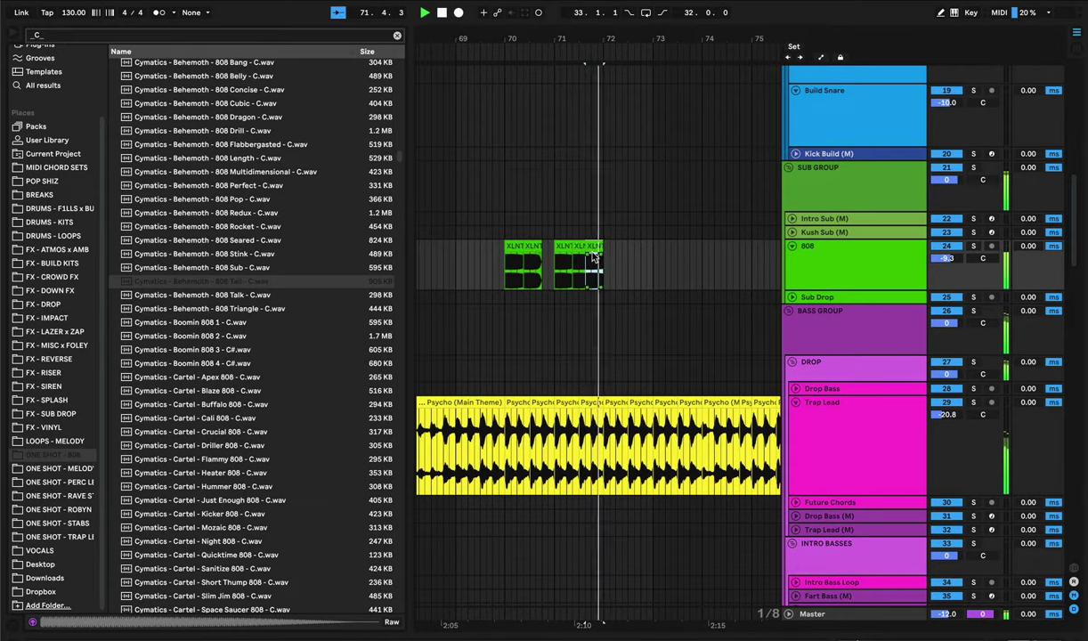
# - Duplicate the two-bar 808 pattern from bars 70 and 71 into bars 72 and 73
pyautogui.press('space')
pyautogui.moveTo(510, 268); pyautogui.dragTo(604, 270)
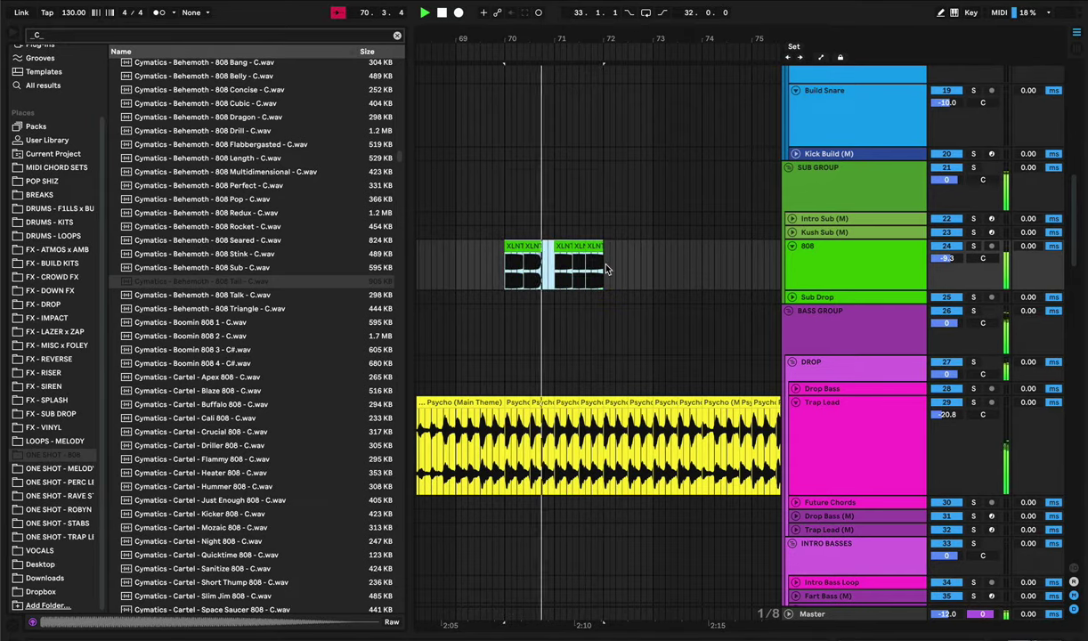
pyautogui.hotkey('ctrl', 'd')
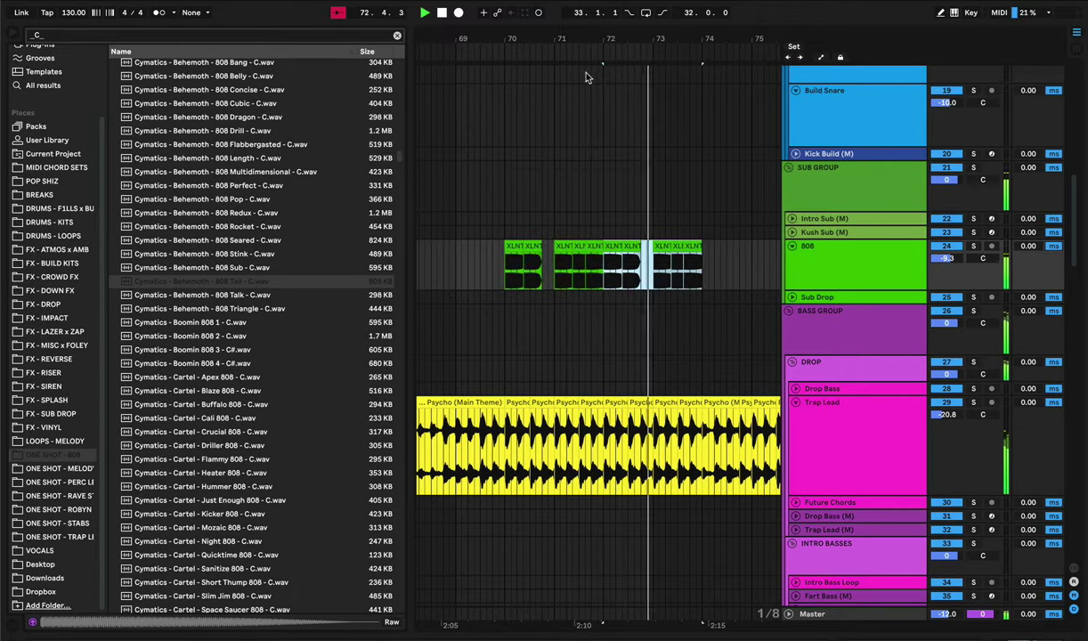
# - Add a short 808 hit over about the last three quarters of a beat of bar 71
pyautogui.press('space')
pyautogui.press('space')
pyautogui.moveTo(591, 34); pyautogui.dragTo(615, 209)
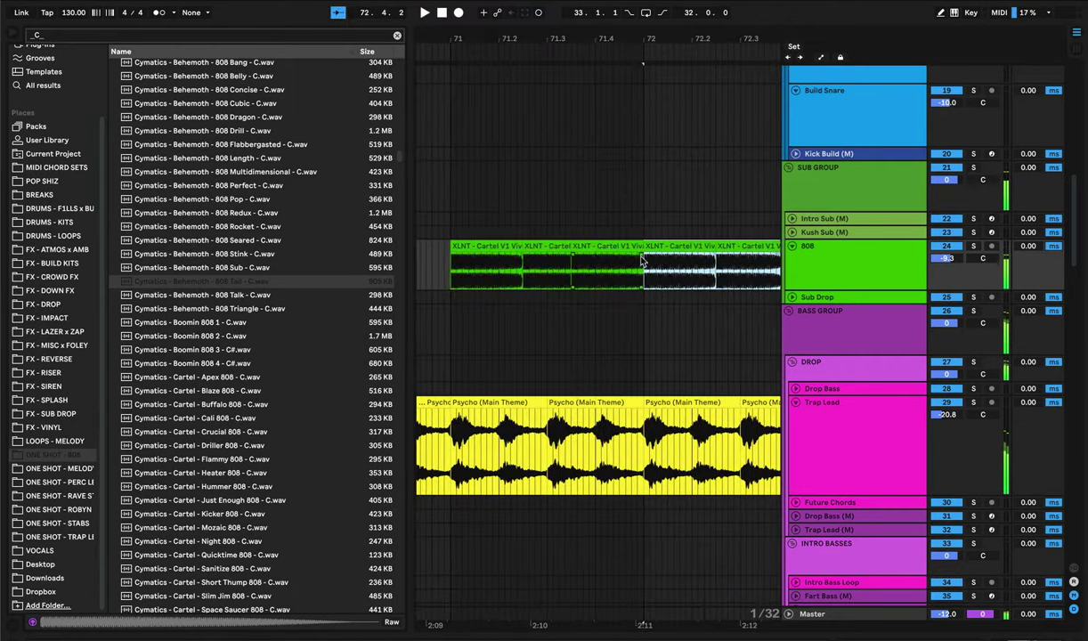
pyautogui.moveTo(642, 260); pyautogui.dragTo(615, 256)
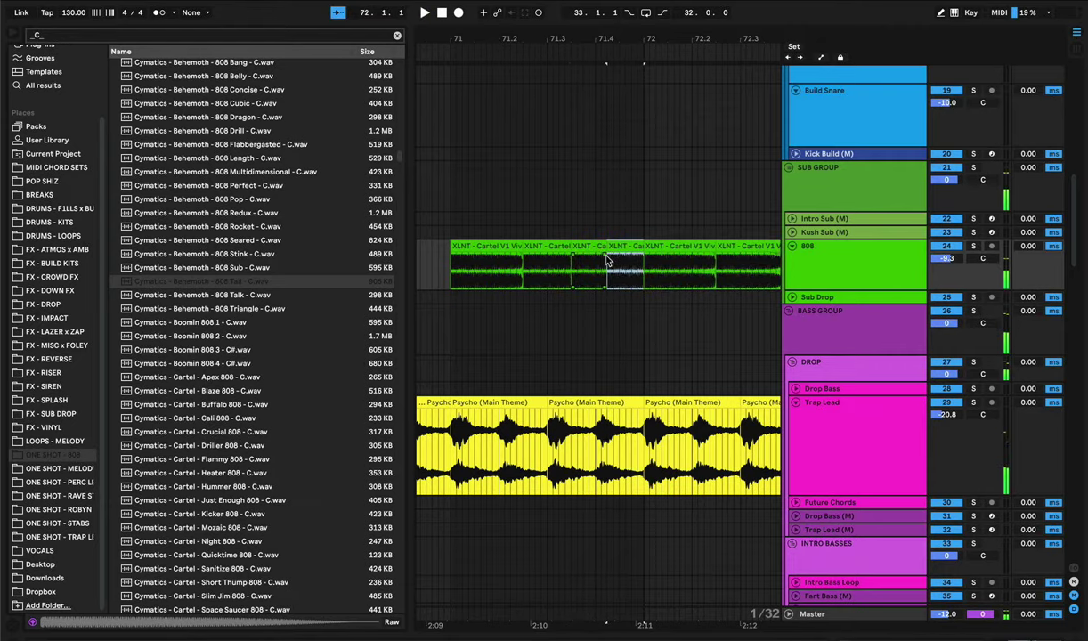
# - Duplicate the revised two-bar 808 pattern from bar 70 three times so it runs to bar 78
pyautogui.hscroll(-5, 615, 249)
pyautogui.keyDown('shift'); pyautogui.click(570, 247); pyautogui.keyUp('shift')
pyautogui.press('space')
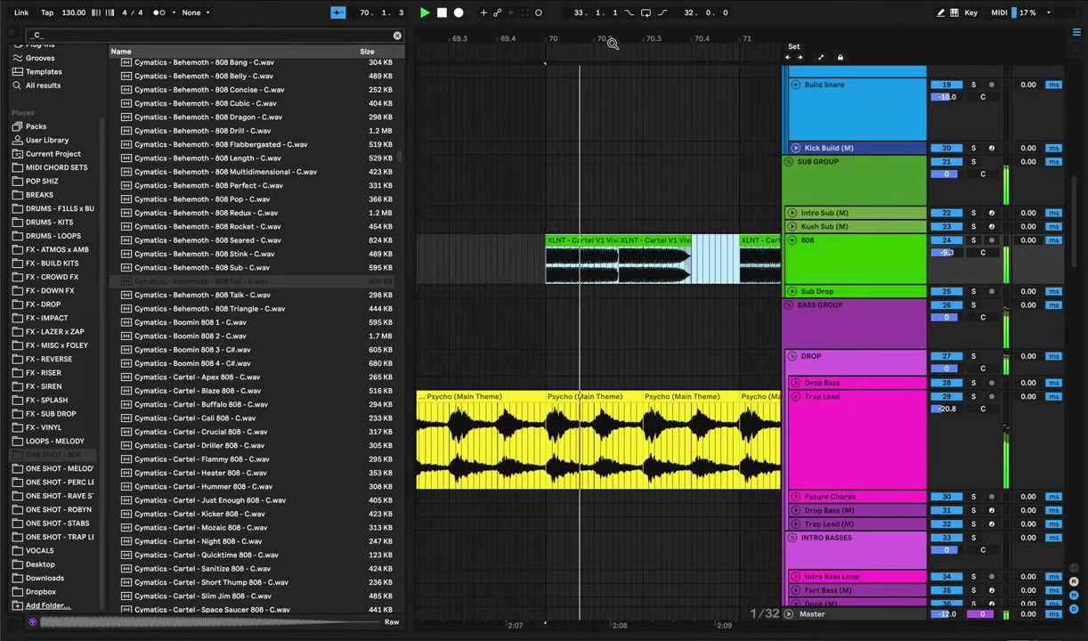
pyautogui.moveTo(612, 43); pyautogui.dragTo(547, 41)
pyautogui.press('super+d')
pyautogui.press('super+d')
pyautogui.press('super+d')
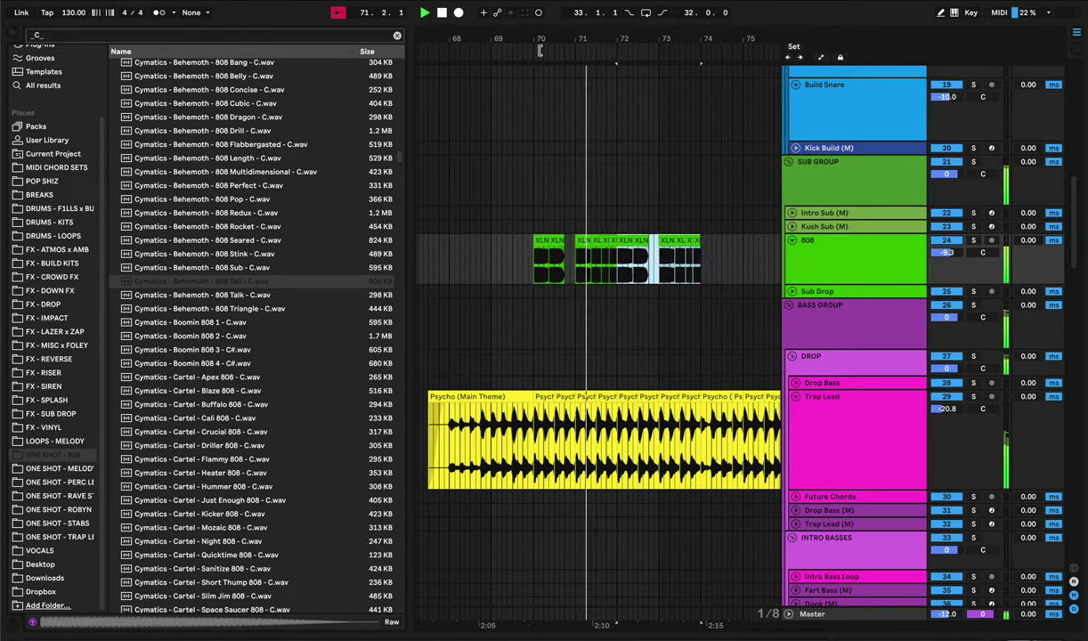
# - Duplicate the whole eight-bar 808 pattern from bar 70 so it continues from bar 78 to bar 86
pyautogui.hscroll(-5, 545, 229)
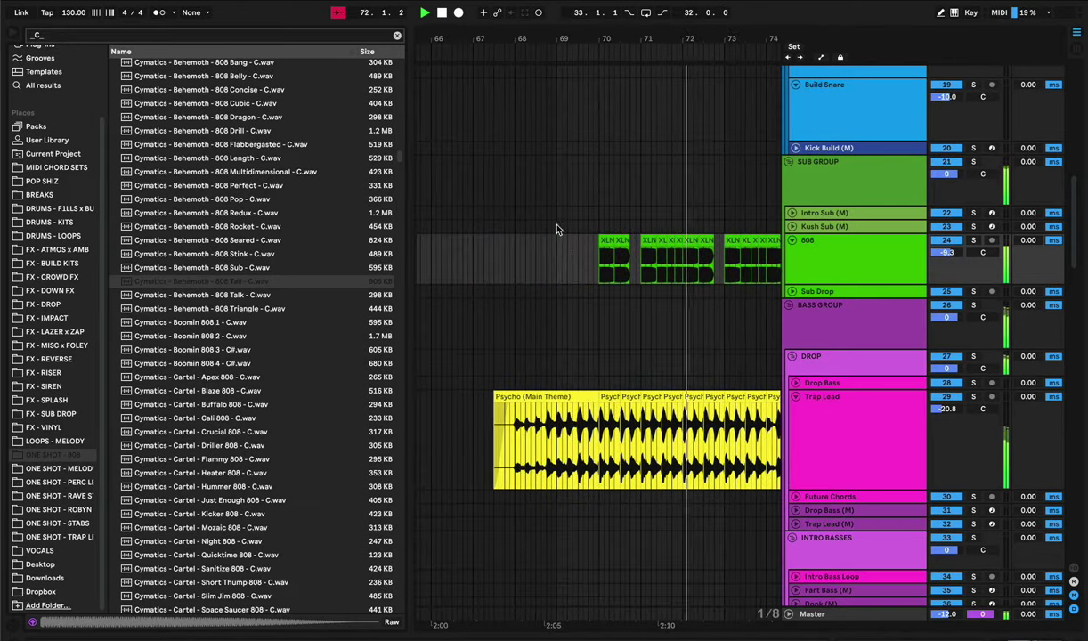
pyautogui.keyDown('shift'); pyautogui.click(606, 241); pyautogui.keyUp('shift')
pyautogui.press('space')
pyautogui.press('space')
pyautogui.press('-')
pyautogui.press('-')
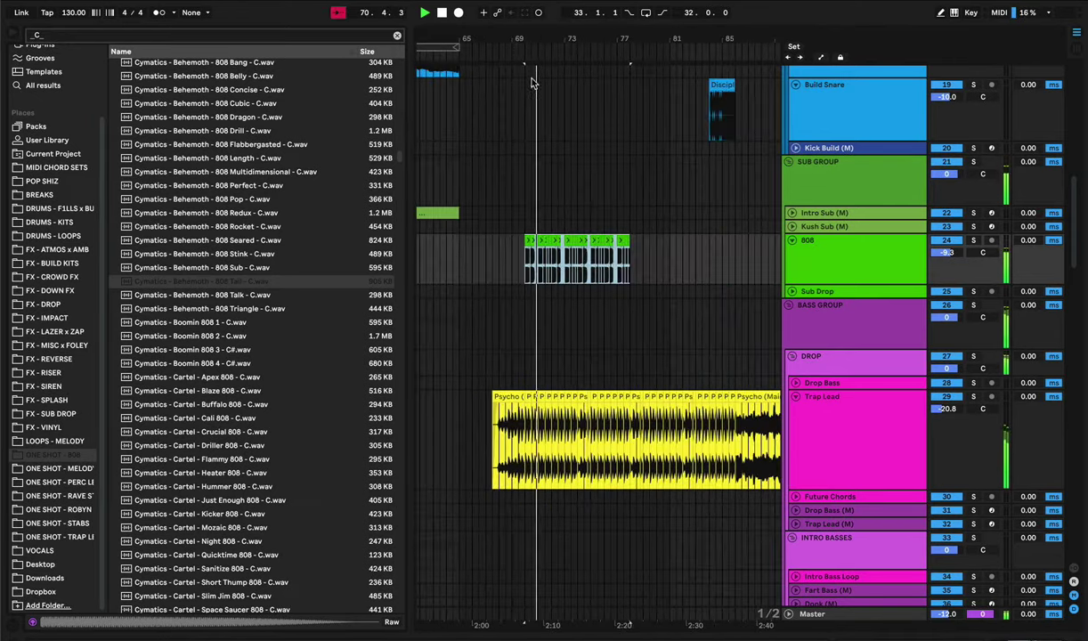
# - Play the arrangement from shortly before the trap lead to hear the full 808 pattern through the drop
pyautogui.click(473, 278)
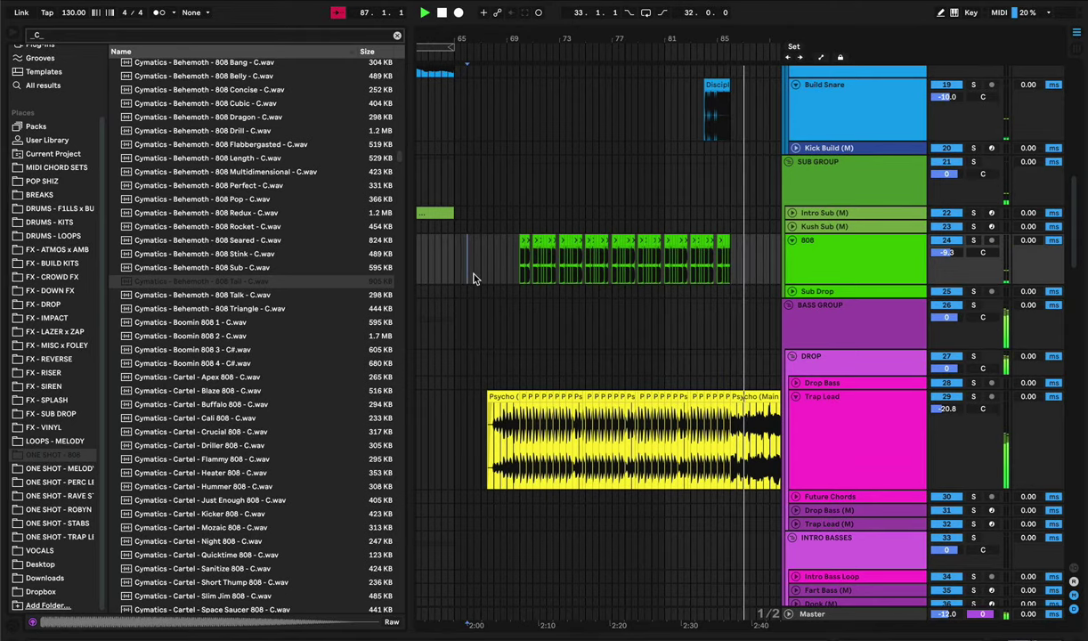
pyautogui.press('space')
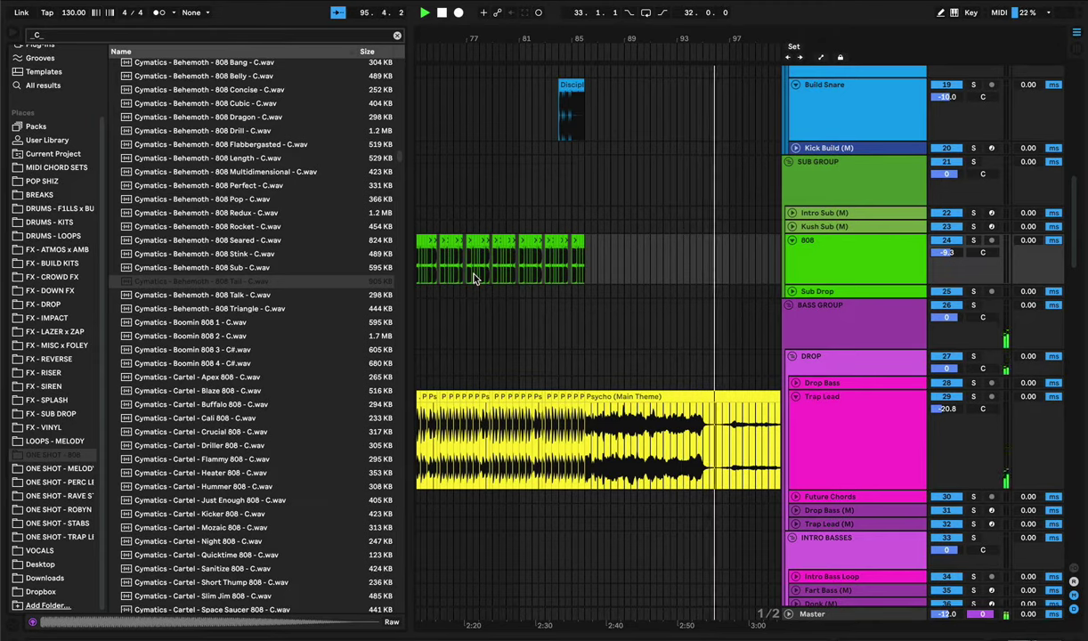
pyautogui.press('space')
pyautogui.press('space')
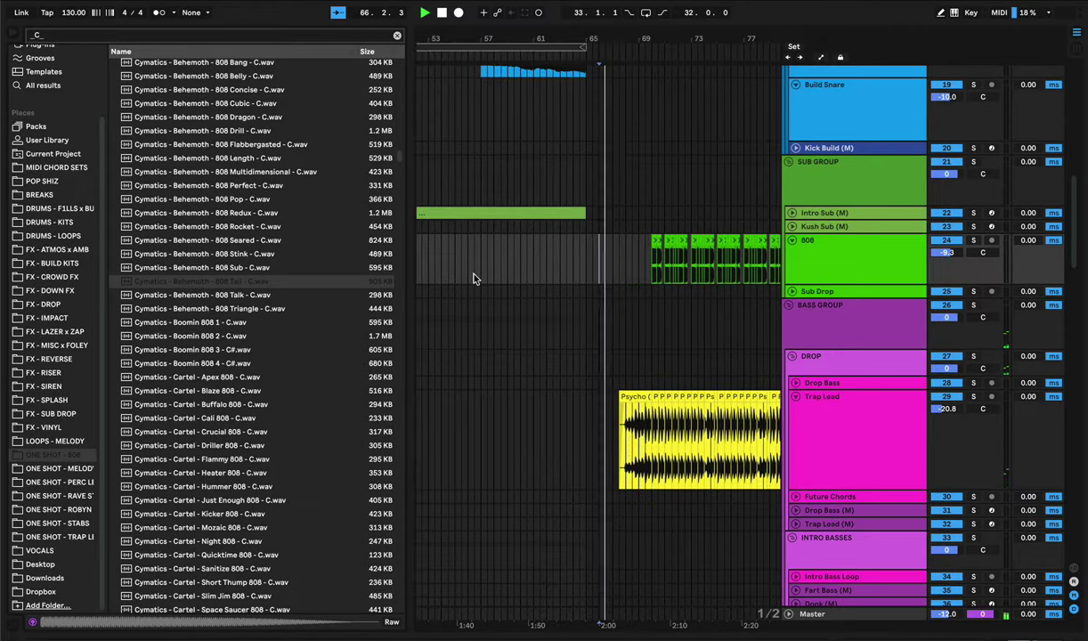
pyautogui.hscroll(-5, 516, 258)
pyautogui.click(567, 260)
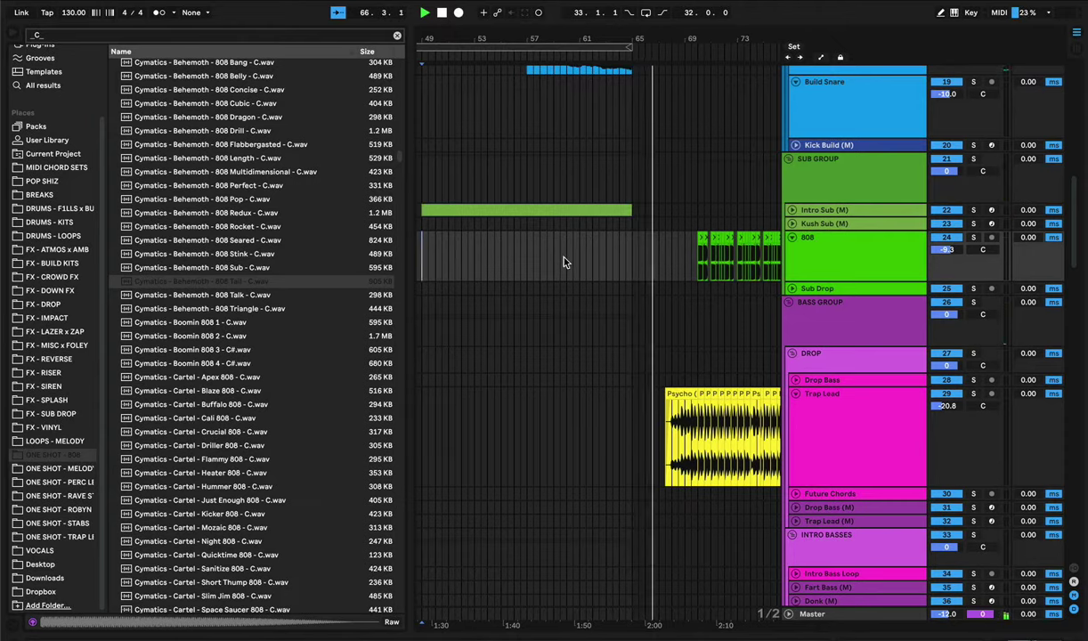
# - Hide the browser and examine how the 808 pattern lines up with the drum and trap lead tracks during playback
pyautogui.hscroll(5, 563, 262)
pyautogui.scroll(2, 563, 260)
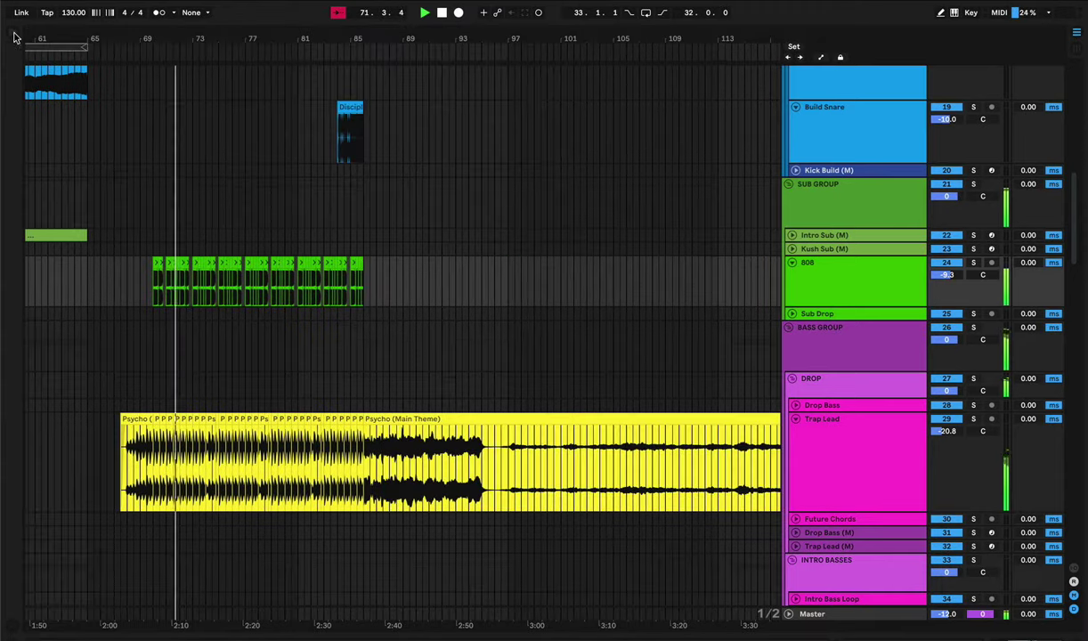
pyautogui.click(8, 35)
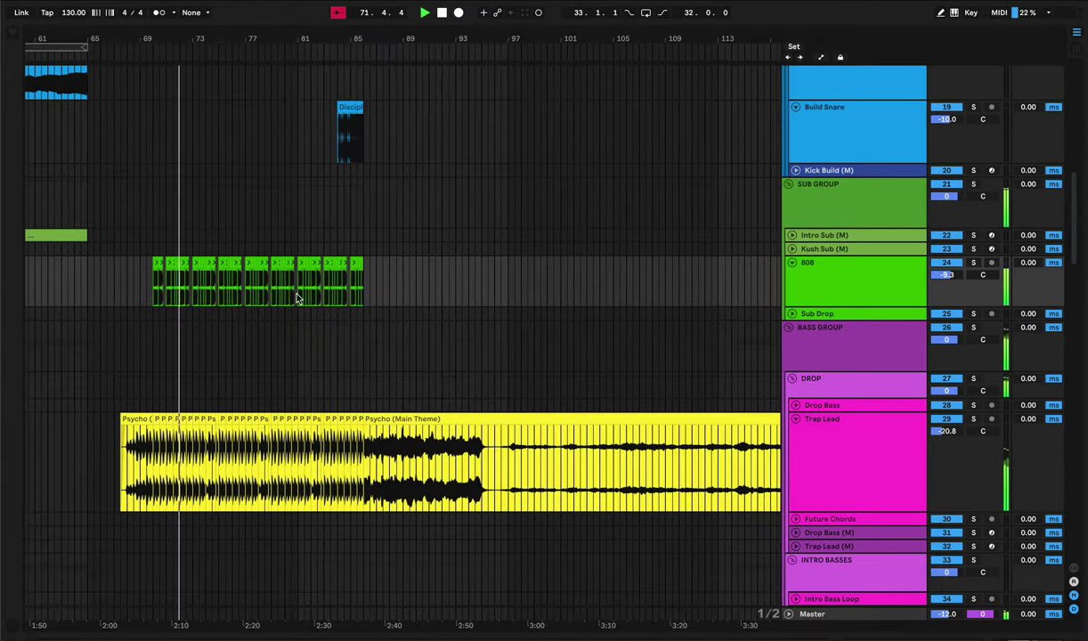
pyautogui.scroll(5, 240, 301)
pyautogui.scroll(-9, 255, 296)
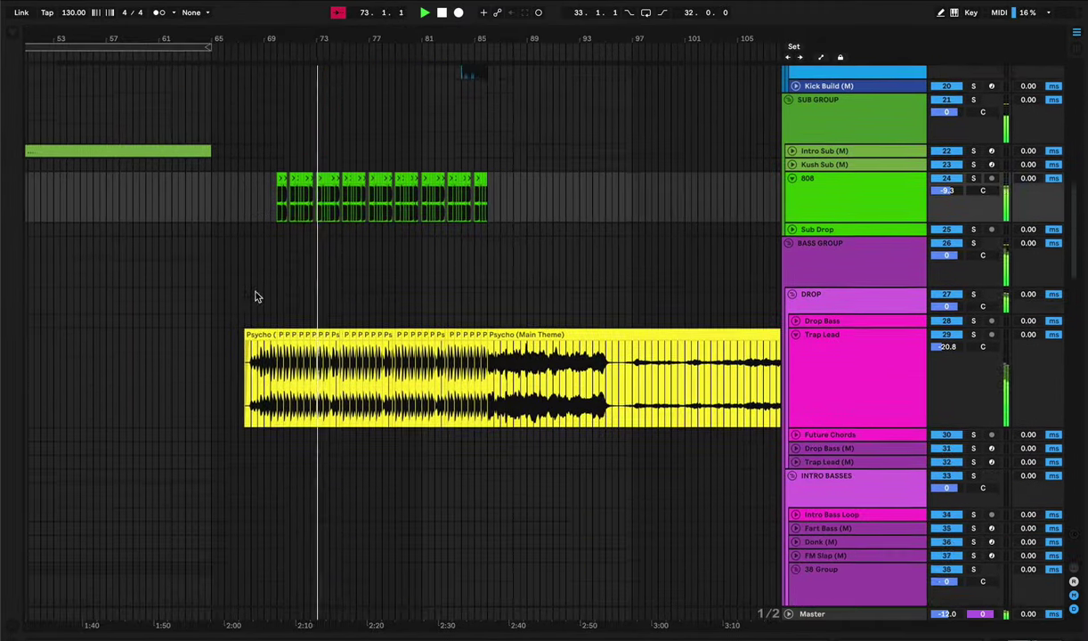
pyautogui.scroll(3, 280, 210)
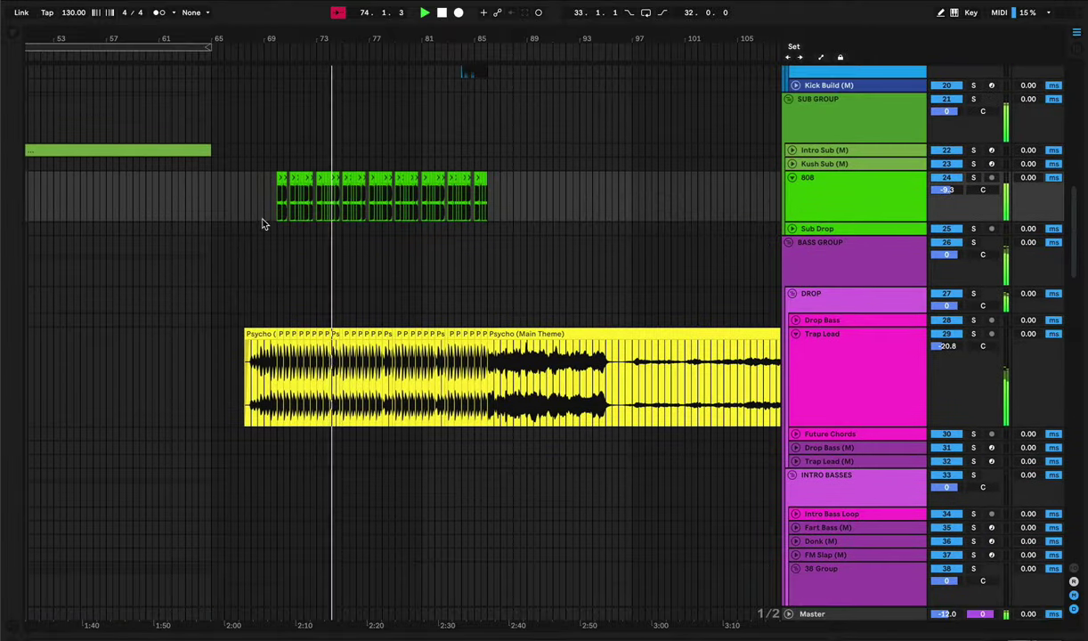
pyautogui.scroll(3, 273, 201)
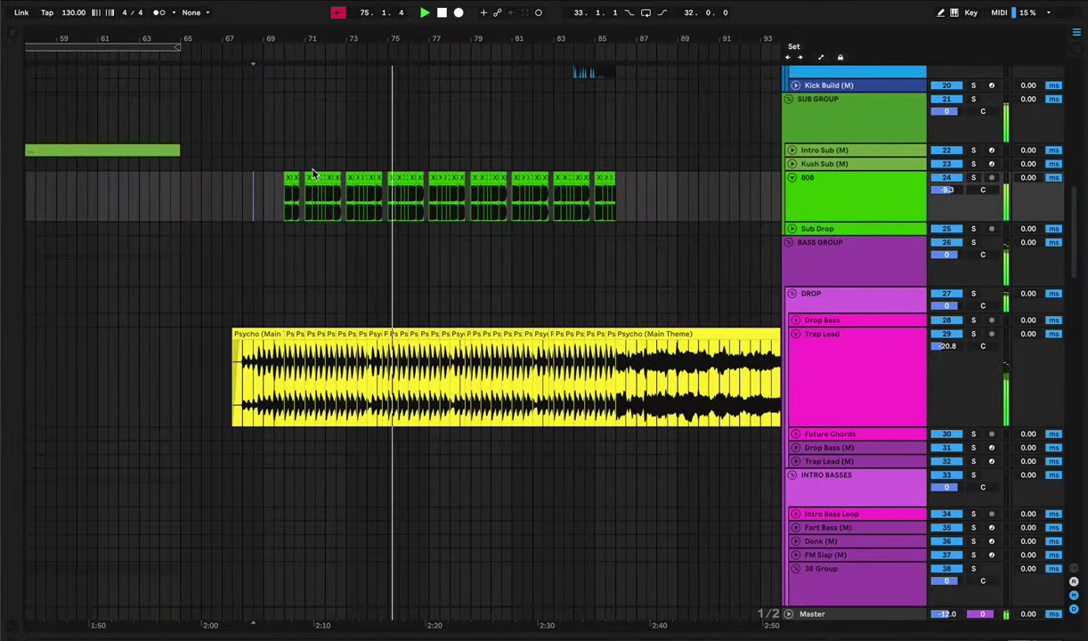
pyautogui.scroll(8, 448, 233)
pyautogui.scroll(-6, 448, 233)
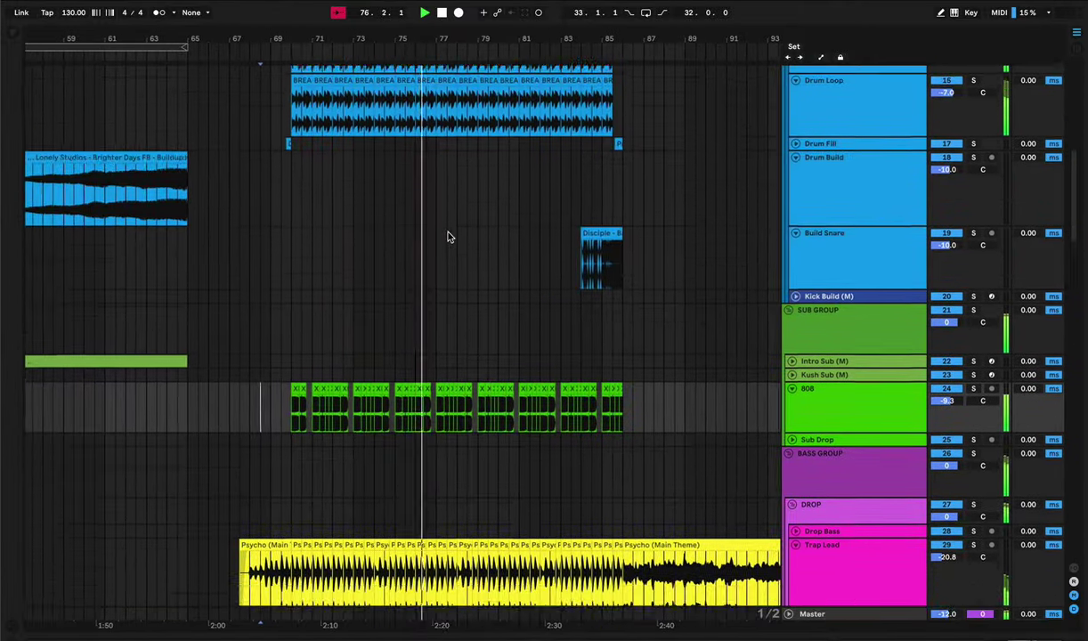
# - Stop playback, reopen the browser and search the VOCALS folder for "ok"
pyautogui.press('space')
pyautogui.click(13, 33)
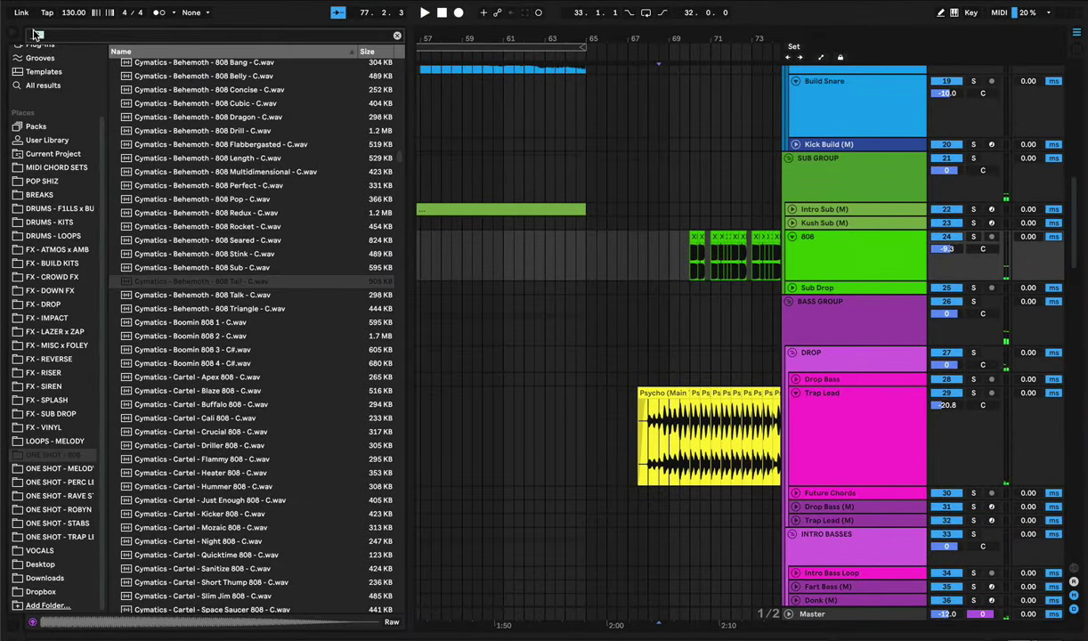
pyautogui.write('ok')
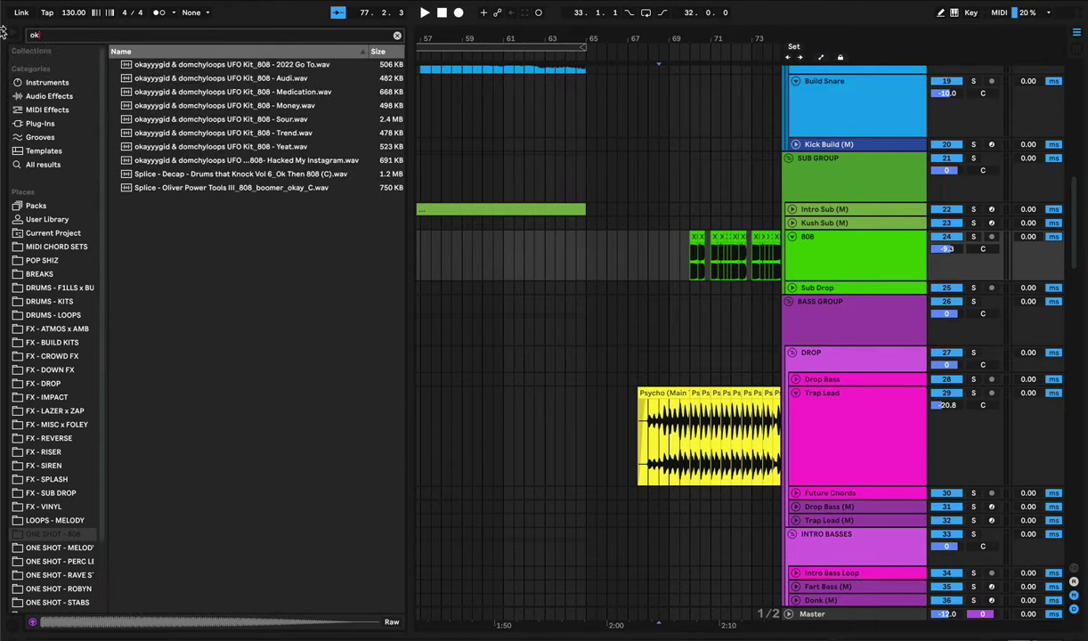
pyautogui.scroll(-3, 59, 528)
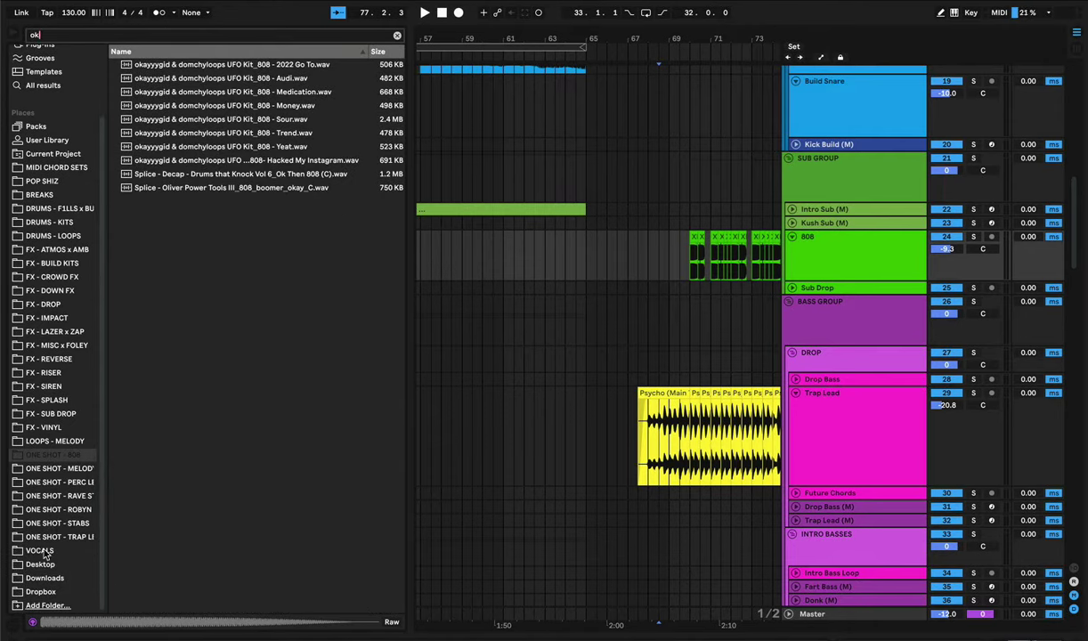
pyautogui.click(56, 440)
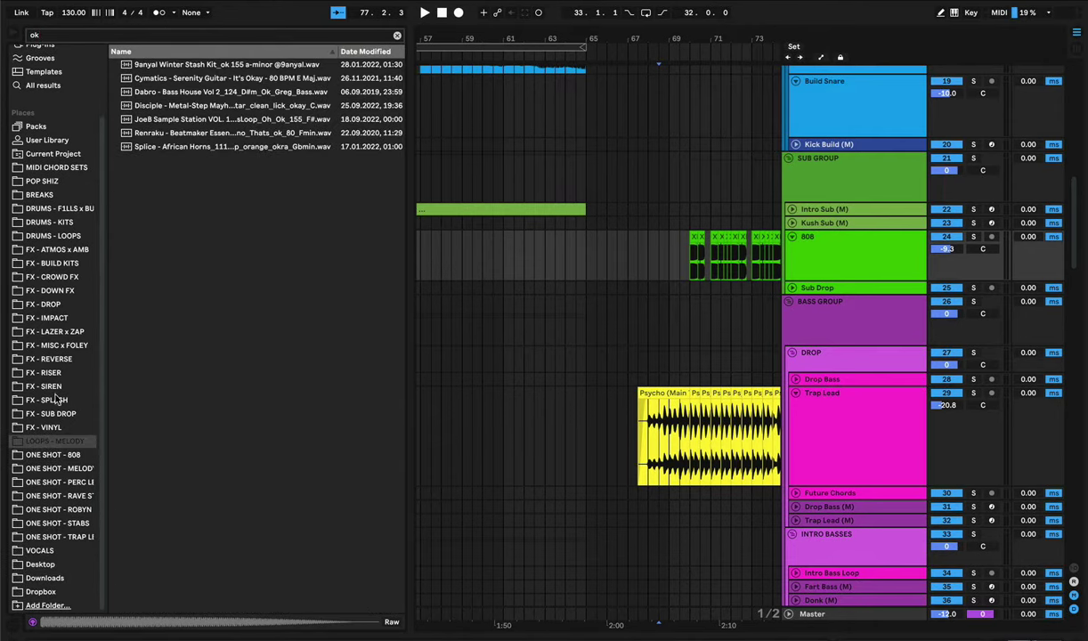
pyautogui.click(41, 552)
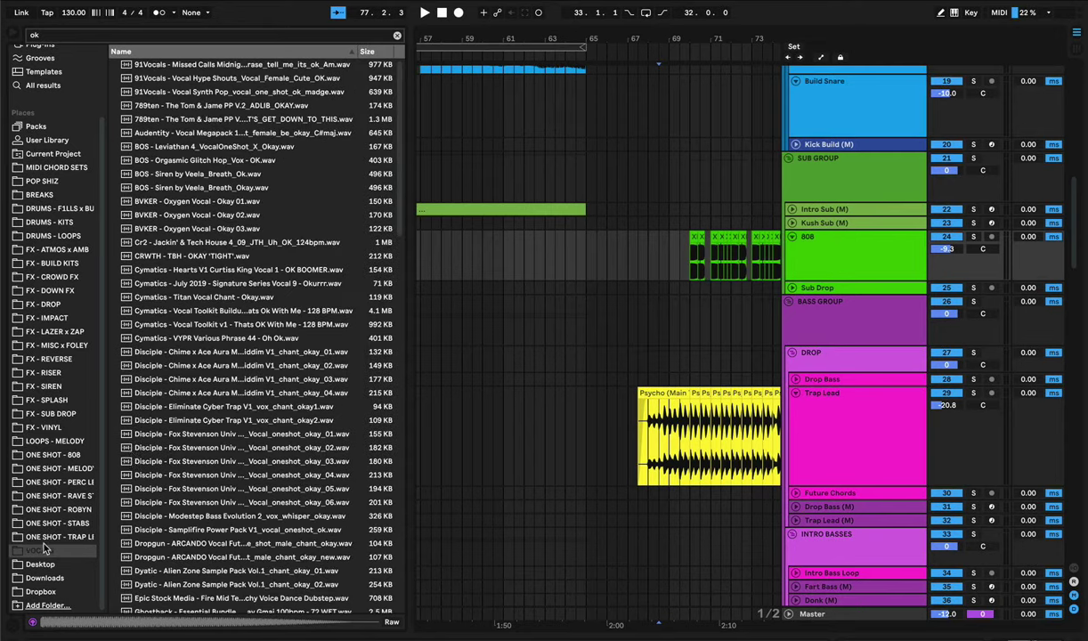
# - Audition the BVKER - Oxygen Vocal - Okay samples, ending on Okay 03
pyautogui.click(214, 183)
pyautogui.press('Down')
pyautogui.press('Down')
pyautogui.press('Down')
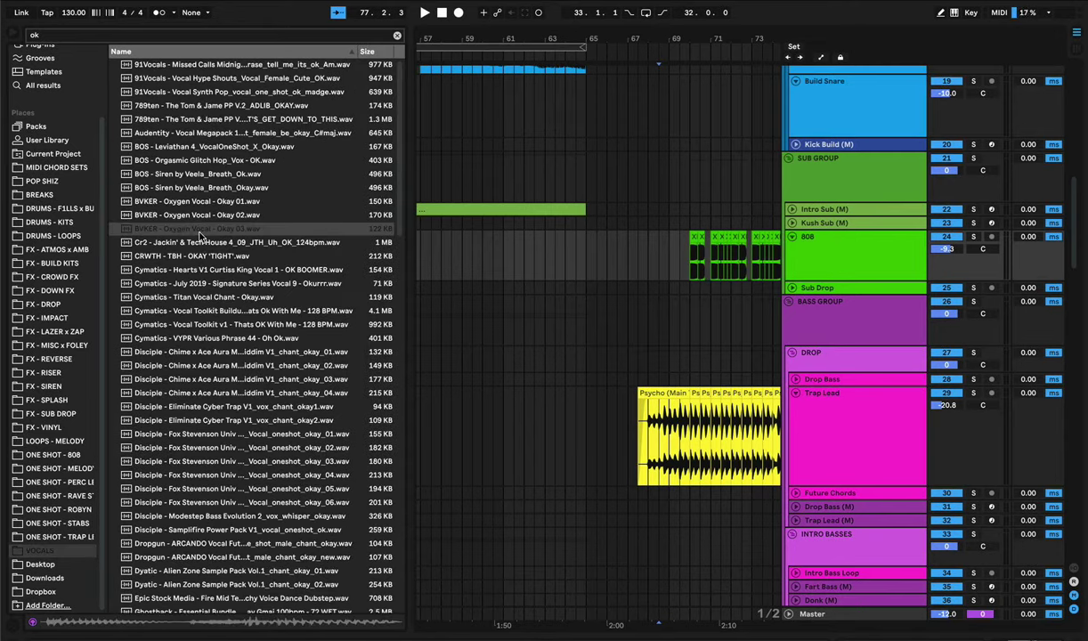
# - Play the drop lead-in from midway through bar 66 and unfold the Chant track in the VOX GROUP
pyautogui.click(617, 359)
pyautogui.press('space')
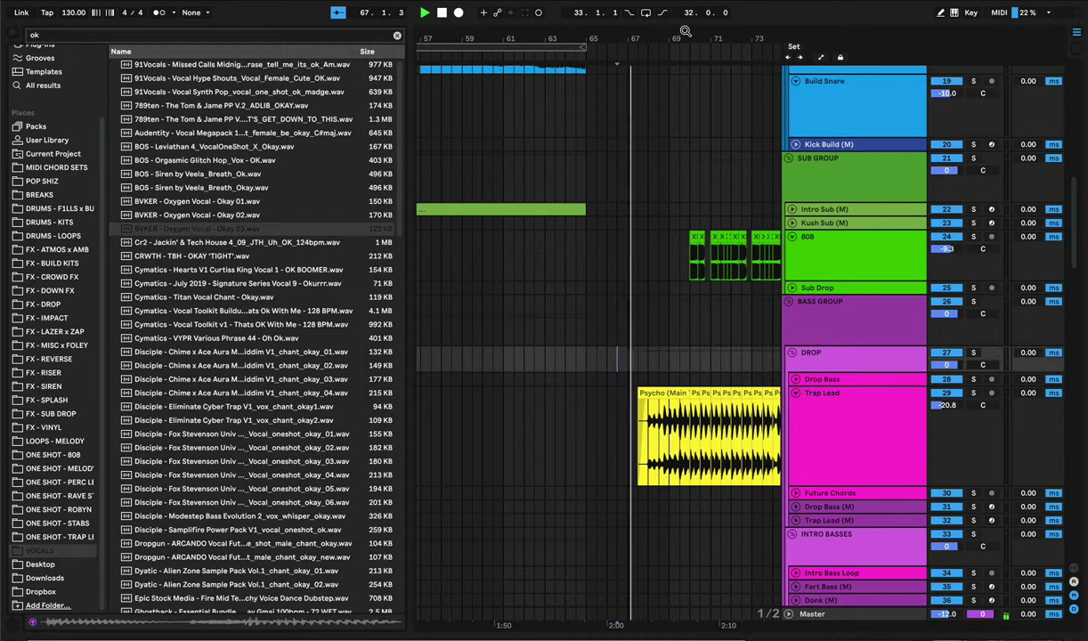
pyautogui.moveTo(685, 32); pyautogui.dragTo(606, 75)
pyautogui.scroll(-10, 580, 191)
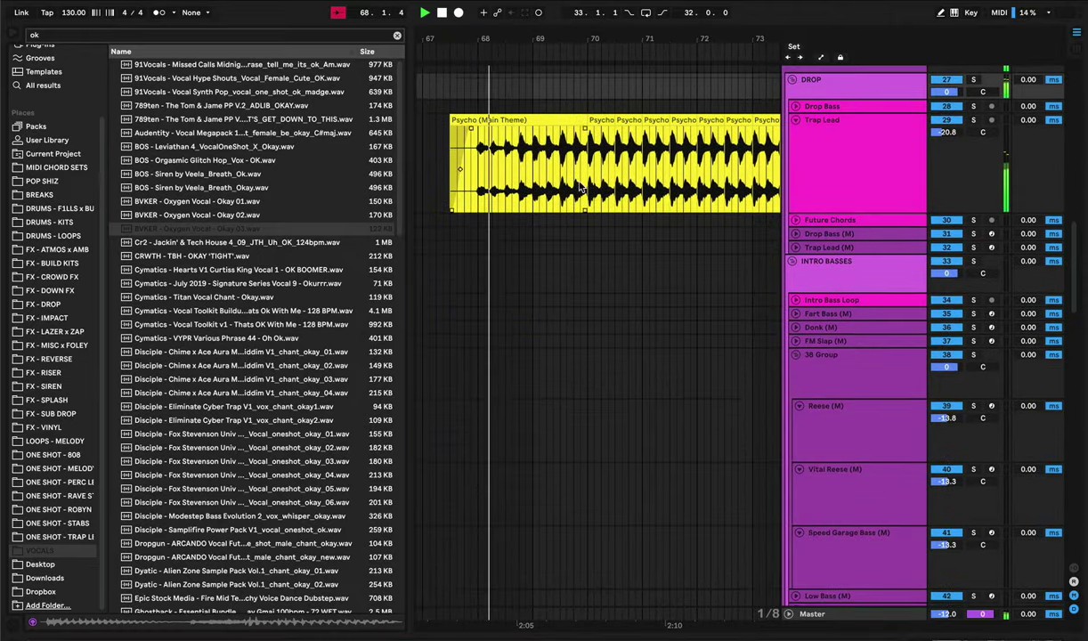
pyautogui.scroll(-15, 580, 191)
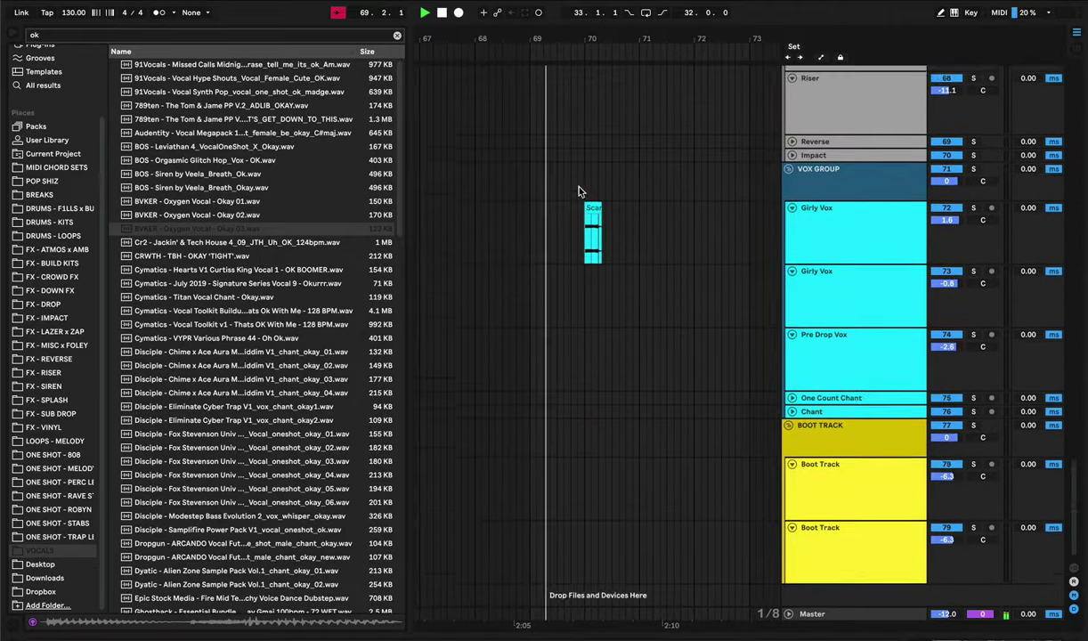
pyautogui.click(791, 402)
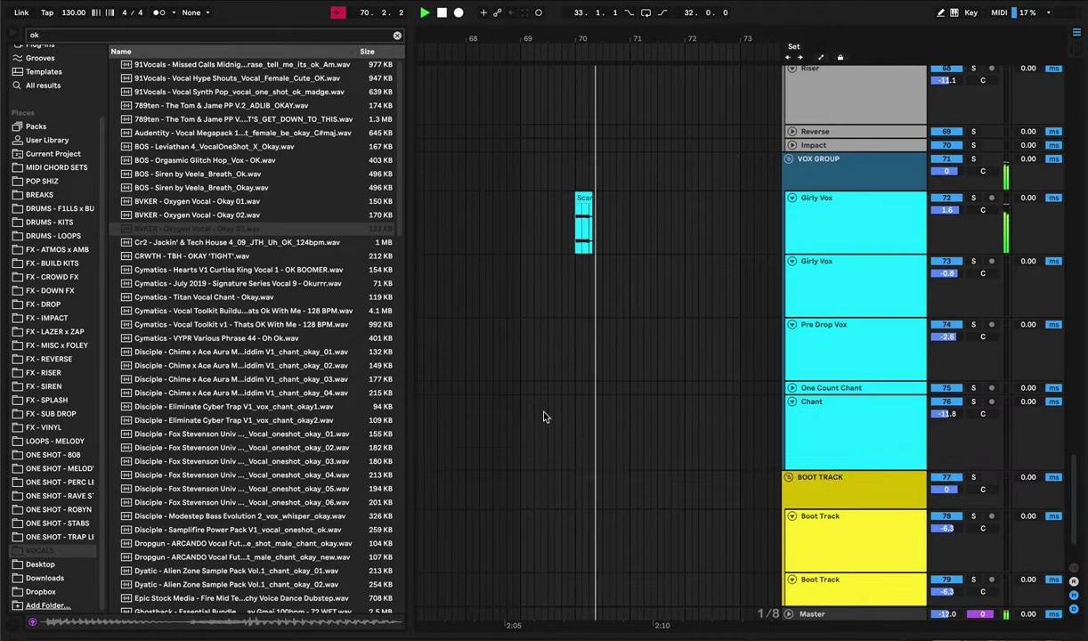
# - Place the BVKER - Oxygen Vocal - Okay 03 sample on the Chant track midway through bar 73 and view its clip settings
pyautogui.moveTo(163, 213); pyautogui.dragTo(701, 448)
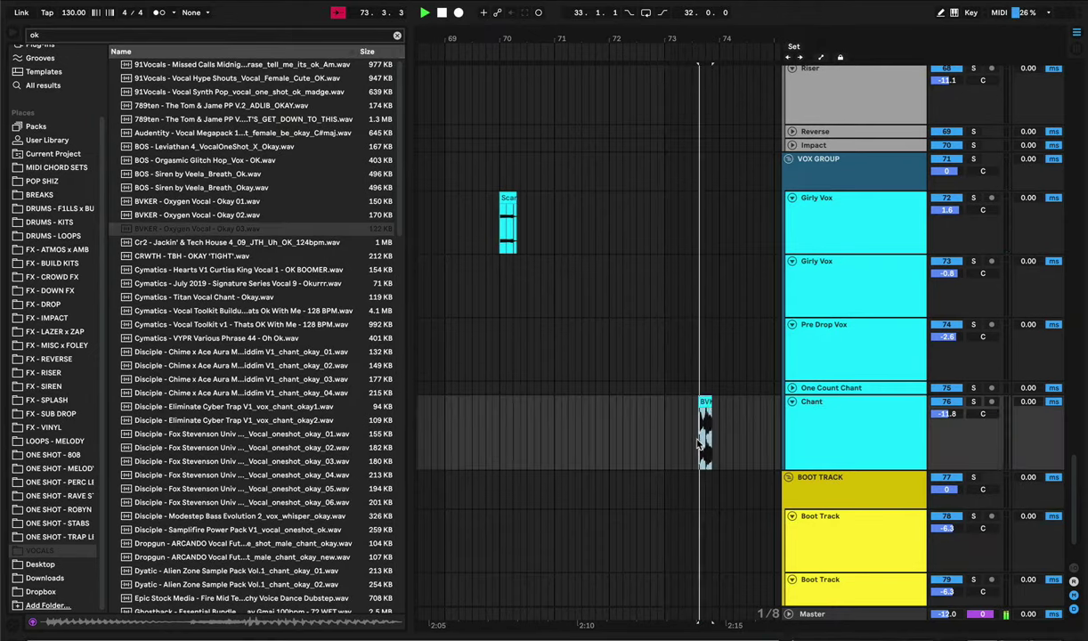
pyautogui.doubleClick(704, 403)
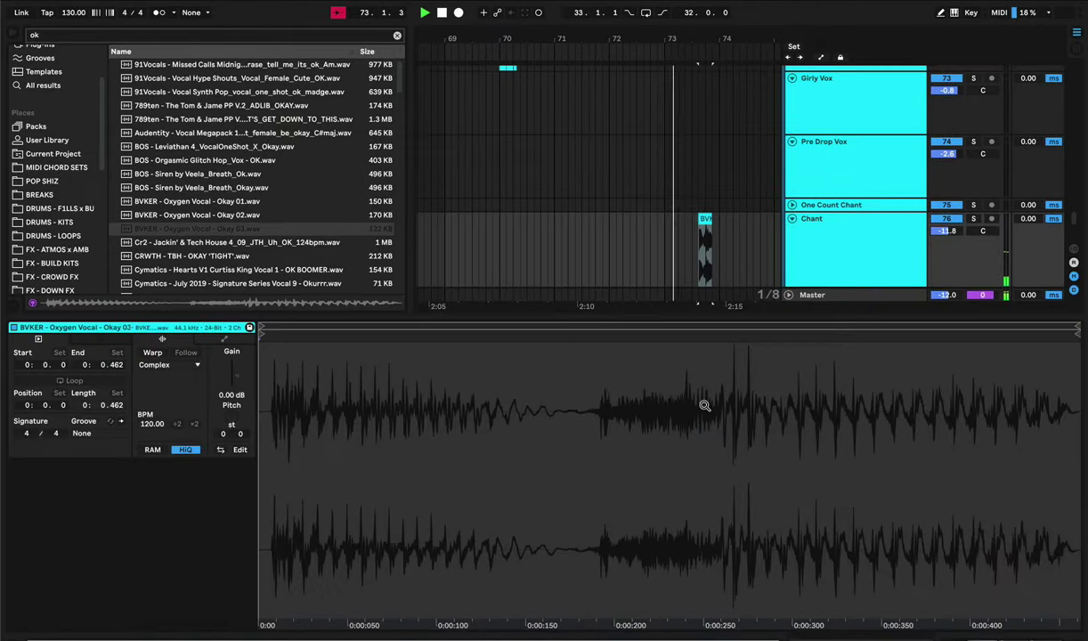
pyautogui.hscroll(1, 686, 252)
pyautogui.click(732, 239)
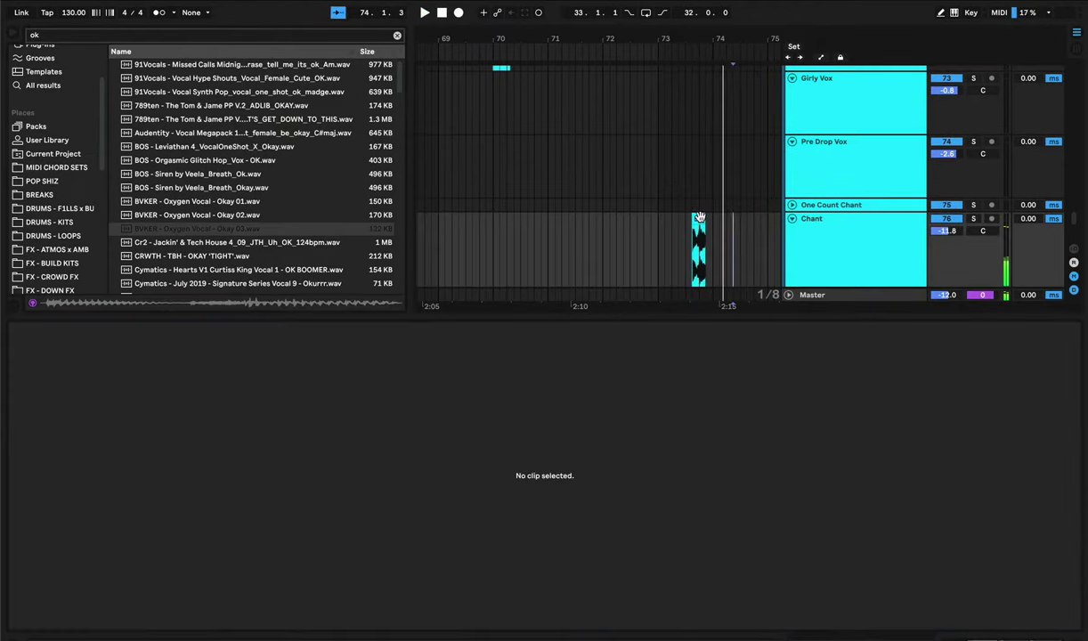
# - Move the Okay 03 clip from the Chant track to the Pre Drop Vox track and play its lead-in from bar 72
pyautogui.moveTo(710, 238); pyautogui.dragTo(699, 194)
pyautogui.click(639, 170)
pyautogui.press('space')
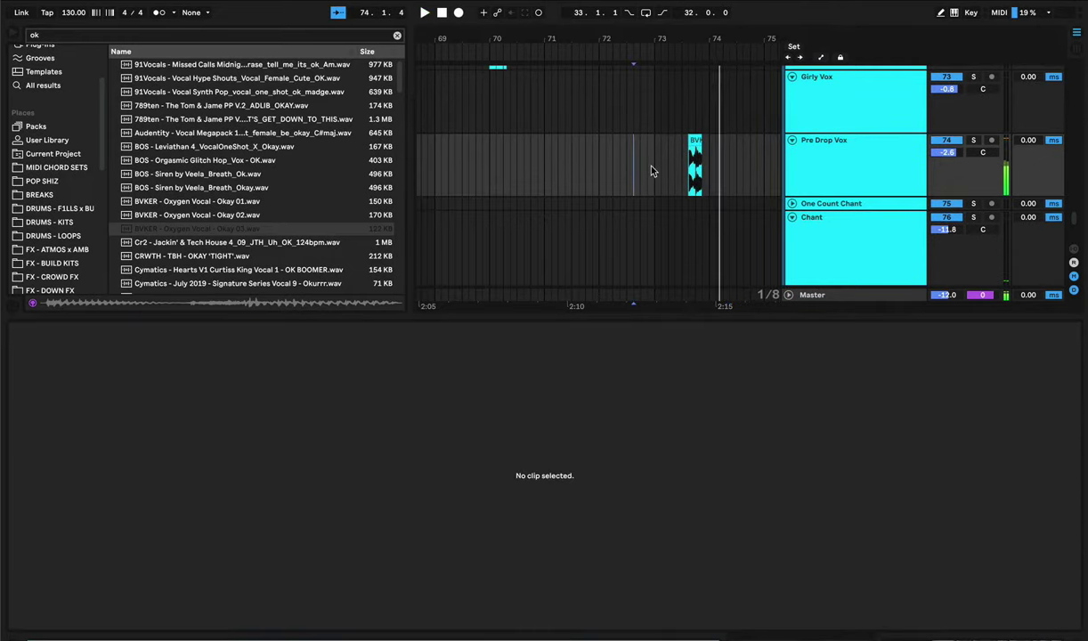
pyautogui.press('space')
# - Lower the Okay 03 clip's gain to -2.89 dB and replay the section from bar 71
pyautogui.click(694, 141)
pyautogui.hscroll(-1, 579, 209)
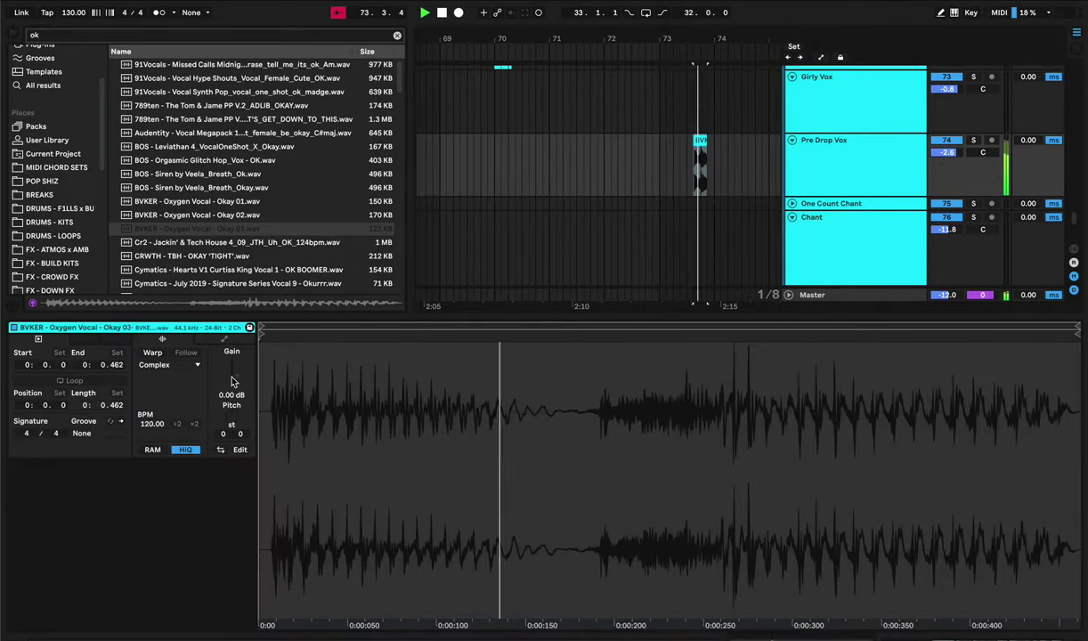
pyautogui.moveTo(230, 381); pyautogui.dragTo(231, 396)
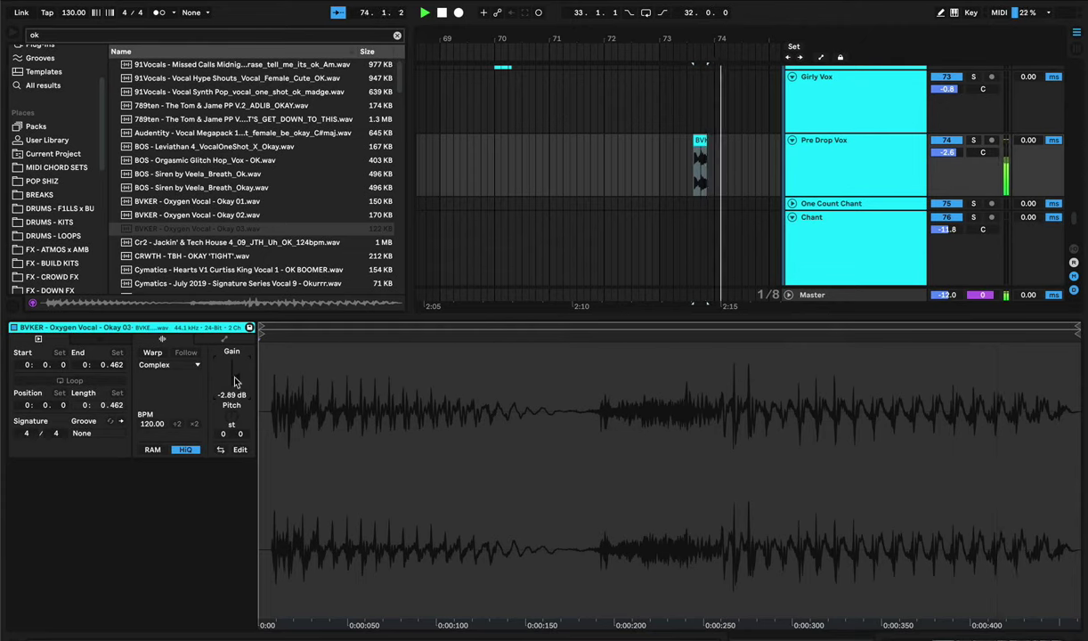
pyautogui.click(573, 160)
pyautogui.moveTo(586, 33); pyautogui.dragTo(583, 9)
pyautogui.hscroll(-1, 544, 105)
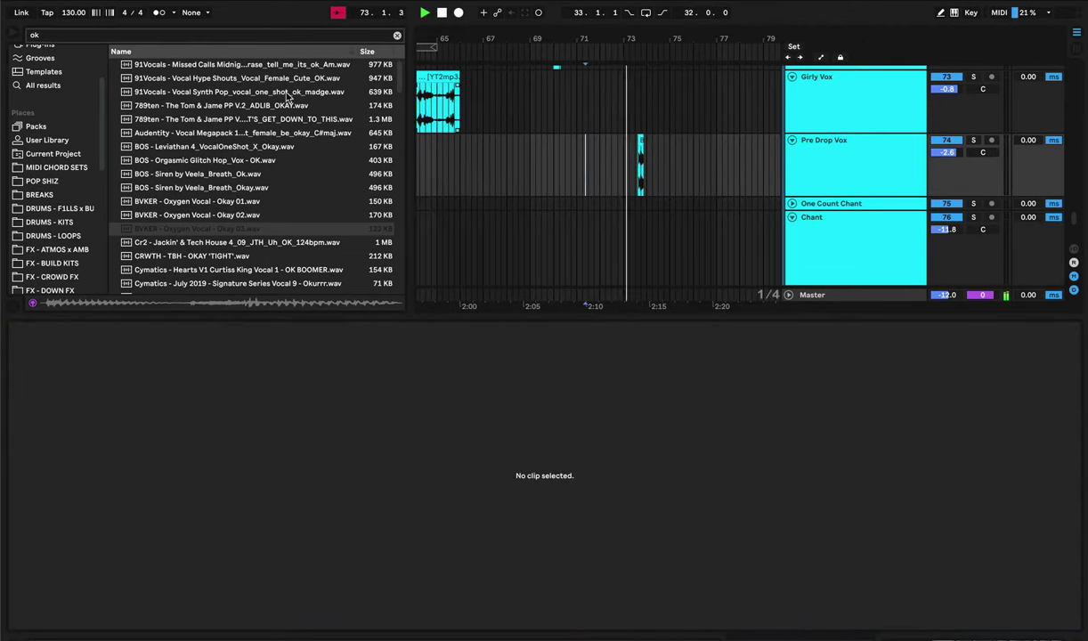
# - Stop playback and search the VOCALS folder for "yeah"
pyautogui.scroll(-1, 288, 96)
pyautogui.press('space')
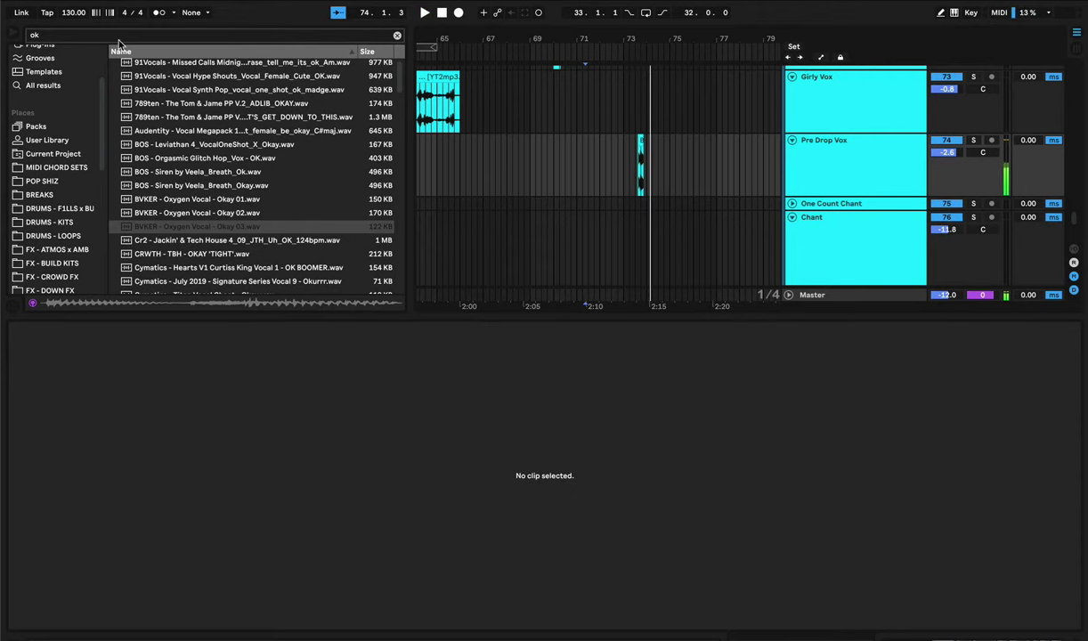
pyautogui.press('super+f')
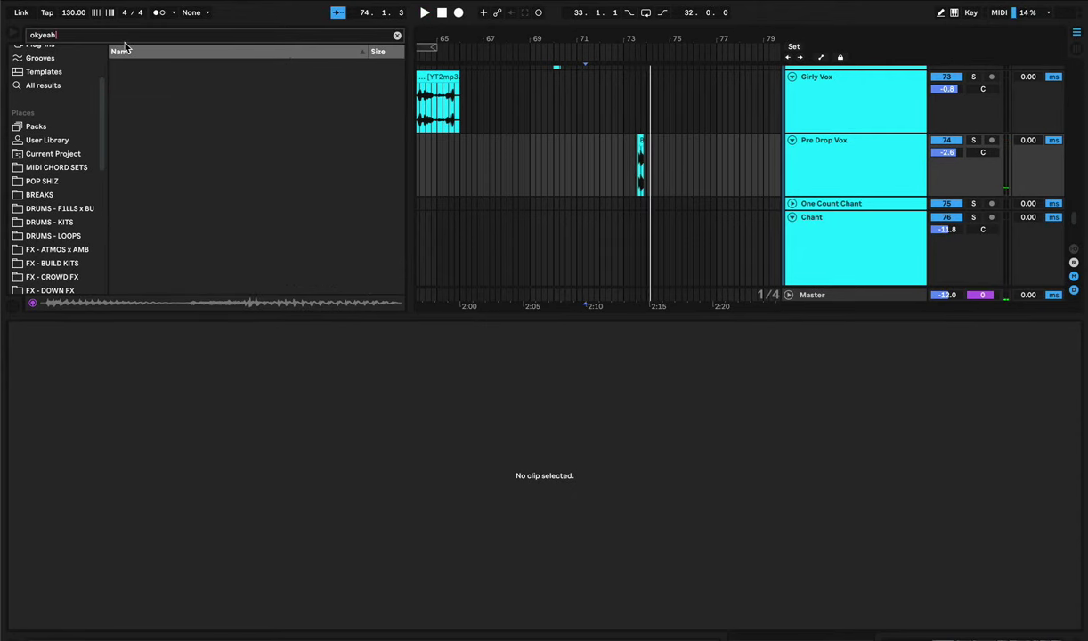
pyautogui.press('super+f')
pyautogui.write('yeah')
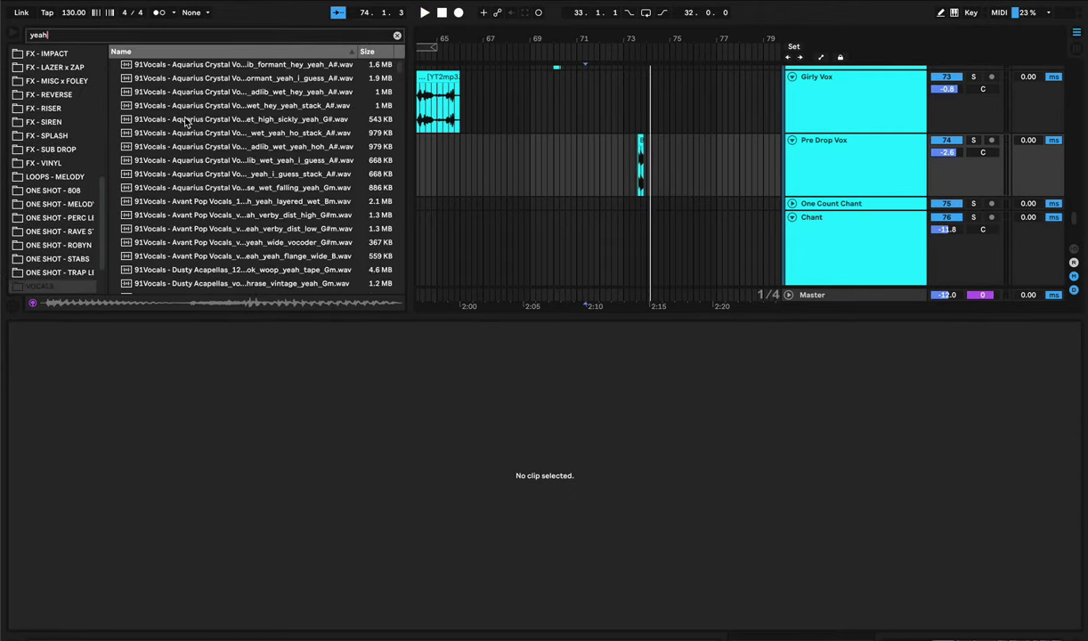
# - Browse the yeah samples, auditioning 91Vocals, Disciple and Freshly Squeezed files
pyautogui.click(188, 119)
pyautogui.scroll(-20, 228, 218)
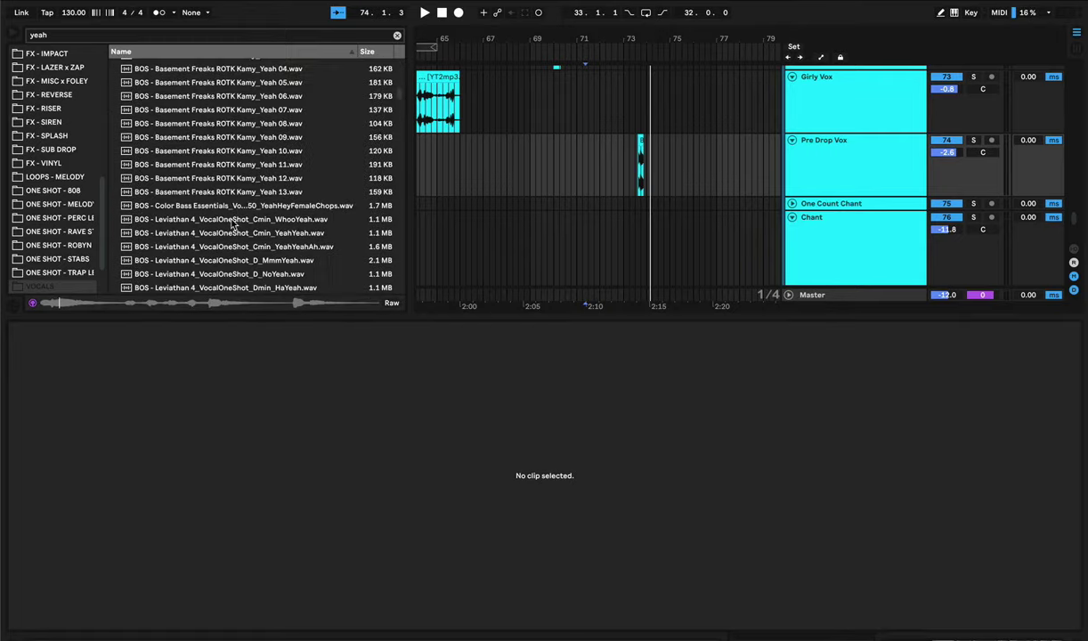
pyautogui.scroll(-20, 229, 229)
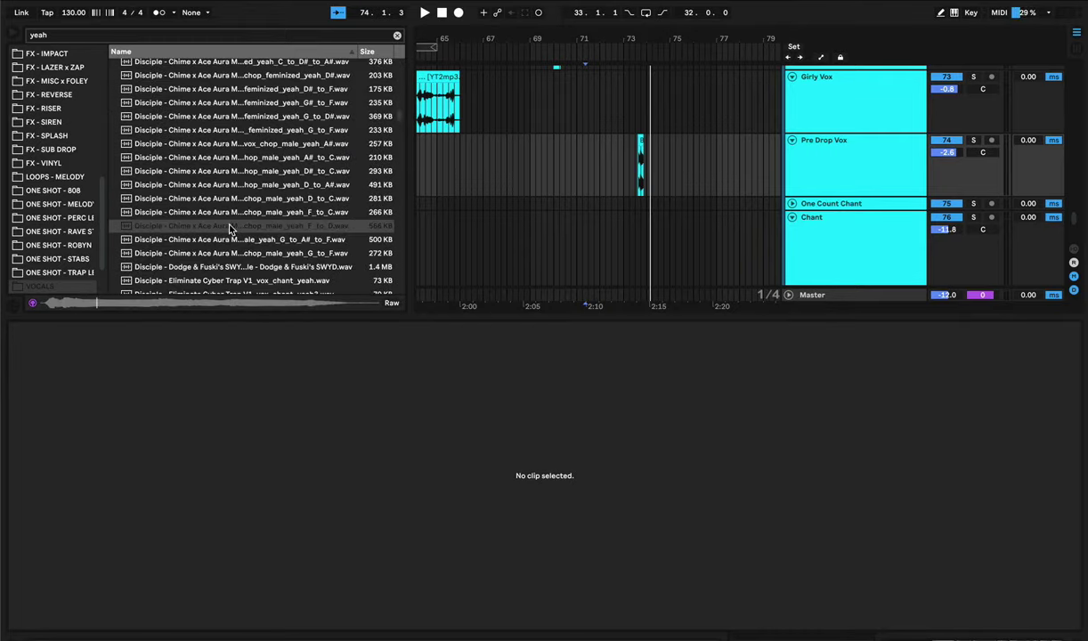
pyautogui.scroll(-5, 230, 229)
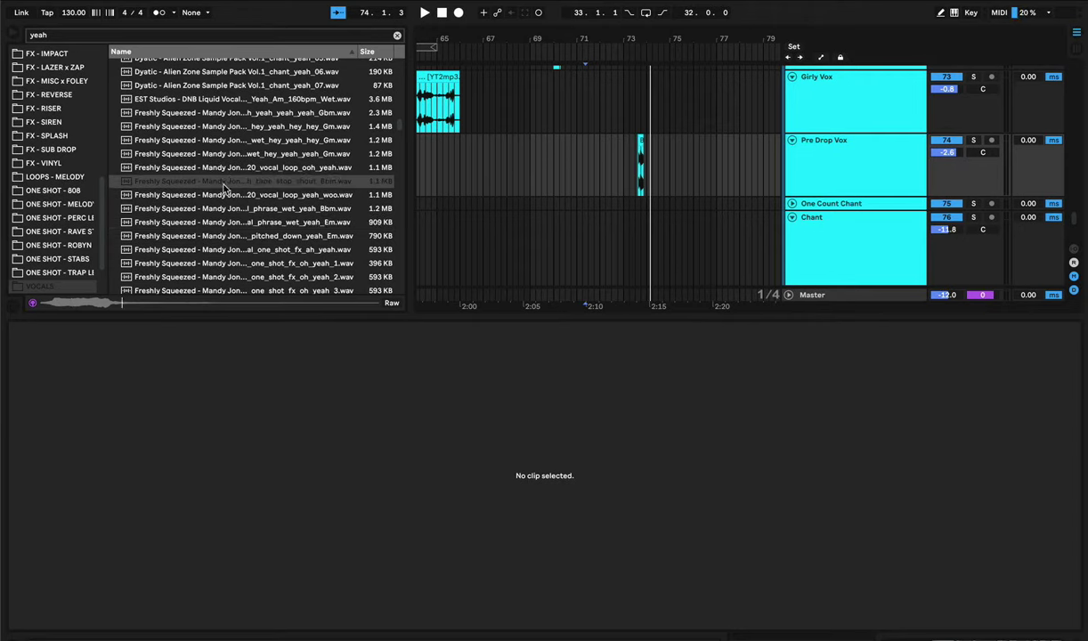
pyautogui.scroll(3, 226, 191)
# - Audition and compare the Dyatic - Alien Zone Sample Pack Vol.1 chant_yeah samples
pyautogui.click(226, 183)
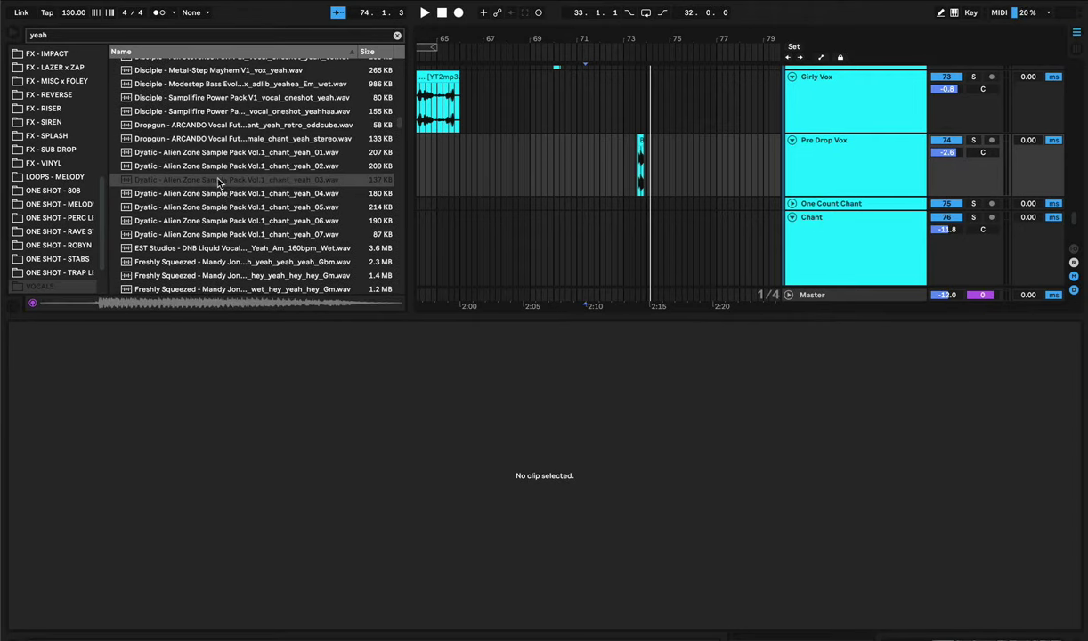
pyautogui.click(180, 210)
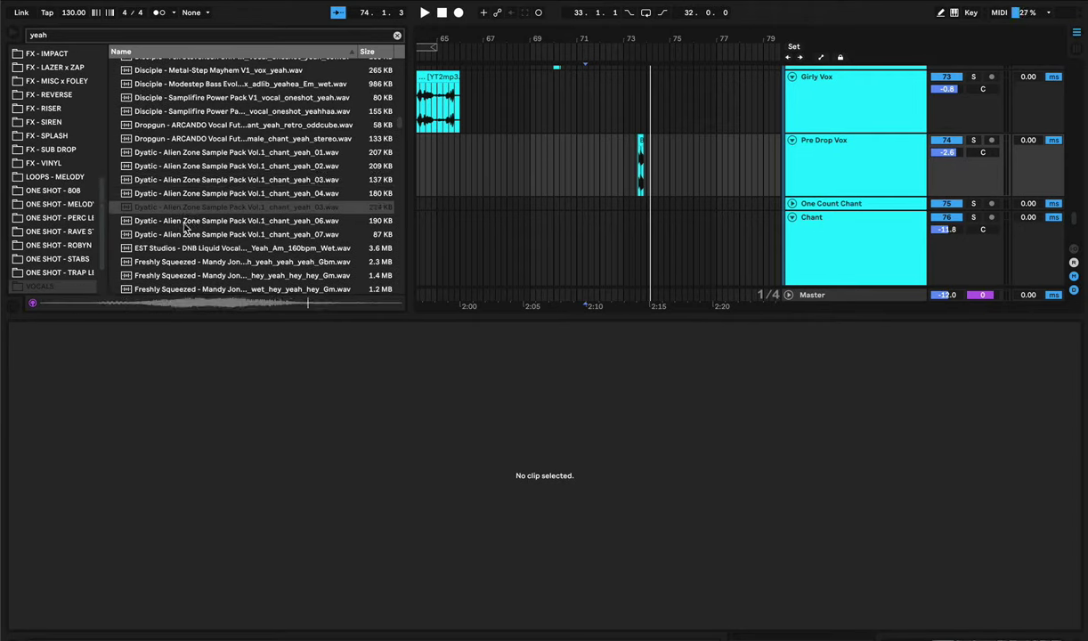
pyautogui.click(193, 168)
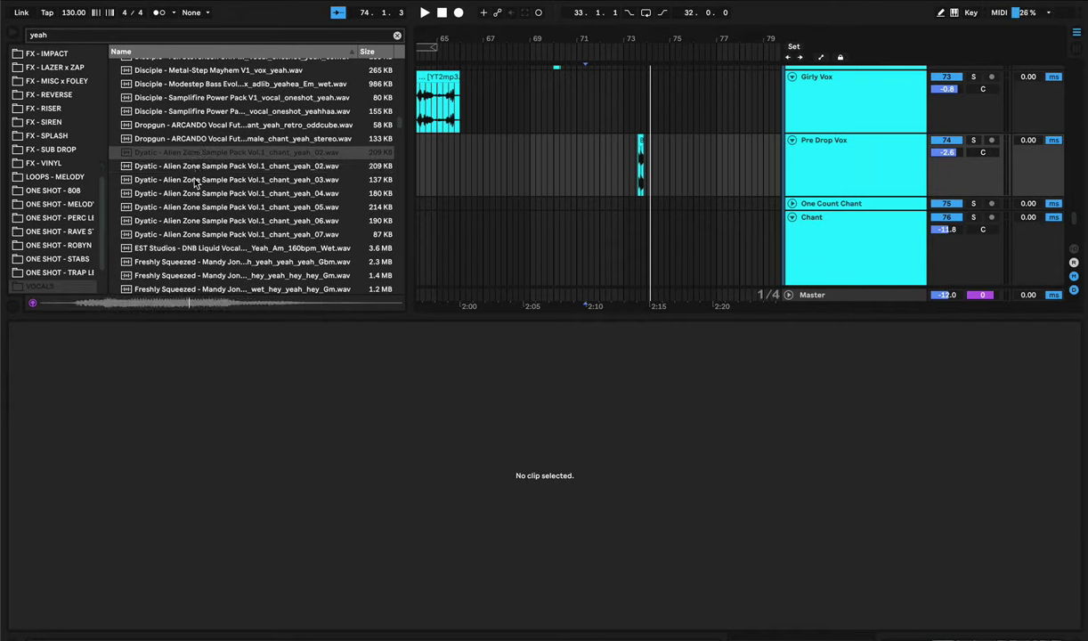
pyautogui.click(191, 181)
pyautogui.click(196, 192)
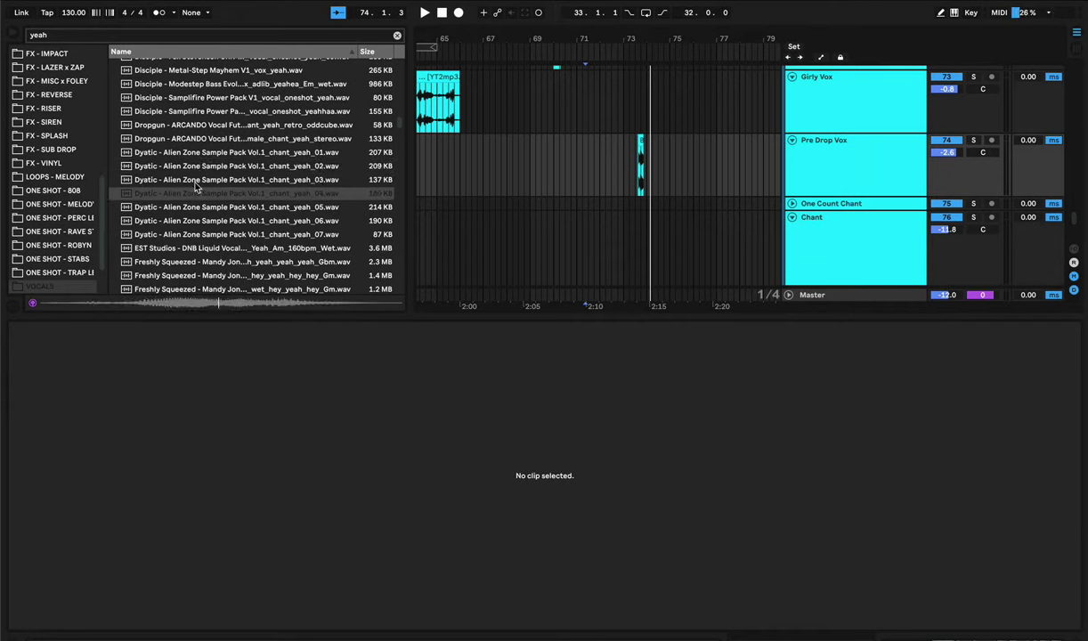
pyautogui.click(192, 169)
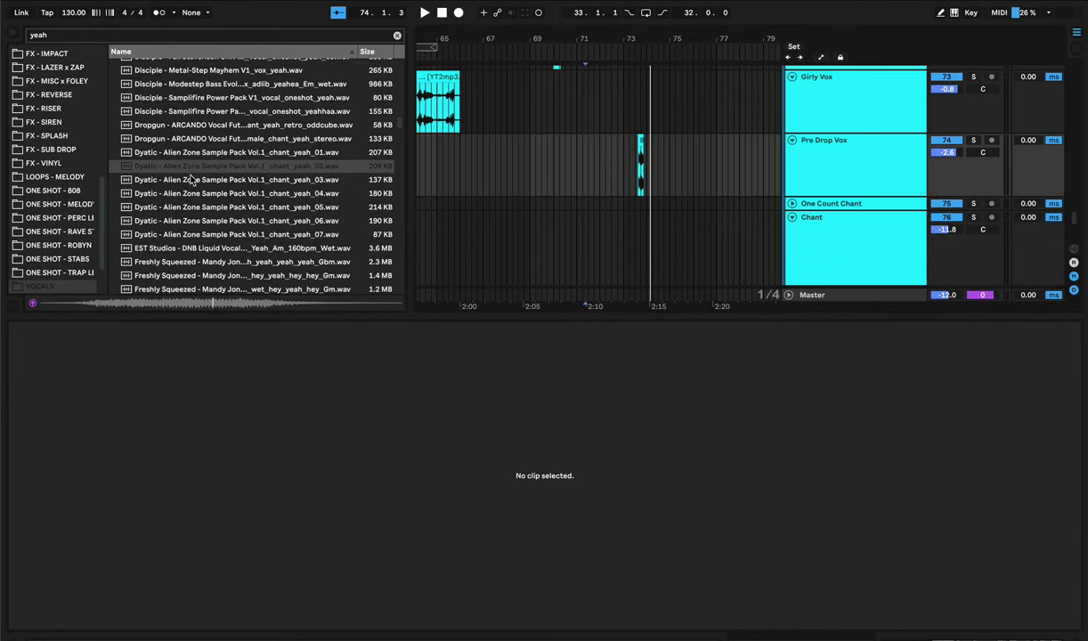
pyautogui.press('Down')
pyautogui.press('Down')
# - Place the Dyatic chant_yeah_06 sample on the Pre Drop Vox track at the last beat of bar 71 and play its lead-in
pyautogui.click(175, 221)
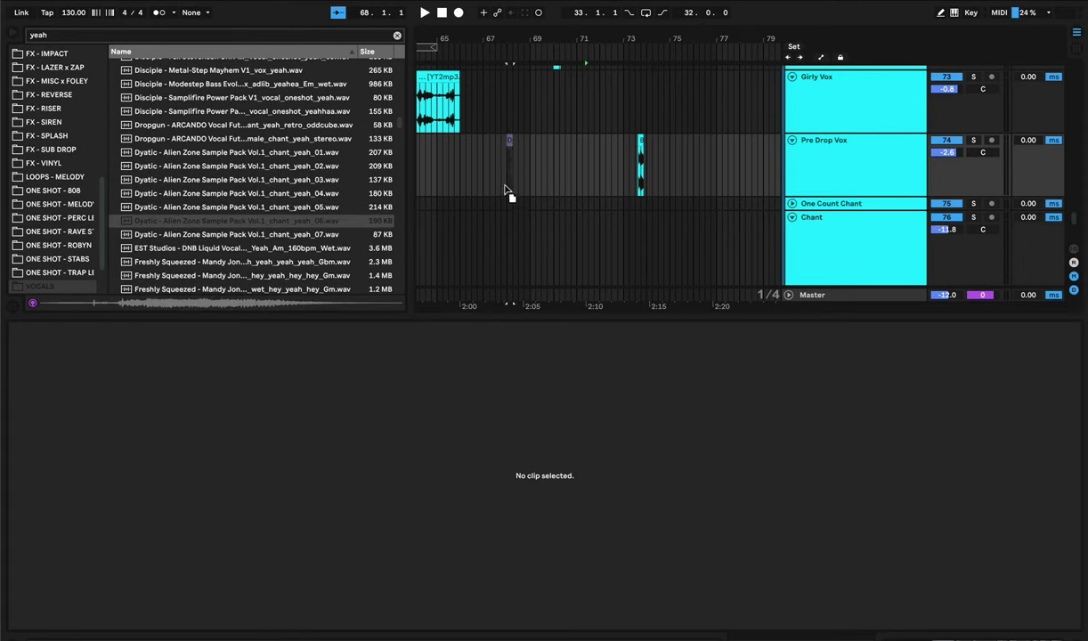
pyautogui.moveTo(581, 172); pyautogui.dragTo(581, 172)
pyautogui.click(565, 165)
pyautogui.press('space')
pyautogui.moveTo(581, 35); pyautogui.dragTo(576, 142)
pyautogui.click(487, 133)
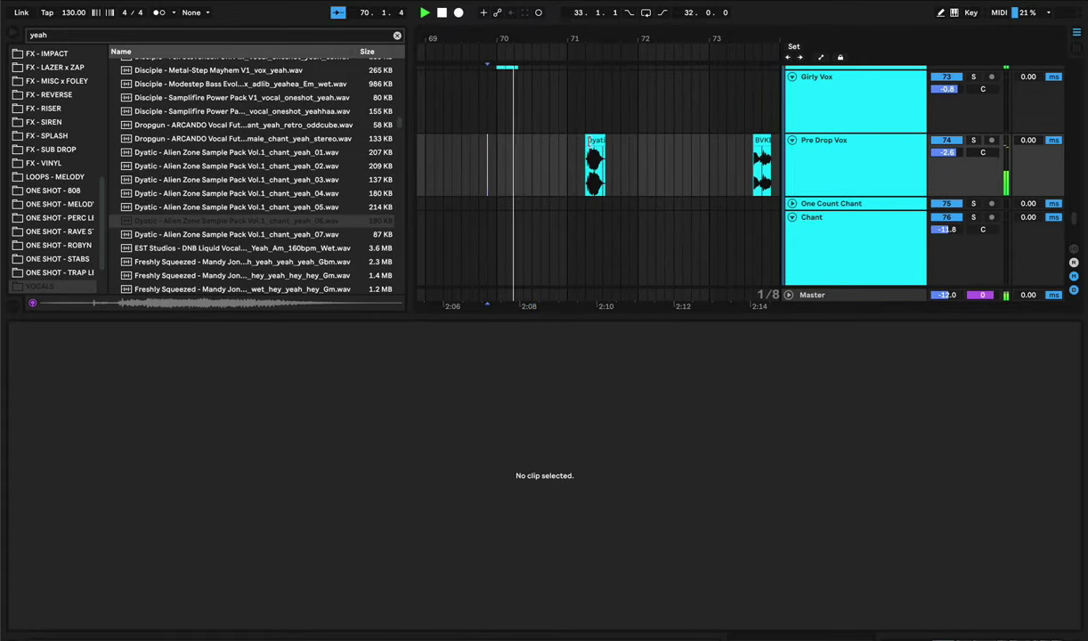
pyautogui.moveTo(597, 143); pyautogui.dragTo(629, 144)
pyautogui.click(456, 165)
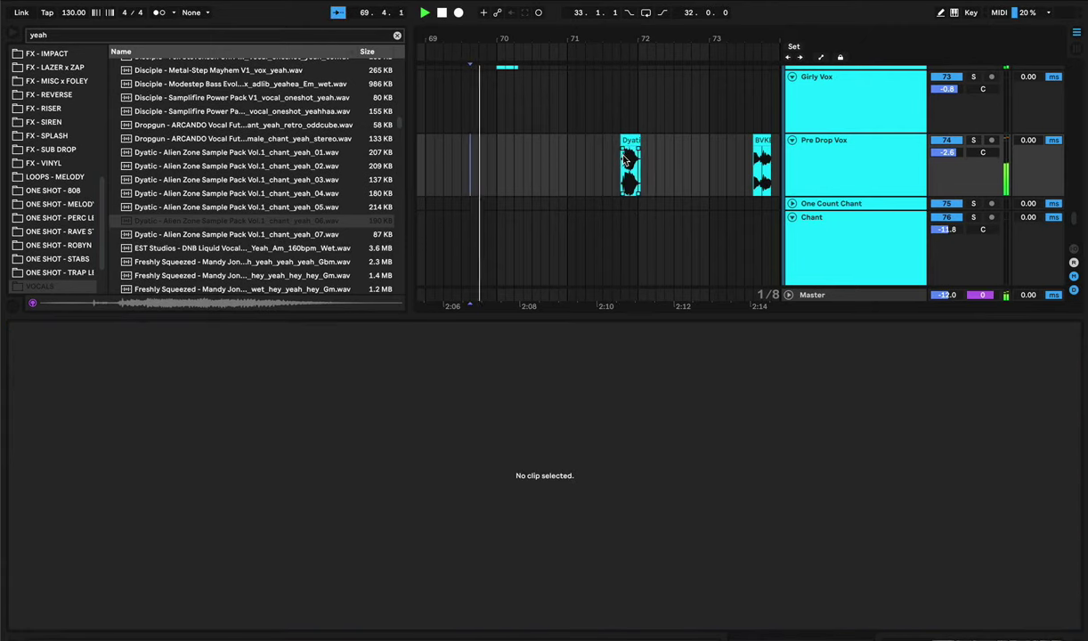
# - Enable Warp on the yeah clip, set 1.1.1 at the onset of the vocal and replay from bar 70
pyautogui.click(631, 143)
pyautogui.click(152, 353)
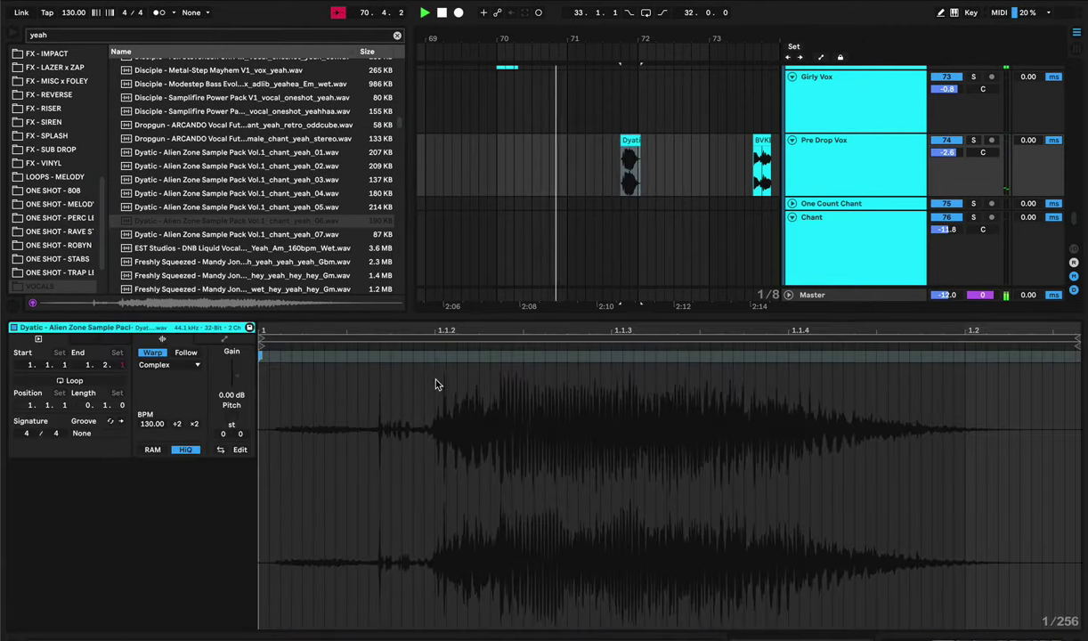
pyautogui.rightClick(428, 364)
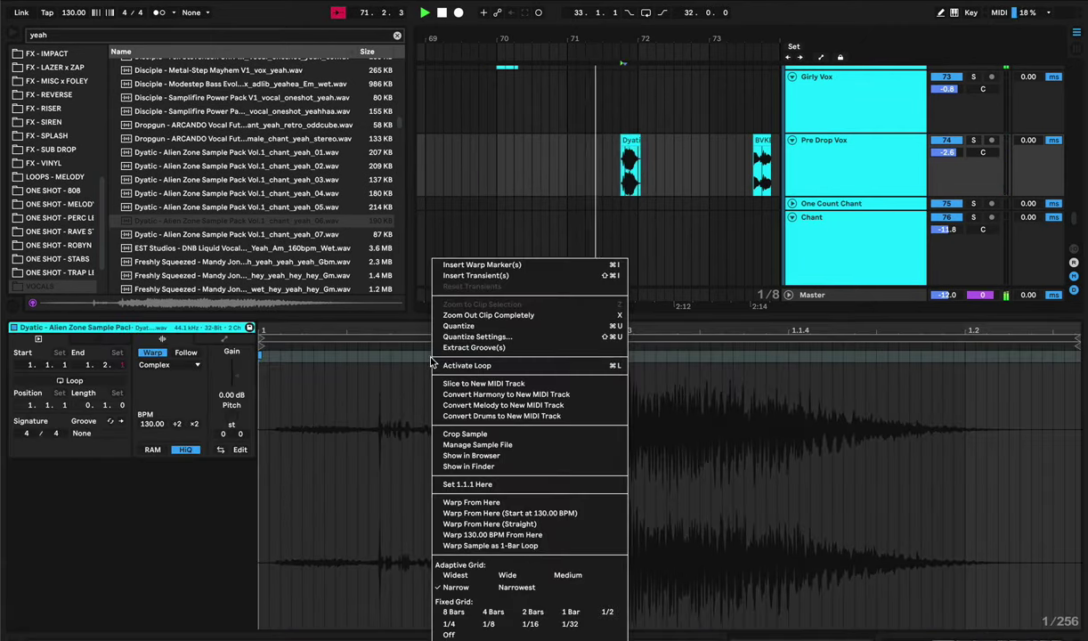
pyautogui.click(463, 483)
pyautogui.click(514, 165)
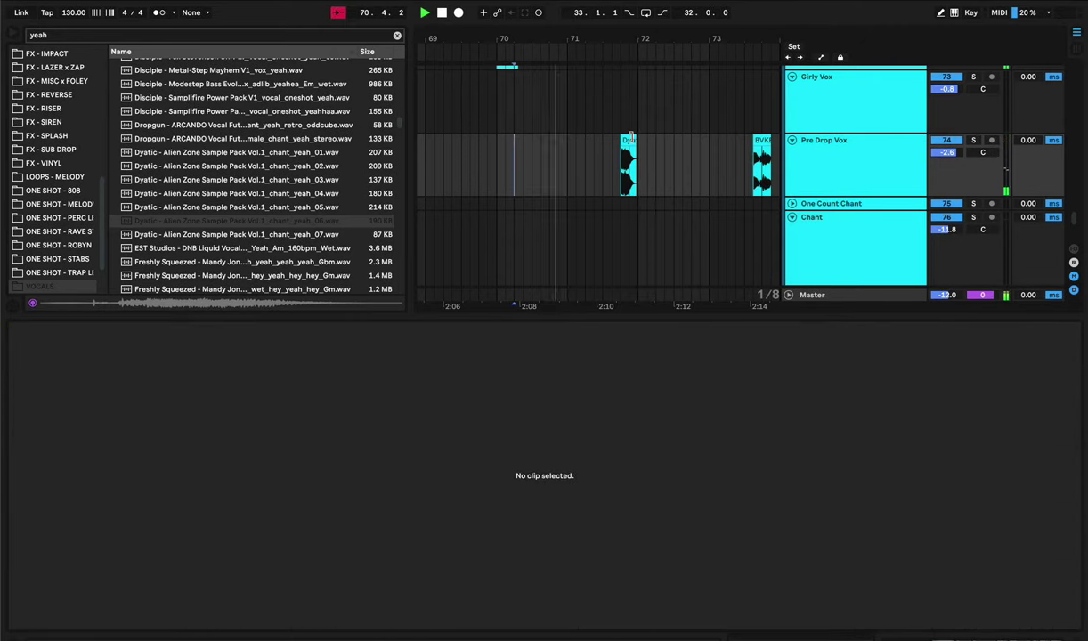
# - Move the yeah clip on the Pre Drop Vox track to the last beat of bar 70 and play it from bar 70
pyautogui.click(499, 159)
pyautogui.moveTo(642, 159)
pyautogui.mouseDown()
pyautogui.moveTo(567, 156)
pyautogui.moveTo(554, 140)
pyautogui.mouseUp()
pyautogui.click(516, 155)
pyautogui.press('space')
pyautogui.press('space')
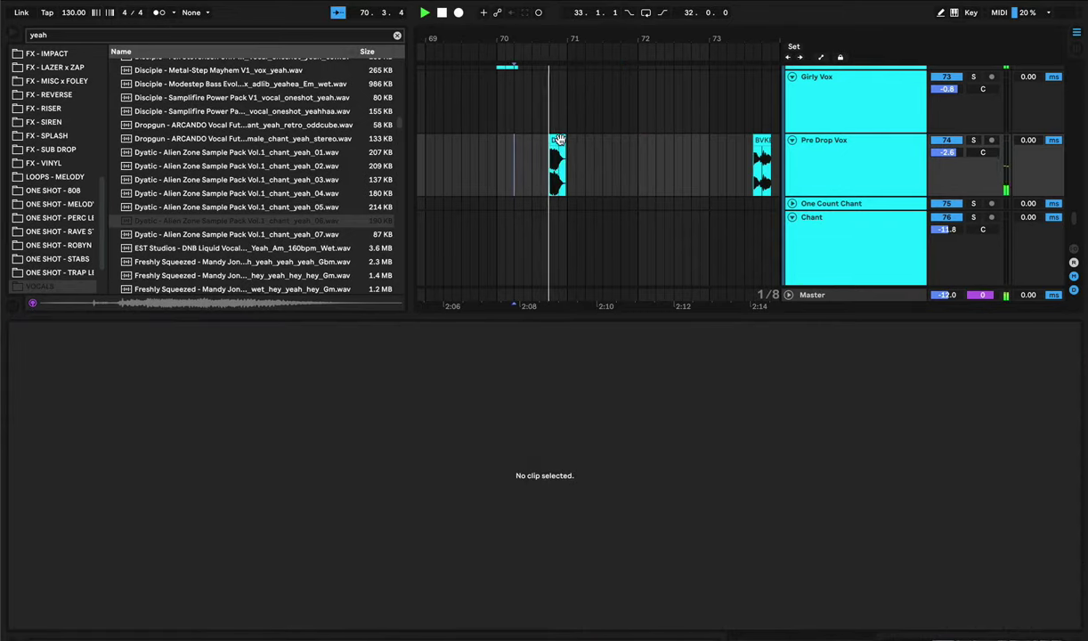
# - Turn off Warp on the yeah clip and replay its lead-in from bar 69
pyautogui.click(558, 162)
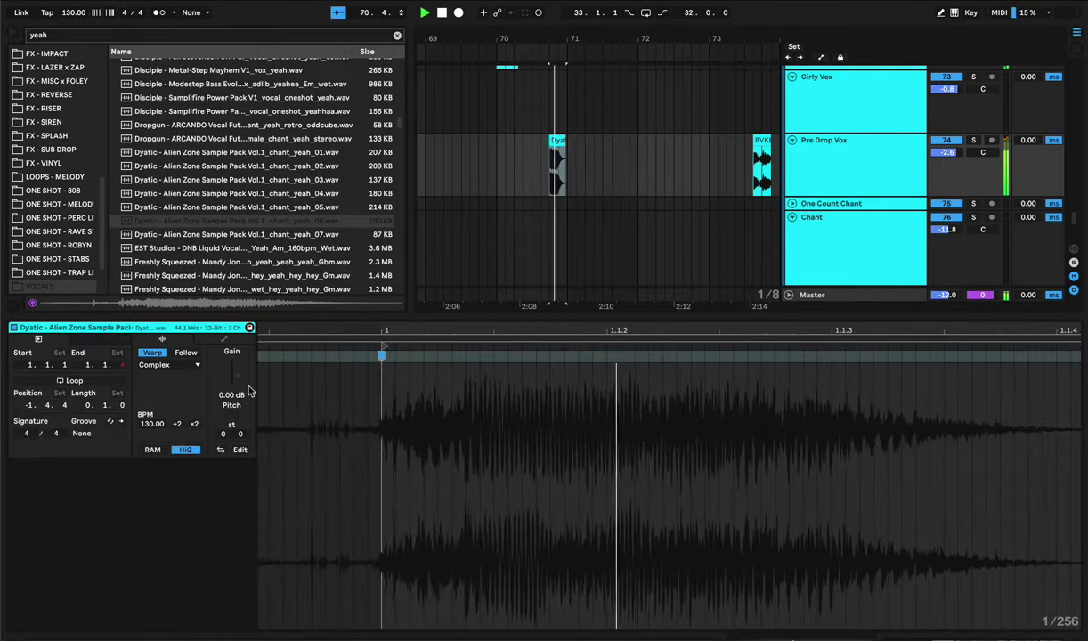
pyautogui.click(466, 171)
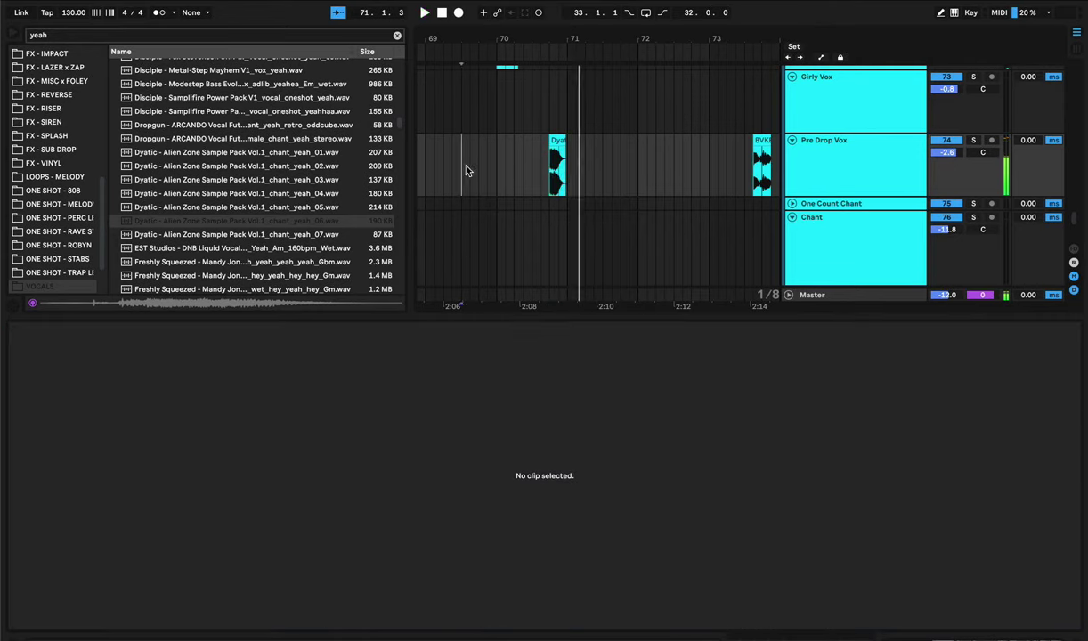
pyautogui.rightClick(472, 169)
pyautogui.click(571, 142)
# - Lower the yeah clip's gain to -3.62 dB and replay from just before bar 70
pyautogui.click(554, 141)
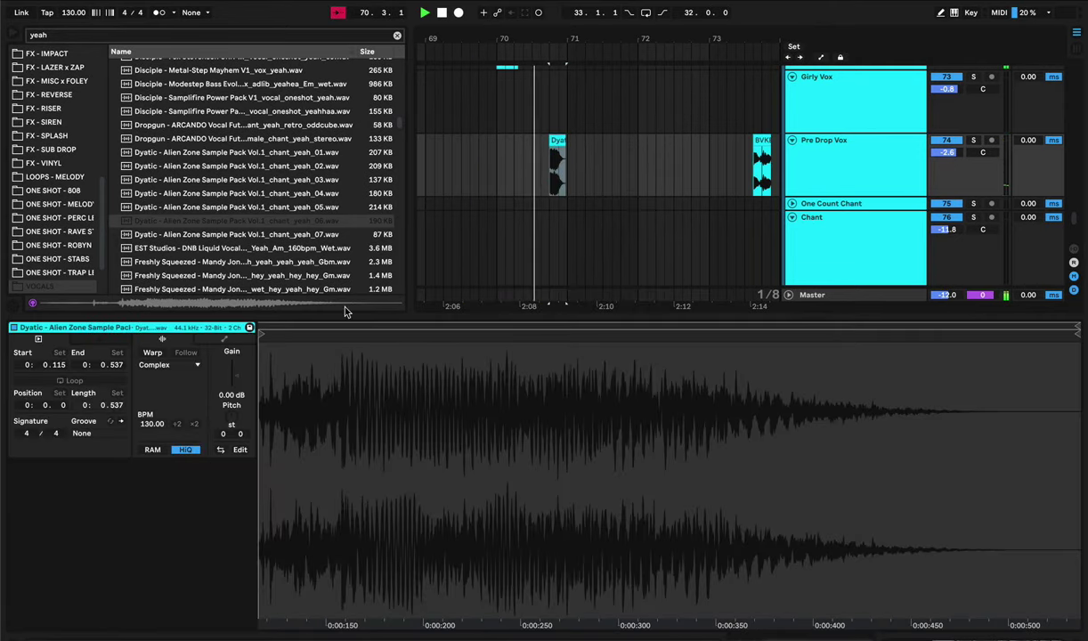
pyautogui.moveTo(233, 375); pyautogui.dragTo(234, 392)
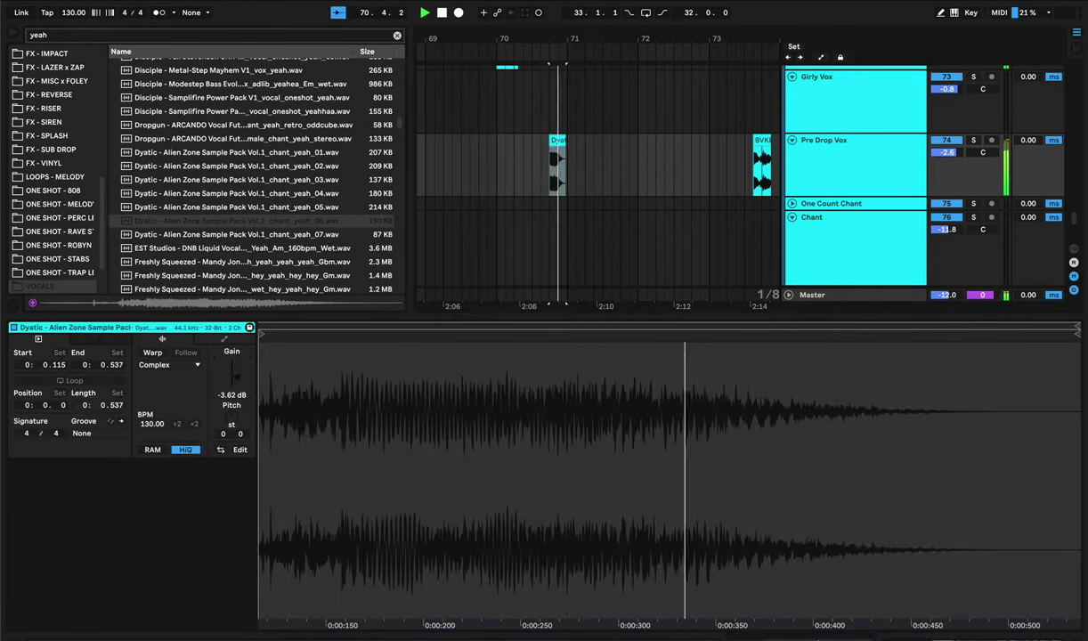
pyautogui.click(489, 169)
pyautogui.rightClick(489, 169)
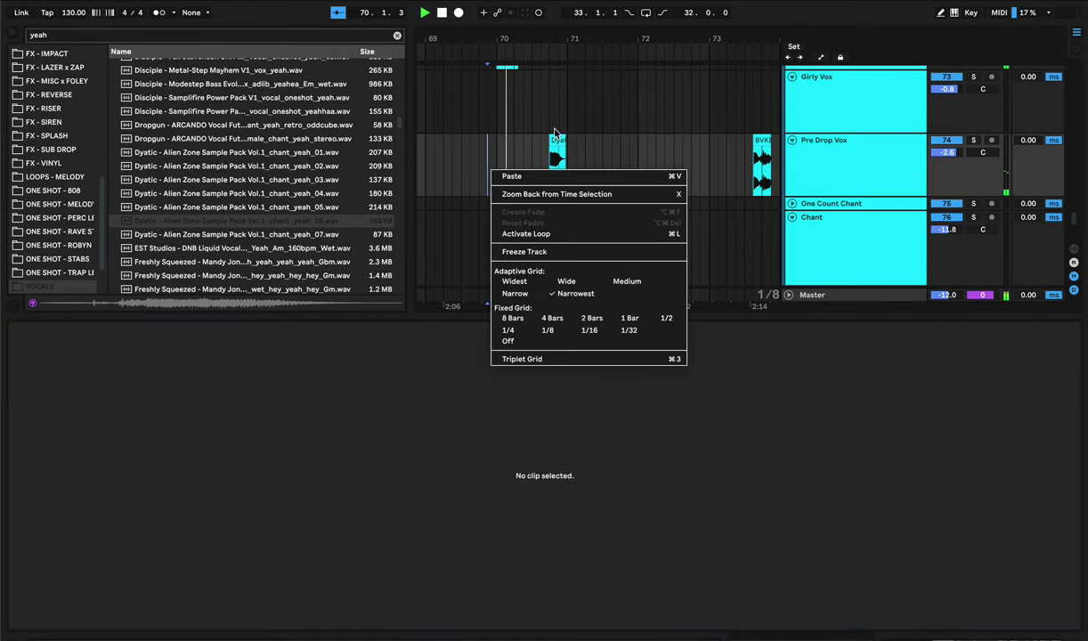
pyautogui.press('Escape')
# - Extend the yeah clip's start earlier to restore the beginning of the sample and replay its lead-in
pyautogui.moveTo(552, 143); pyautogui.dragTo(545, 143)
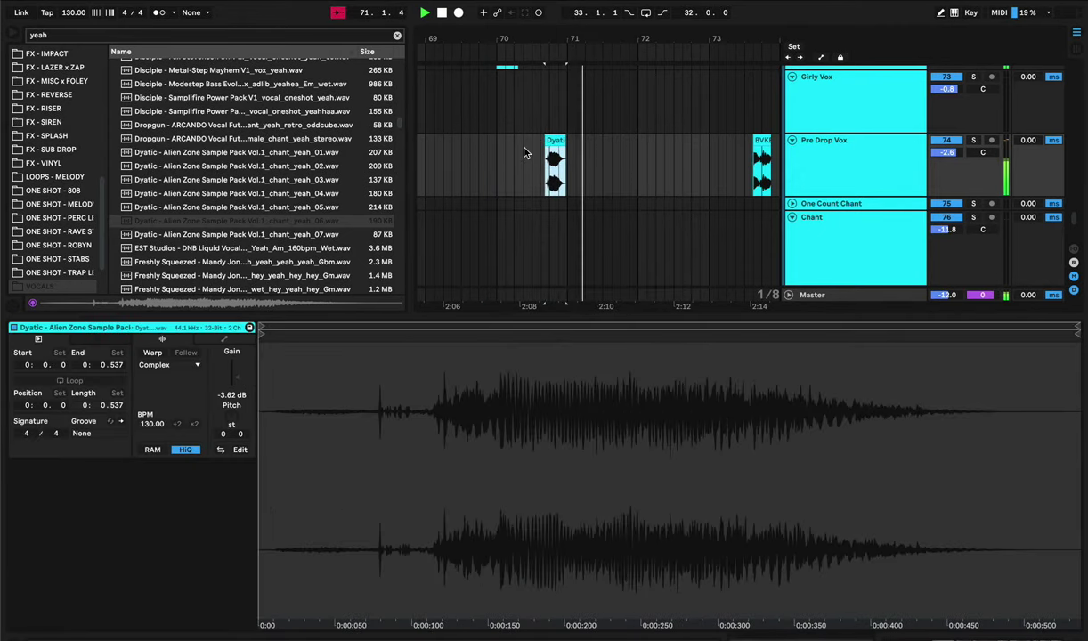
pyautogui.click(526, 150)
pyautogui.press('space')
pyautogui.press('space')
pyautogui.click(466, 153)
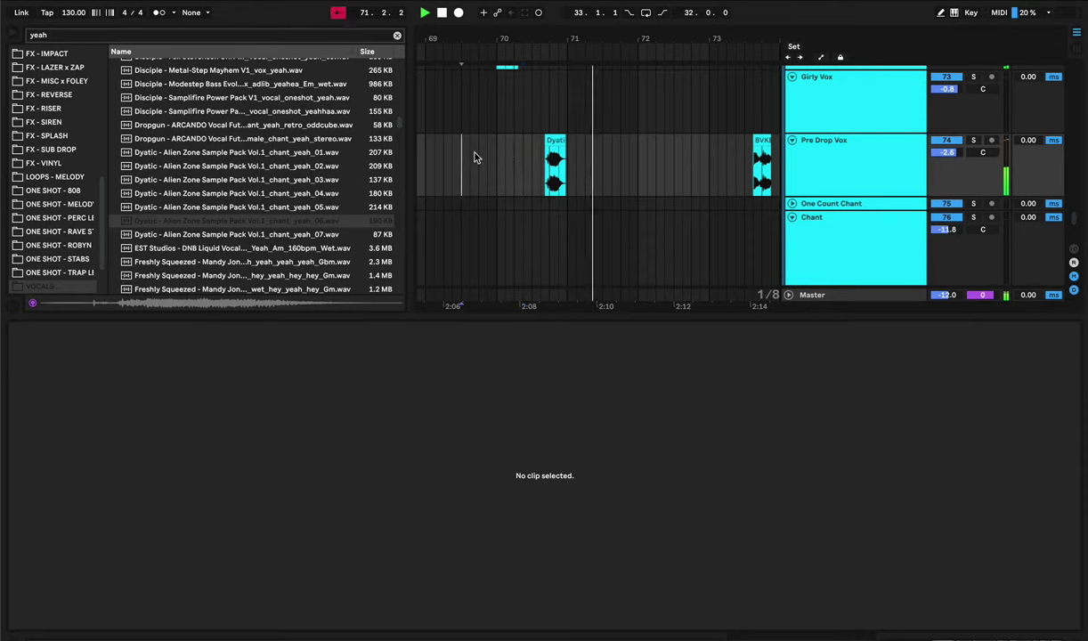
pyautogui.press('space')
pyautogui.press('space')
# - Lower the yeah clip's gain to -4.96 dB and replay the Pre Drop Vox section from bar 69
pyautogui.scroll(1, 486, 142)
pyautogui.moveTo(547, 39); pyautogui.dragTo(547, 15)
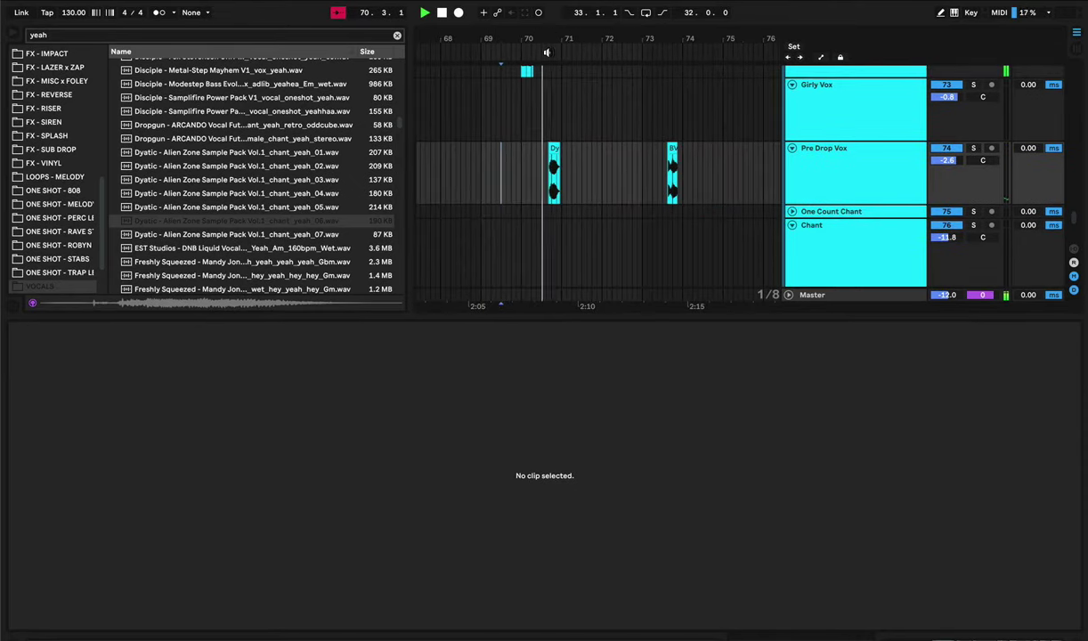
pyautogui.click(554, 162)
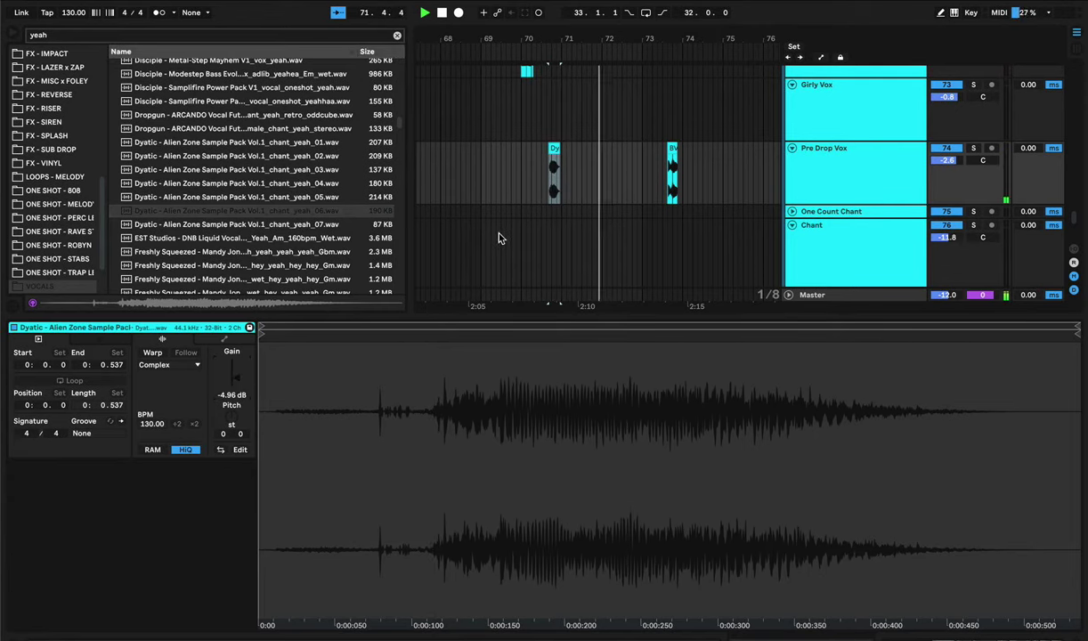
pyautogui.click(491, 173)
pyautogui.scroll(-1, 563, 198)
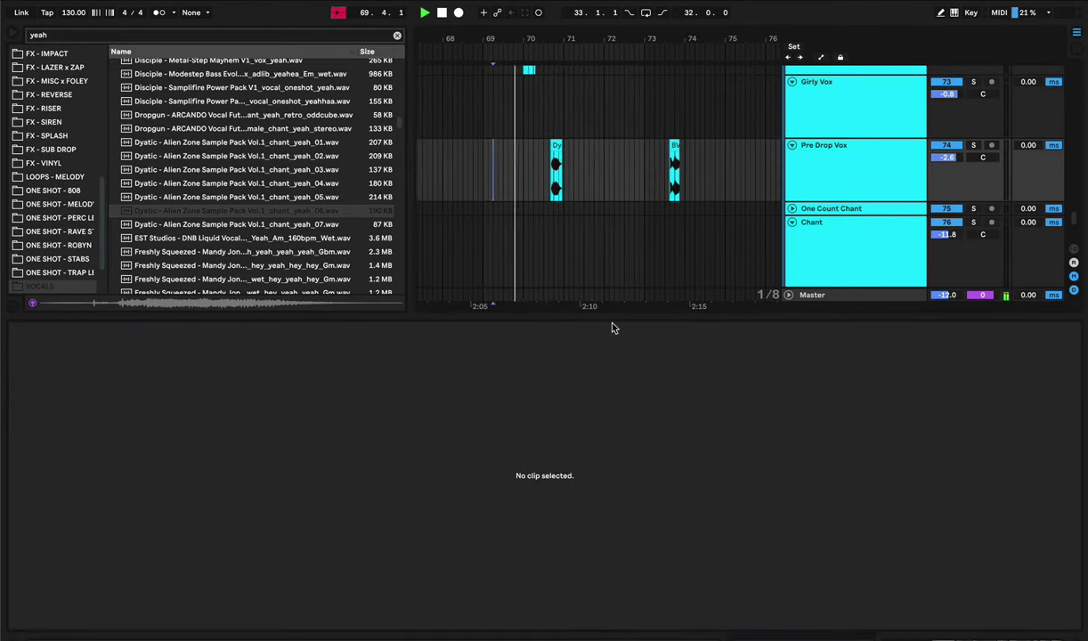
# - Lower the yeah clip's gain to -7.95 dB and check its level in playback
pyautogui.click(557, 146)
pyautogui.scroll(-1, 556, 160)
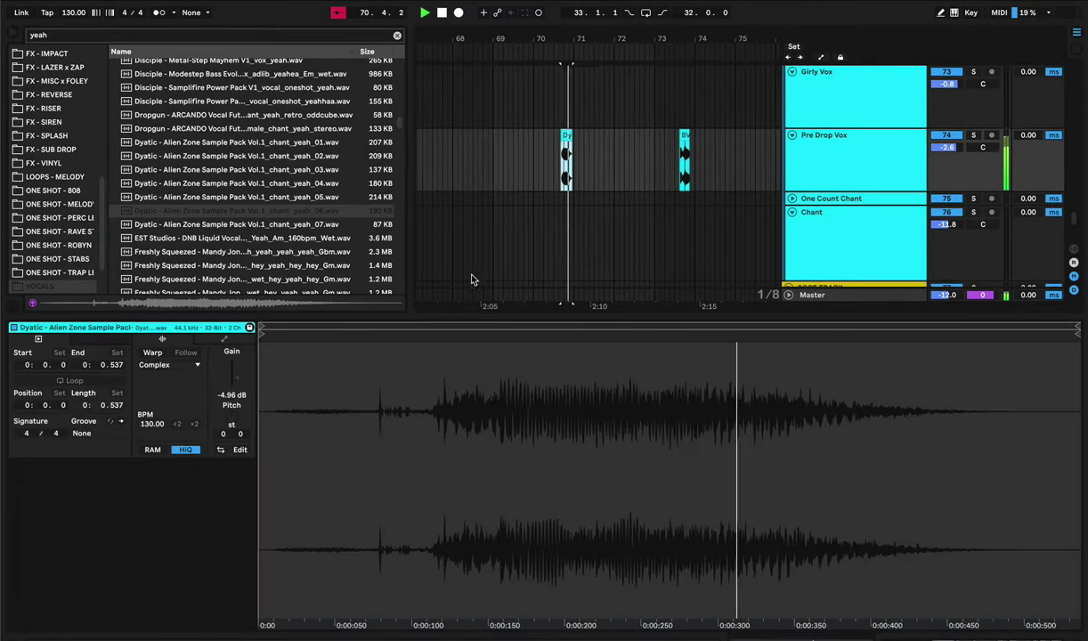
pyautogui.moveTo(237, 380); pyautogui.dragTo(237, 397)
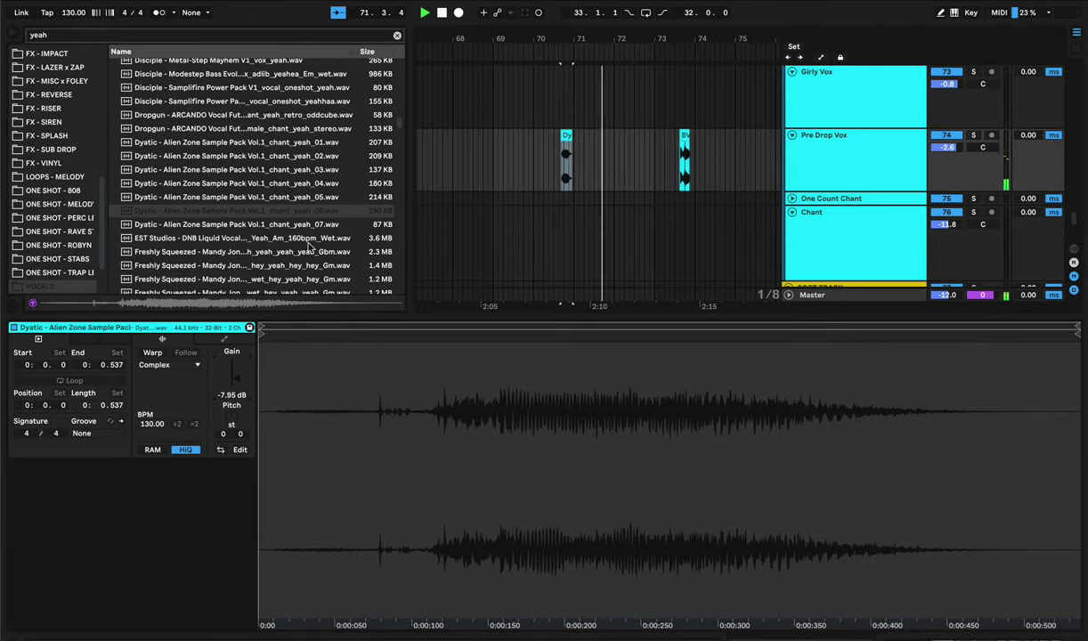
pyautogui.hscroll(2, 567, 169)
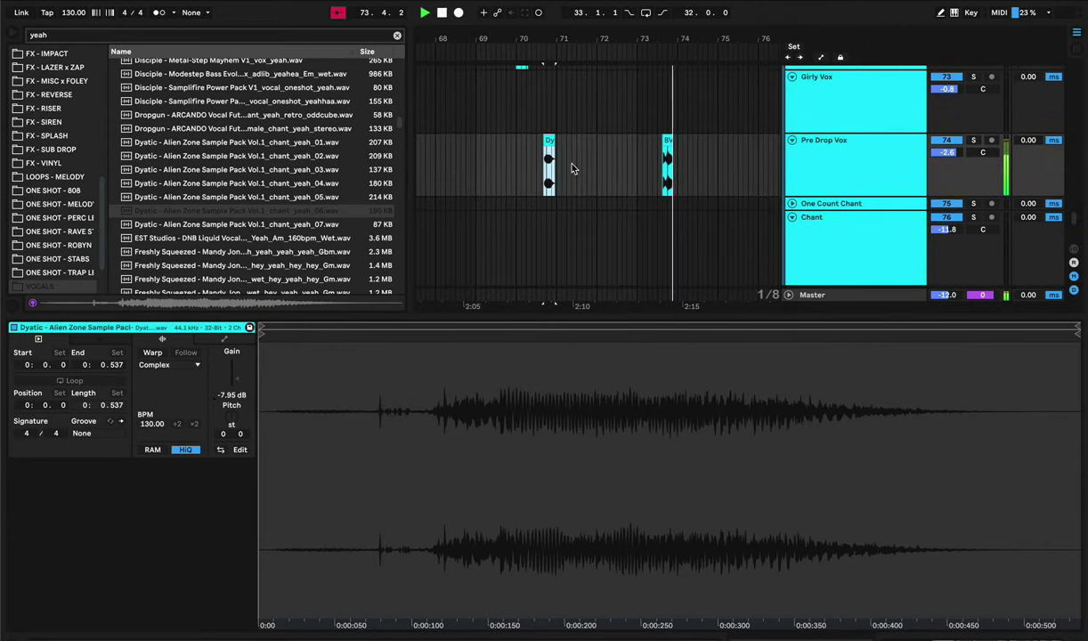
# - Move the yeah clip about one bar later to end just before bar 72 and replay its lead-in
pyautogui.click(546, 139)
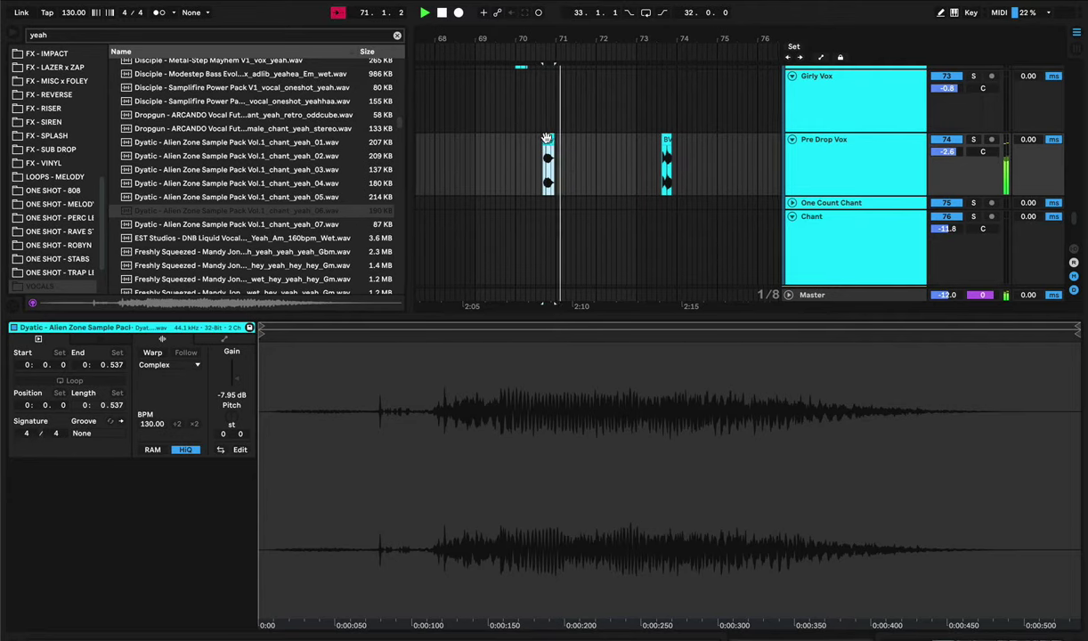
pyautogui.moveTo(548, 138); pyautogui.dragTo(591, 141)
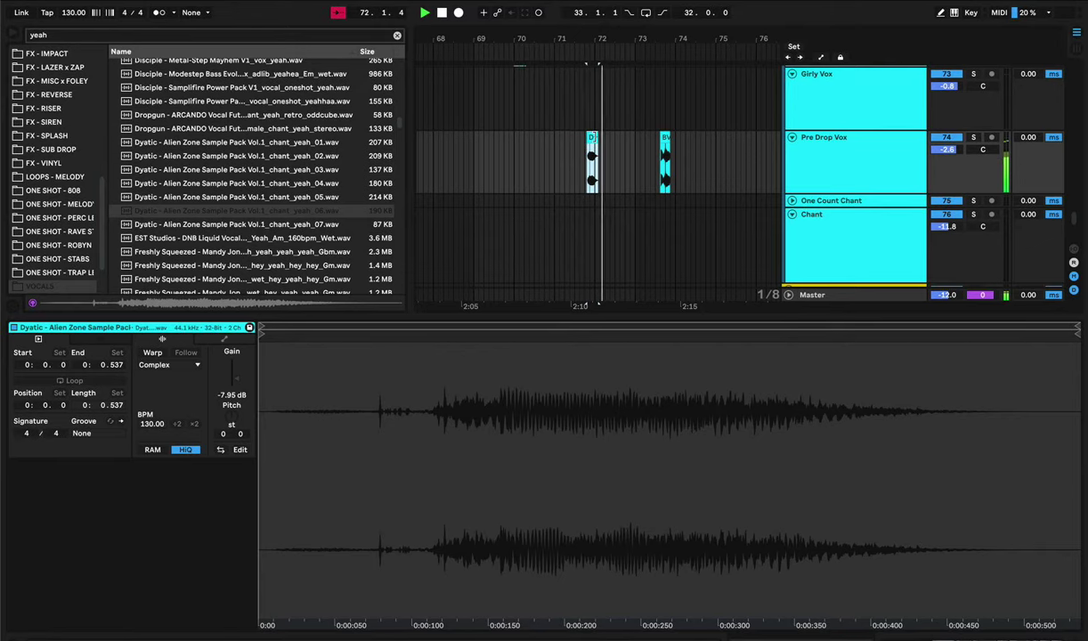
pyautogui.press('space')
pyautogui.press('space')
pyautogui.moveTo(598, 140); pyautogui.dragTo(595, 140)
pyautogui.moveTo(592, 41); pyautogui.dragTo(582, 147)
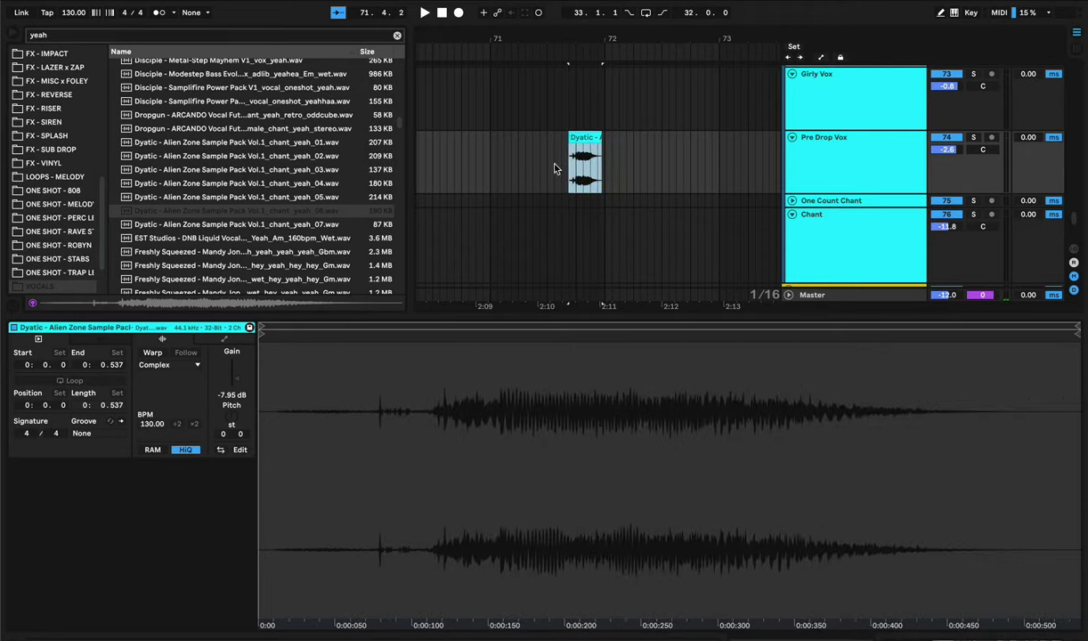
pyautogui.click(547, 167)
pyautogui.press('space')
pyautogui.click(478, 165)
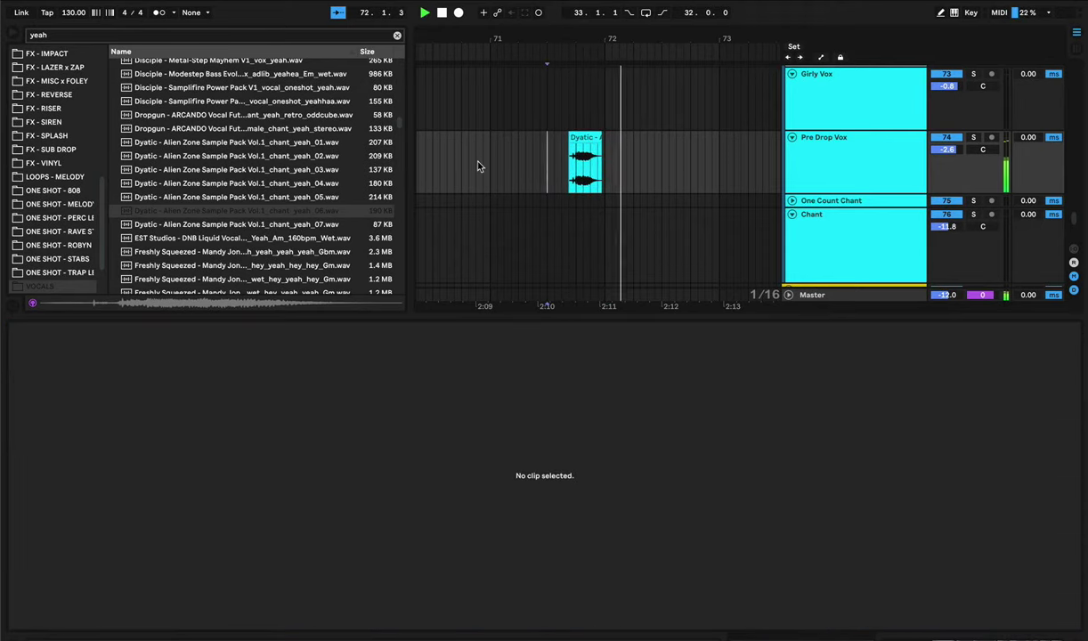
pyautogui.click(590, 137)
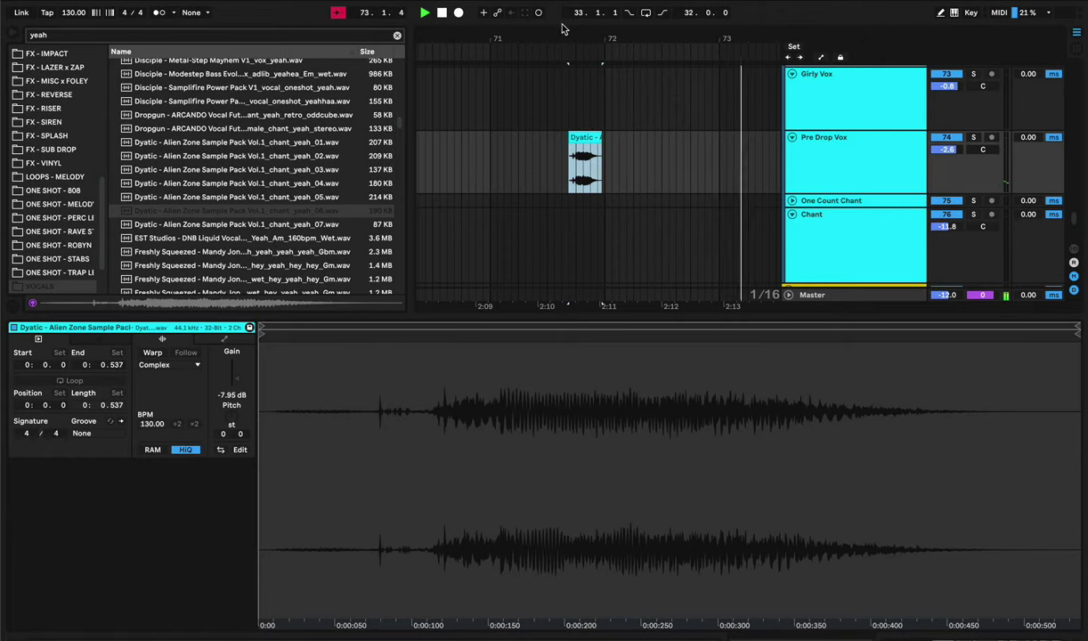
# - Replay the Pre Drop Vox section repeatedly from points between bars 69 and 71 to judge the yeah clip's timing
pyautogui.moveTo(547, 37); pyautogui.dragTo(545, 6)
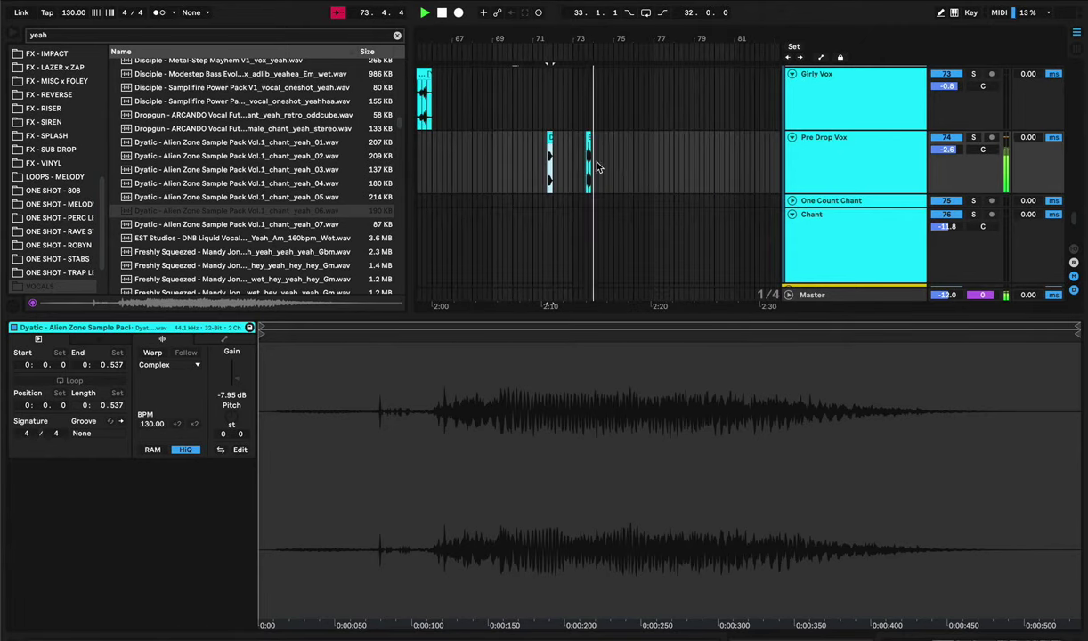
pyautogui.click(528, 172)
pyautogui.hscroll(-1, 513, 167)
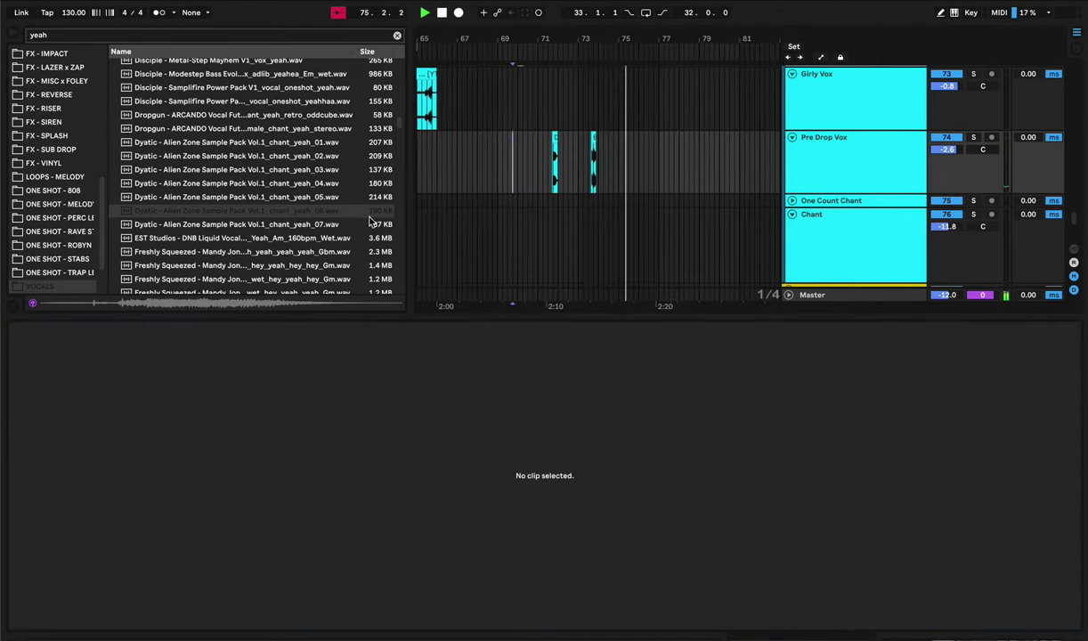
pyautogui.scroll(-1, 368, 213)
pyautogui.moveTo(368, 213); pyautogui.dragTo(501, 185)
pyautogui.press('space')
pyautogui.click(539, 161)
pyautogui.scroll(-1, 534, 164)
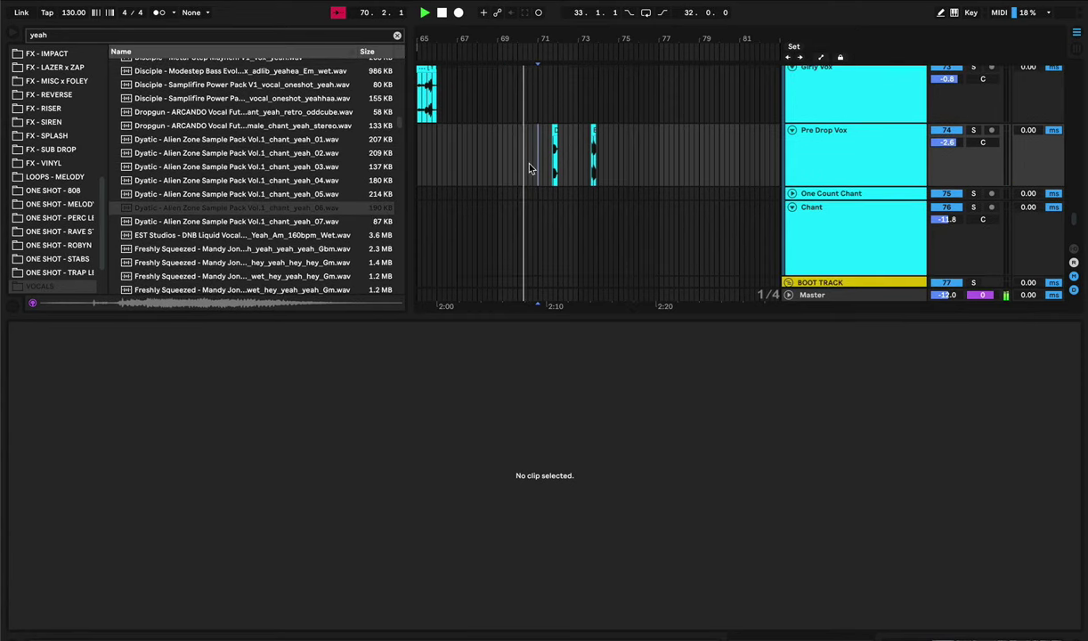
pyautogui.click(524, 163)
pyautogui.press('space')
pyautogui.scroll(-1, 522, 166)
pyautogui.click(523, 165)
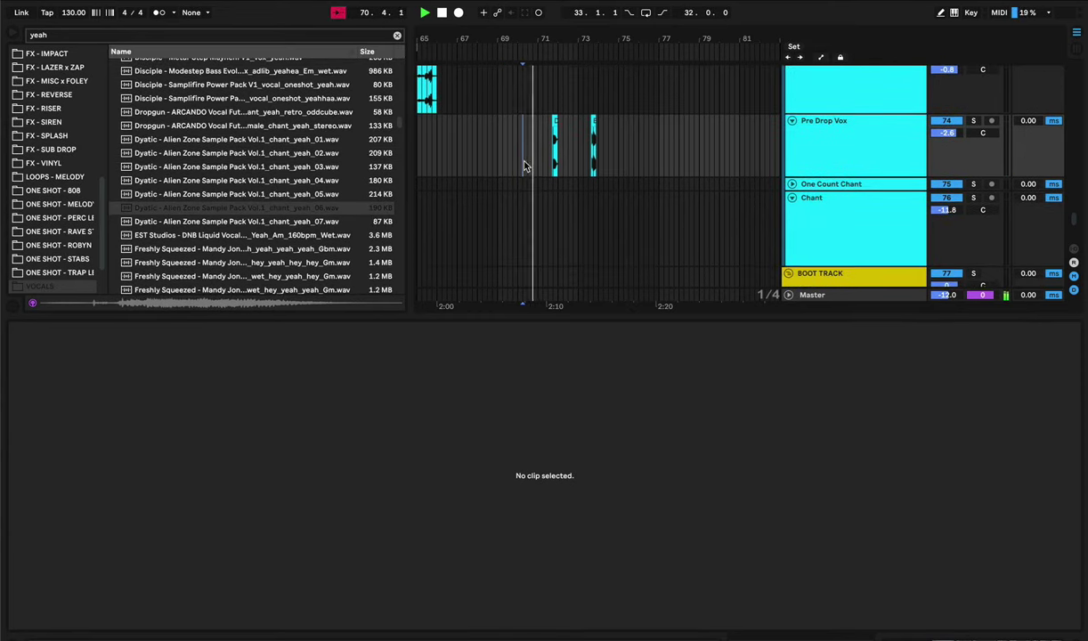
pyautogui.click(512, 162)
pyautogui.click(515, 158)
pyautogui.press('space')
pyautogui.press('space')
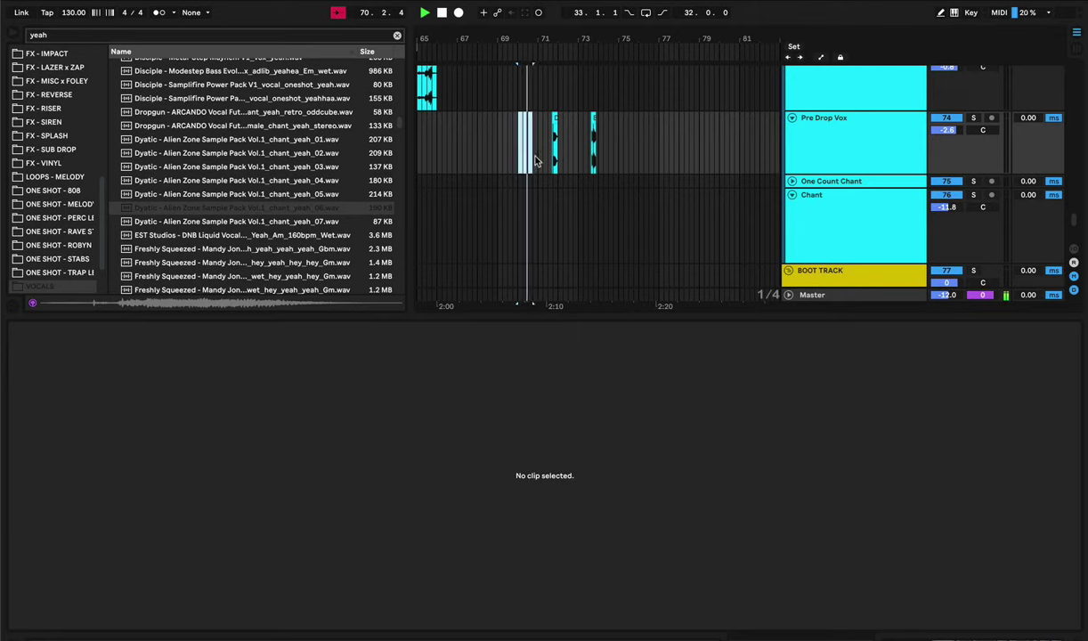
# - Copy the yeah clip with its lead-in from bar 70, paste it on Pre Drop Vox at bar 74, and play on past bar 77
pyautogui.moveTo(535, 161); pyautogui.dragTo(568, 158)
pyautogui.scroll(-1, 568, 158)
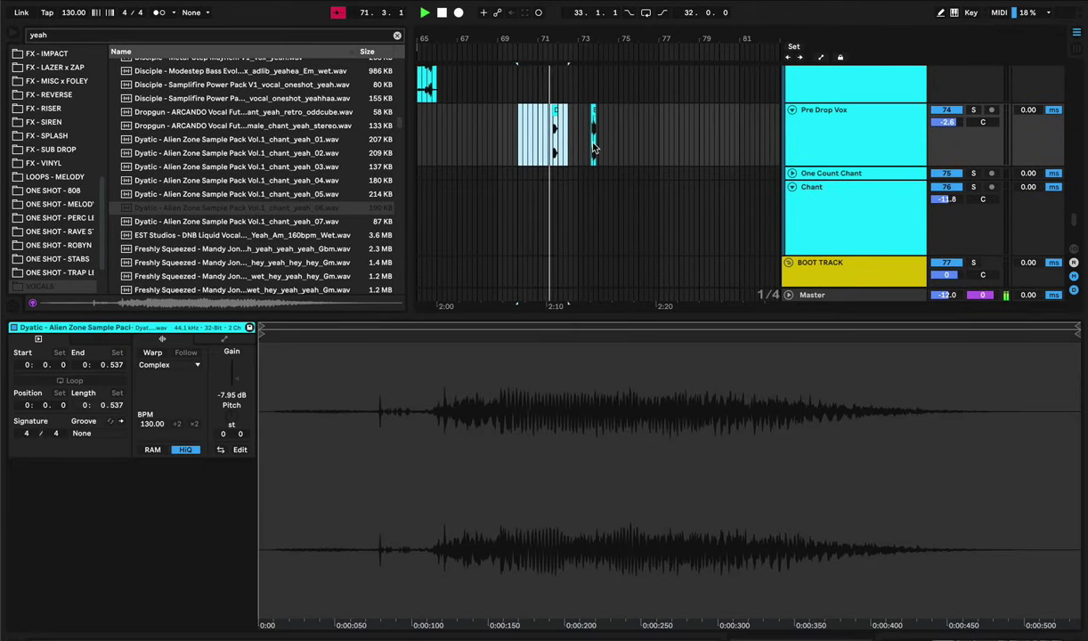
pyautogui.click(594, 147)
pyautogui.click(599, 148)
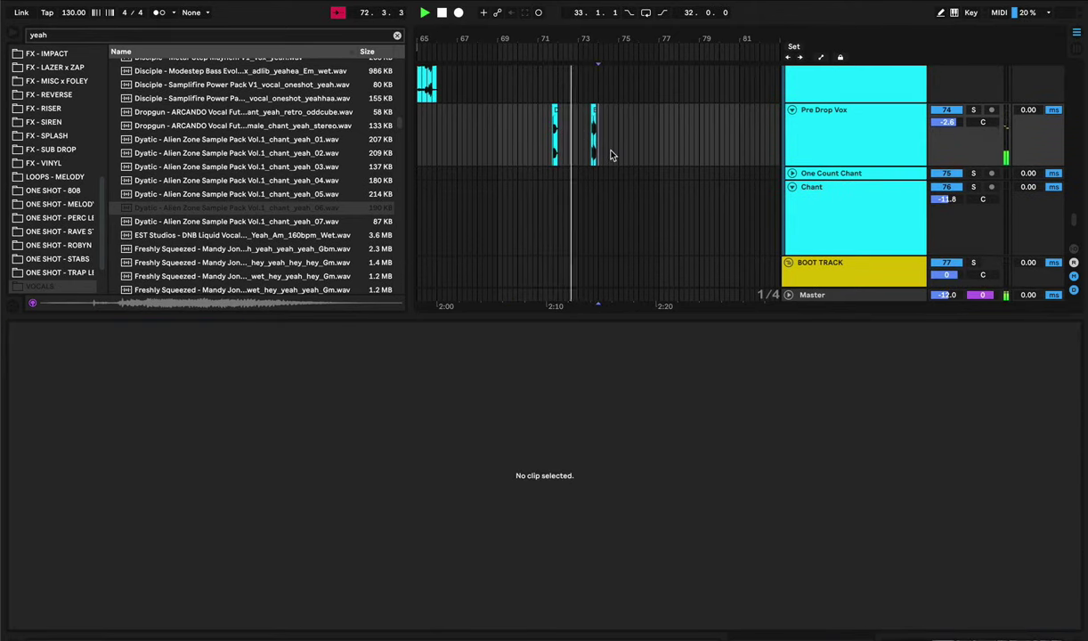
pyautogui.hotkey('ctrl', 'v')
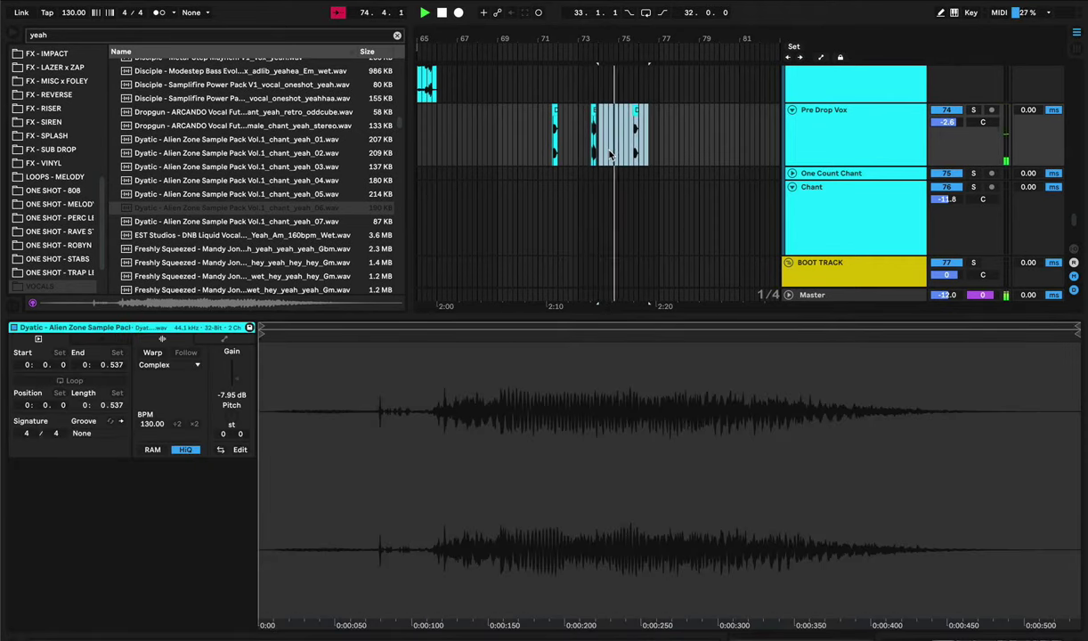
pyautogui.click(671, 141)
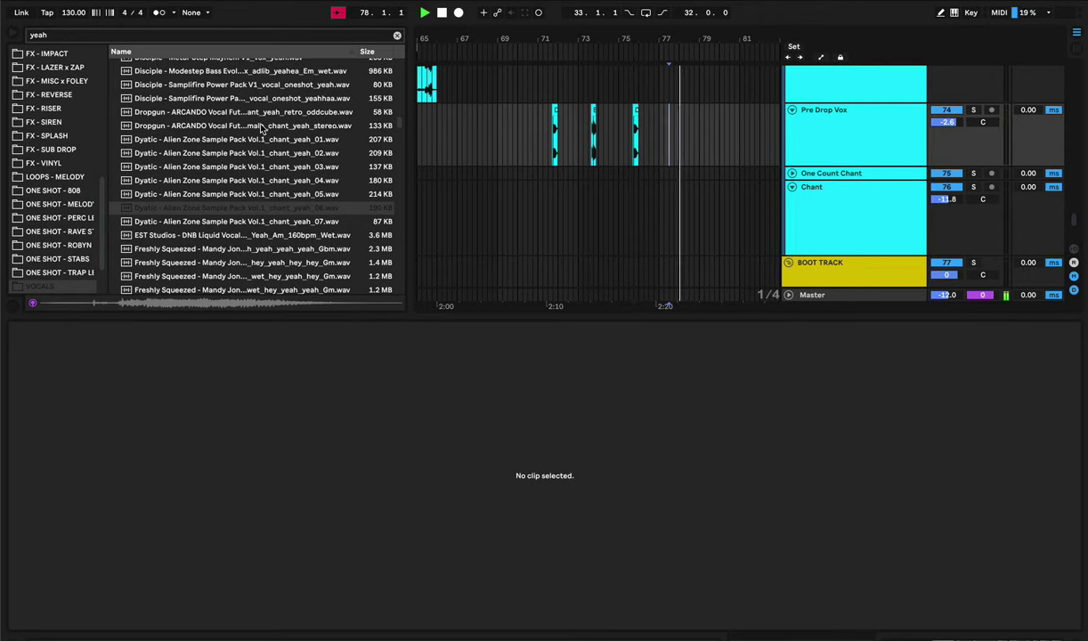
pyautogui.press('space')
pyautogui.press('space')
# - Hide the clip view and audition the lower Girly Vox track's vocal around bar 57 for a reusable phrase
pyautogui.press('super+alt+l')
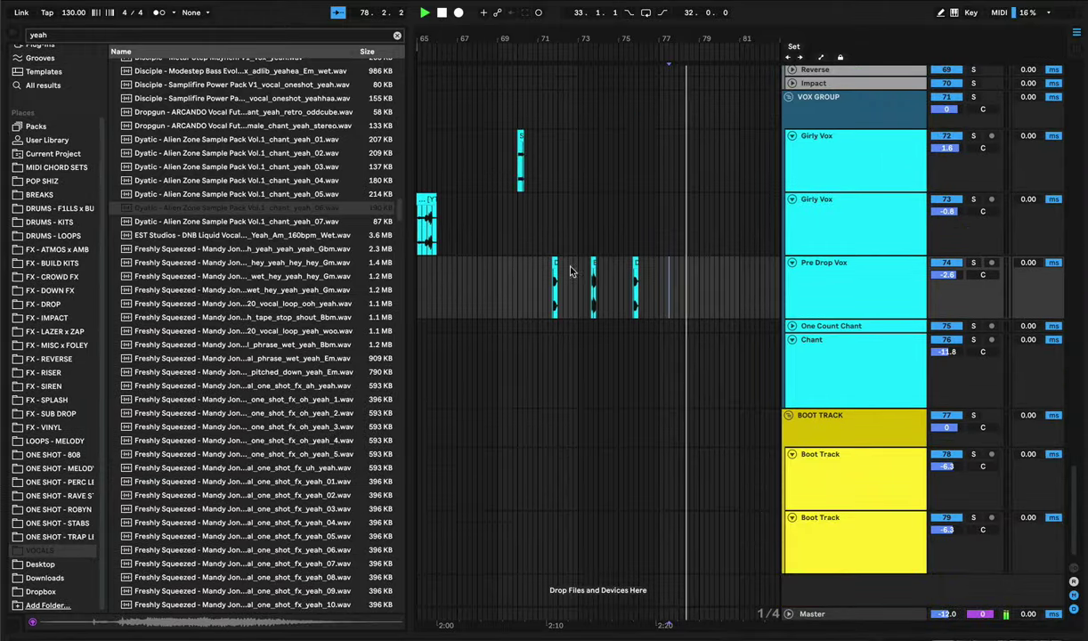
pyautogui.press('space')
pyautogui.moveTo(601, 35); pyautogui.dragTo(591, 10)
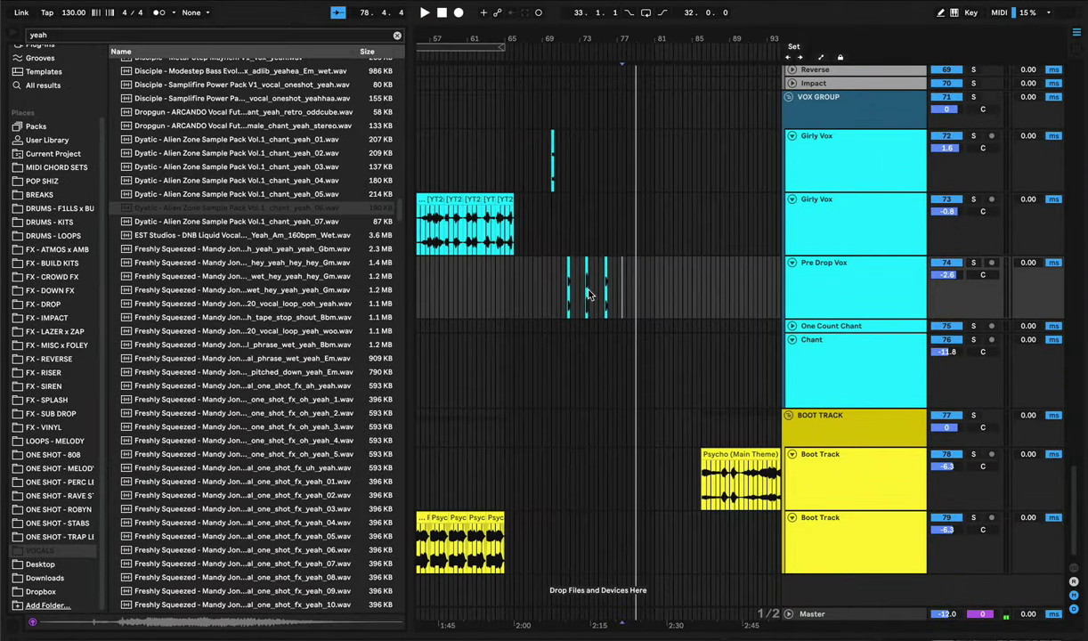
pyautogui.hscroll(-4, 588, 272)
pyautogui.click(602, 230)
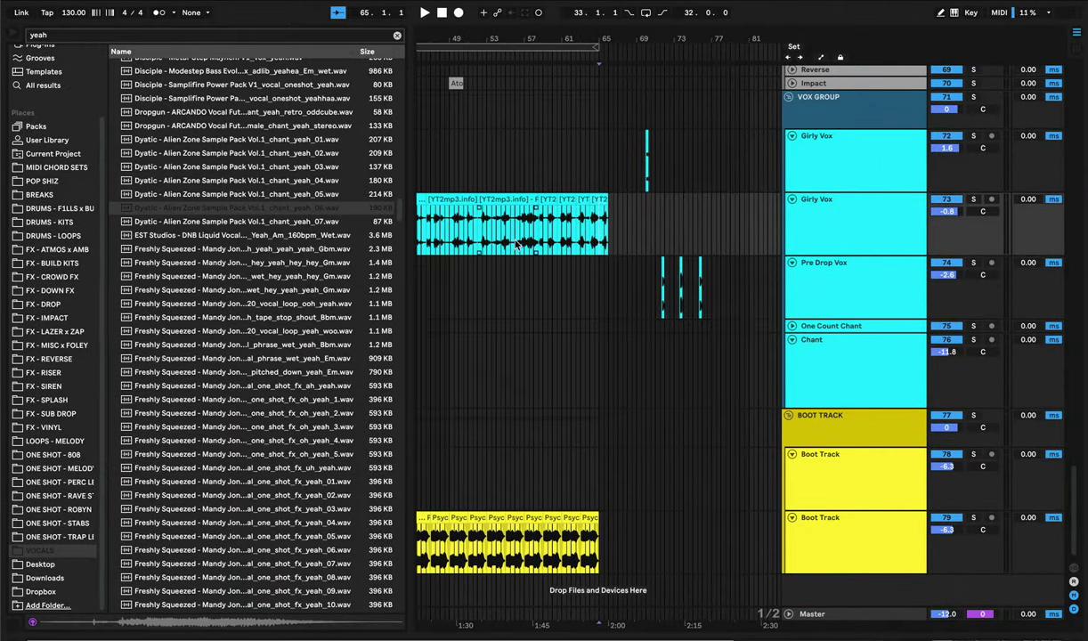
pyautogui.hscroll(-6, 519, 236)
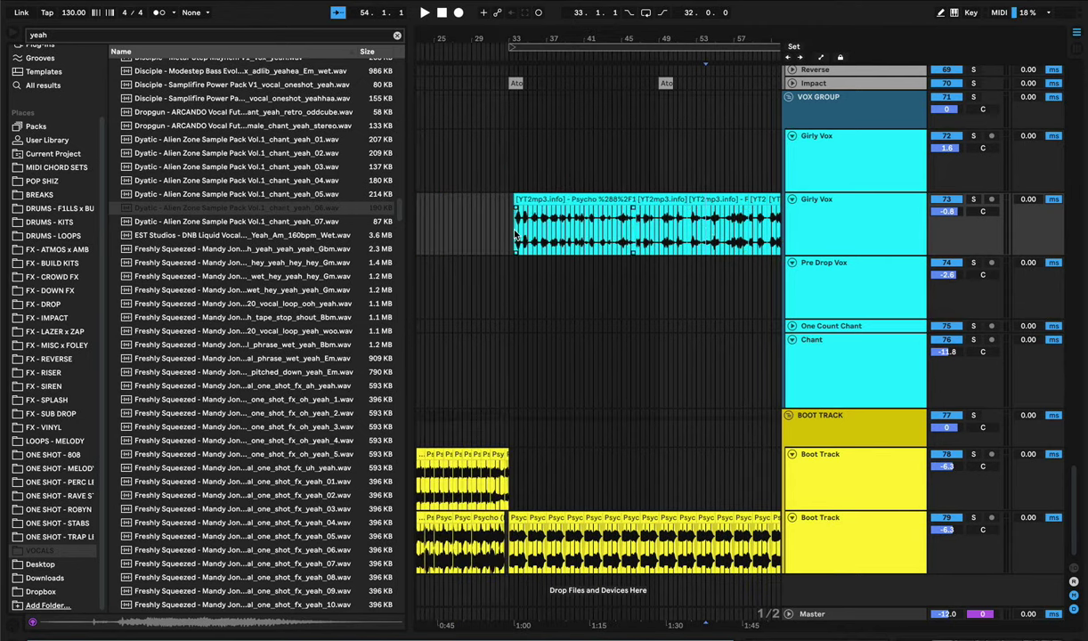
pyautogui.press('space')
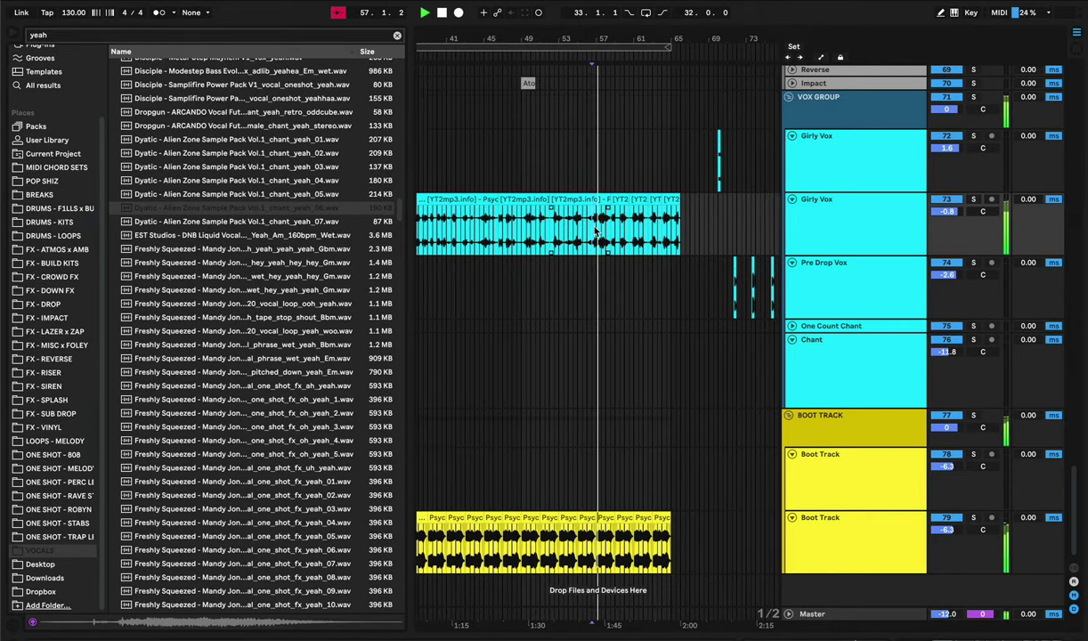
# - Try a copied Girly Vox phrase on the Pre Drop Vox track around bar 77, then remove it
pyautogui.click(547, 230)
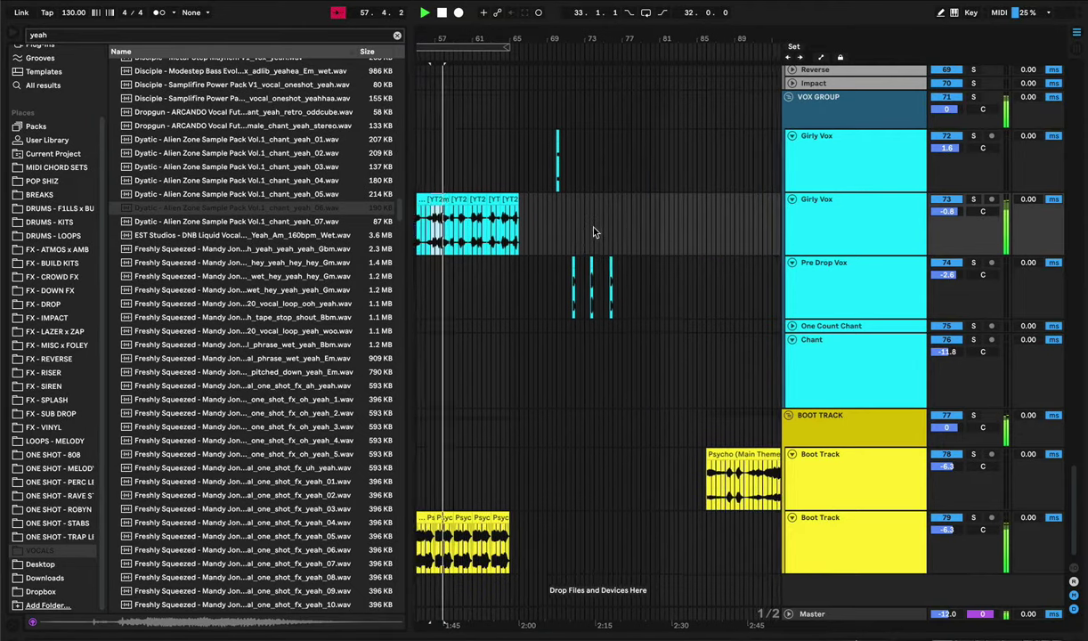
pyautogui.click(621, 280)
pyautogui.press('super+v')
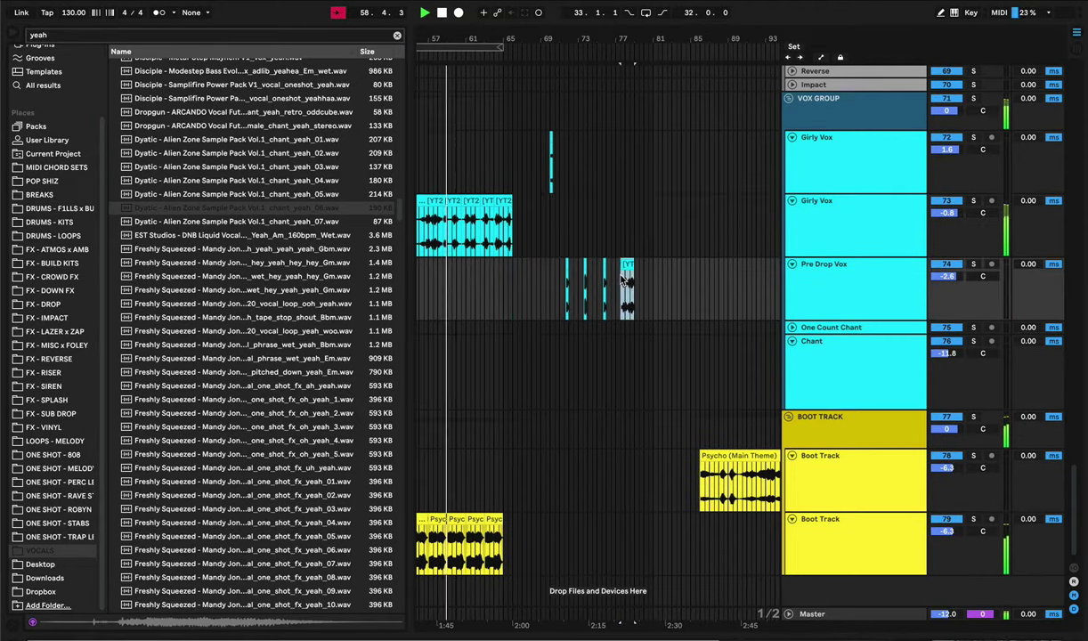
pyautogui.press('space')
pyautogui.press('space')
pyautogui.moveTo(629, 267); pyautogui.dragTo(615, 267)
pyautogui.press('space')
pyautogui.press('space')
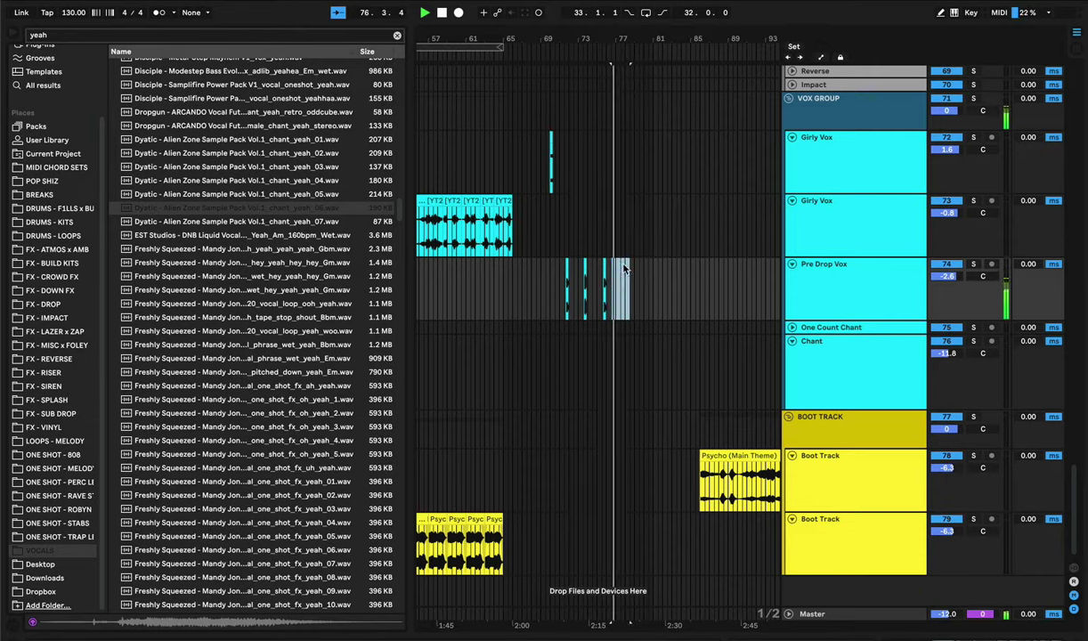
# - Clear the yeah search and list the VOCALS folder's samples in reverse name order
pyautogui.click(398, 35)
pyautogui.click(247, 55)
pyautogui.scroll(-15, 260, 228)
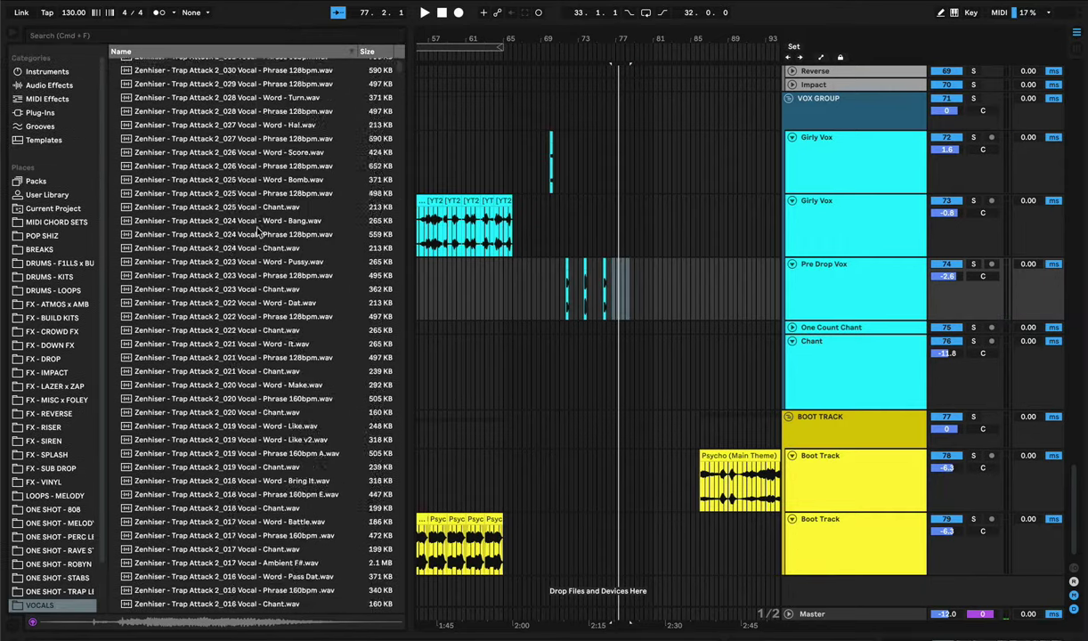
pyautogui.scroll(-15, 397, 71)
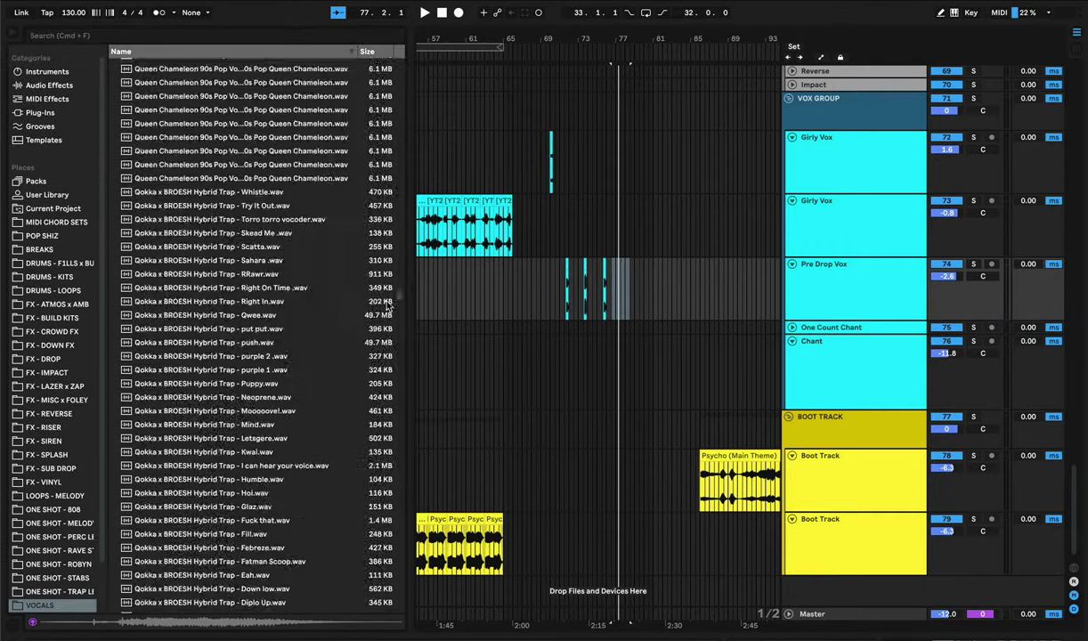
# - Audition Production Master Wild Trap vocal chants, including Female_Screw_This_Up and Hit_Em_With_That
pyautogui.click(171, 280)
pyautogui.scroll(-5, 198, 335)
pyautogui.click(190, 327)
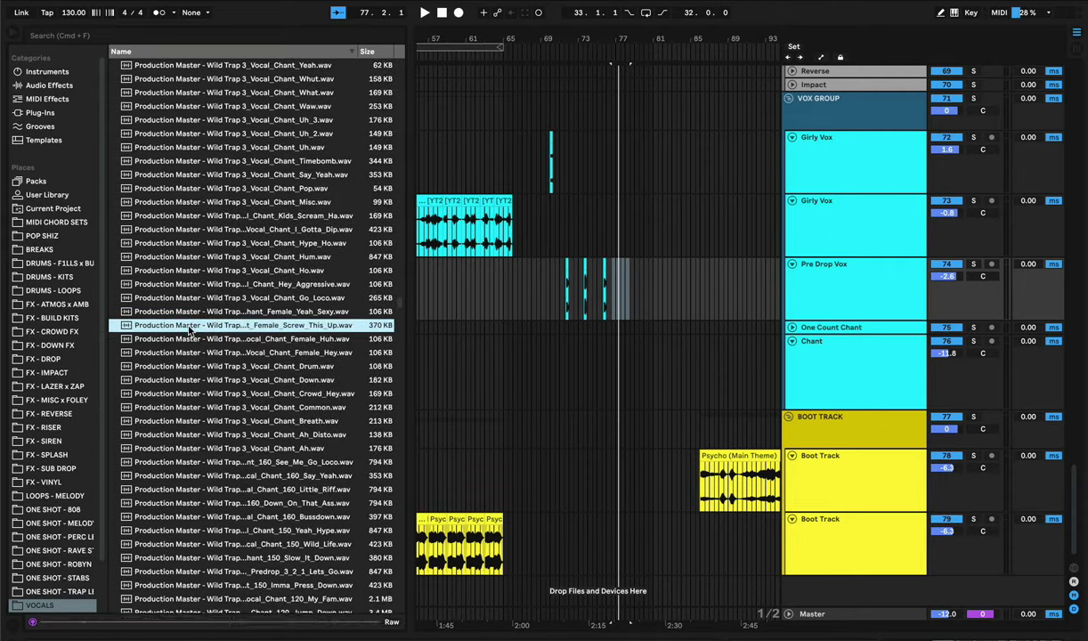
pyautogui.scroll(-10, 189, 328)
pyautogui.click(189, 332)
pyautogui.click(188, 273)
pyautogui.scroll(8, 189, 281)
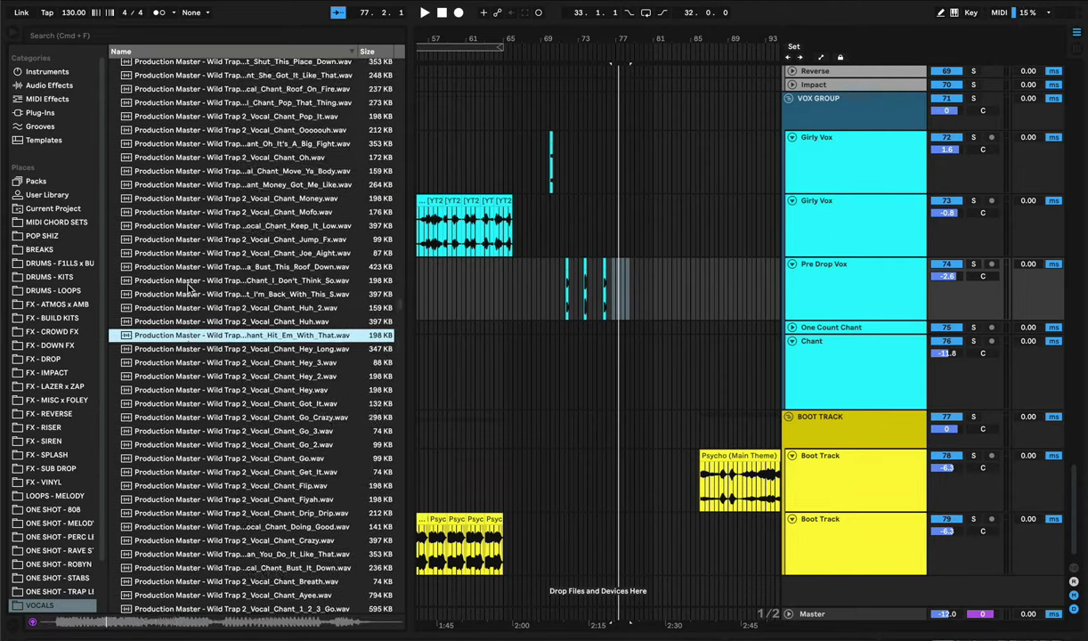
# - Audition more Production Master Wild Trap 2 vocal chants, including Turn_Up, Move_Ya_Body, Mofo, Hey_3 and Drip_Drip
pyautogui.click(189, 286)
pyautogui.click(205, 340)
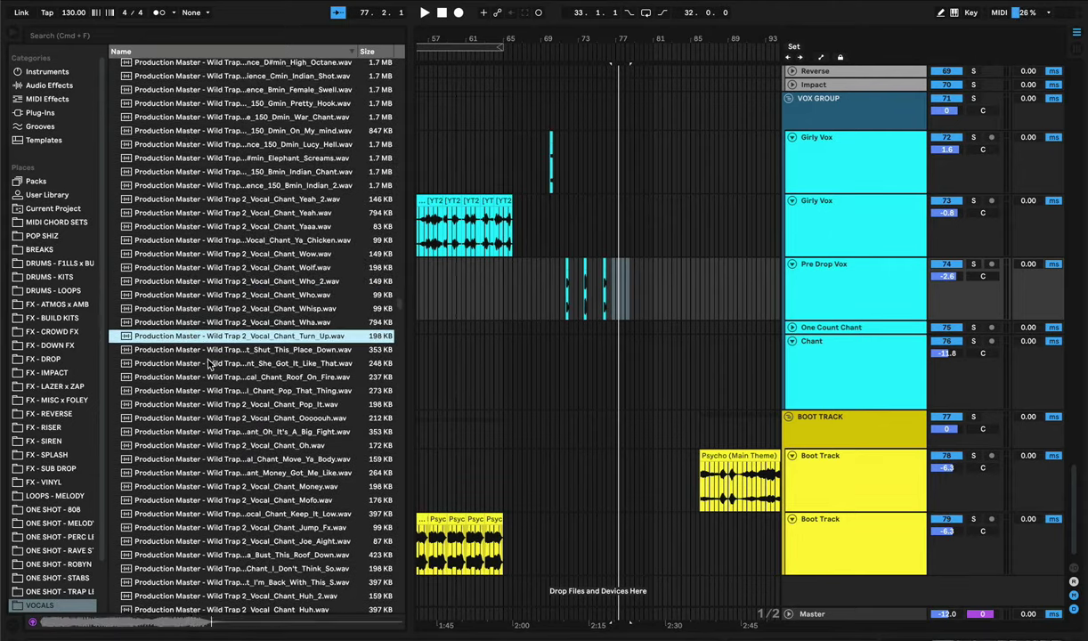
pyautogui.scroll(-2, 217, 393)
pyautogui.click(213, 397)
pyautogui.scroll(-1, 207, 398)
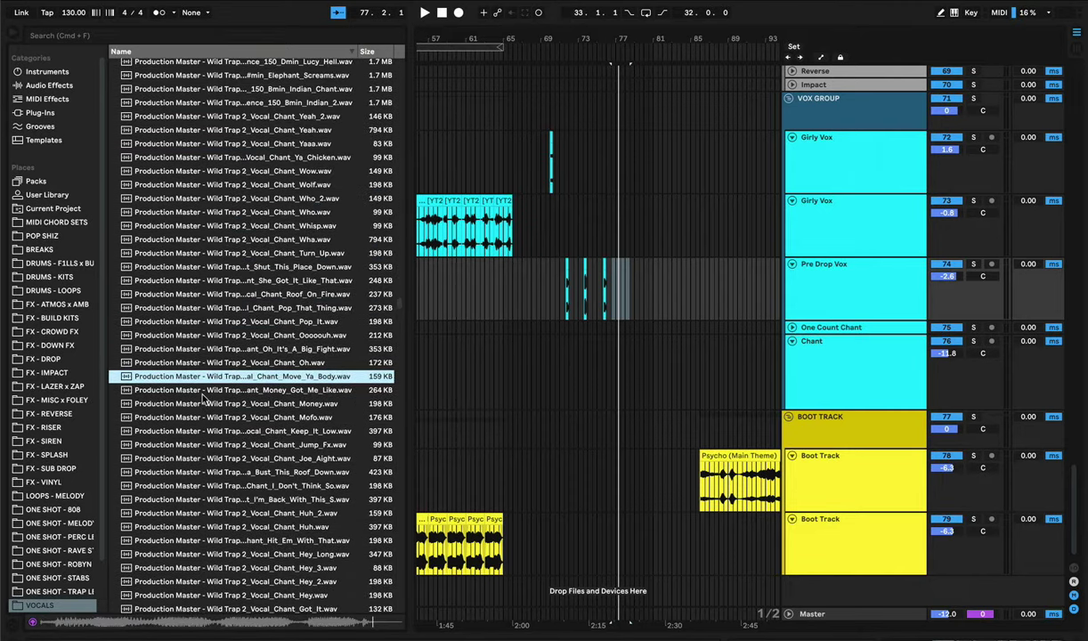
pyautogui.scroll(-3, 190, 408)
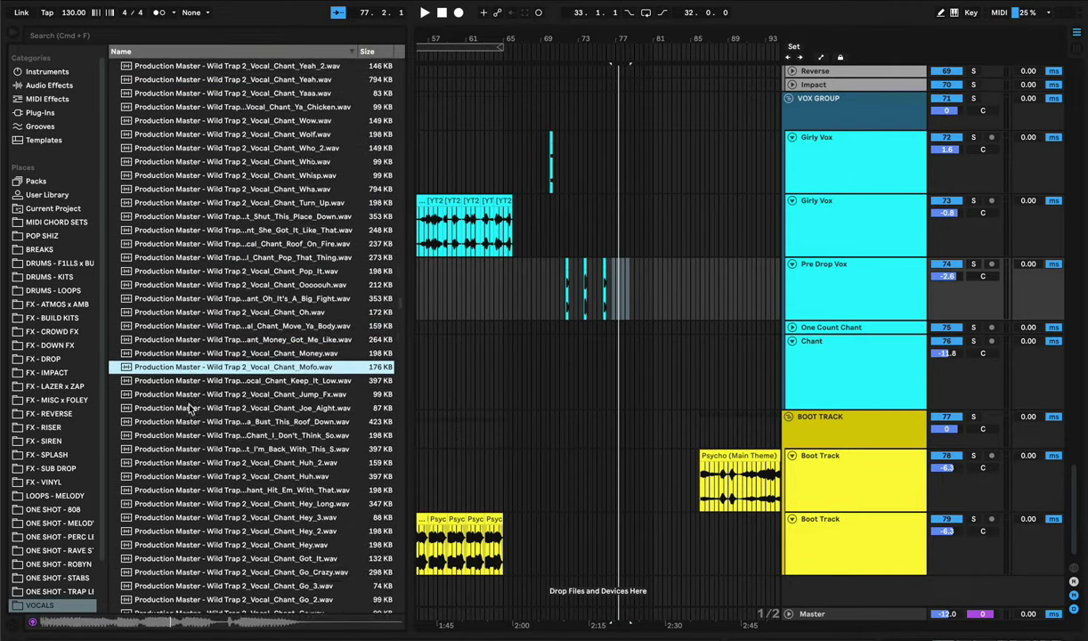
pyautogui.click(194, 375)
pyautogui.scroll(-3, 197, 401)
pyautogui.click(197, 390)
pyautogui.scroll(-4, 200, 385)
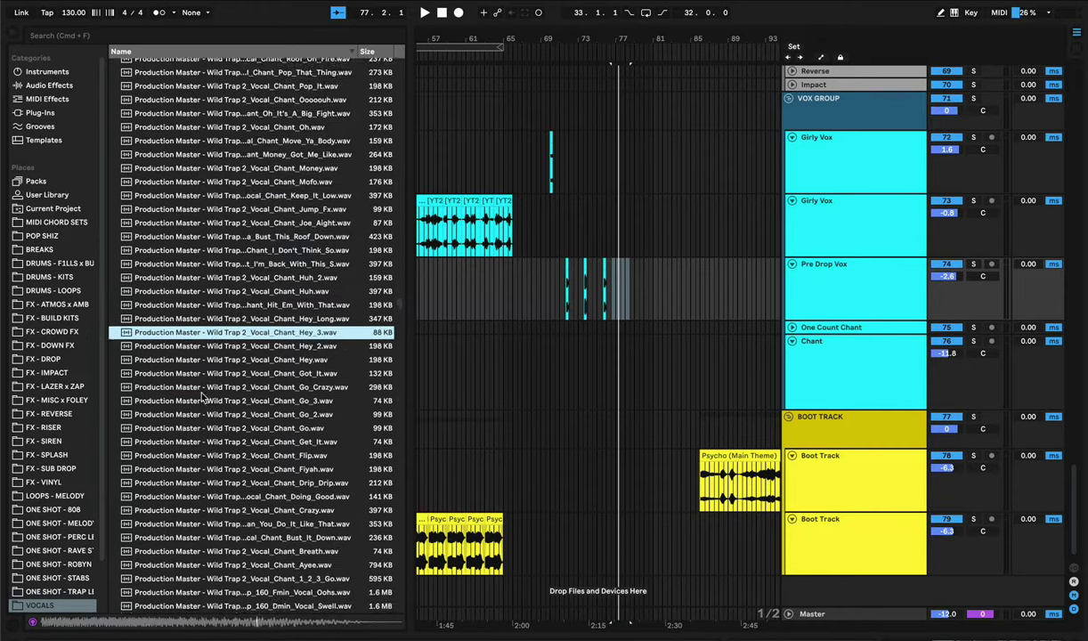
pyautogui.click(204, 352)
pyautogui.click(219, 394)
pyautogui.scroll(-1, 220, 401)
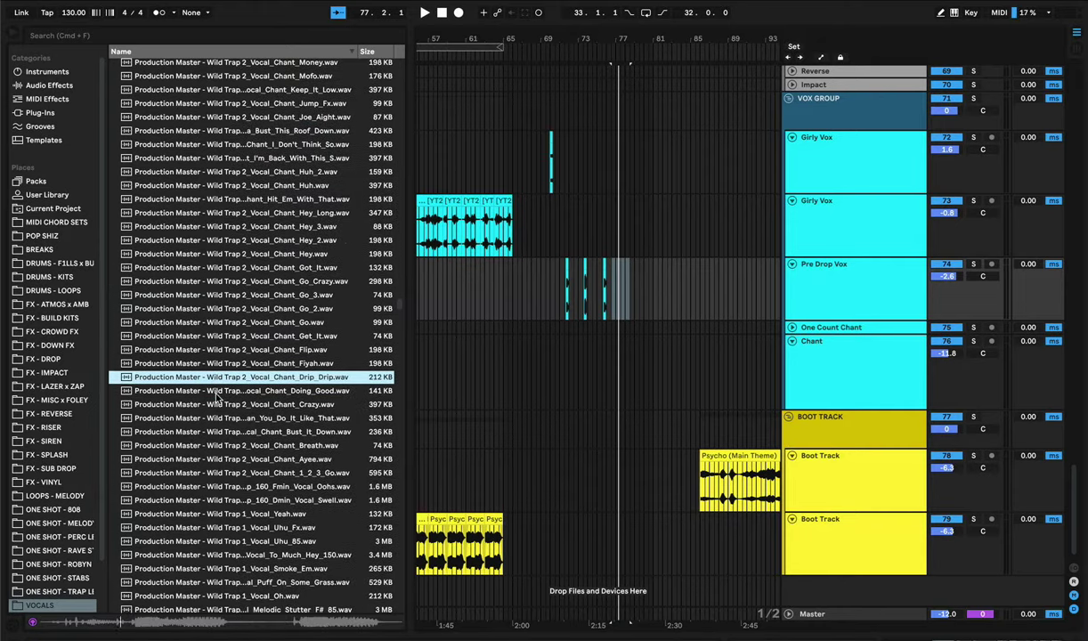
pyautogui.click(216, 393)
pyautogui.scroll(-2, 214, 393)
pyautogui.click(206, 385)
pyautogui.scroll(-10, 202, 392)
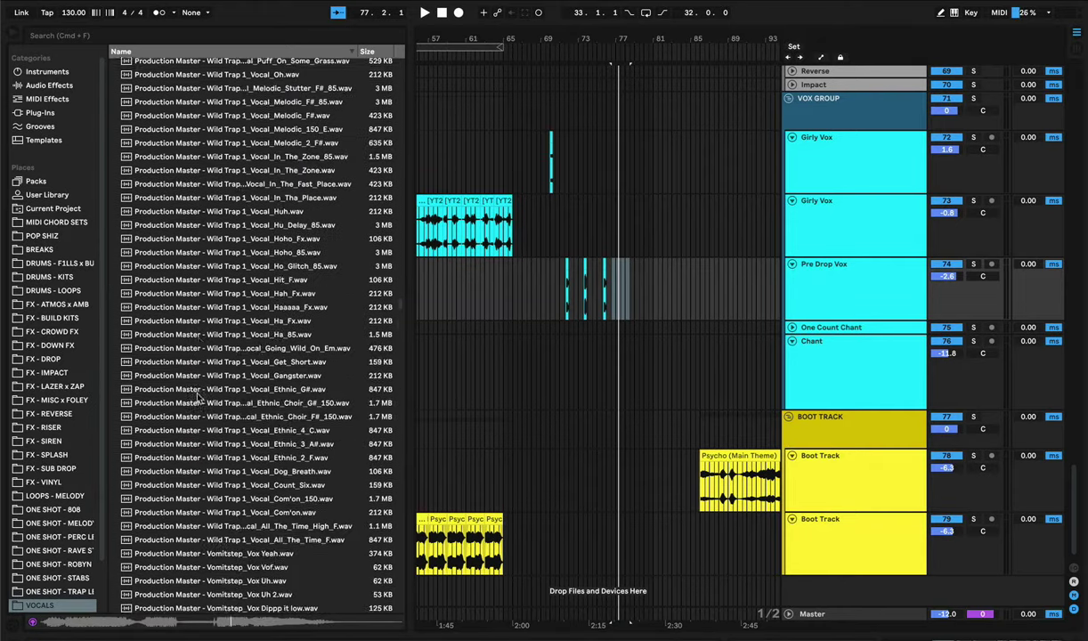
# - Audition vocals from the Wild Trap 1, Vomitstep and Vital Future packs, including Vox Yeah and We_Have_2
pyautogui.scroll(-2, 201, 401)
pyautogui.click(199, 397)
pyautogui.scroll(-4, 198, 394)
pyautogui.click(196, 392)
pyautogui.scroll(-3, 194, 389)
pyautogui.click(193, 386)
pyautogui.scroll(-3, 192, 383)
pyautogui.click(190, 380)
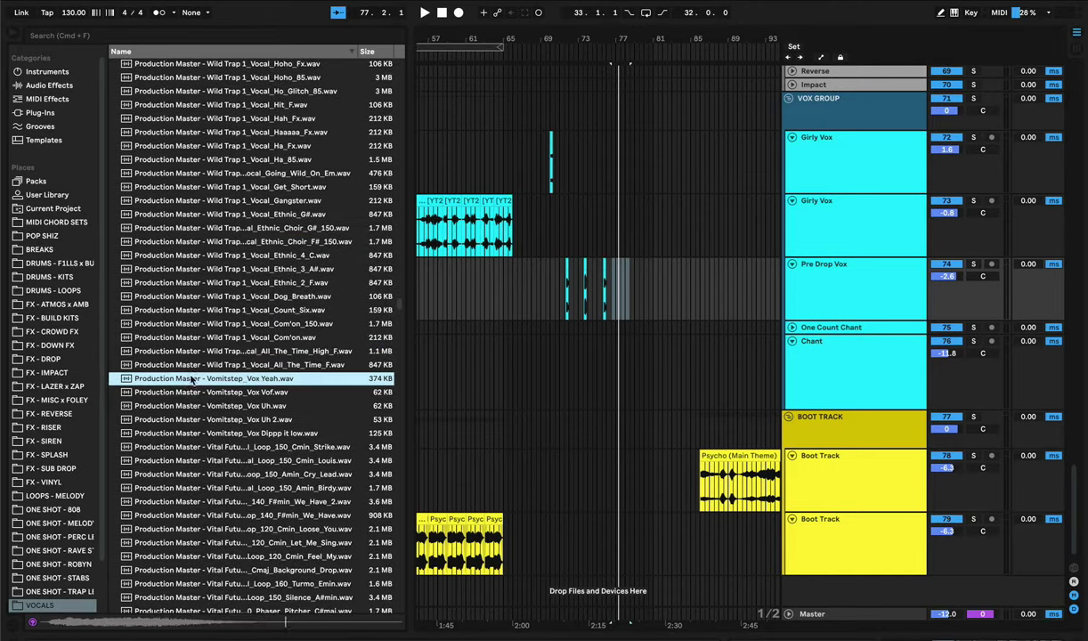
pyautogui.click(189, 406)
pyautogui.scroll(-5, 202, 420)
pyautogui.click(199, 419)
pyautogui.scroll(-5, 200, 420)
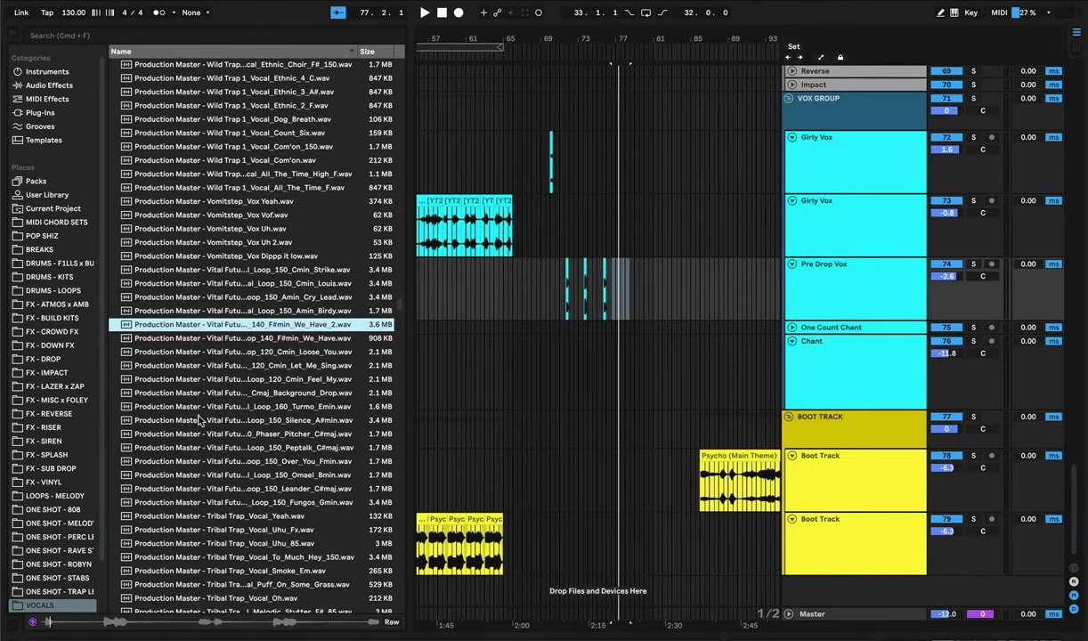
# - Audition Tribal Trap and Torque 2 Hybrid Trap vocals, including Smoke_Em and vocal_drop
pyautogui.scroll(-4, 196, 399)
pyautogui.click(192, 390)
pyautogui.scroll(-5, 192, 399)
pyautogui.click(188, 403)
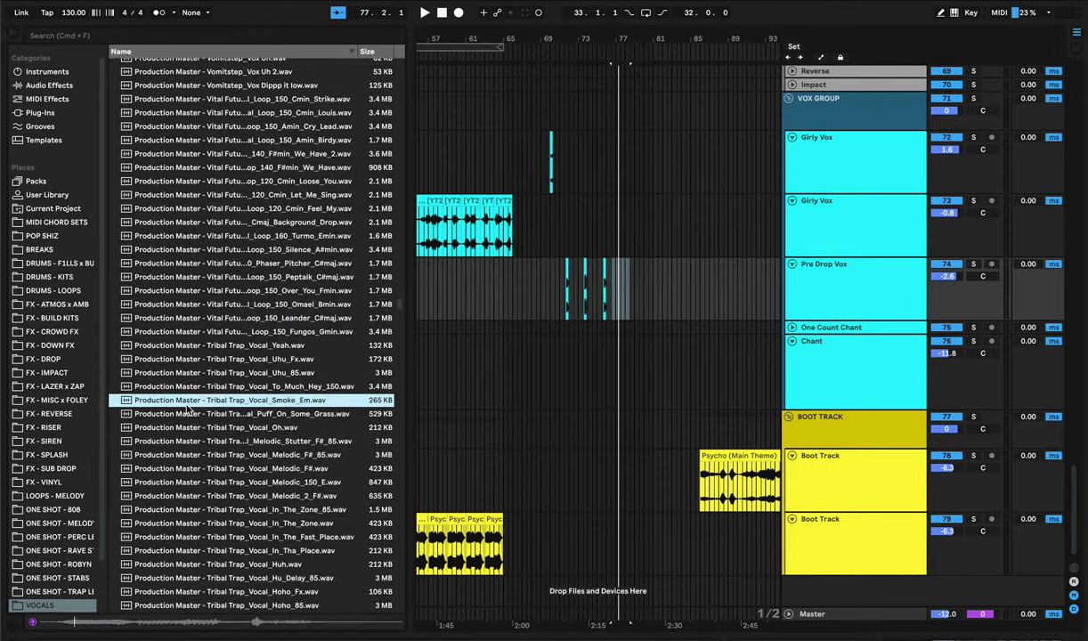
pyautogui.scroll(-3, 188, 408)
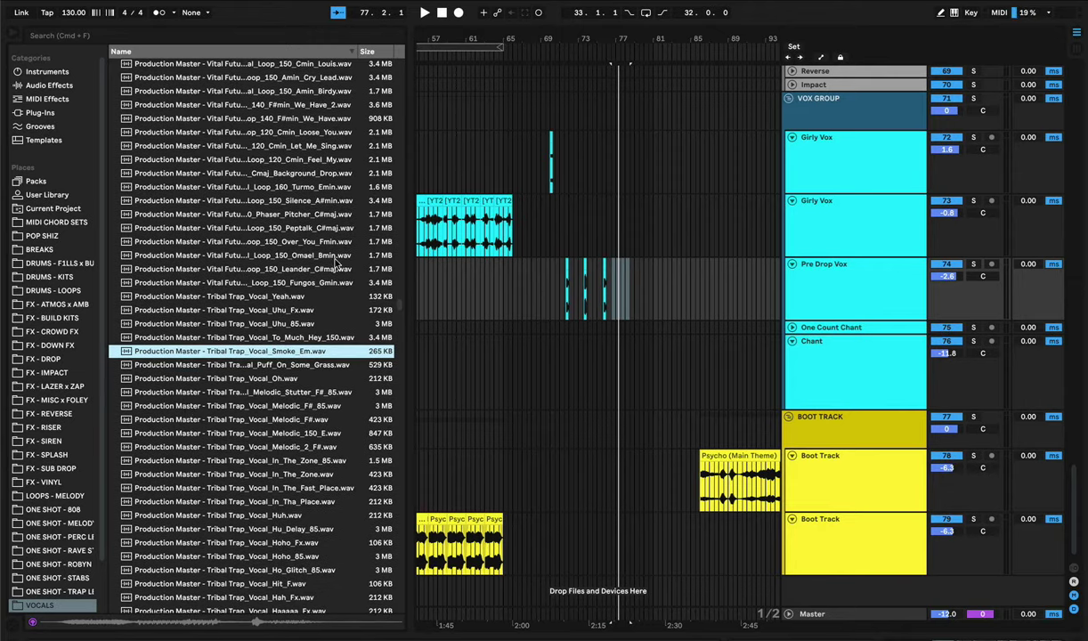
pyautogui.scroll(-15, 286, 244)
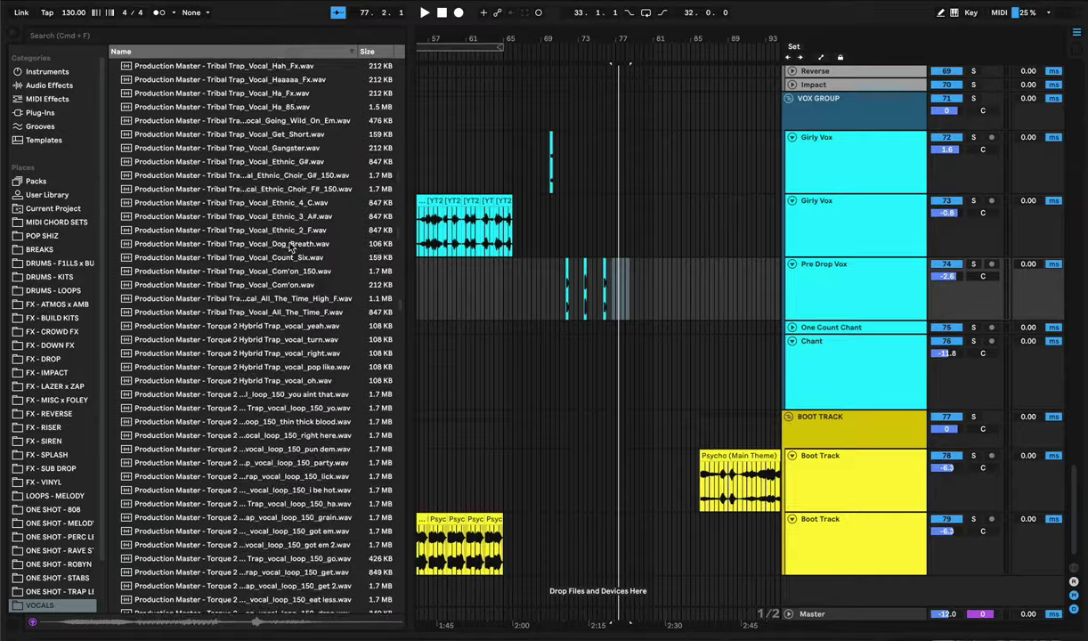
pyautogui.click(281, 233)
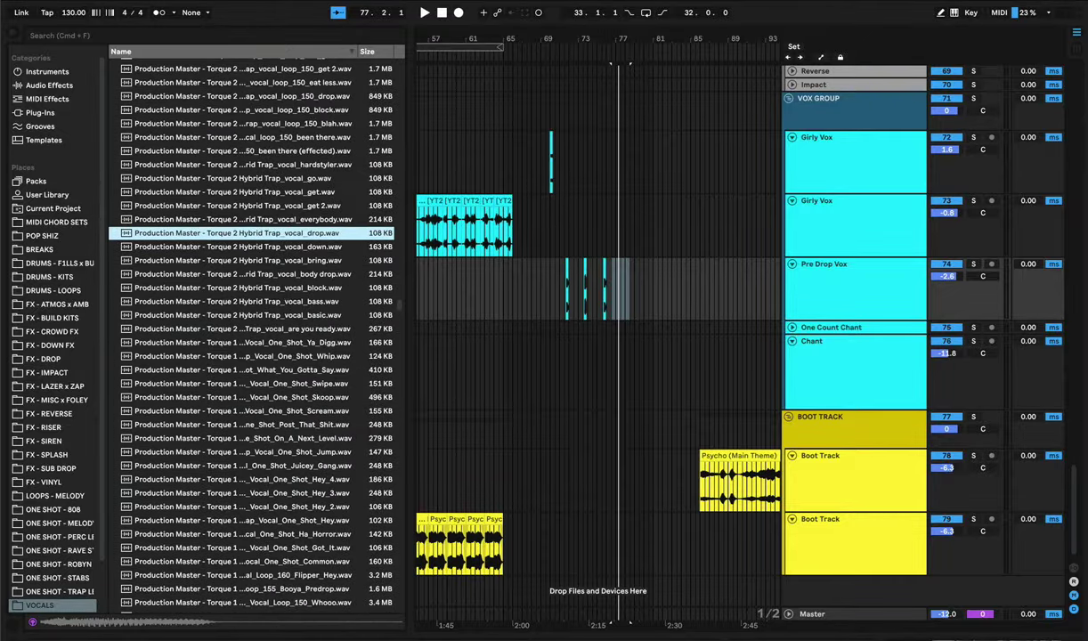
pyautogui.click(697, 1)
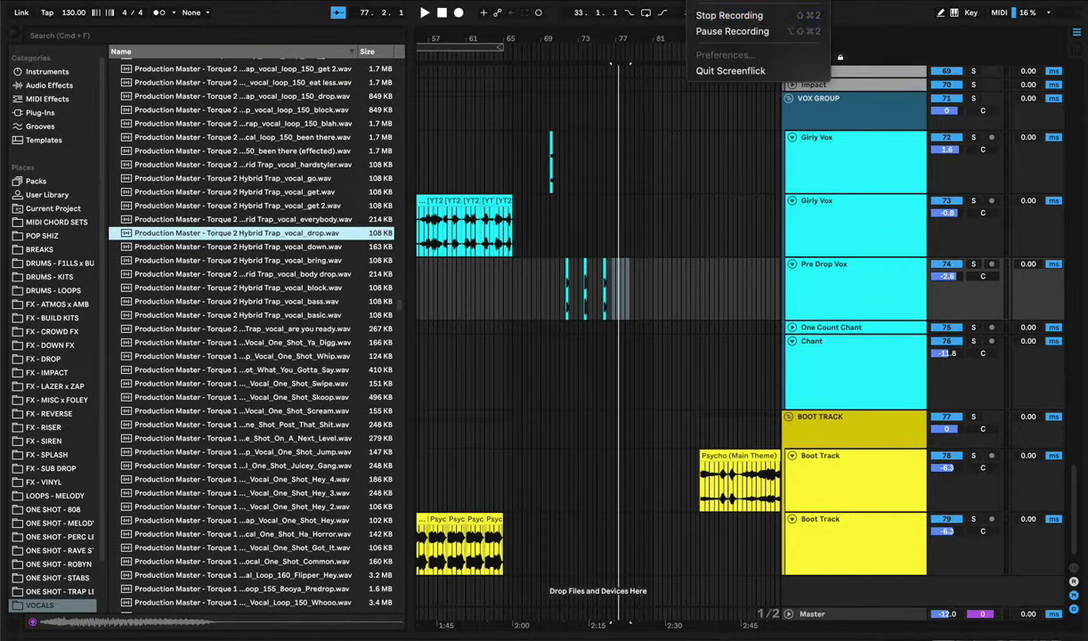
pyautogui.click(723, 32)
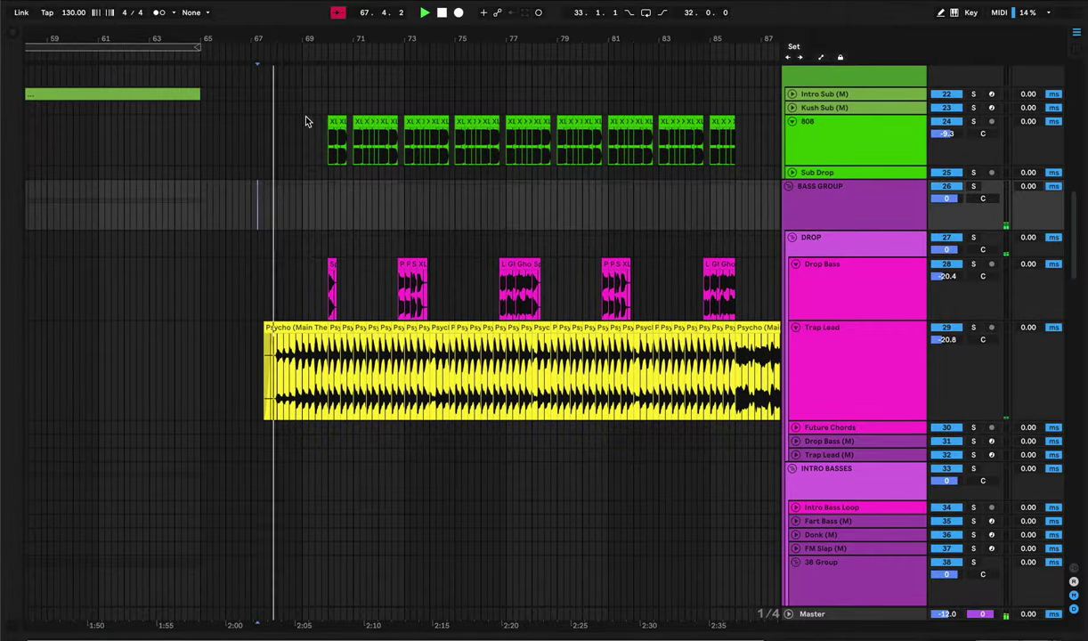
# - Show the Drop Bass track's devices and set its OTT amount to 11% while playing from bar 70
pyautogui.moveTo(350, 37); pyautogui.dragTo(311, 36)
pyautogui.click(298, 265)
pyautogui.hotkey('shift', 'Tab')
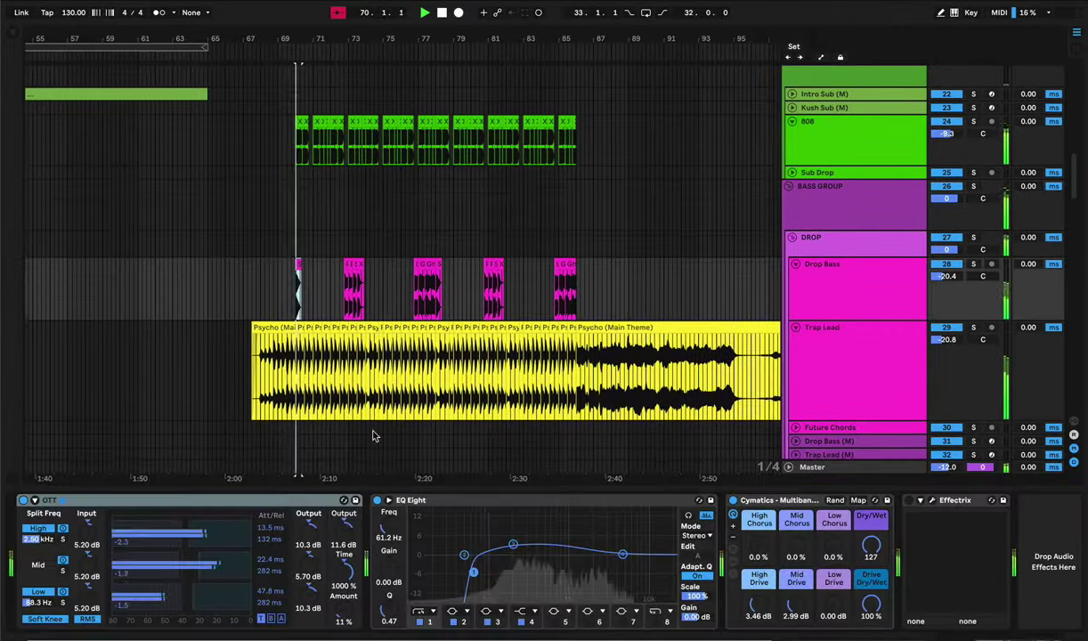
pyautogui.hscroll(-1, 374, 436)
pyautogui.moveTo(340, 613); pyautogui.dragTo(340, 583)
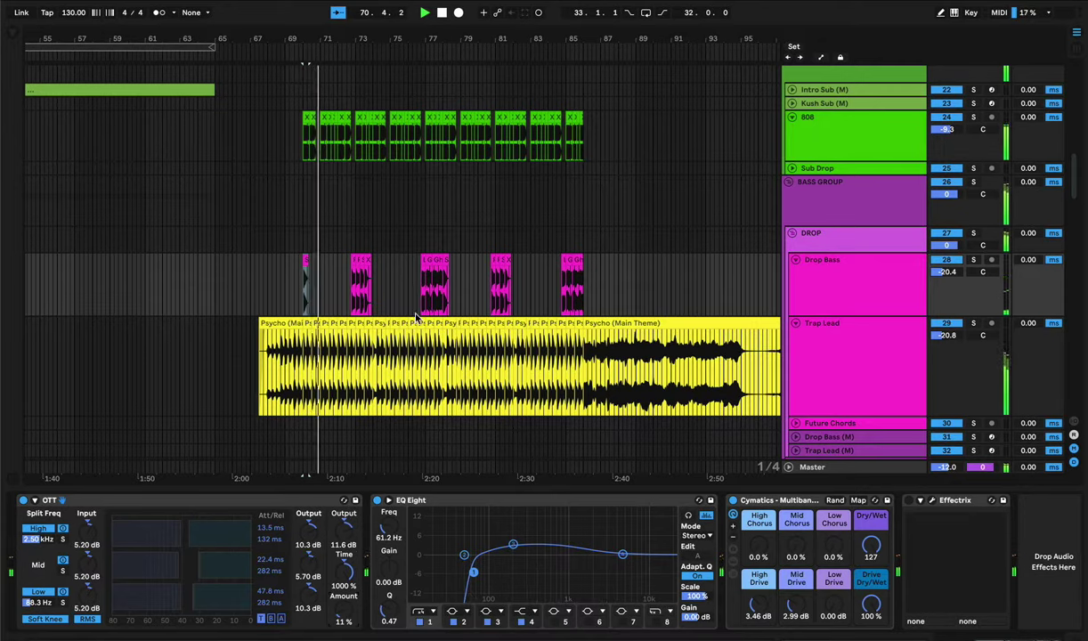
# - Move band 4 of the Drop Bass track's EQ Eight to 599 Hz at 1.61 dB
pyautogui.hscroll(1, 398, 374)
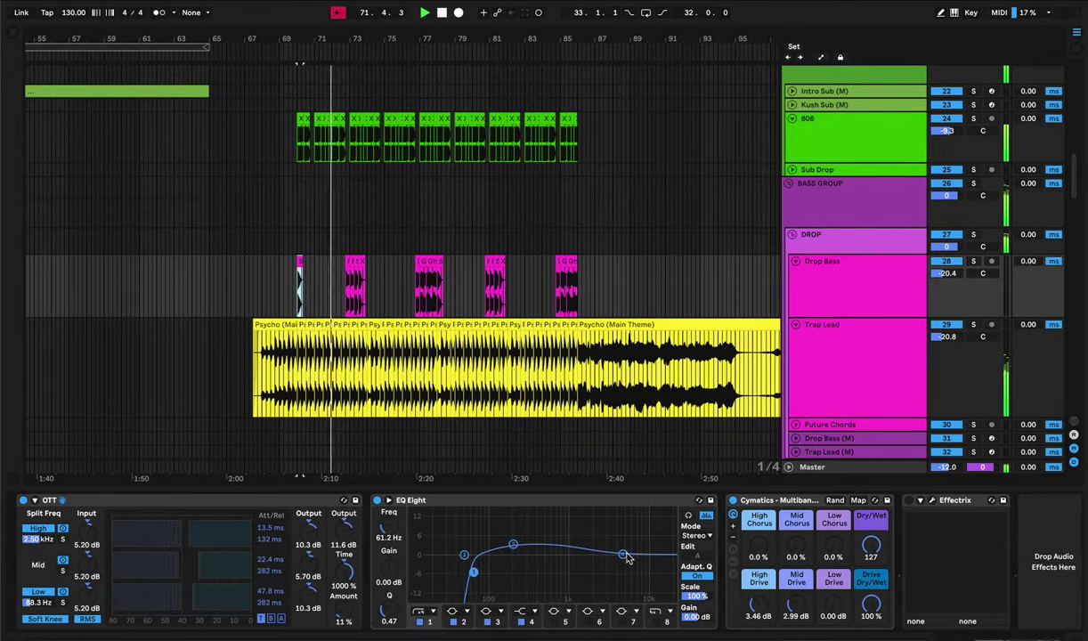
pyautogui.moveTo(626, 556); pyautogui.dragTo(551, 550)
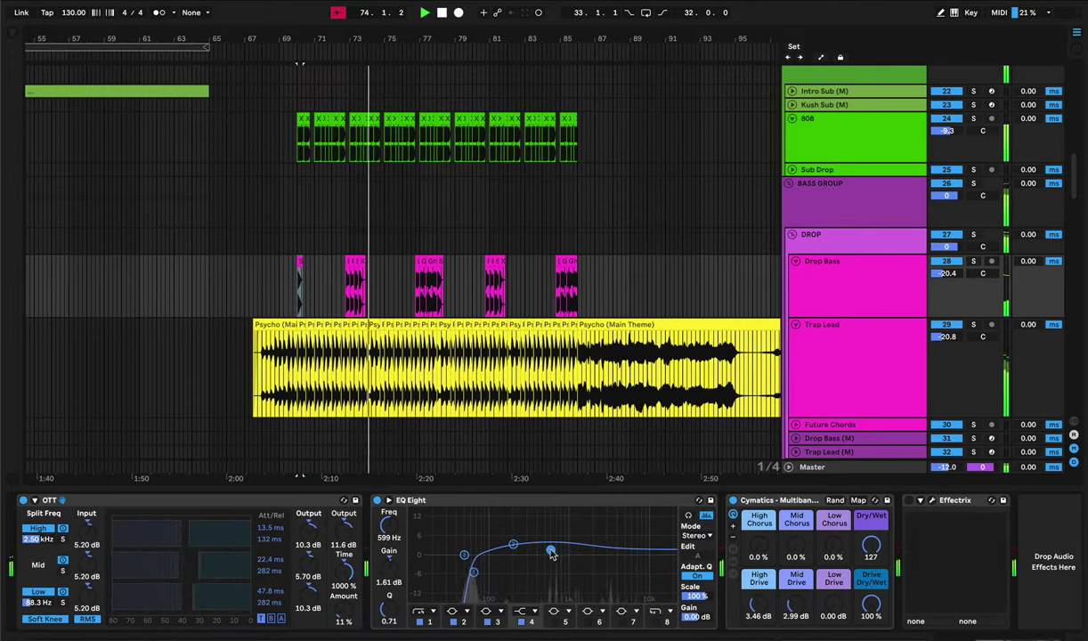
pyautogui.hscroll(1, 549, 547)
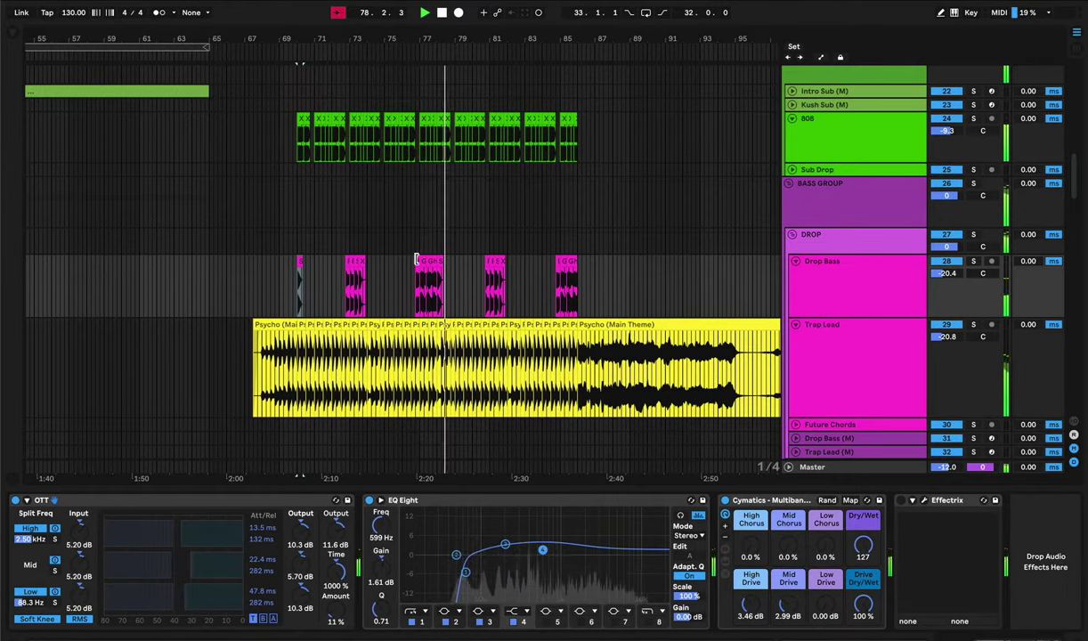
# - Shorten the first 808 clip at bar 70 to an eighth note, leaving a gap before the next hit
pyautogui.click(297, 227)
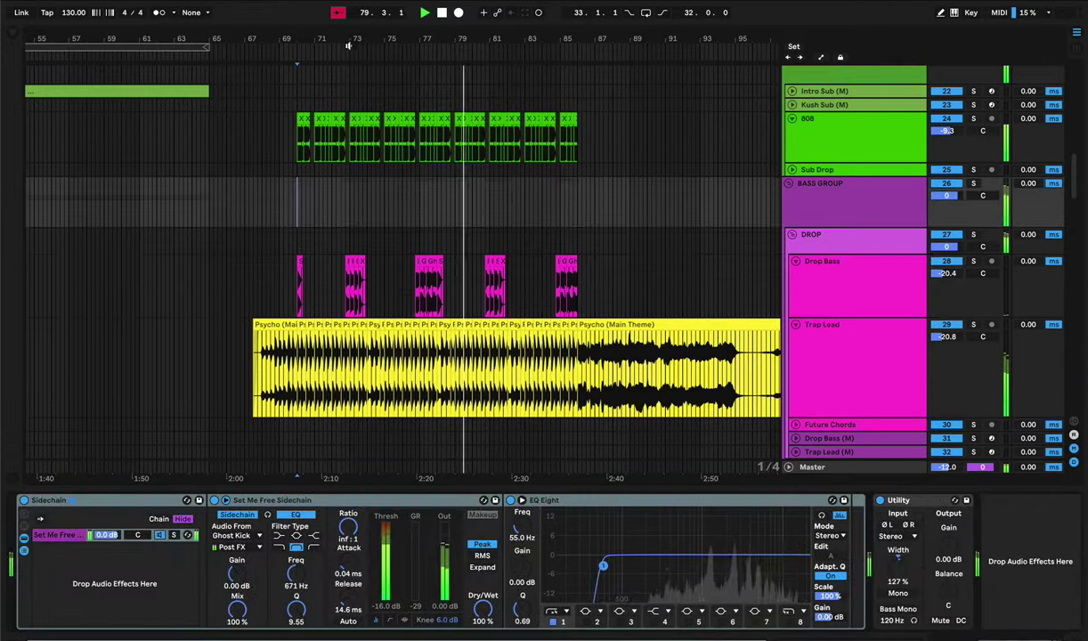
pyautogui.moveTo(298, 35); pyautogui.dragTo(346, 34)
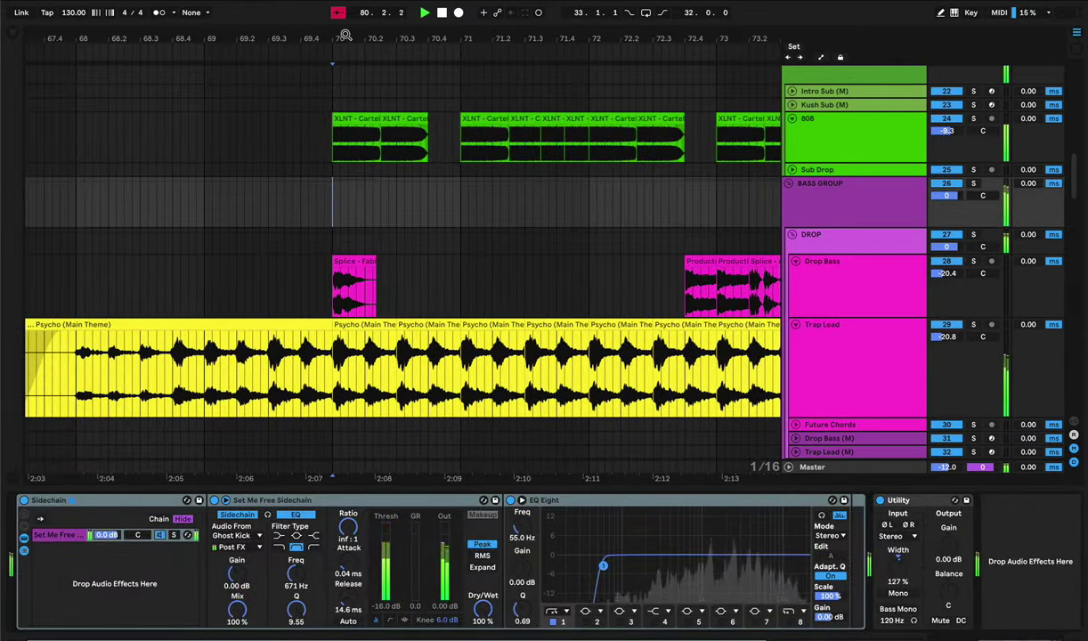
pyautogui.click(325, 158)
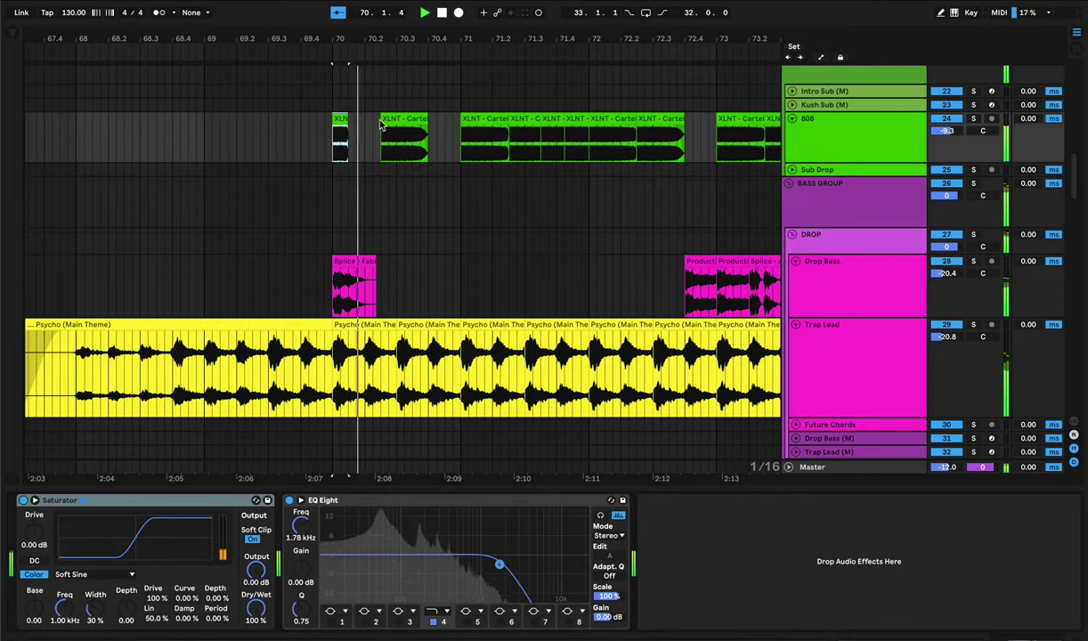
# - Shorten the 808 clip starting at bar 74 to an eighth note and play the pattern back
pyautogui.hscroll(6, 459, 144)
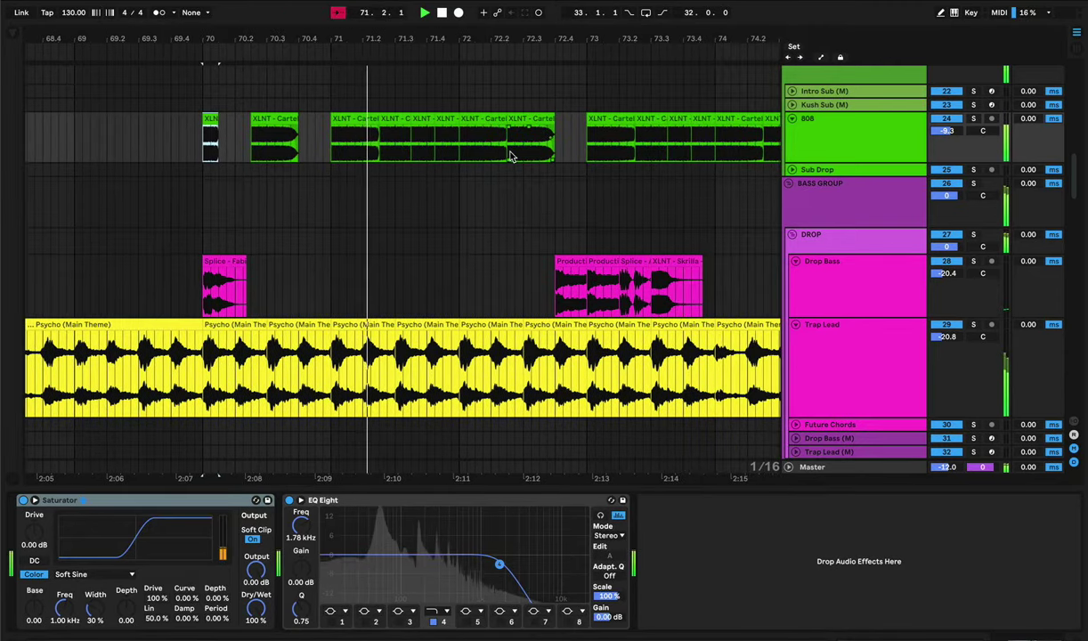
pyautogui.moveTo(485, 125)
pyautogui.mouseDown()
pyautogui.moveTo(454, 129)
pyautogui.moveTo(487, 129)
pyautogui.mouseUp()
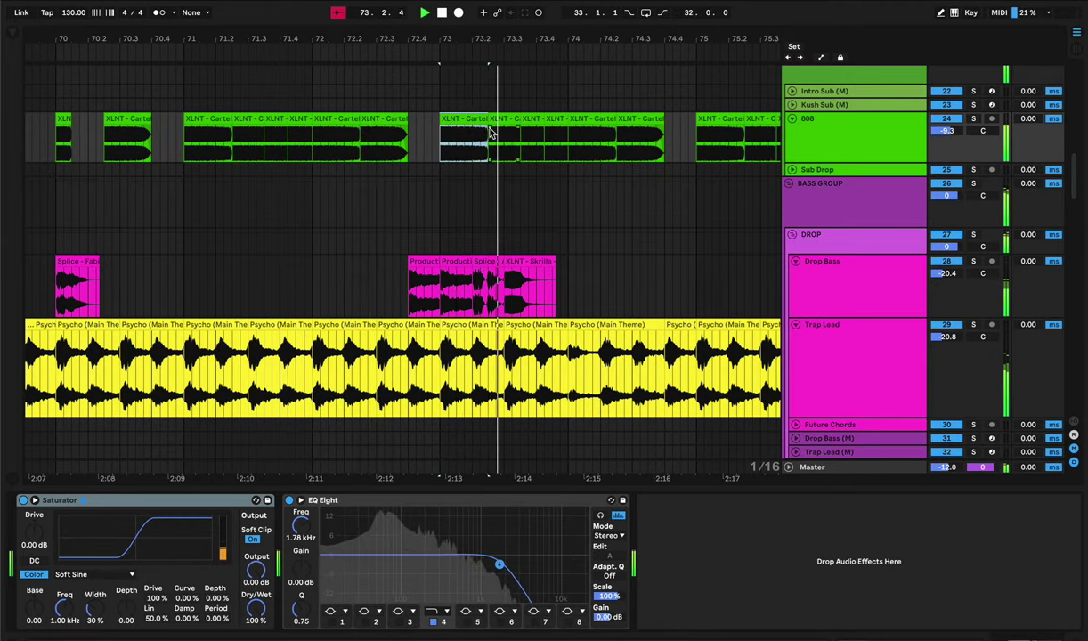
pyautogui.hscroll(5, 494, 135)
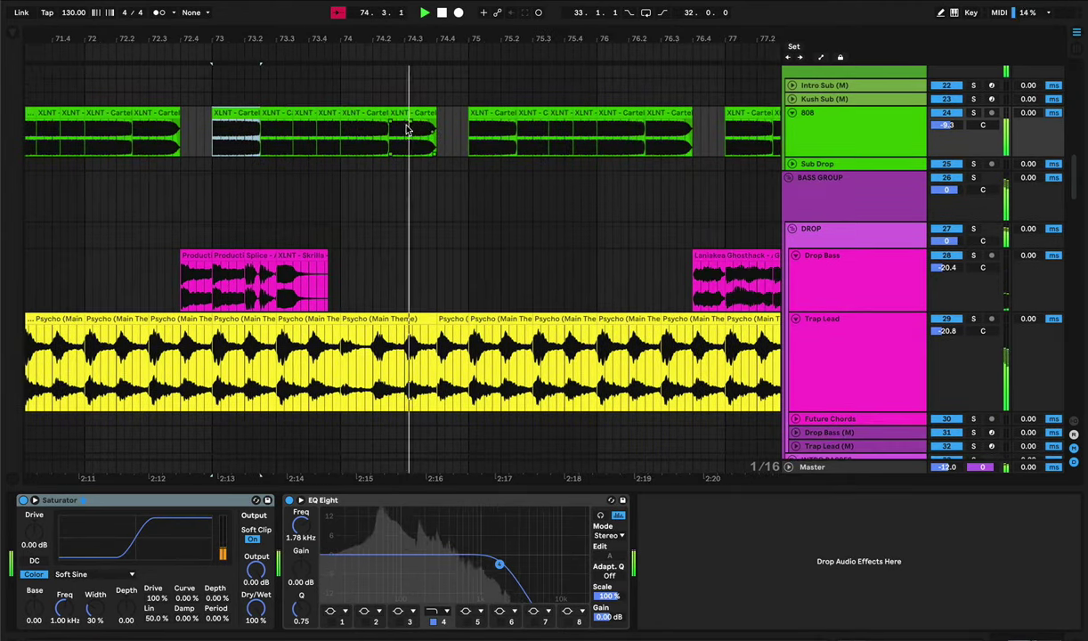
pyautogui.moveTo(389, 114); pyautogui.dragTo(354, 123)
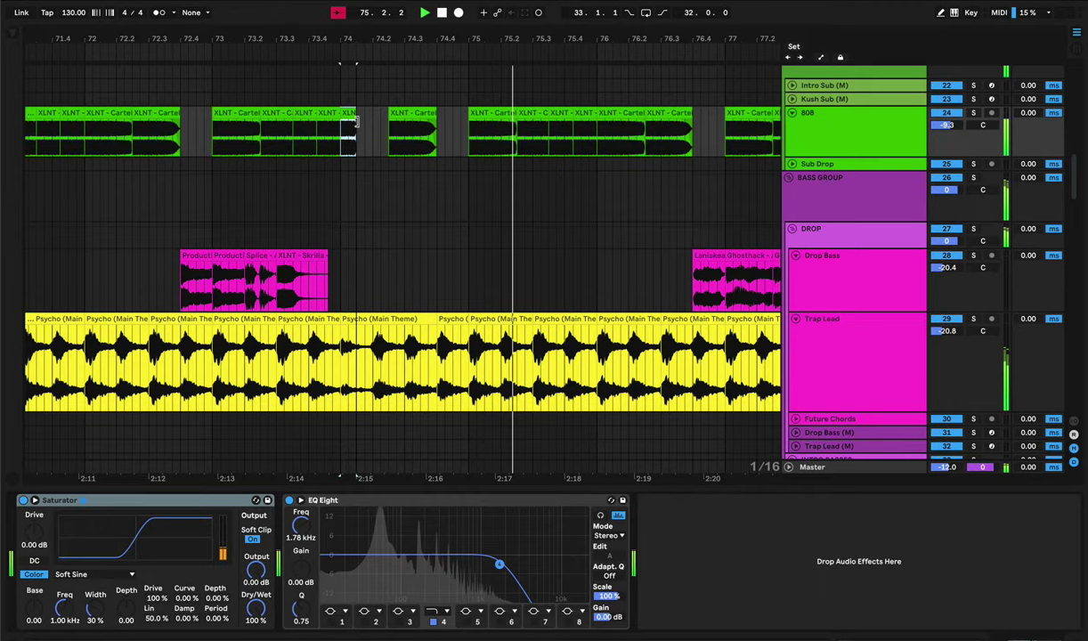
pyautogui.click(253, 80)
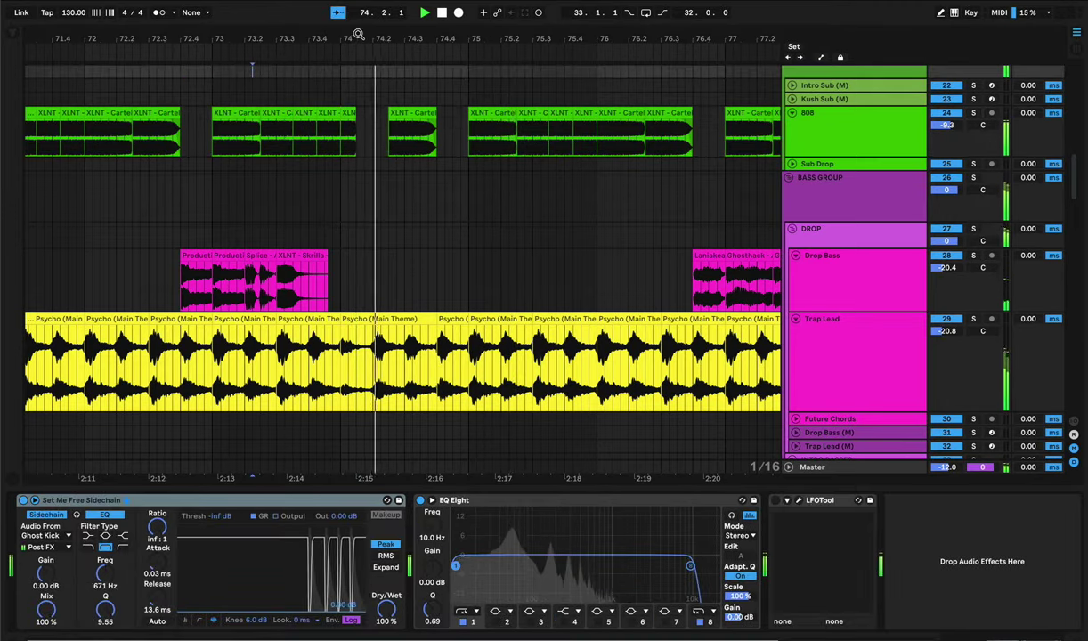
pyautogui.moveTo(359, 33); pyautogui.dragTo(359, 12)
pyautogui.hscroll(-1, 242, 272)
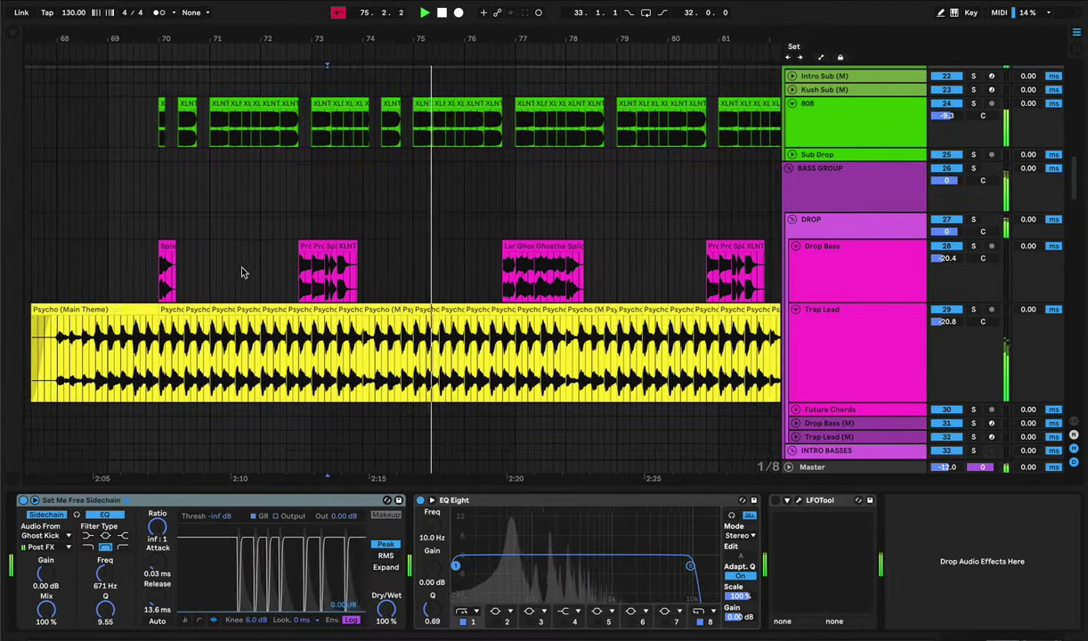
pyautogui.hscroll(2, 377, 231)
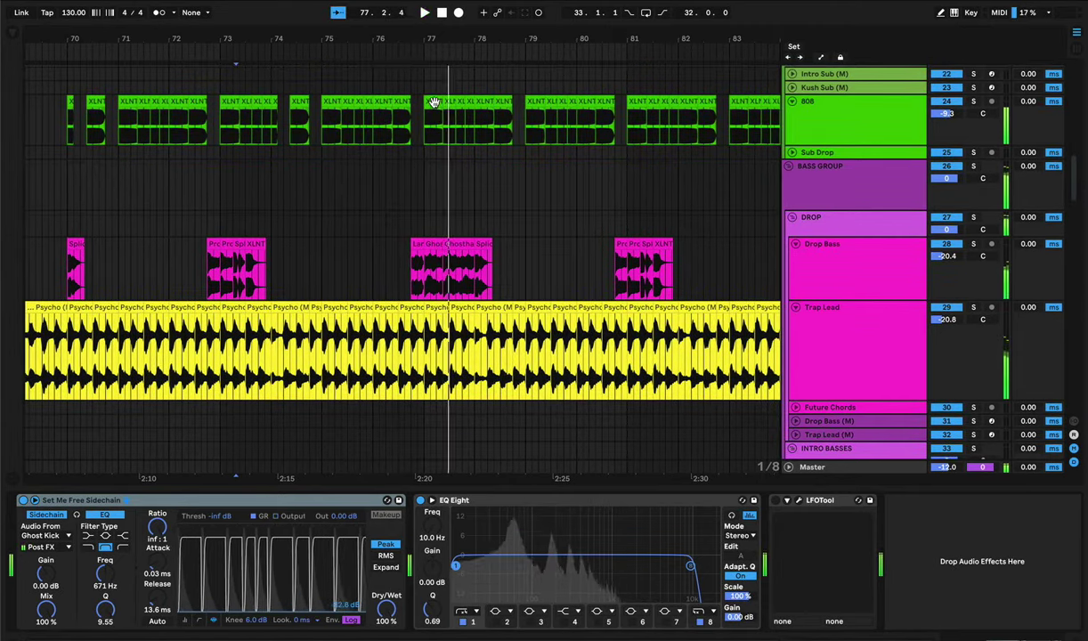
# - Delete the 808 clips from bar 77 to bar 78 and play back the emptied bar
pyautogui.press('space')
pyautogui.press('space')
pyautogui.hscroll(1, 435, 101)
pyautogui.scroll(1, 434, 101)
pyautogui.click(408, 123)
pyautogui.press('space')
pyautogui.press('space')
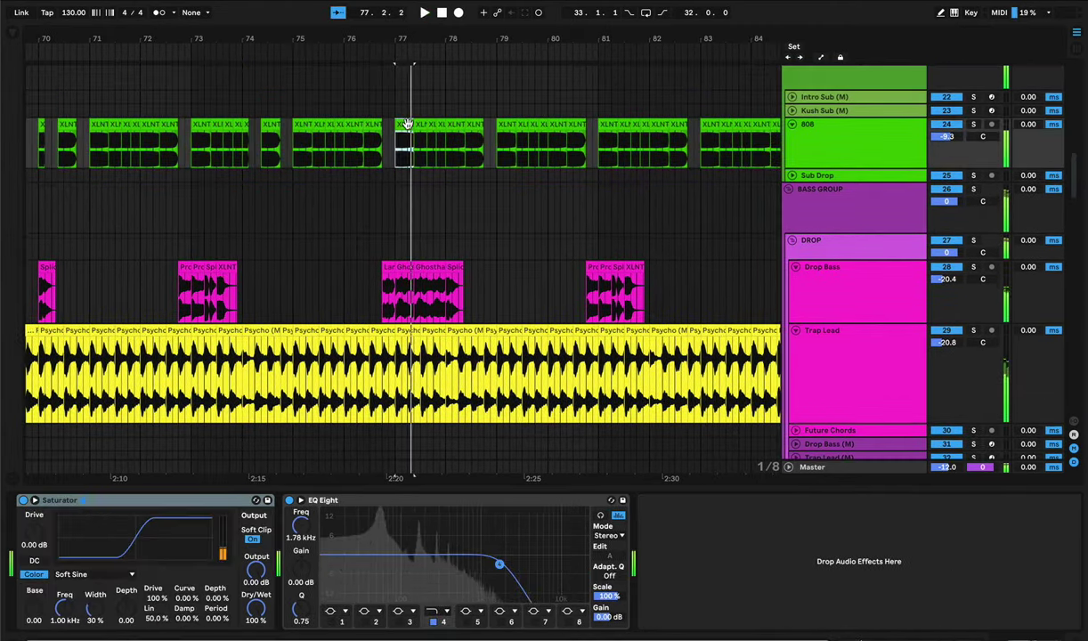
pyautogui.keyDown('shift'); pyautogui.click(451, 125); pyautogui.keyUp('shift')
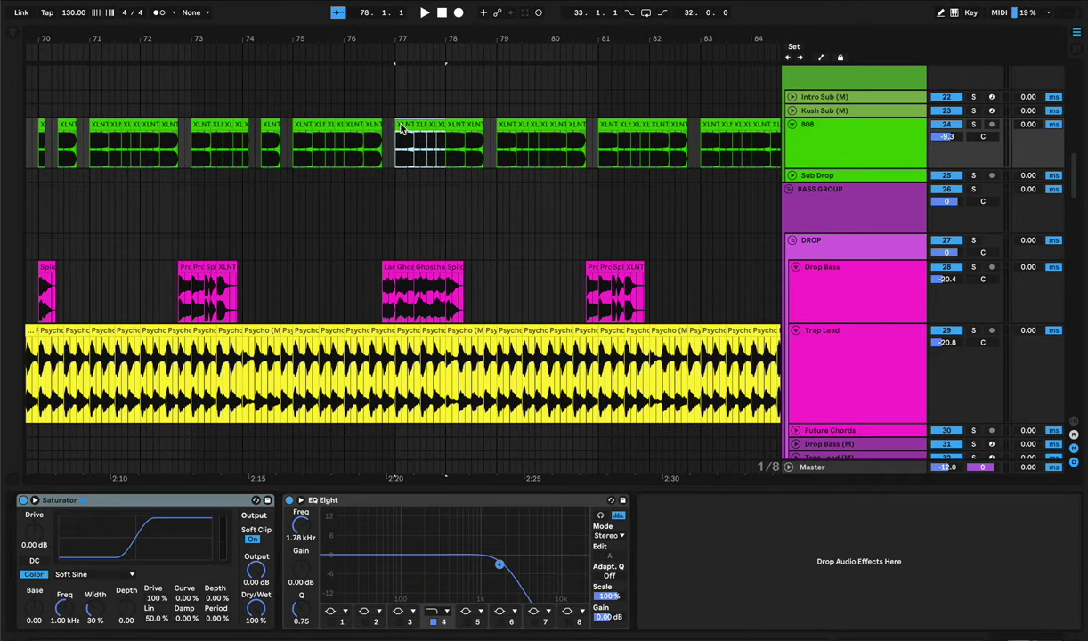
pyautogui.press('space')
pyautogui.scroll(2, 393, 98)
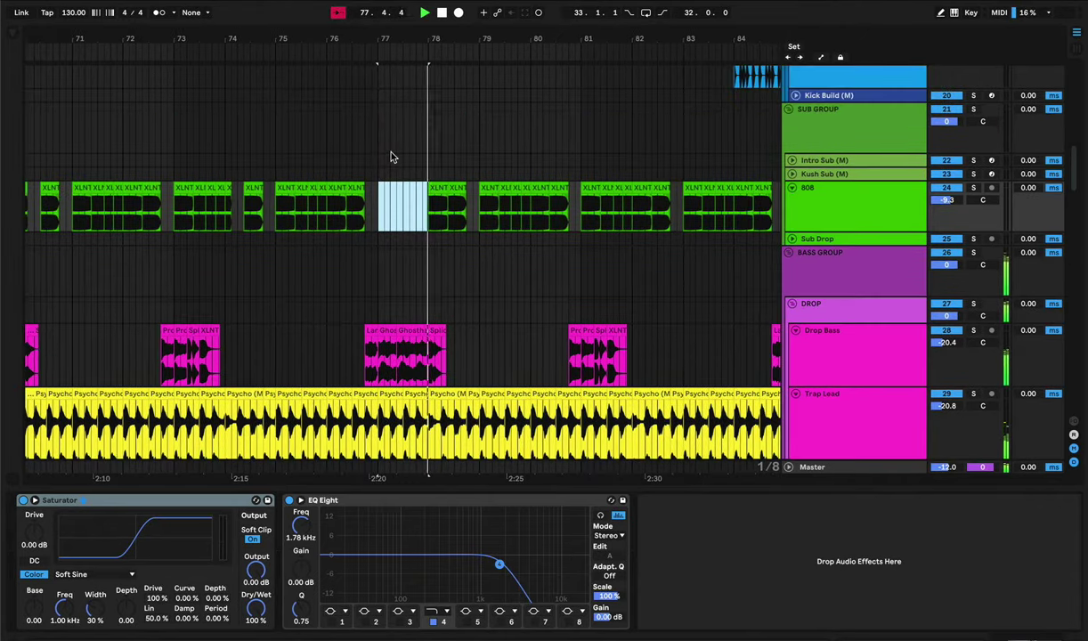
# - Create a one-bar unlooped MIDI clip on the Intro Sub track at bar 77 with a short G3 note at its start
pyautogui.doubleClick(384, 184)
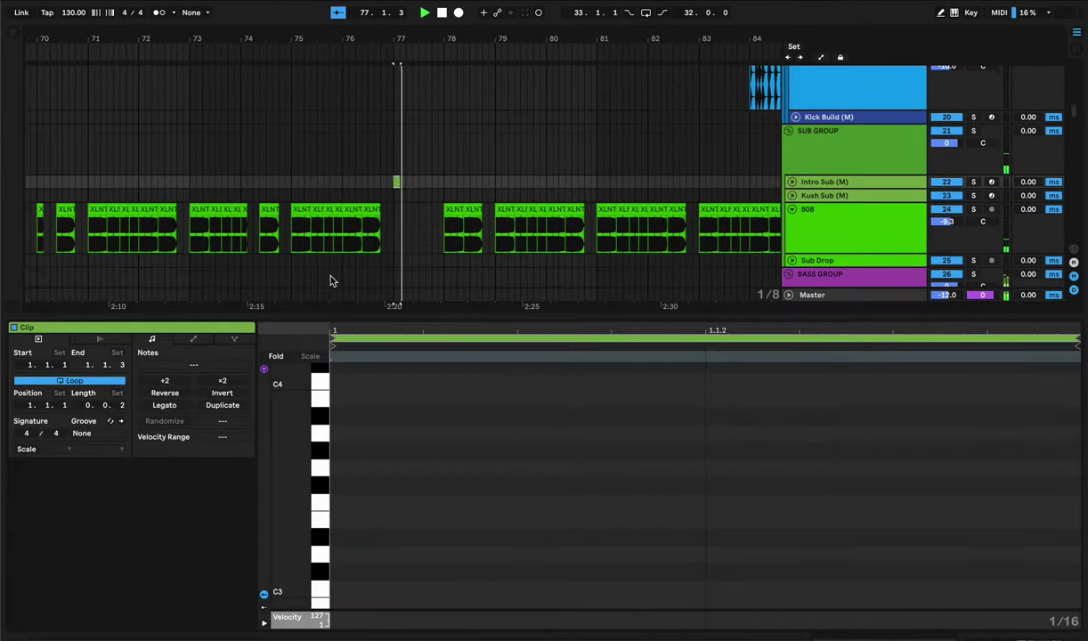
pyautogui.click(76, 382)
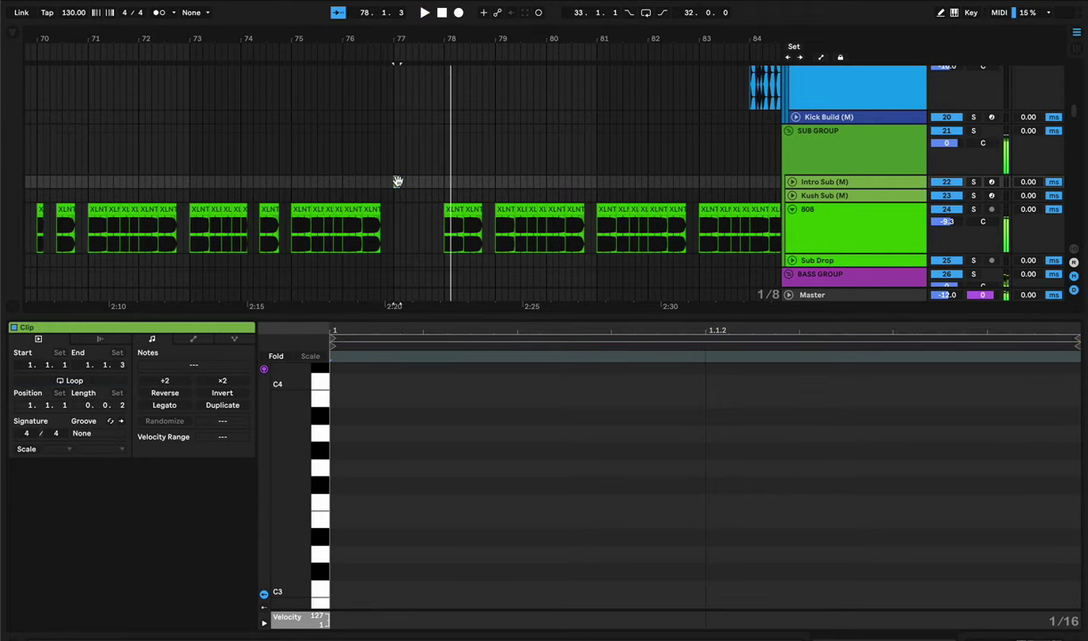
pyautogui.moveTo(400, 181); pyautogui.dragTo(439, 181)
pyautogui.press('space')
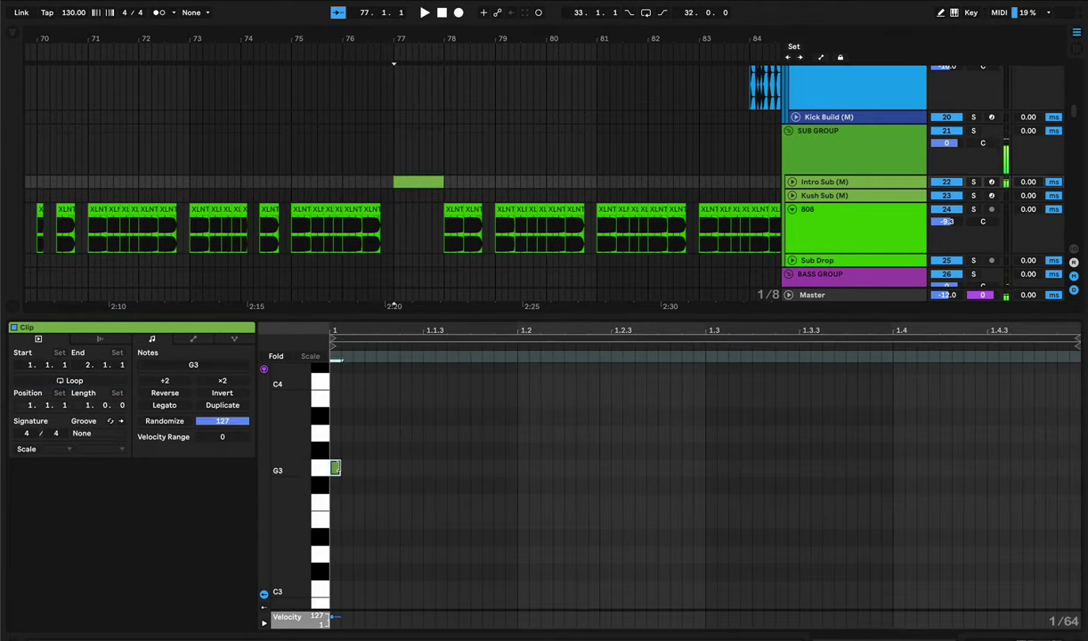
# - Transpose the sub note to A#0 lasting until 1.2.3, and duplicate it as an A0 note filling the rest of the bar
pyautogui.hotkey('shift', 'Down')
pyautogui.hotkey('shift', 'Down')
pyautogui.hotkey('shift', 'Down')
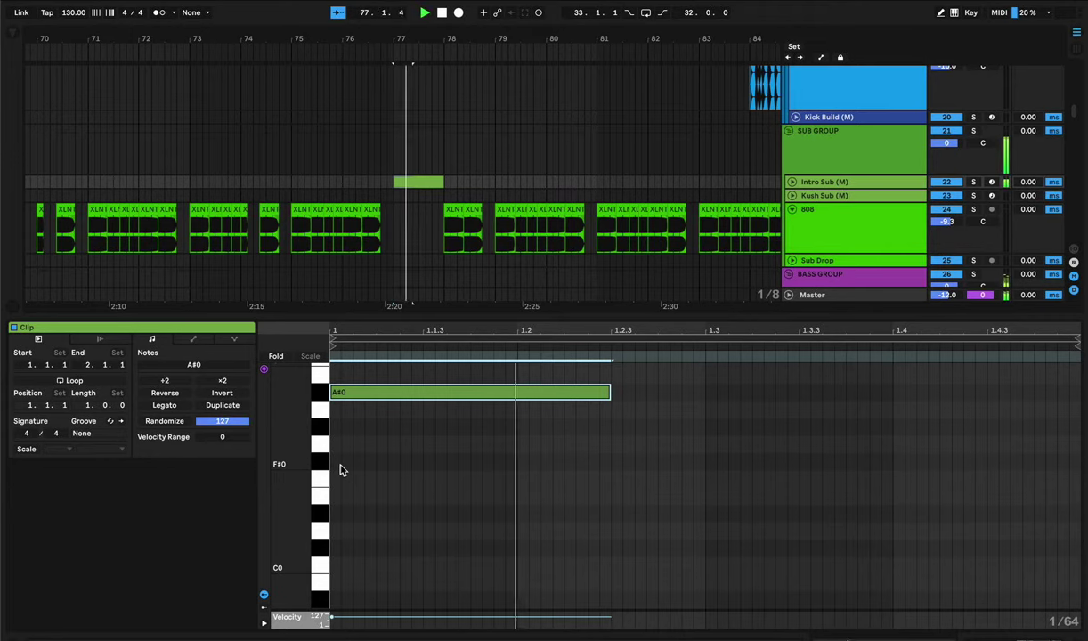
pyautogui.hotkey('ctrl', 'd')
pyautogui.press('Down')
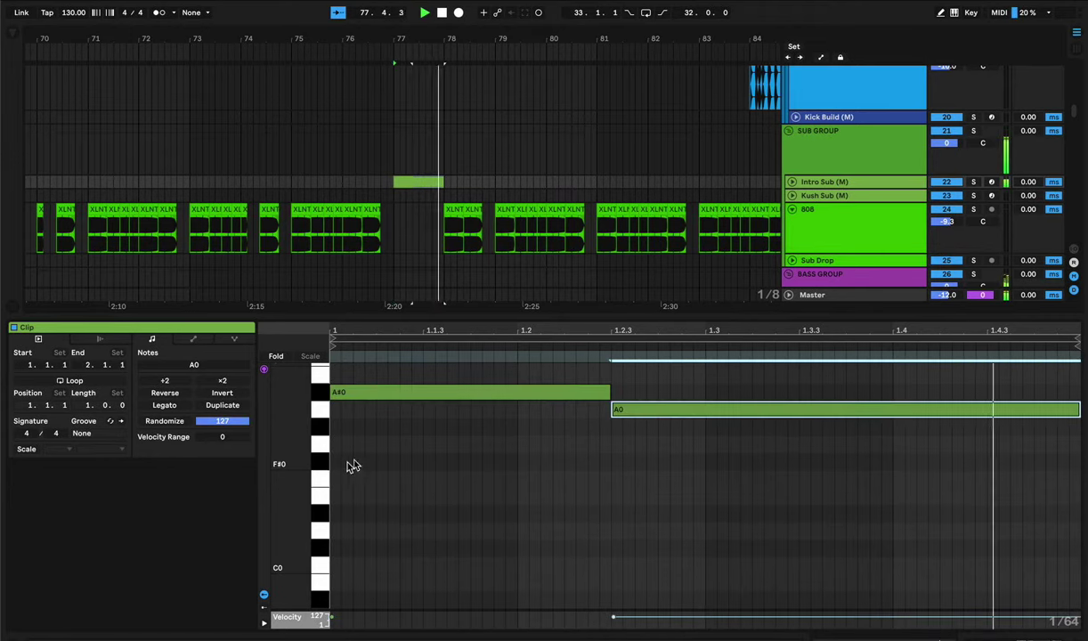
pyautogui.scroll(1, 367, 382)
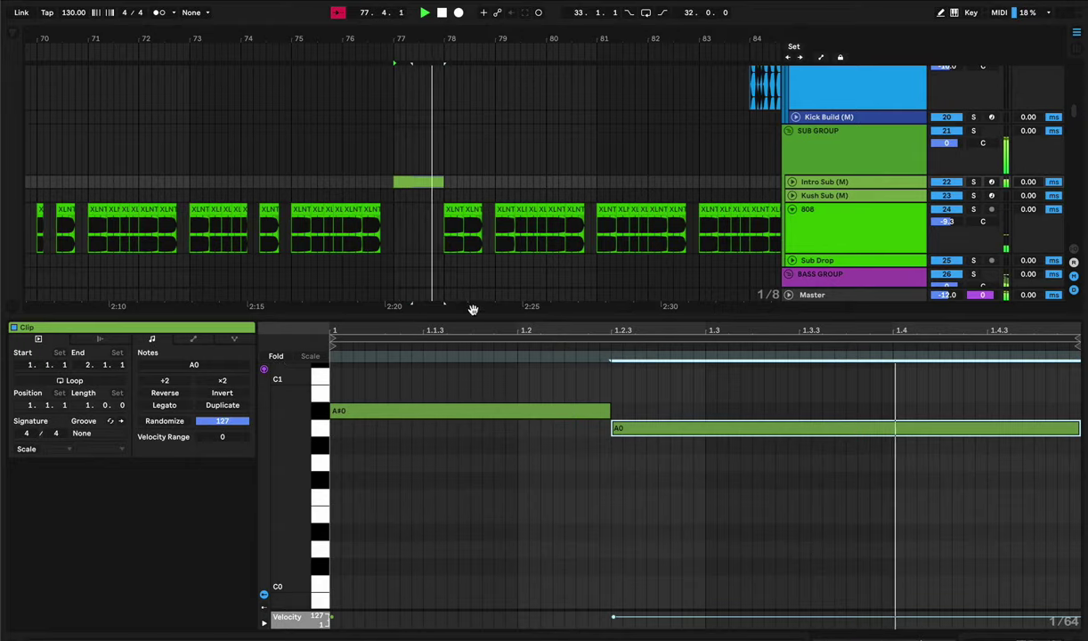
# - Play the arrangement from bar 75 to hear the new sub notes in the 808 gap at bar 77
pyautogui.hotkey('ctrl', 'alt', 'l')
pyautogui.click(306, 159)
pyautogui.press('space')
pyautogui.press('space')
pyautogui.hscroll(-1, 383, 116)
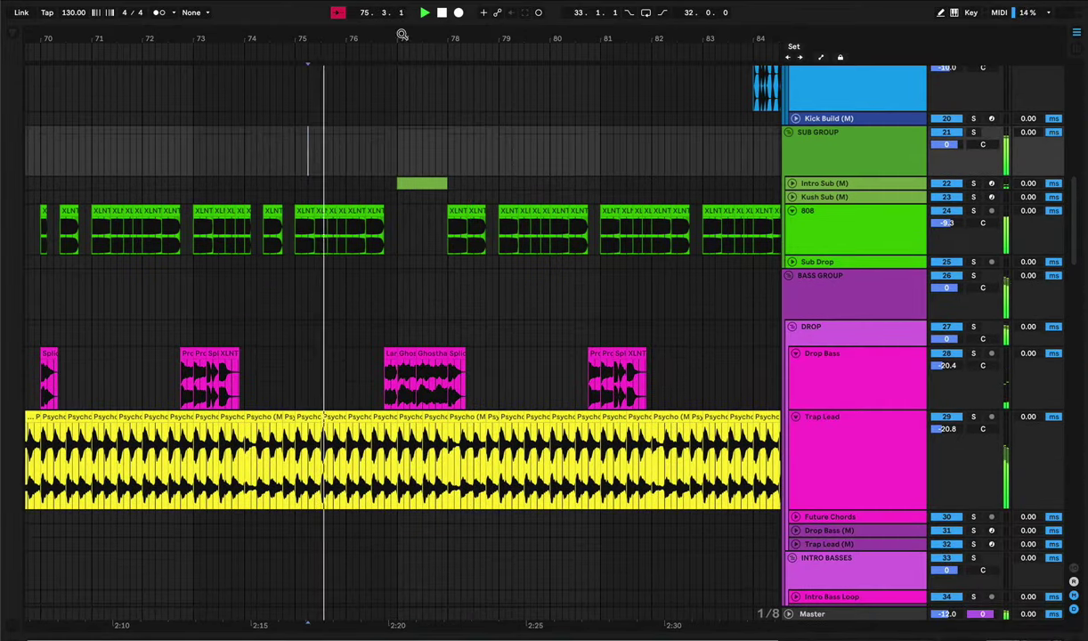
pyautogui.moveTo(417, 40); pyautogui.dragTo(417, 8)
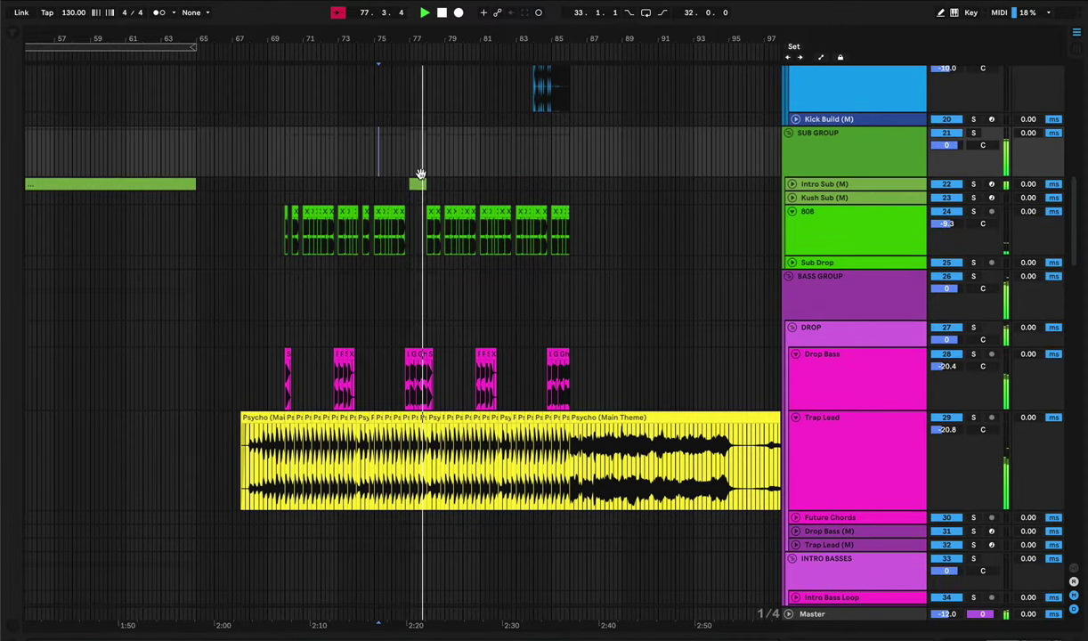
pyautogui.moveTo(419, 42); pyautogui.dragTo(418, 66)
pyautogui.press('space')
pyautogui.press('space')
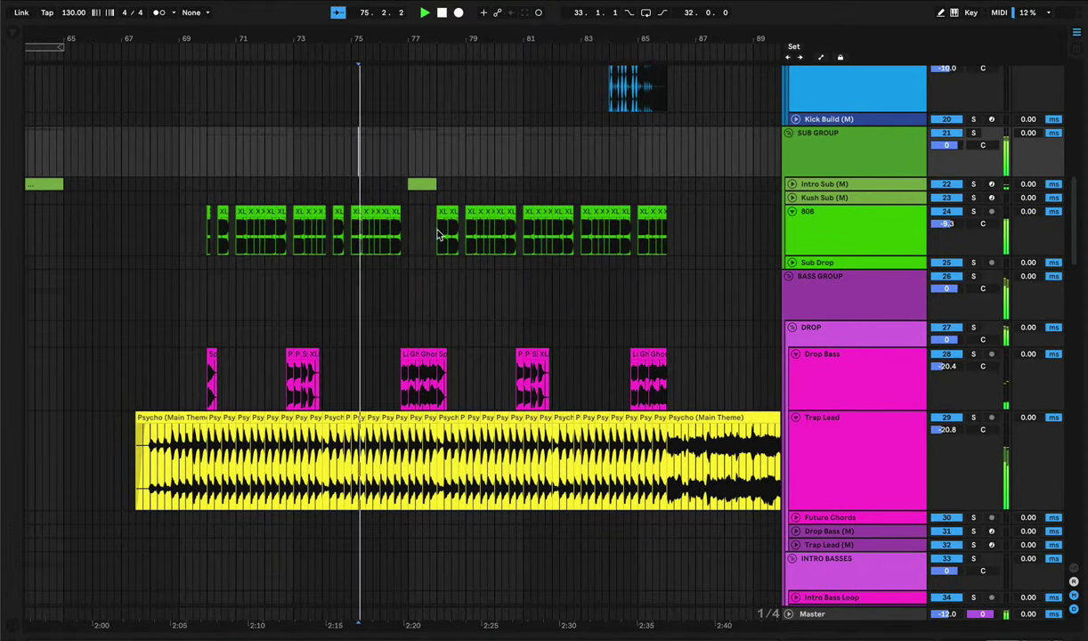
# - Replace the 808 clips from bar 78 onward with a duplicate of the bar 70 to 78 pattern, and play from bar 70
pyautogui.moveTo(437, 236); pyautogui.dragTo(640, 238)
pyautogui.press('Delete')
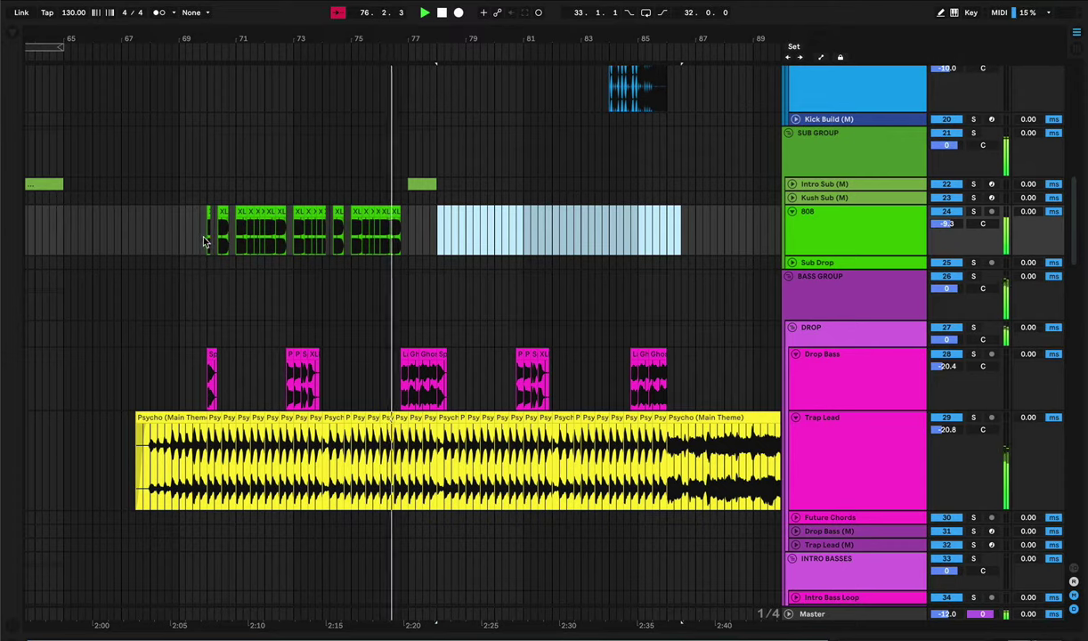
pyautogui.click(212, 233)
pyautogui.moveTo(242, 239); pyautogui.dragTo(436, 232)
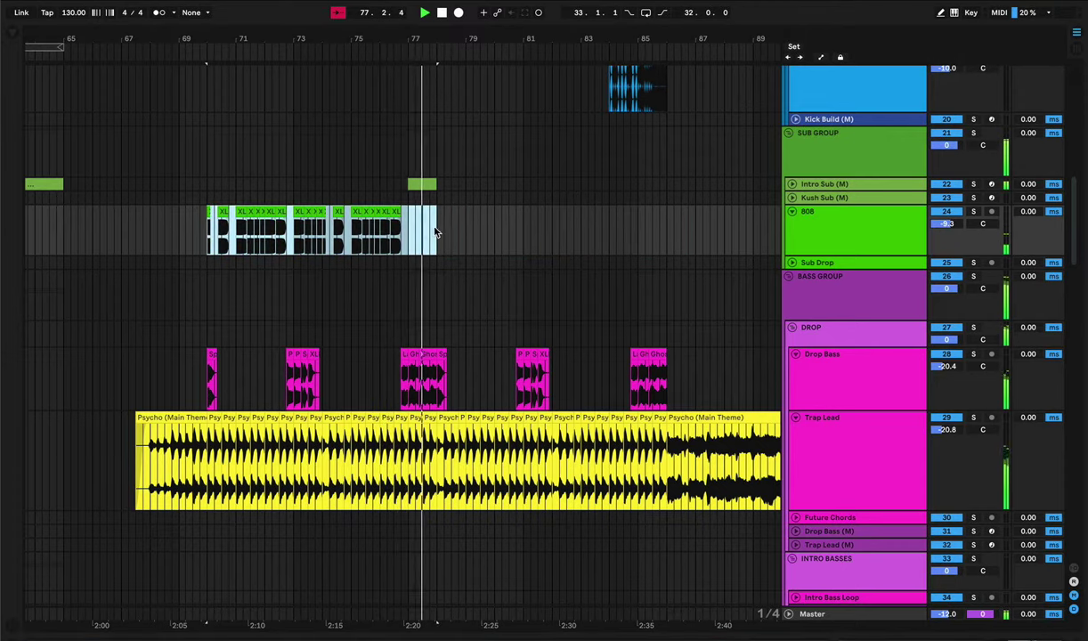
pyautogui.hotkey('ctrl', 'd')
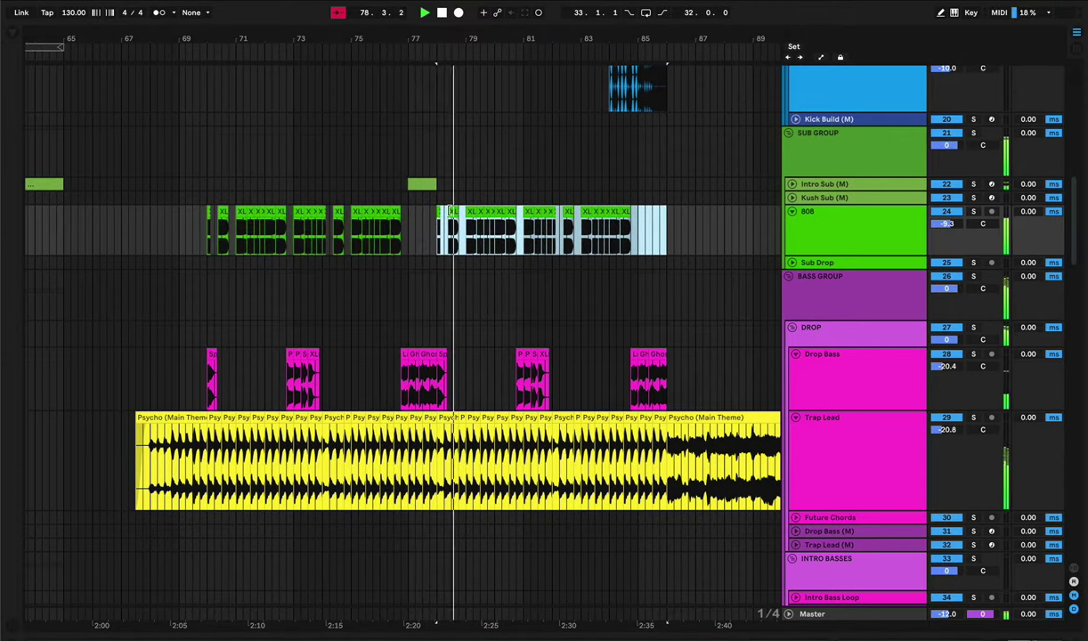
pyautogui.click(198, 218)
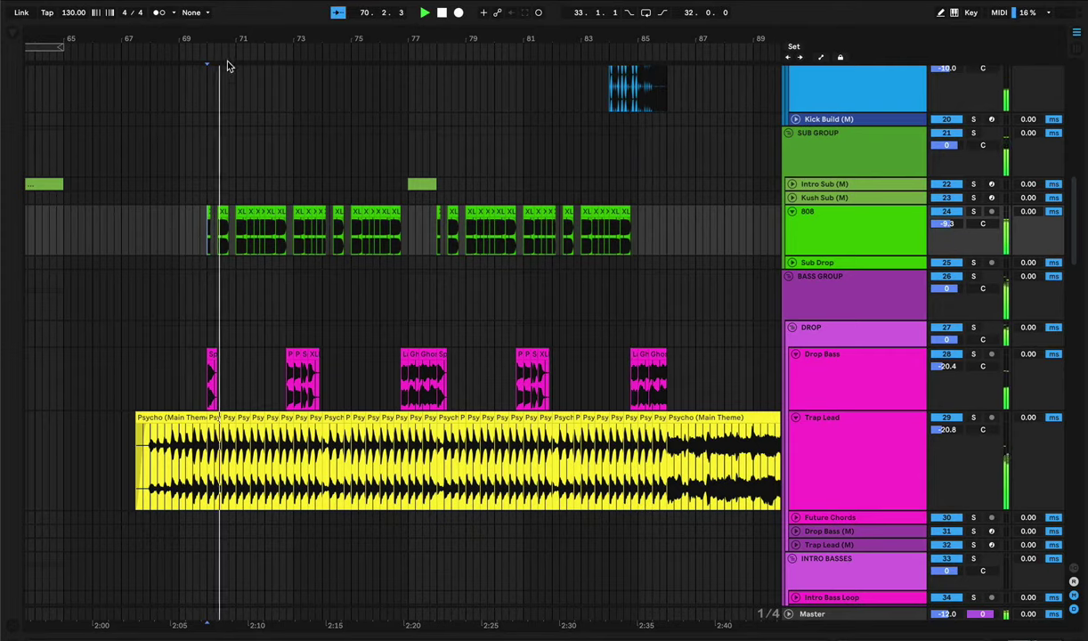
# - Copy the Intro Sub clip at bar 77 onto the Fart Bass track at the same bar
pyautogui.moveTo(240, 39); pyautogui.dragTo(268, 101)
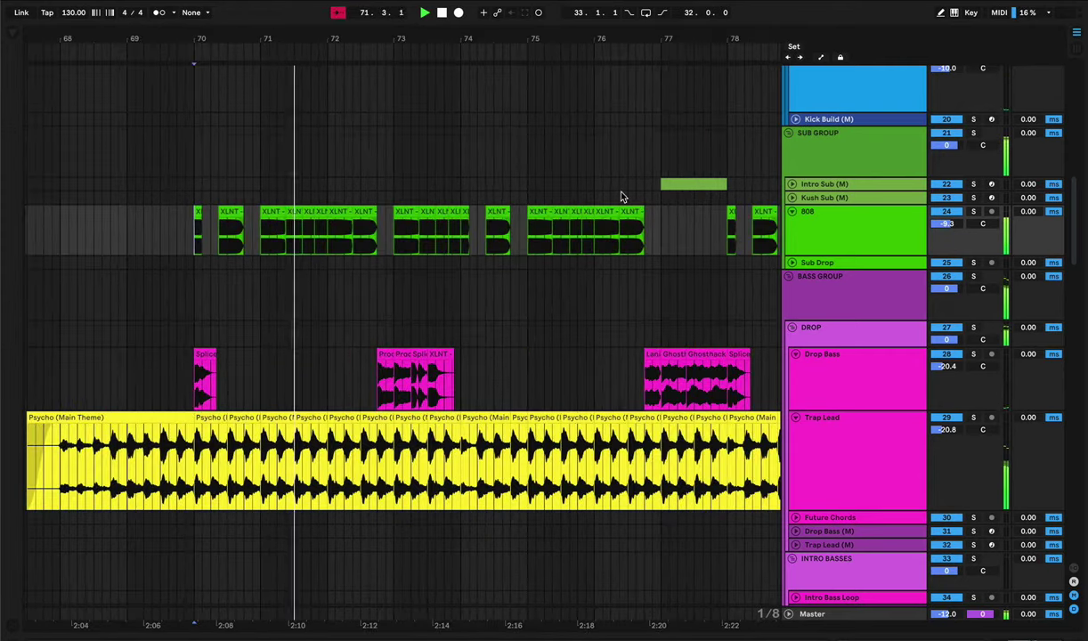
pyautogui.hscroll(3, 543, 179)
pyautogui.click(567, 185)
pyautogui.scroll(-3, 564, 228)
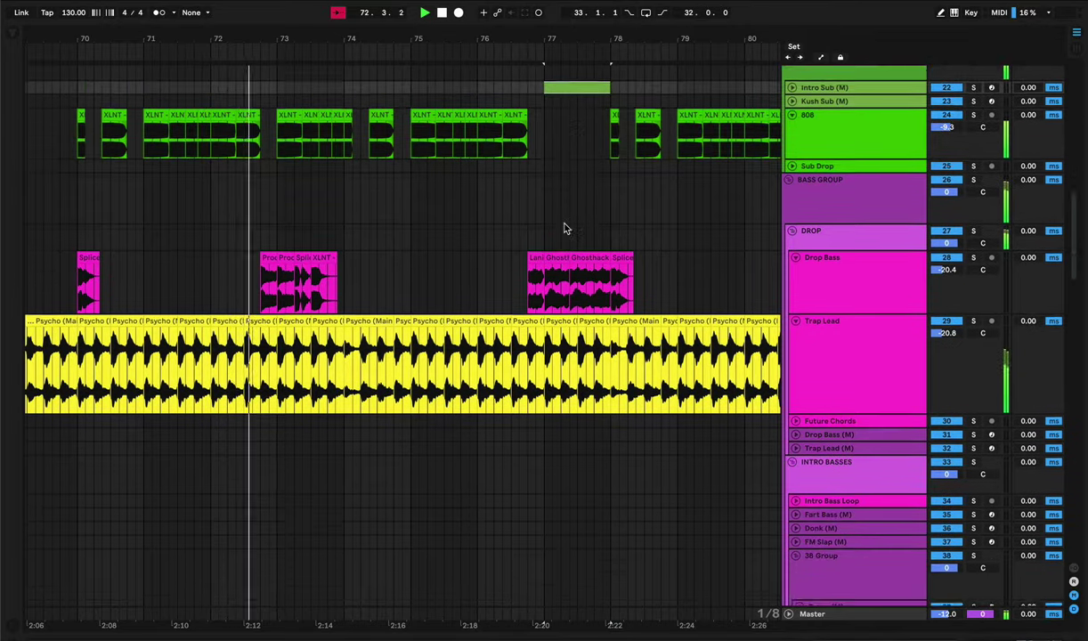
pyautogui.scroll(-15, 564, 228)
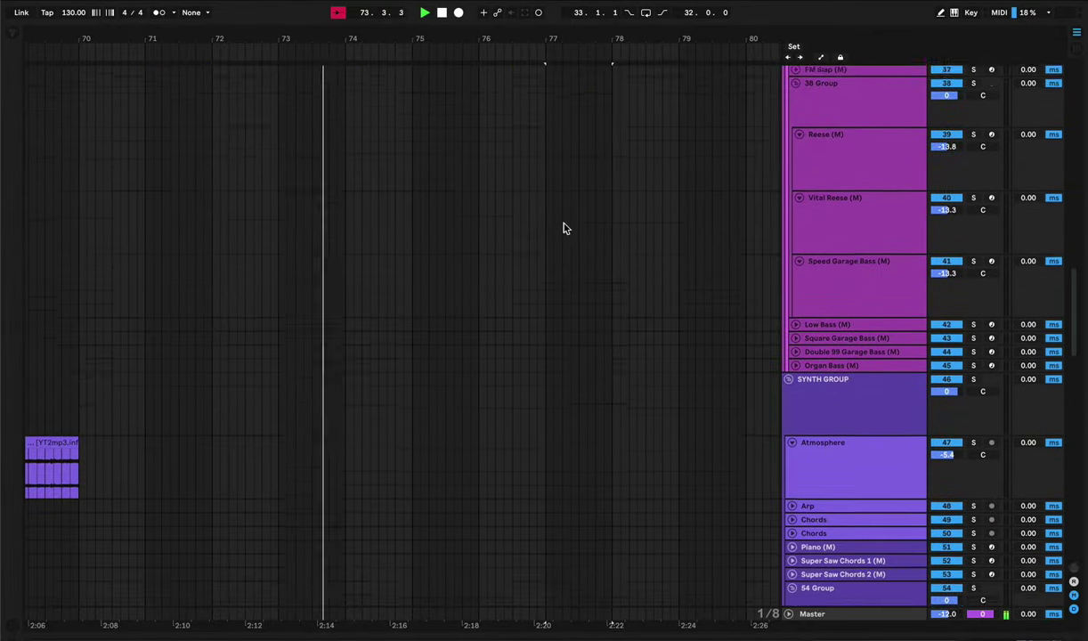
pyautogui.scroll(5, 538, 255)
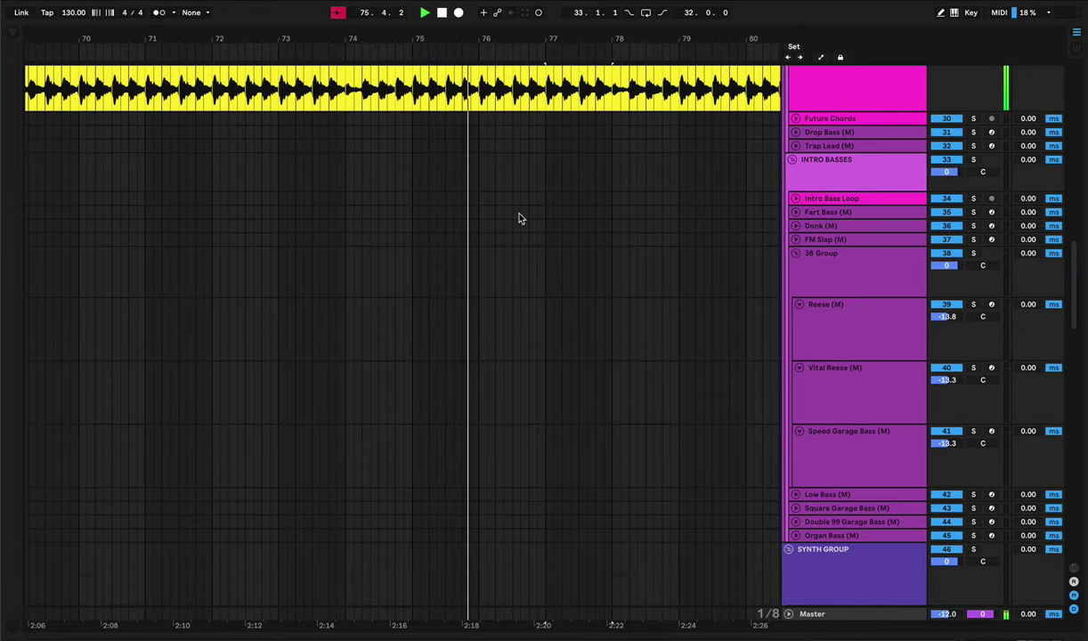
pyautogui.click(547, 215)
pyautogui.press('super+v')
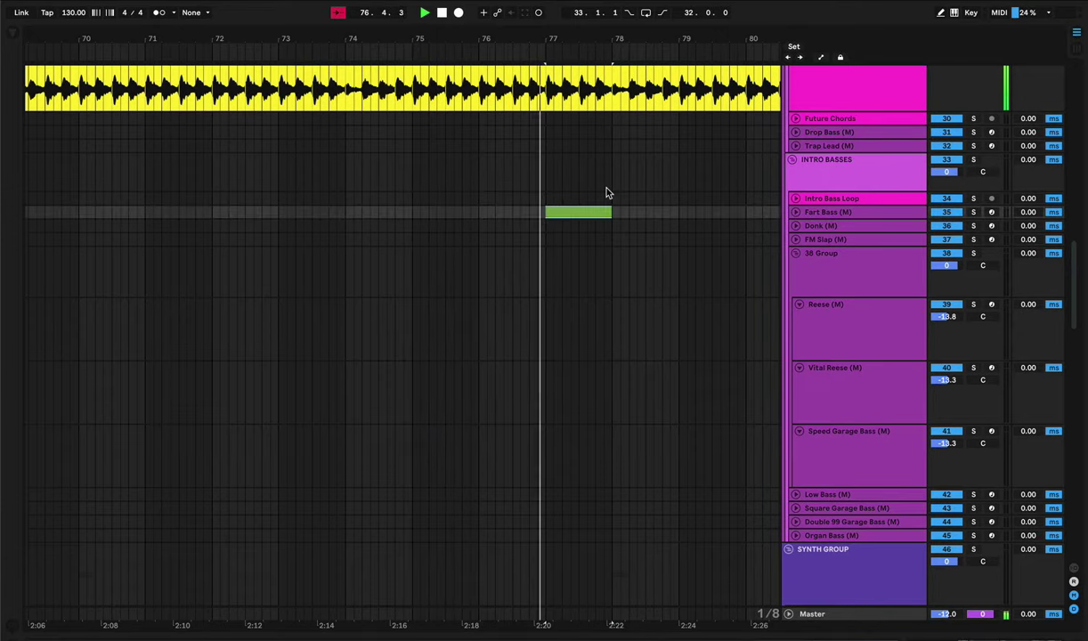
# - Audition the Fart Bass clip in solo, and return to the full mix
pyautogui.press('s')
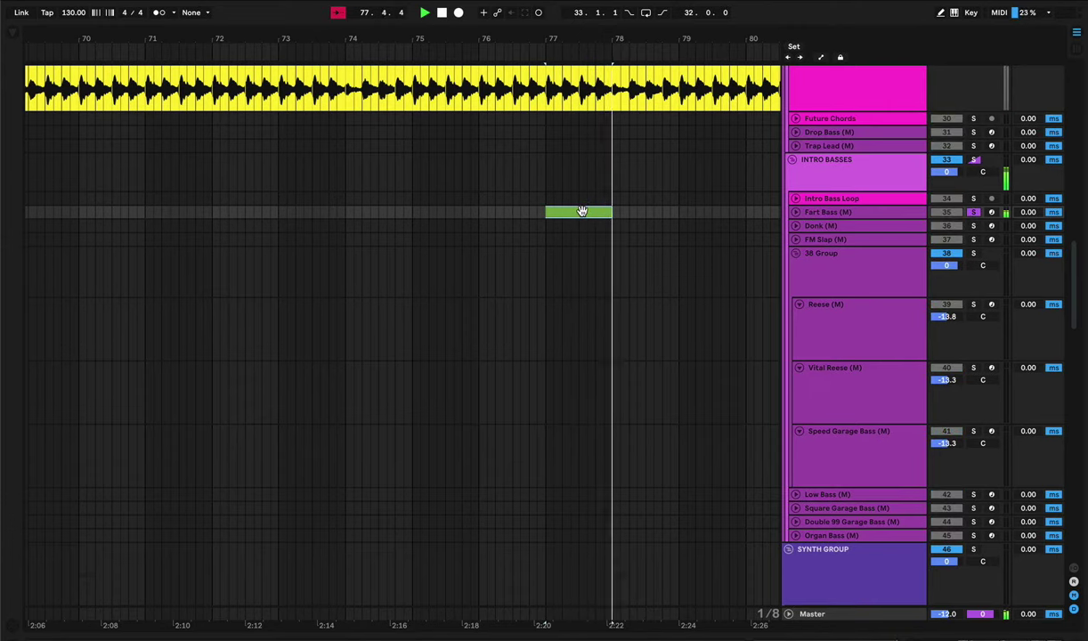
pyautogui.press('space')
pyautogui.press('space')
pyautogui.press('s')
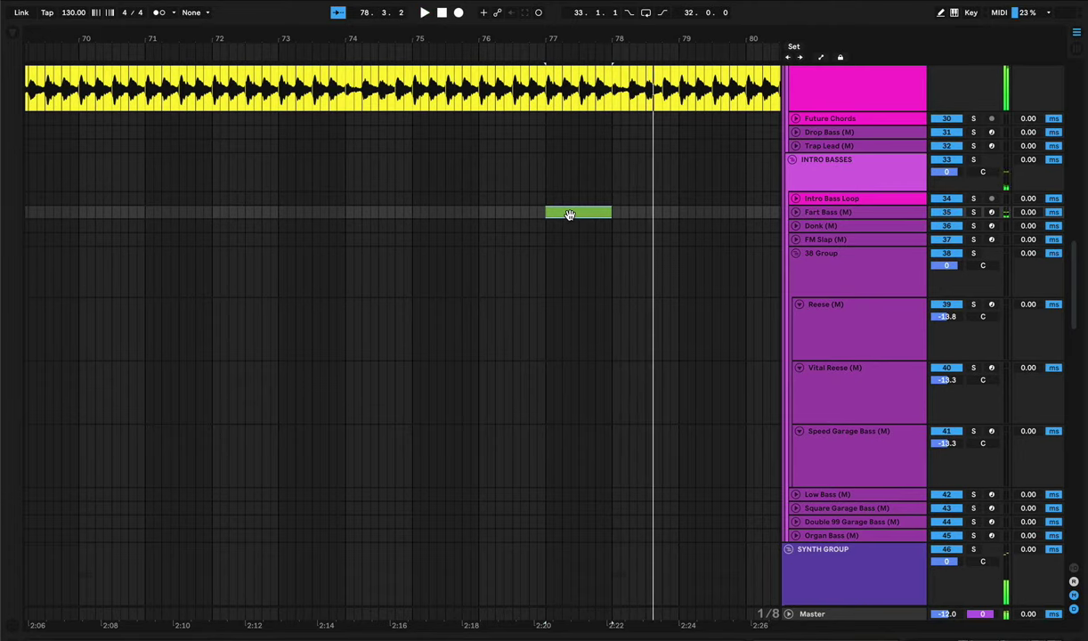
# - Copy the Fart Bass clip to the Reese track at bar 77 and transpose its notes up to A#3 and A3
pyautogui.moveTo(561, 212); pyautogui.dragTo(568, 319)
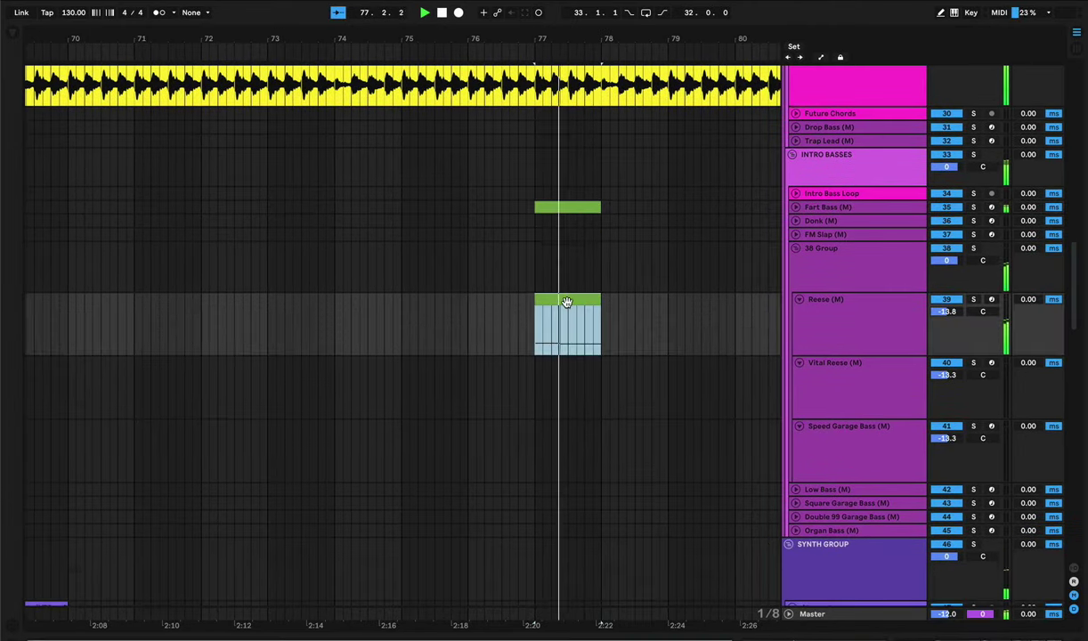
pyautogui.doubleClick(567, 302)
pyautogui.click(545, 412)
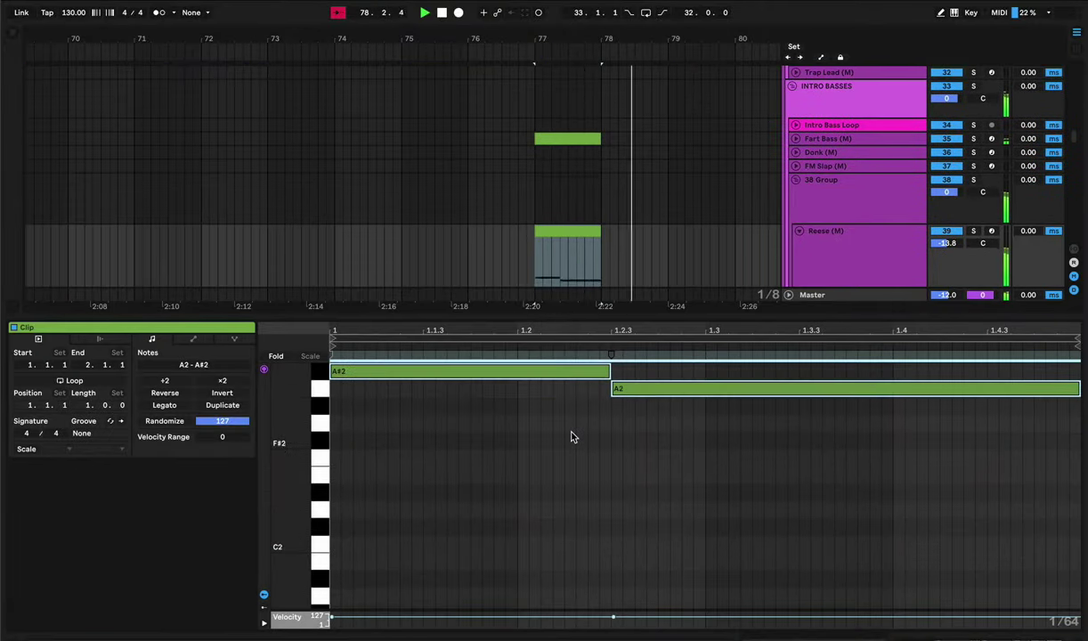
pyautogui.press('space')
# - Raise the Reese track's EQ Eight 1 Frequency A automation to about 138 Hz across bar 77, and play it back
pyautogui.press('a')
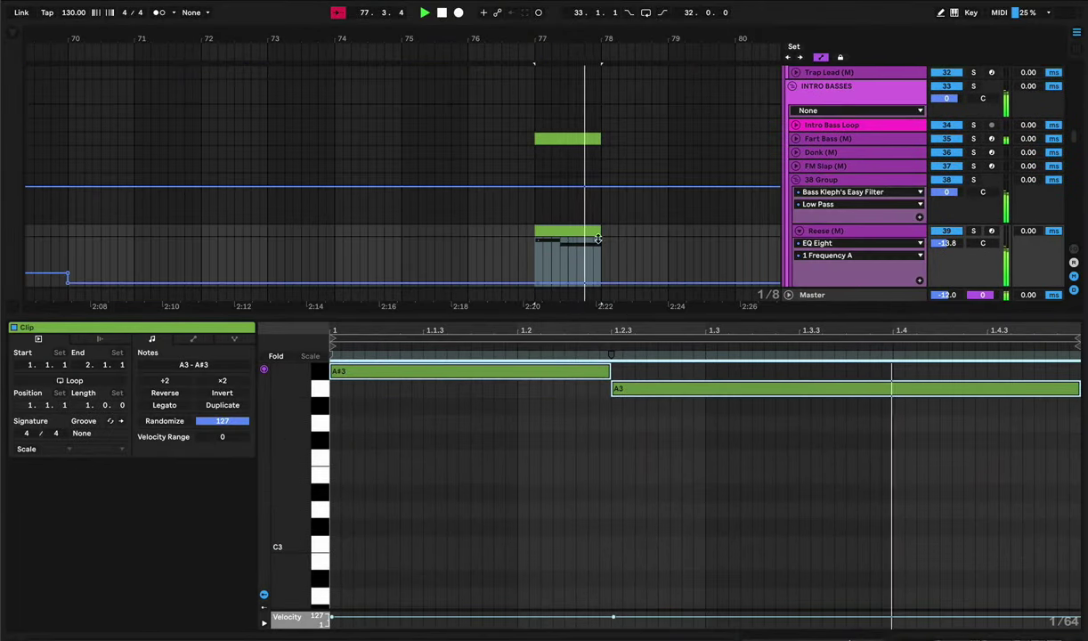
pyautogui.scroll(-1, 567, 223)
pyautogui.press('space')
pyautogui.press('space')
pyautogui.click(531, 256)
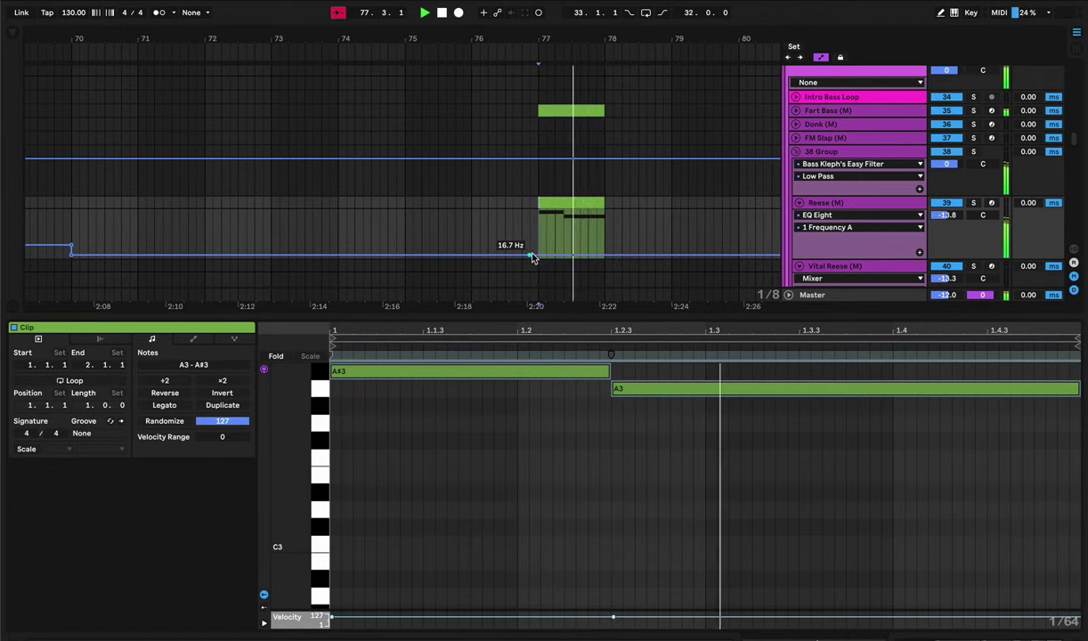
pyautogui.moveTo(546, 256); pyautogui.dragTo(529, 241)
pyautogui.moveTo(599, 249); pyautogui.dragTo(613, 242)
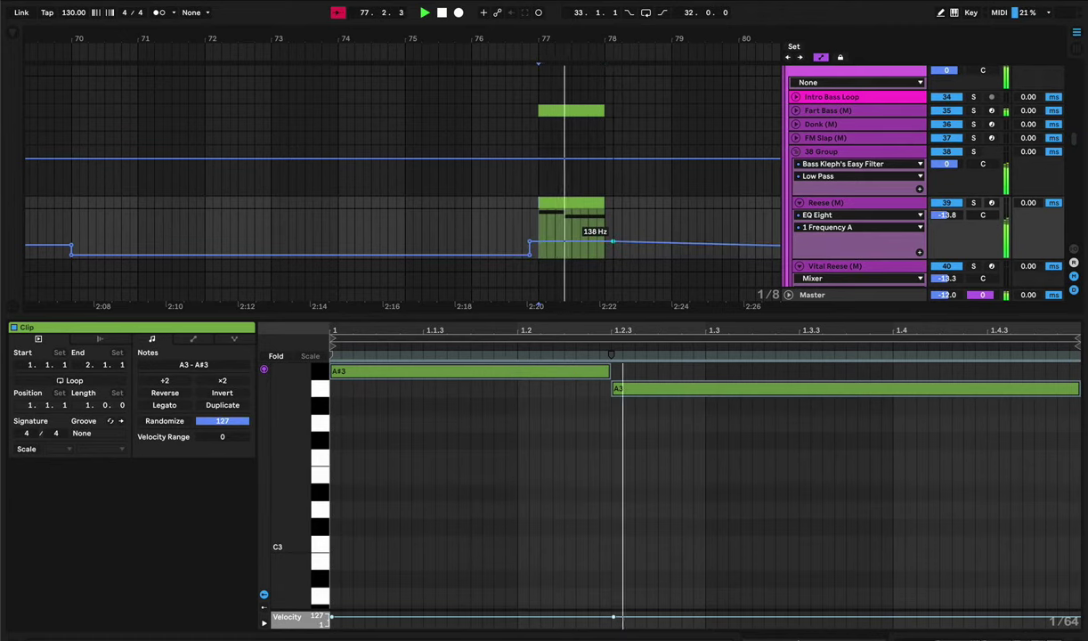
pyautogui.press('a')
pyautogui.press('space')
pyautogui.press('space')
# - Copy the Reese clip to the Vital Reese track at bar 77 and transpose its notes down an octave to A#2 and A2
pyautogui.click(558, 204)
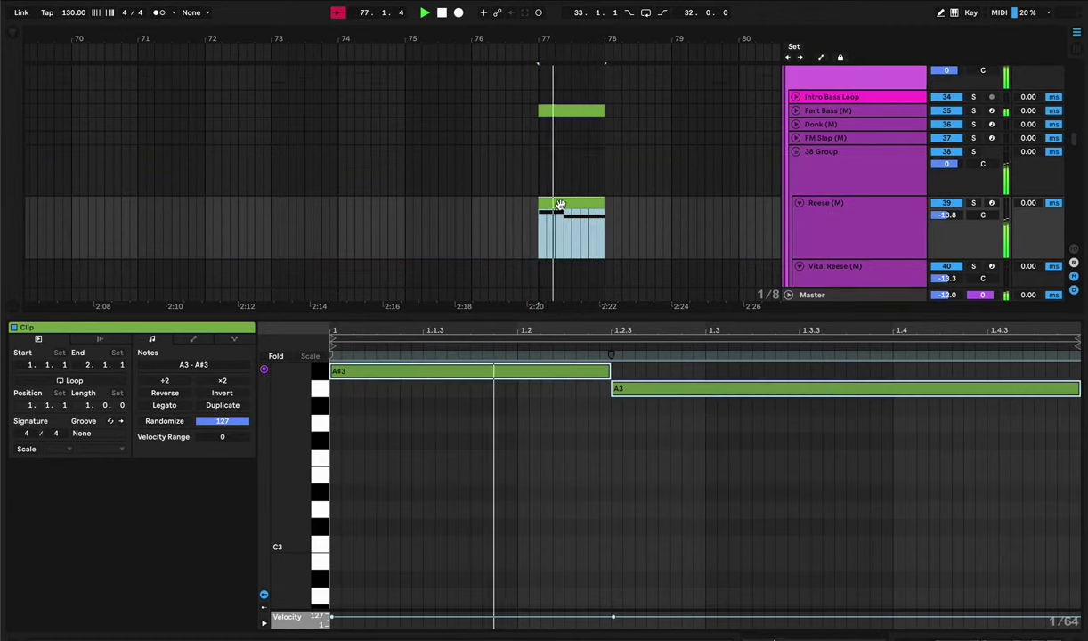
pyautogui.scroll(-2, 585, 156)
pyautogui.moveTo(586, 151); pyautogui.dragTo(576, 202)
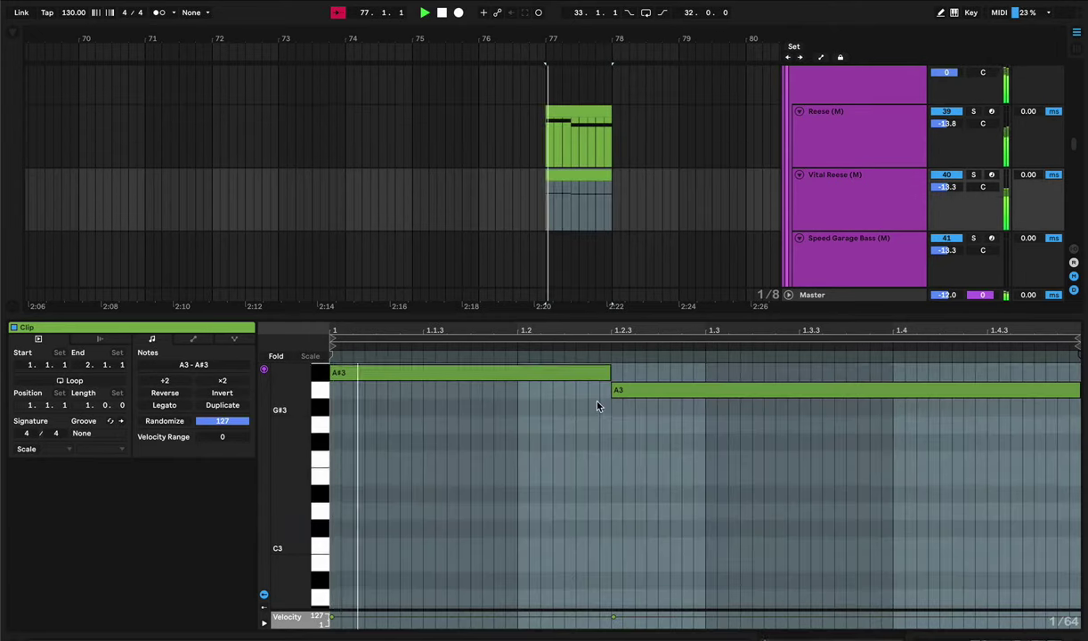
pyautogui.hotkey('ctrl', 'a')
pyautogui.hotkey('shift', 'Down')
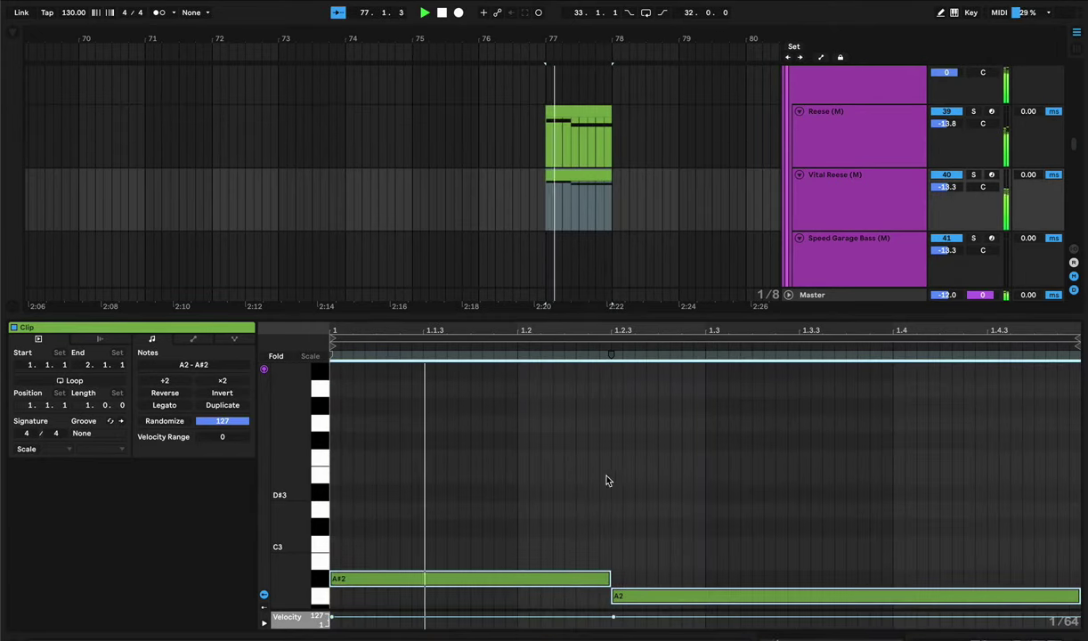
pyautogui.hotkey('ctrl', 'alt', 'l')
pyautogui.click(652, 279)
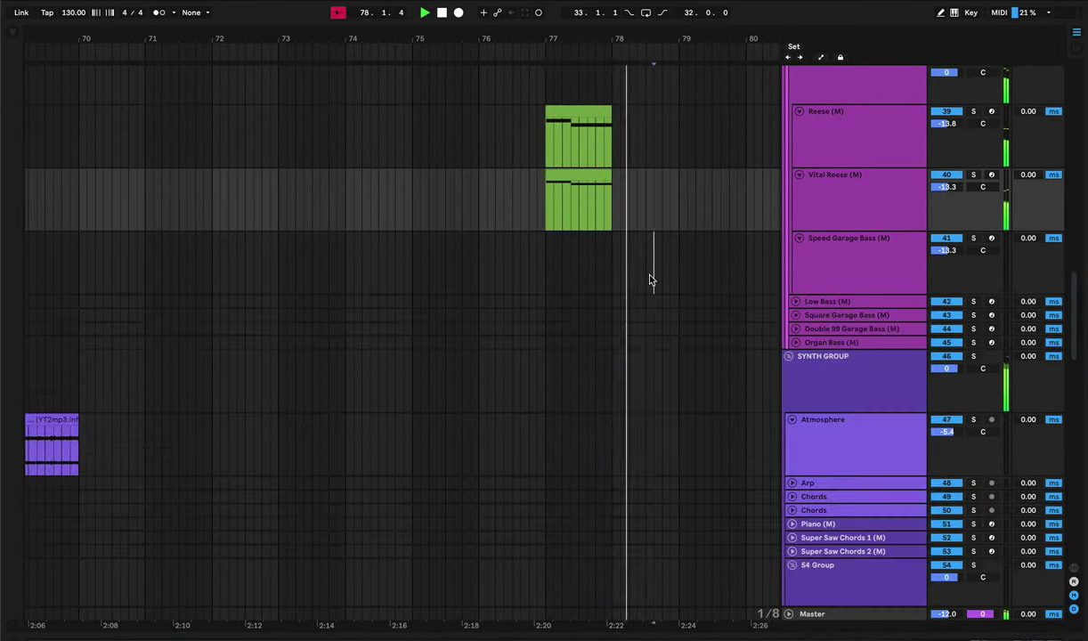
# - Delete the drum loop, drum fill and build snare audio after bar 85, and play back from bar 83
pyautogui.moveTo(583, 37); pyautogui.dragTo(583, 4)
pyautogui.scroll(15, 547, 143)
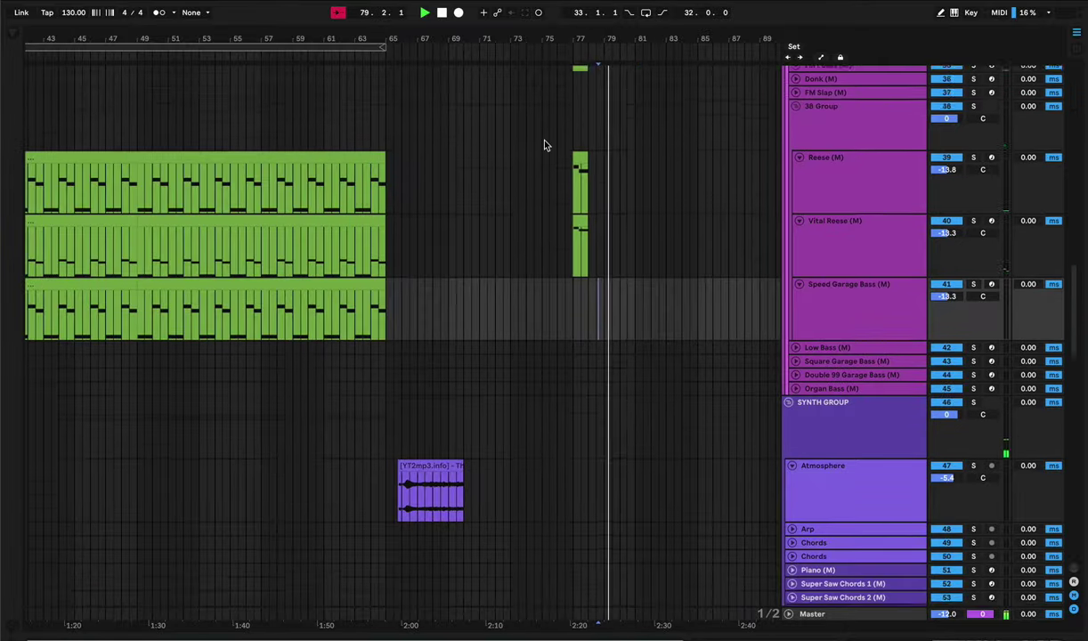
pyautogui.scroll(5, 544, 133)
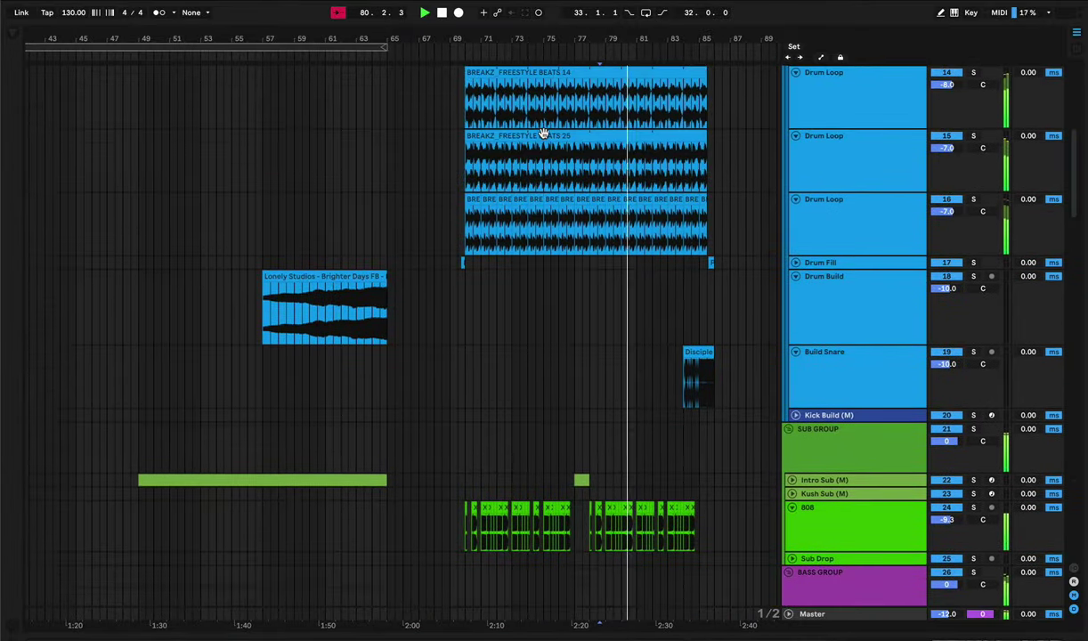
pyautogui.scroll(3, 534, 148)
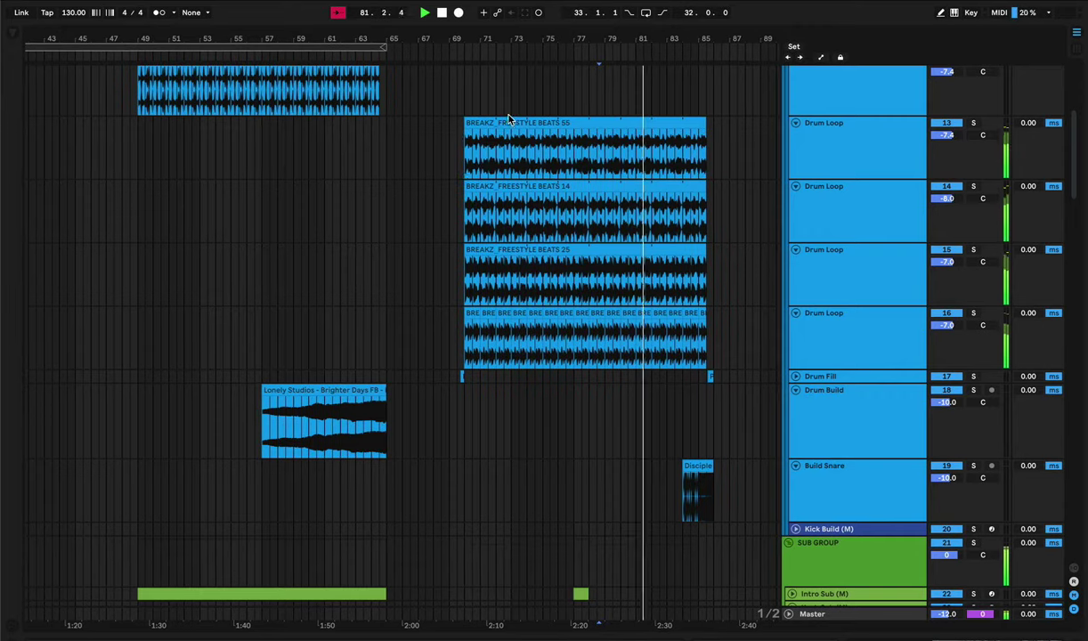
pyautogui.hscroll(-1, 481, 105)
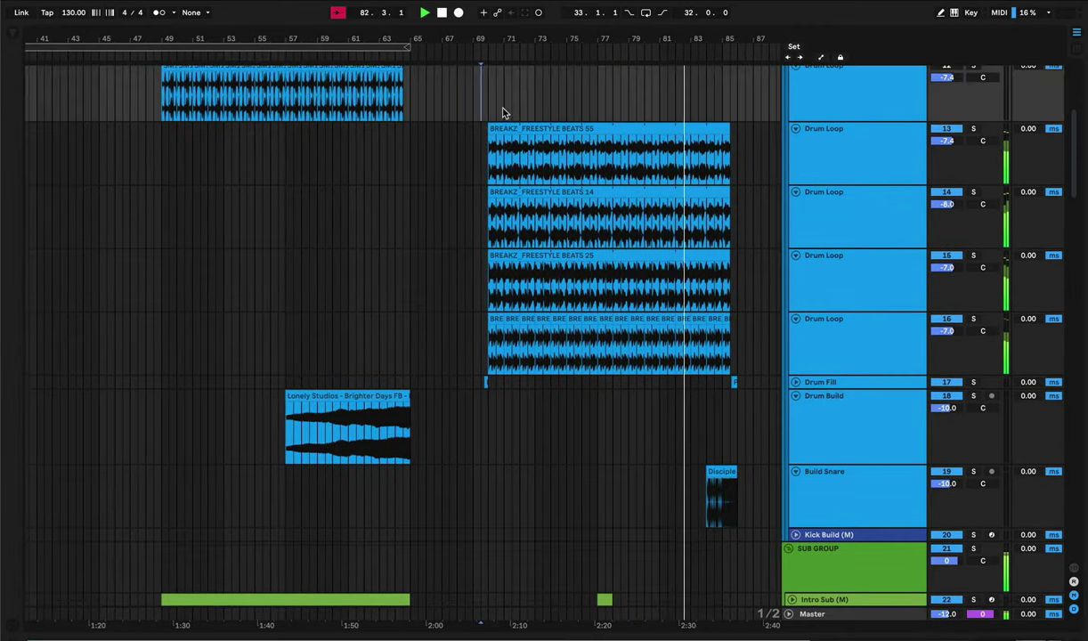
pyautogui.hscroll(5, 508, 113)
pyautogui.moveTo(574, 39); pyautogui.dragTo(567, 68)
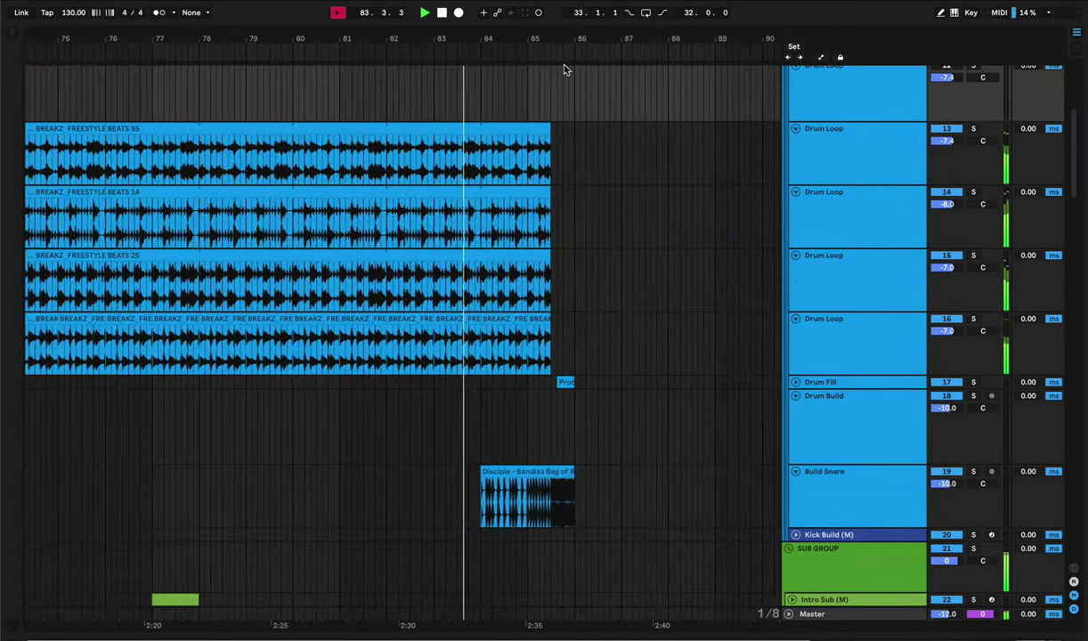
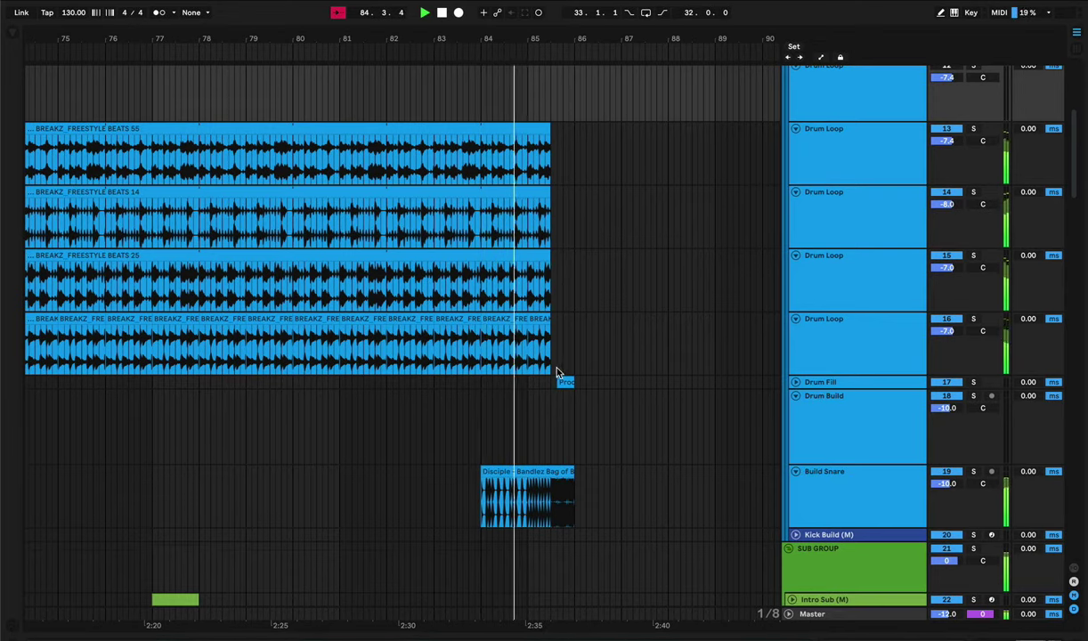
pyautogui.press('space')
pyautogui.moveTo(581, 361); pyautogui.dragTo(527, 75)
pyautogui.press('Delete')
pyautogui.click(438, 144)
pyautogui.press('space')
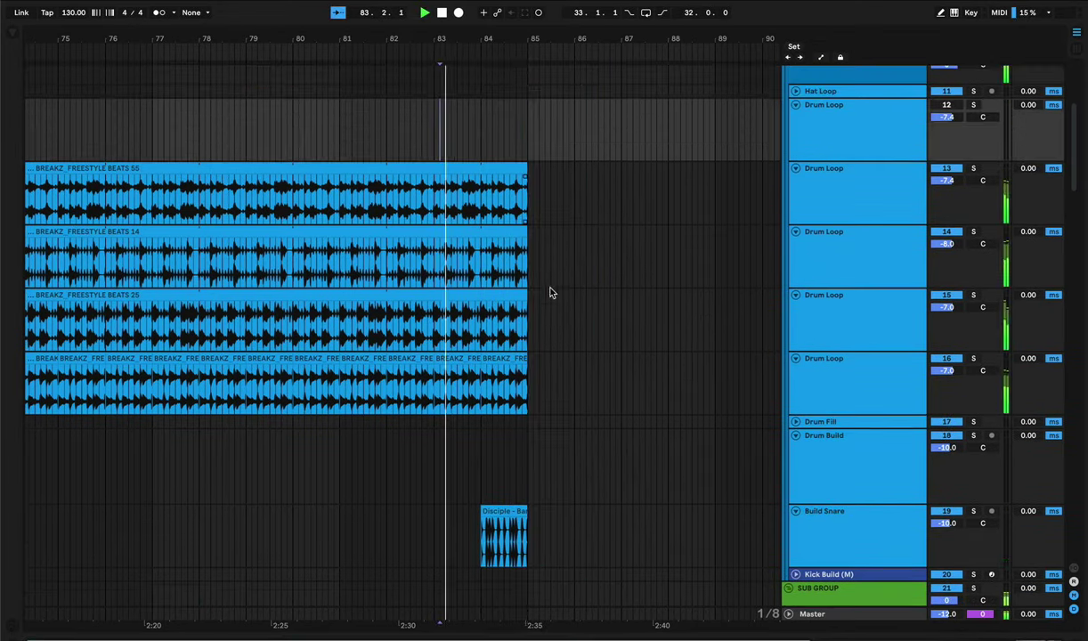
# - Move the last reverse crash half a bar earlier so it ends at bar 85, and delete the drum group's material beyond bar 85
pyautogui.scroll(6, 543, 285)
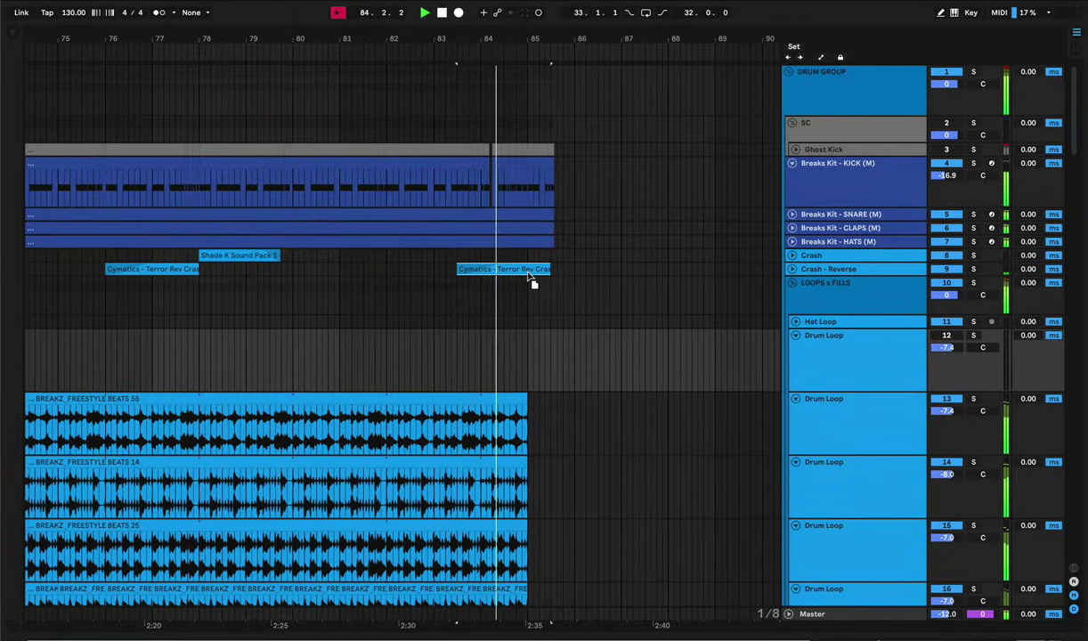
pyautogui.moveTo(538, 269); pyautogui.dragTo(586, 95)
pyautogui.press('space')
pyautogui.press('Delete')
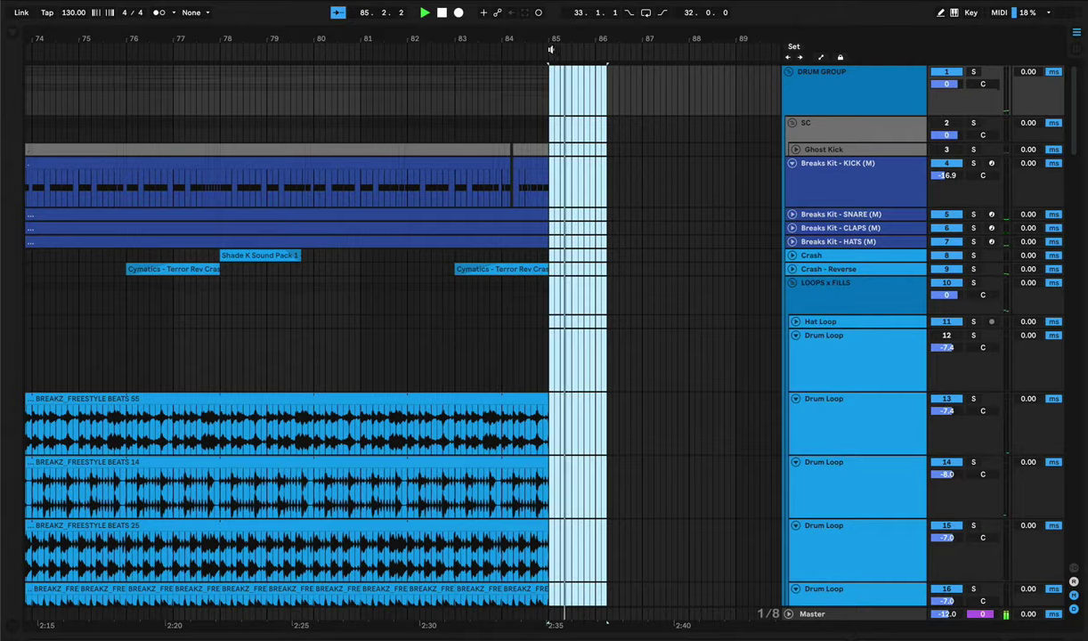
# - Duplicate the last half beat of the Ghost Kick and Breaks Kit kick clips past bar 85, and play back from bar 84
pyautogui.moveTo(550, 42); pyautogui.dragTo(543, 191)
pyautogui.click(481, 183)
pyautogui.press('space')
pyautogui.click(509, 178)
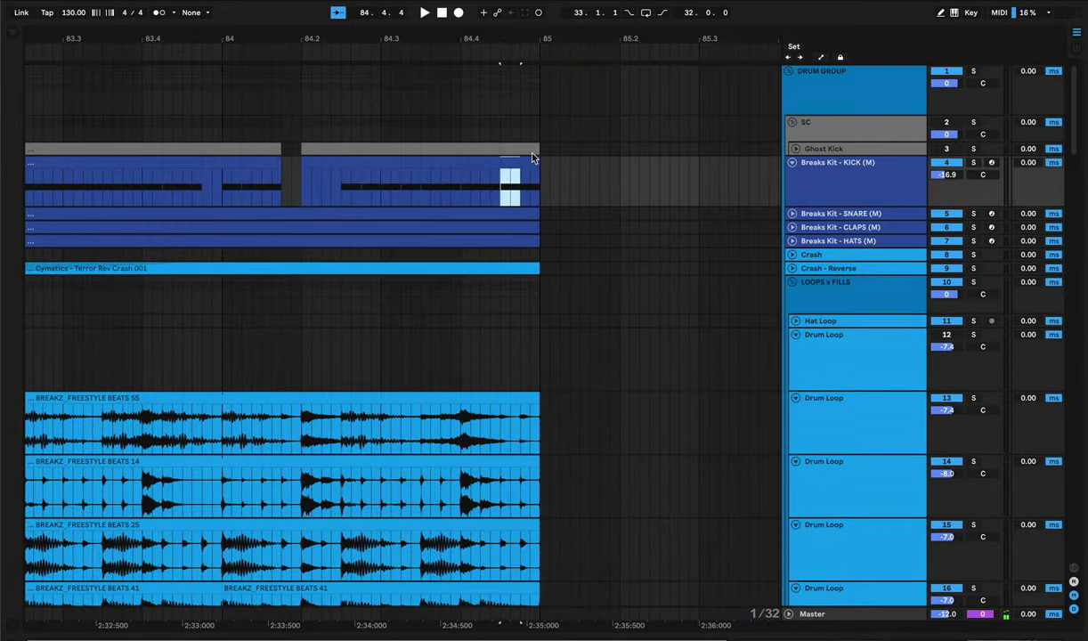
pyautogui.press('super+d')
pyautogui.scroll(-1, 535, 147)
pyautogui.click(440, 116)
pyautogui.press('space')
pyautogui.hscroll(1, 459, 135)
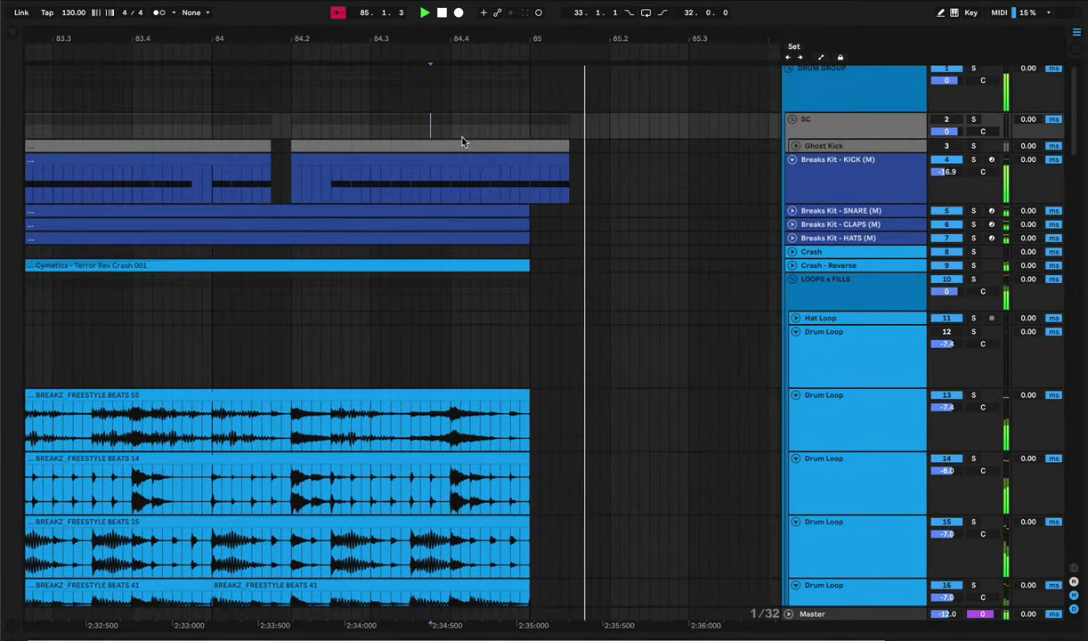
pyautogui.moveTo(501, 39); pyautogui.dragTo(497, 5)
pyautogui.press('space')
pyautogui.press('space')
# - Delete the Drop Bass and Trap Lead audio between bars 85 and 86, and move the remaining Psycho theme clip to about bar 95
pyautogui.scroll(-12, 431, 205)
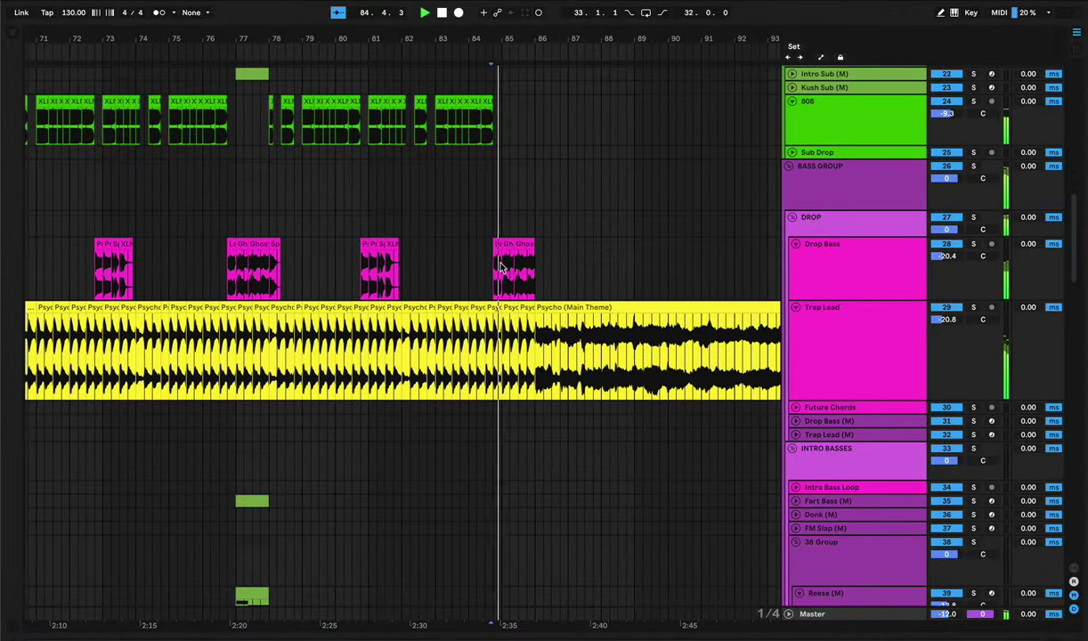
pyautogui.press('space')
pyautogui.hscroll(1, 532, 347)
pyautogui.press('Delete')
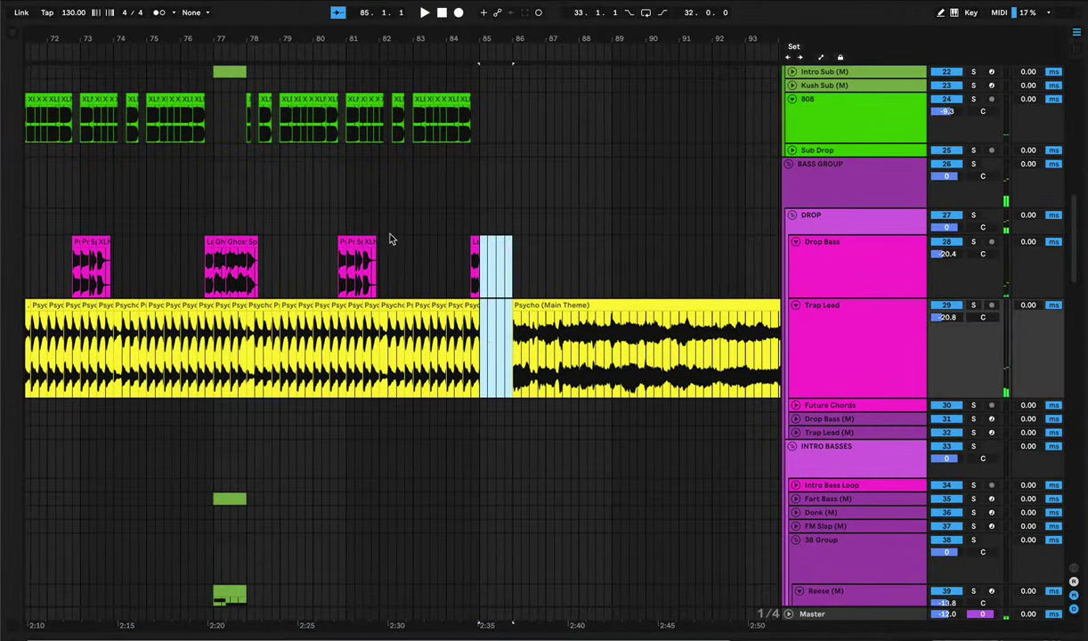
pyautogui.click(405, 221)
pyautogui.press('space')
pyautogui.moveTo(468, 37); pyautogui.dragTo(469, 8)
pyautogui.moveTo(496, 304); pyautogui.dragTo(588, 306)
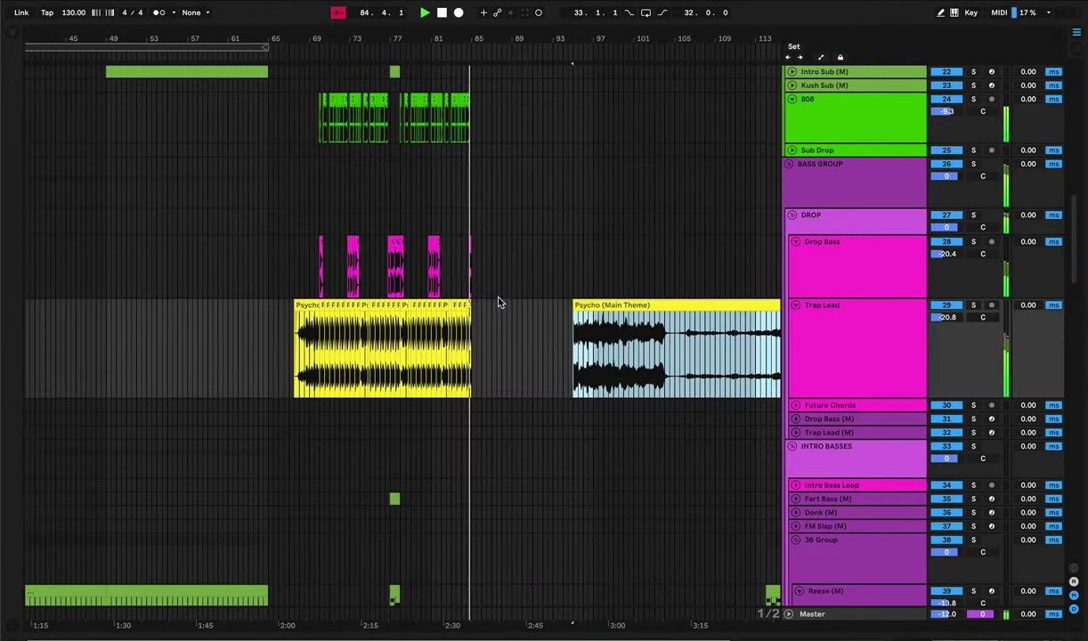
# - Play back the lead-in and drop from bar 68, checking the Atmosphere clip's end against the brass and synth stabs at bar 70
pyautogui.click(304, 224)
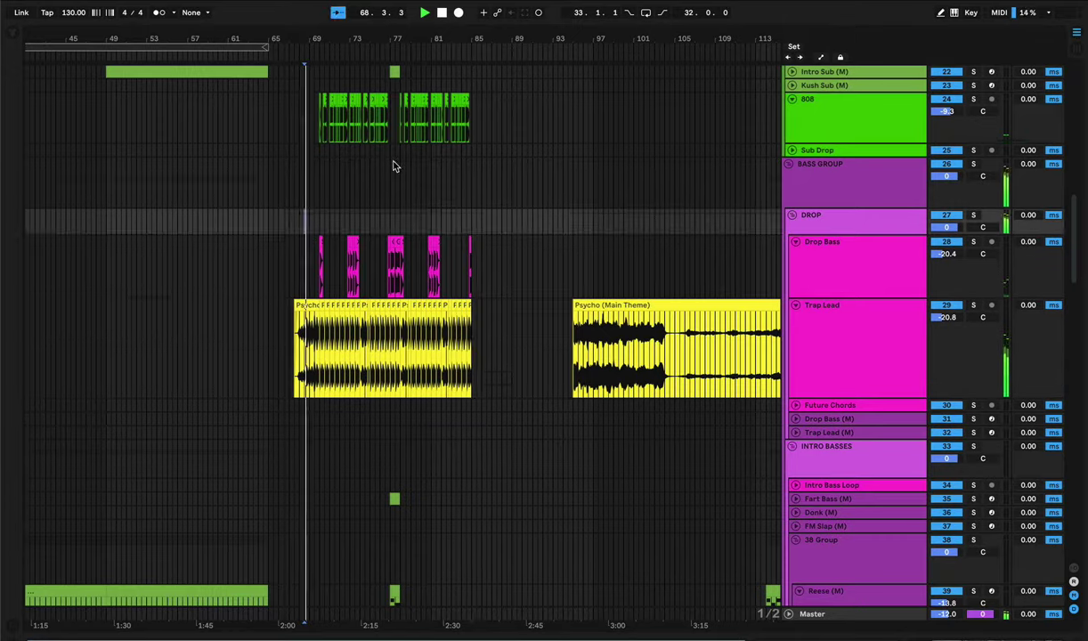
pyautogui.hscroll(-1, 419, 169)
pyautogui.hscroll(1, 452, 169)
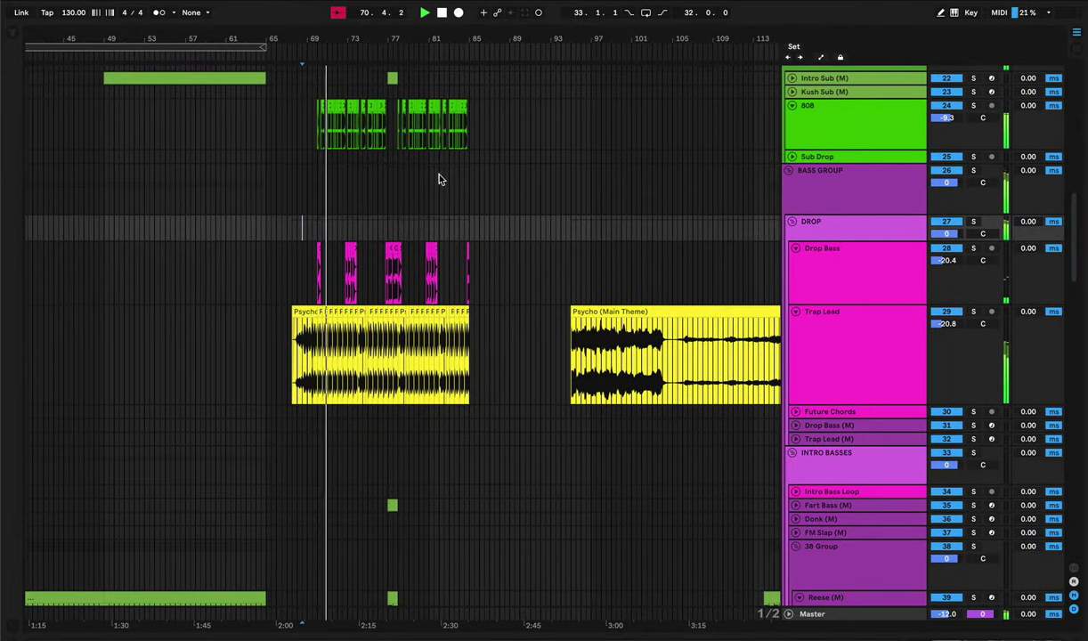
pyautogui.scroll(-15, 403, 191)
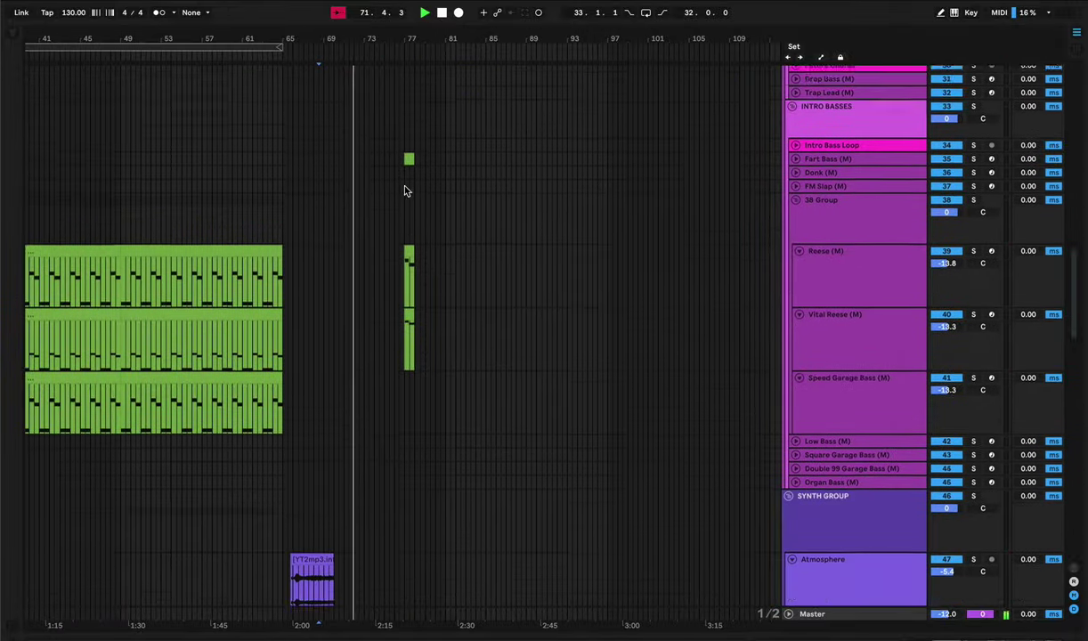
pyautogui.click(318, 189)
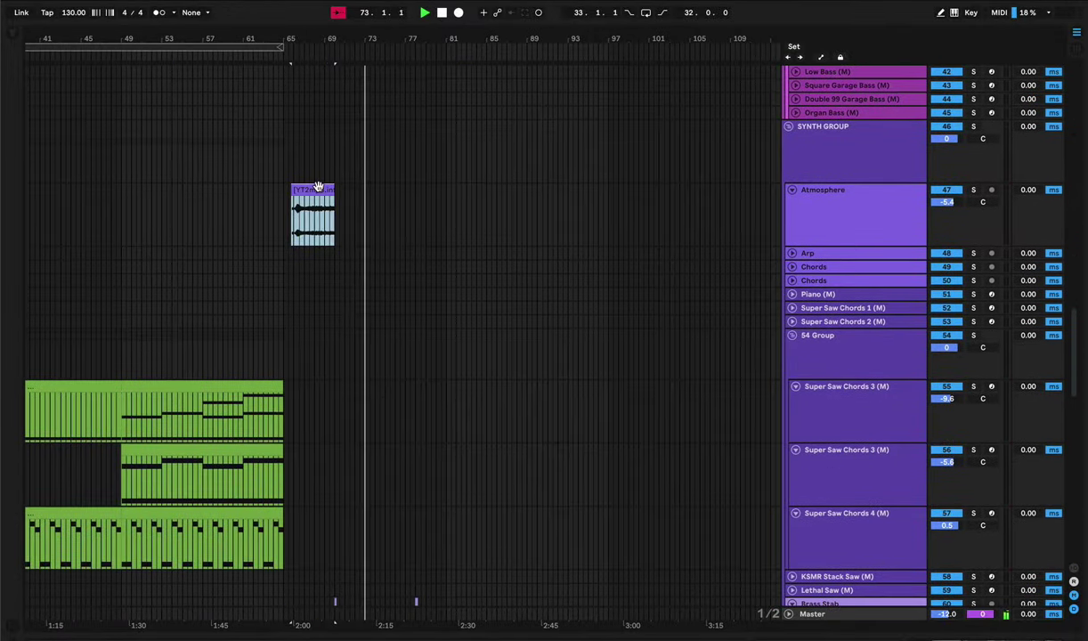
pyautogui.moveTo(416, 41); pyautogui.dragTo(459, 38)
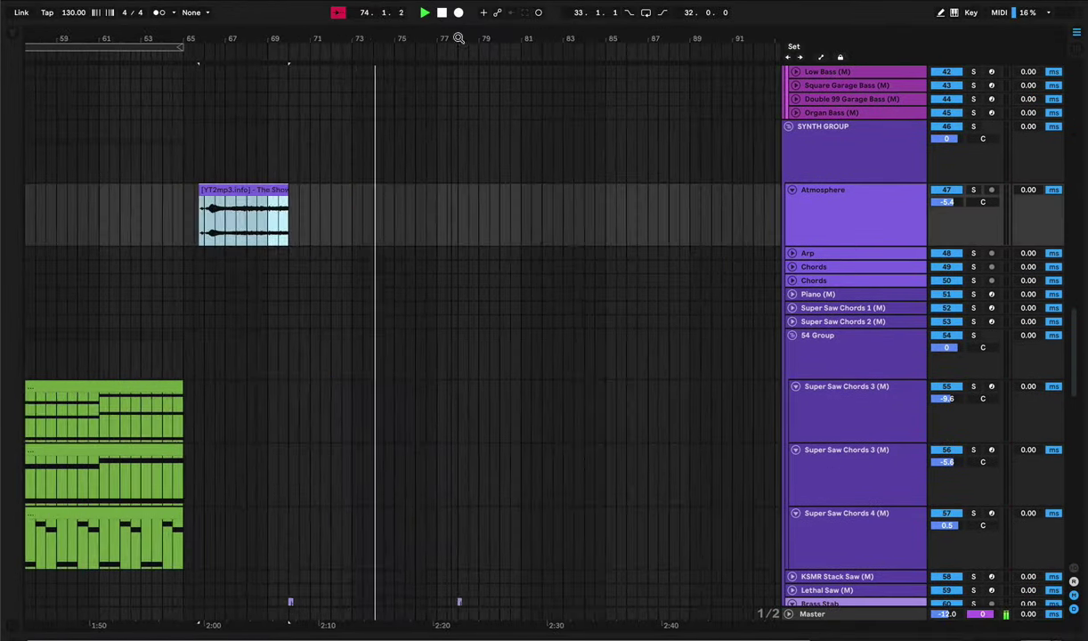
pyautogui.scroll(-5, 440, 136)
pyautogui.scroll(4, 428, 136)
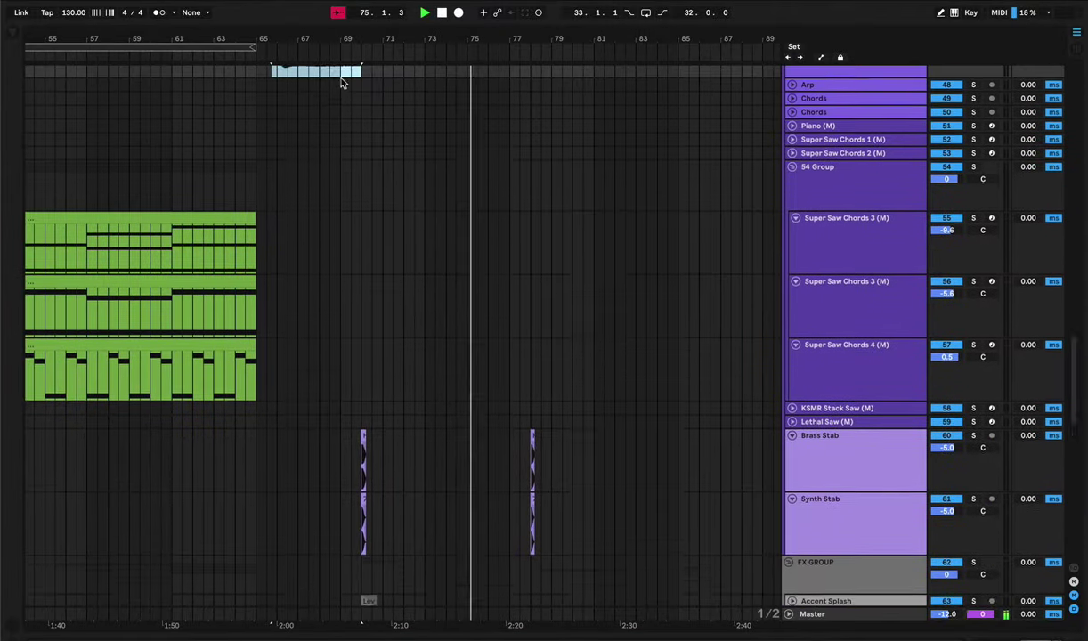
pyautogui.scroll(2, 339, 125)
pyautogui.click(338, 99)
pyautogui.press('space')
pyautogui.press('space')
pyautogui.moveTo(357, 37)
pyautogui.mouseDown()
pyautogui.moveTo(414, 112)
pyautogui.moveTo(392, 118)
pyautogui.moveTo(404, 119)
pyautogui.mouseUp()
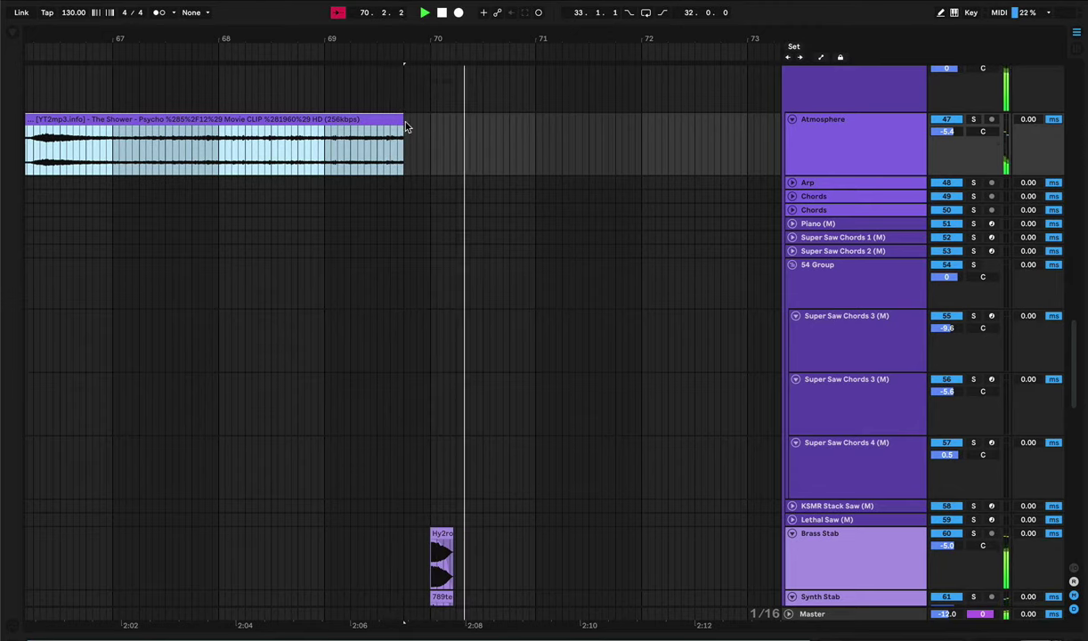
pyautogui.click(366, 85)
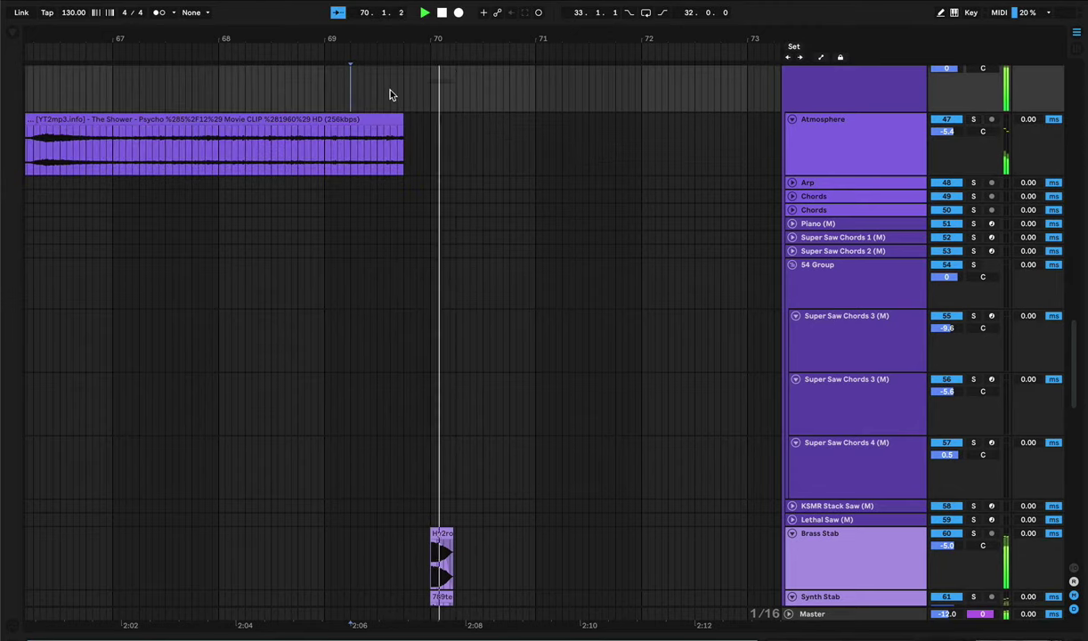
pyautogui.scroll(10, 398, 100)
pyautogui.scroll(5, 410, 105)
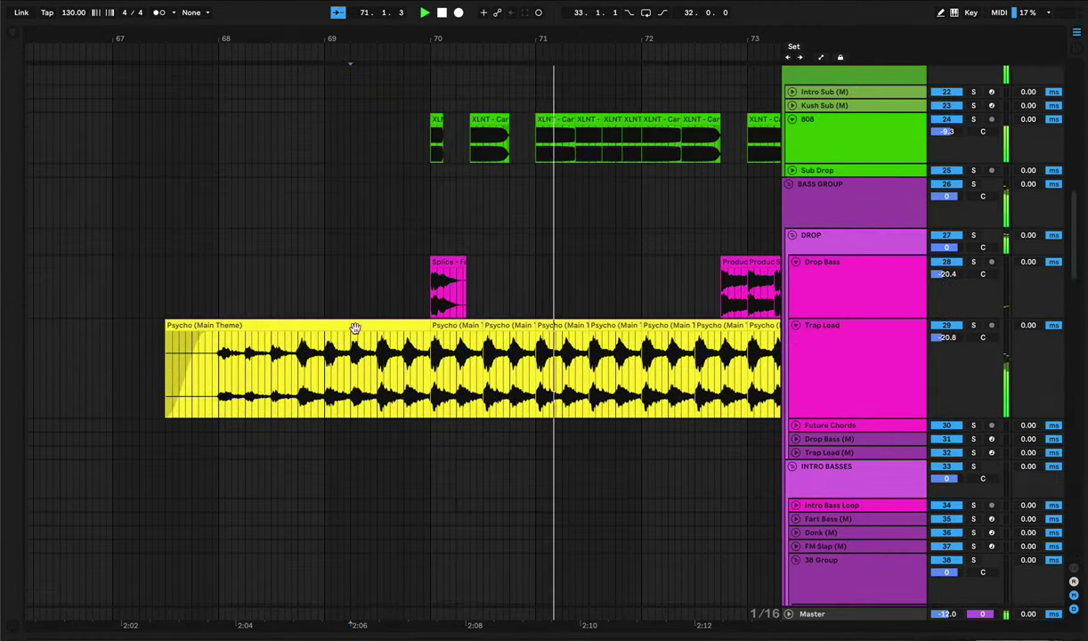
# - Try deleting the Trap Lead's last beat before bar 70, play it back, and undo the deletion
pyautogui.click(404, 374)
pyautogui.moveTo(404, 374); pyautogui.dragTo(434, 372)
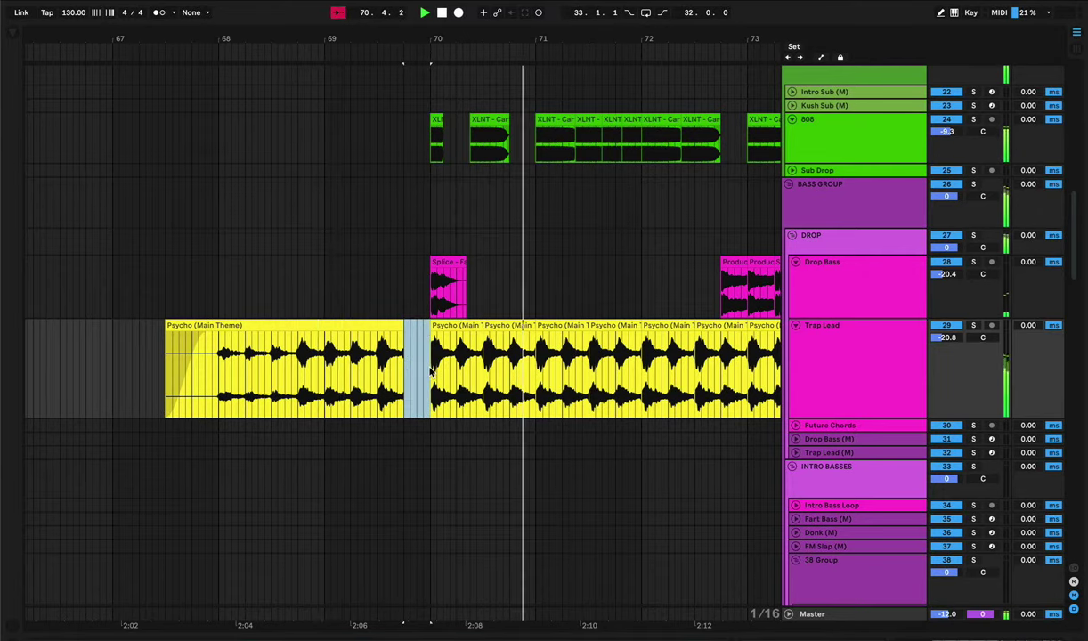
pyautogui.press('space')
pyautogui.press('space')
pyautogui.scroll(1, 430, 356)
pyautogui.hscroll(-1, 261, 299)
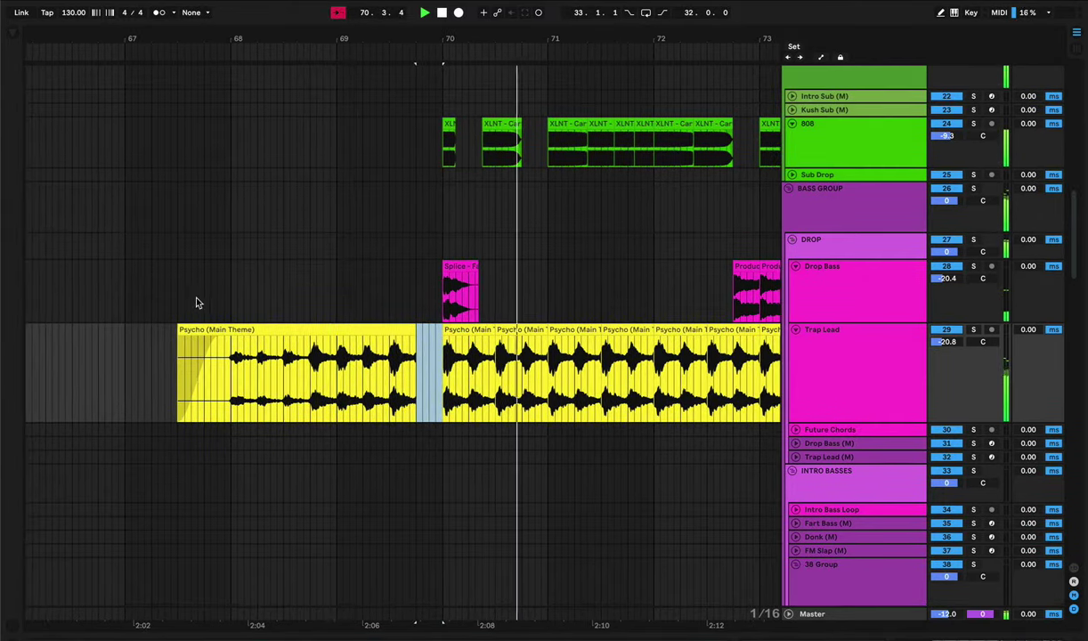
pyautogui.click(195, 276)
pyautogui.hscroll(1, 316, 274)
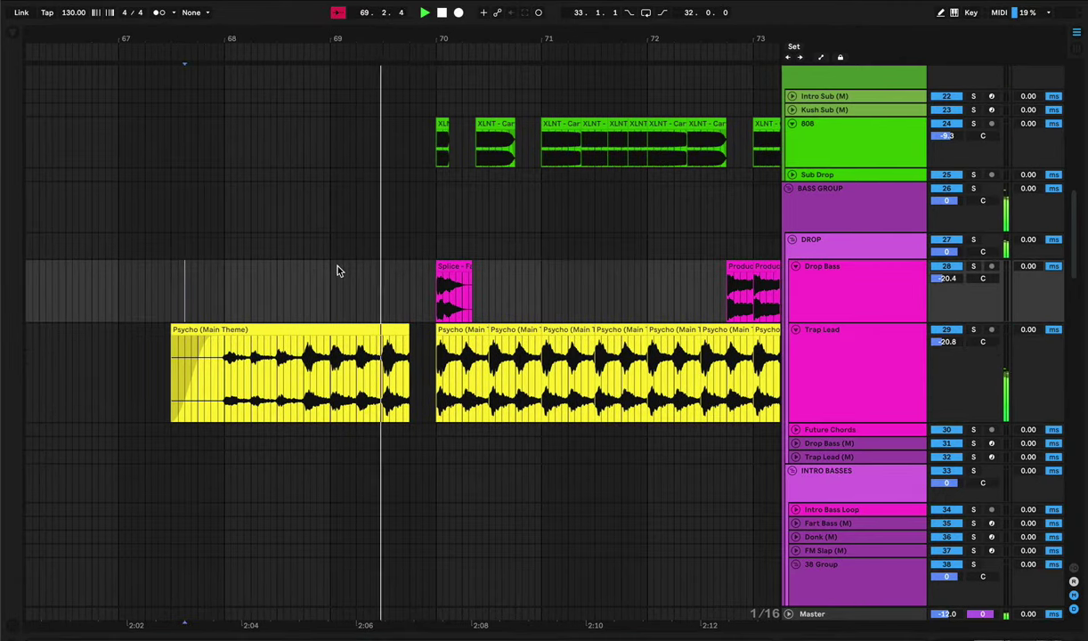
pyautogui.press('super+z')
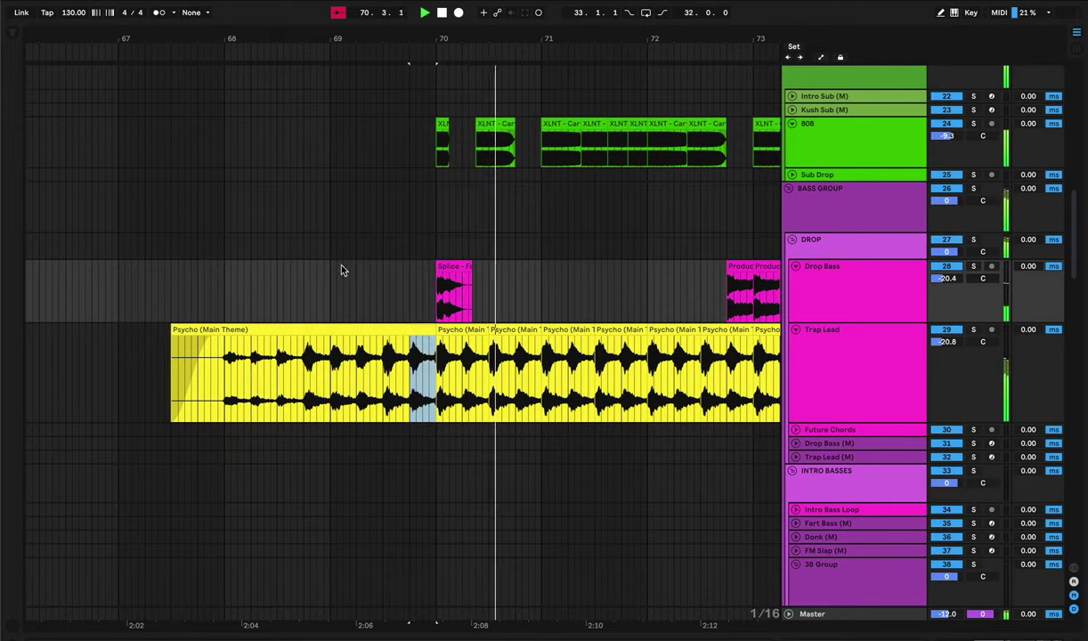
pyautogui.click(347, 269)
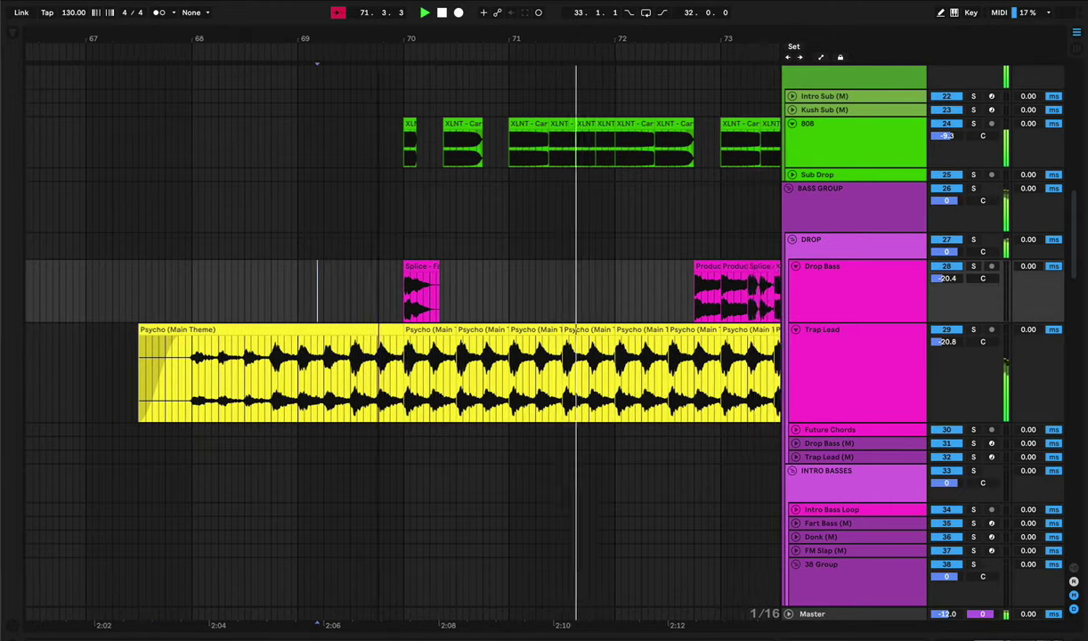
# - Delete the Trap Lead audio in the second half of bar 74's first beat, and play back from bar 73
pyautogui.scroll(-10, 367, 267)
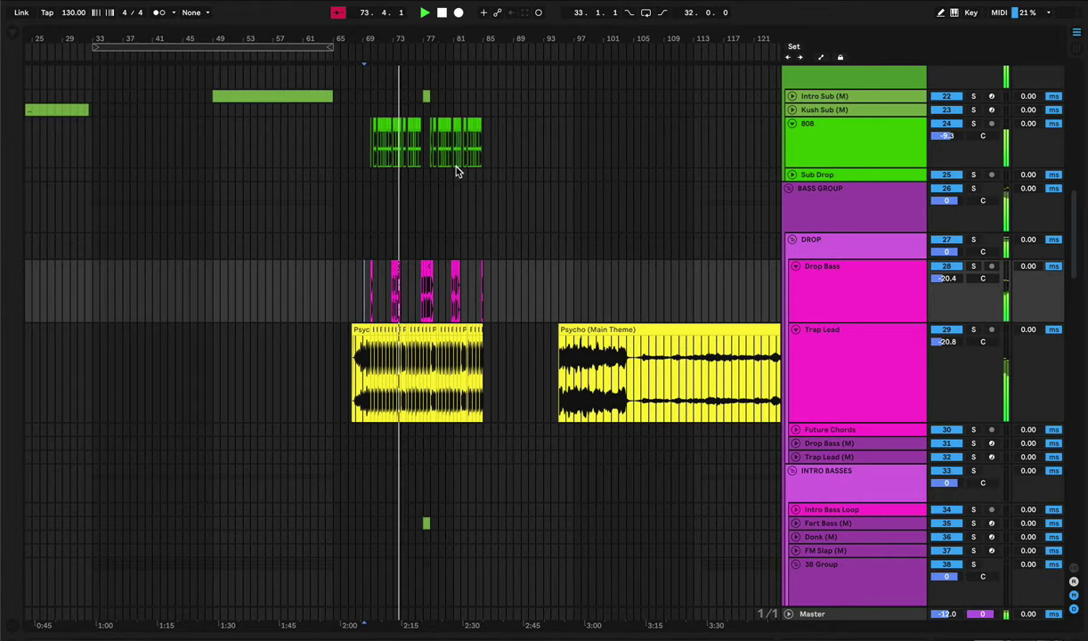
pyautogui.scroll(3, 456, 169)
pyautogui.hscroll(-2, 455, 169)
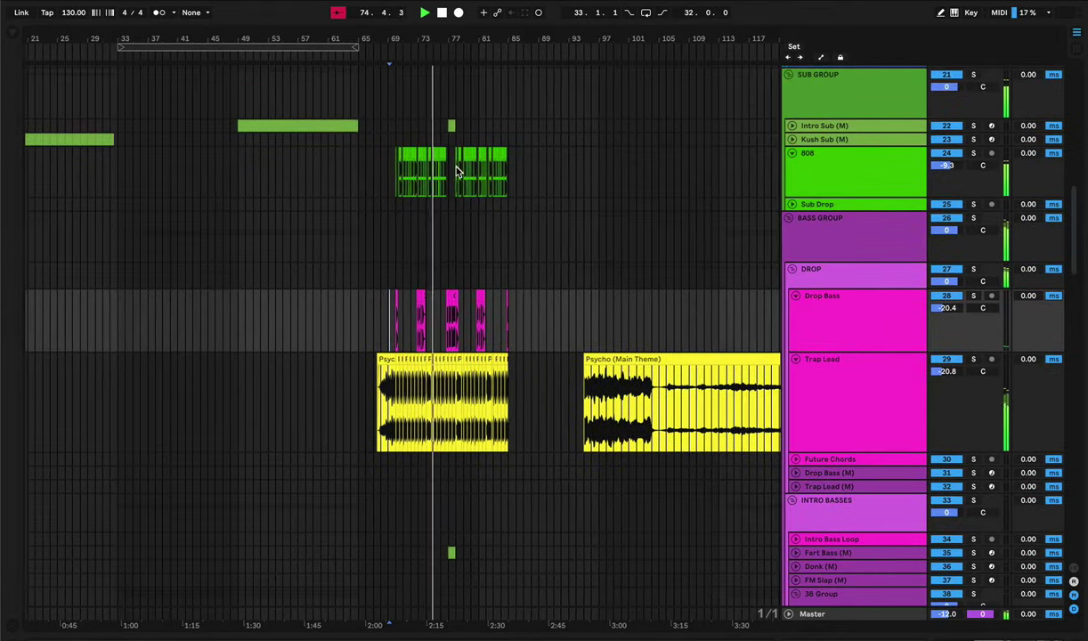
pyautogui.moveTo(423, 56); pyautogui.dragTo(433, 85)
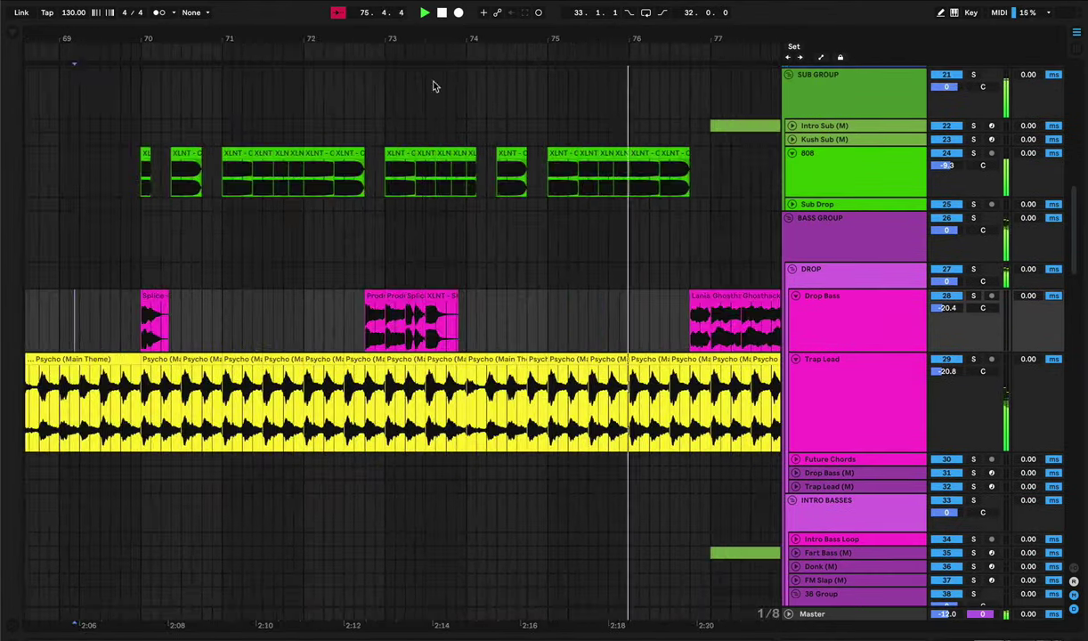
pyautogui.press('space')
pyautogui.moveTo(479, 394); pyautogui.dragTo(487, 394)
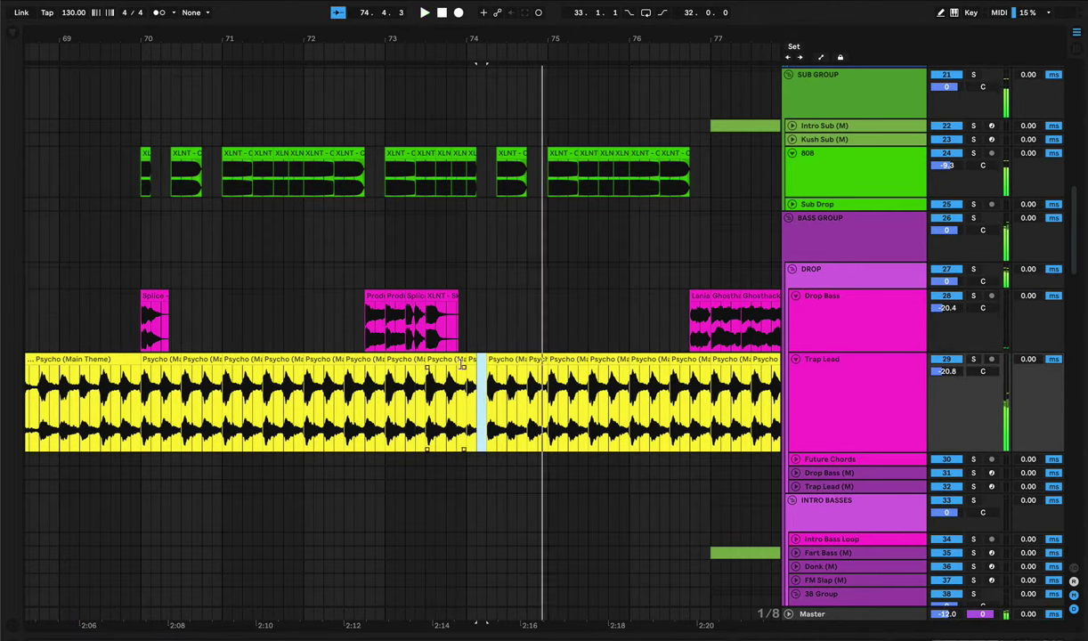
pyautogui.press('Delete')
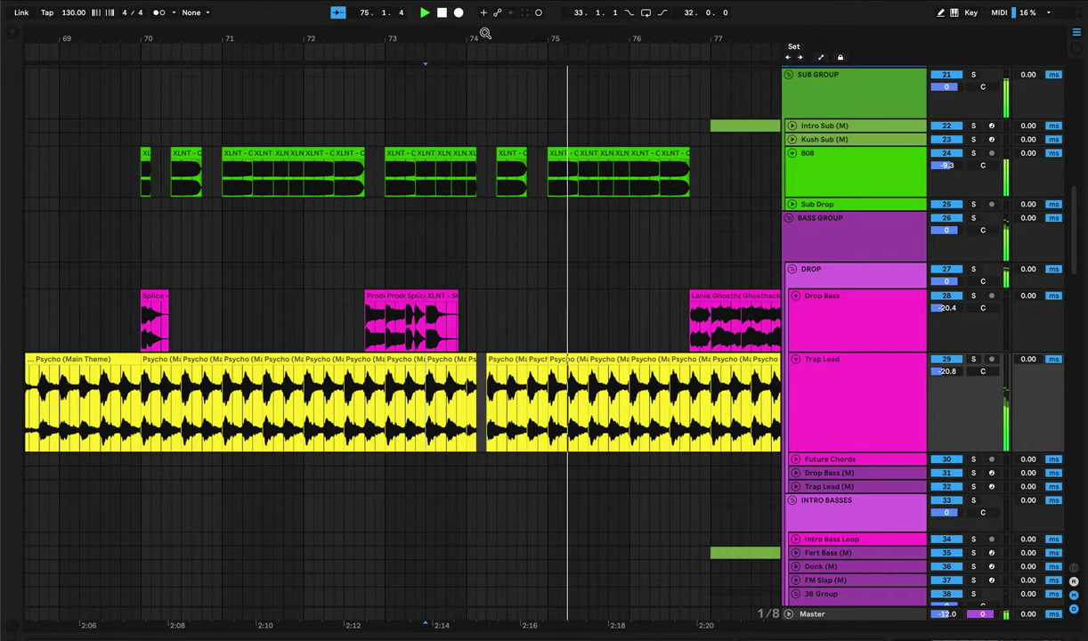
# - Delete the Trap Lead audio in the second half of bar 82's first beat, and play back the passage
pyautogui.moveTo(487, 35); pyautogui.dragTo(418, 17)
pyautogui.hscroll(3, 640, 367)
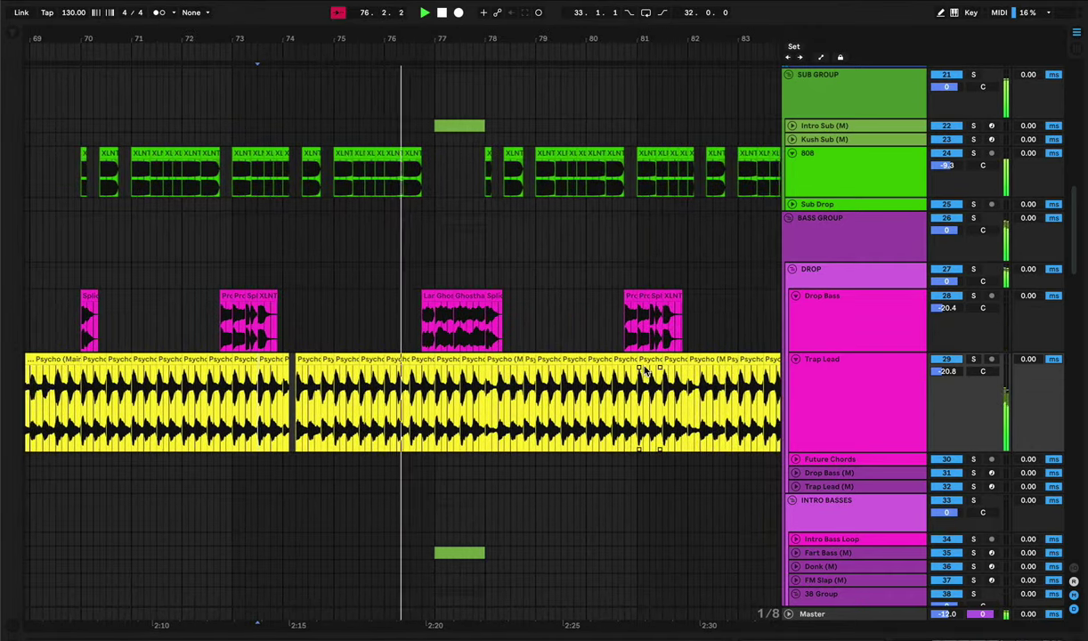
pyautogui.hscroll(2, 639, 371)
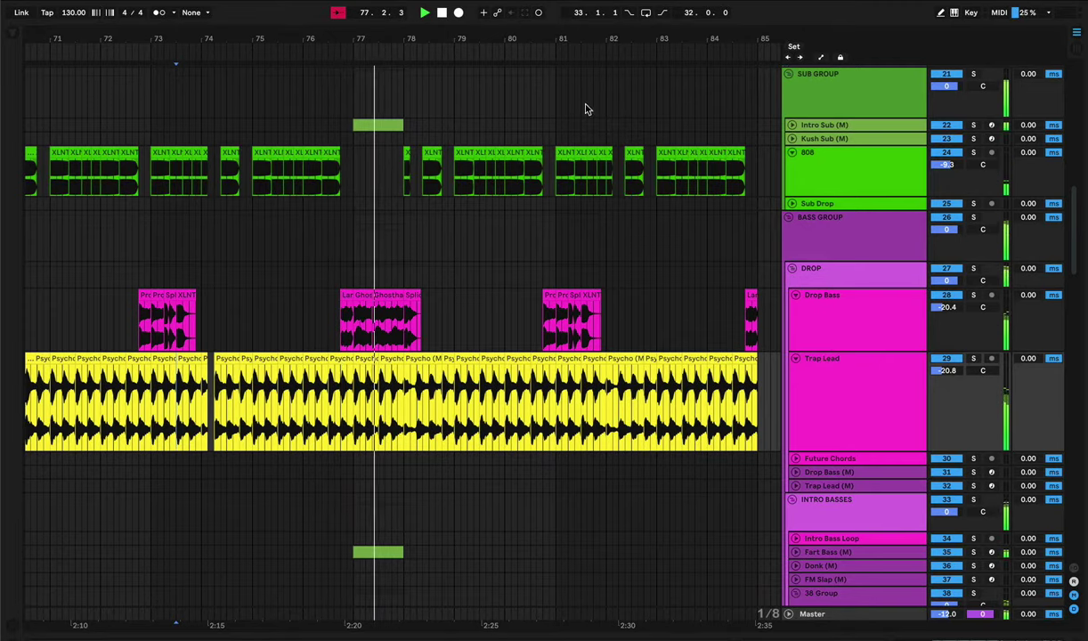
pyautogui.moveTo(644, 31); pyautogui.dragTo(644, 62)
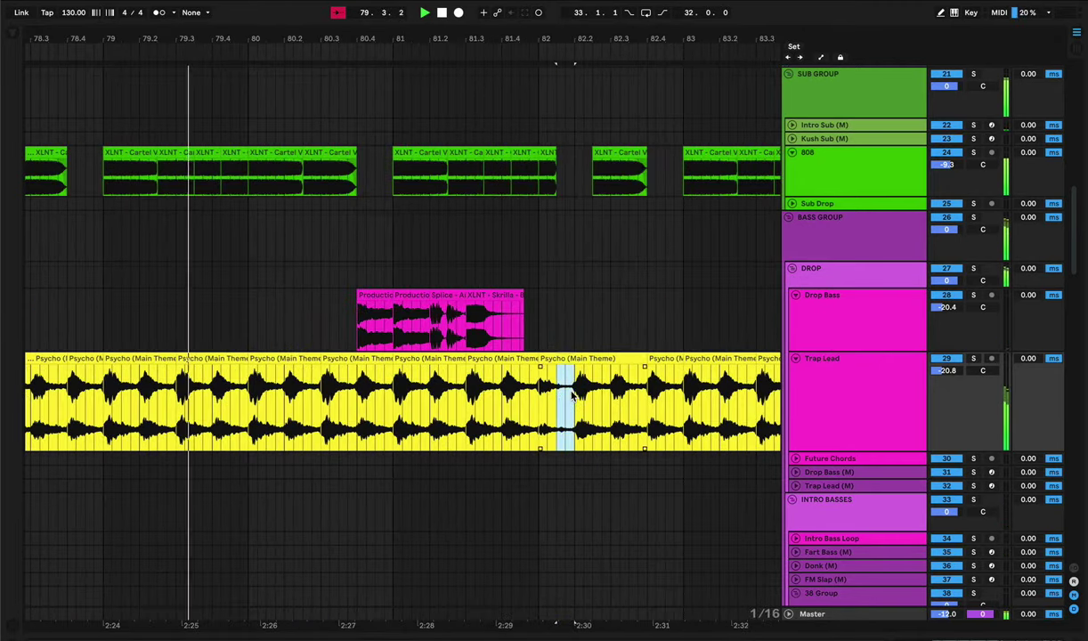
pyautogui.press('Delete')
pyautogui.moveTo(495, 43); pyautogui.dragTo(495, 9)
pyautogui.click(530, 336)
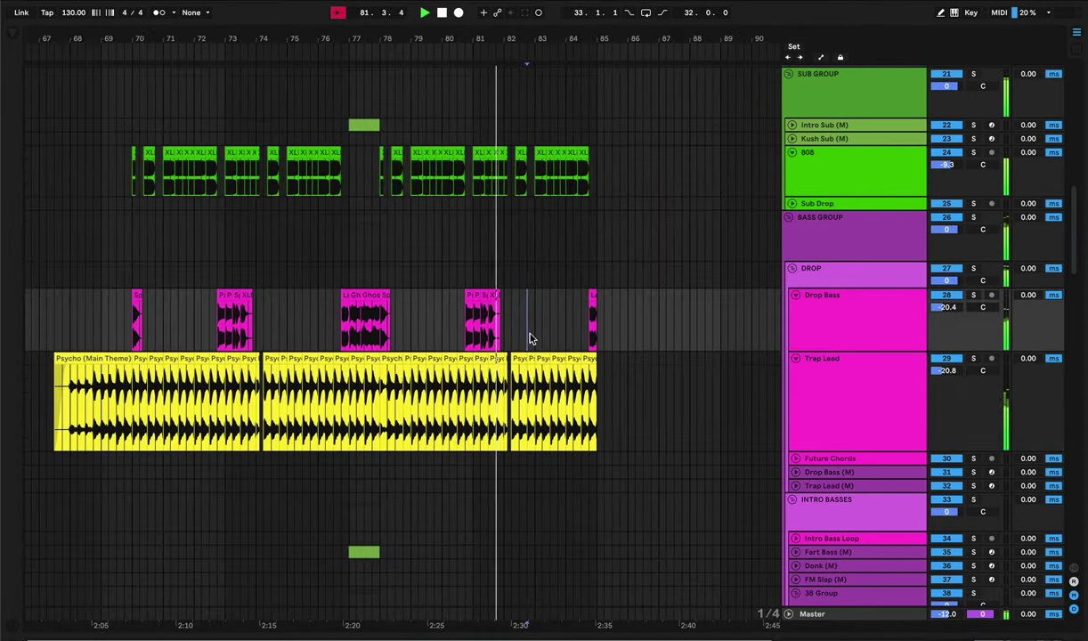
# - Delete the Cyberpunk uplifter on the Riser track, and move the Noise Sweep riser one bar earlier so it ends at bar 85
pyautogui.hscroll(-5, 525, 337)
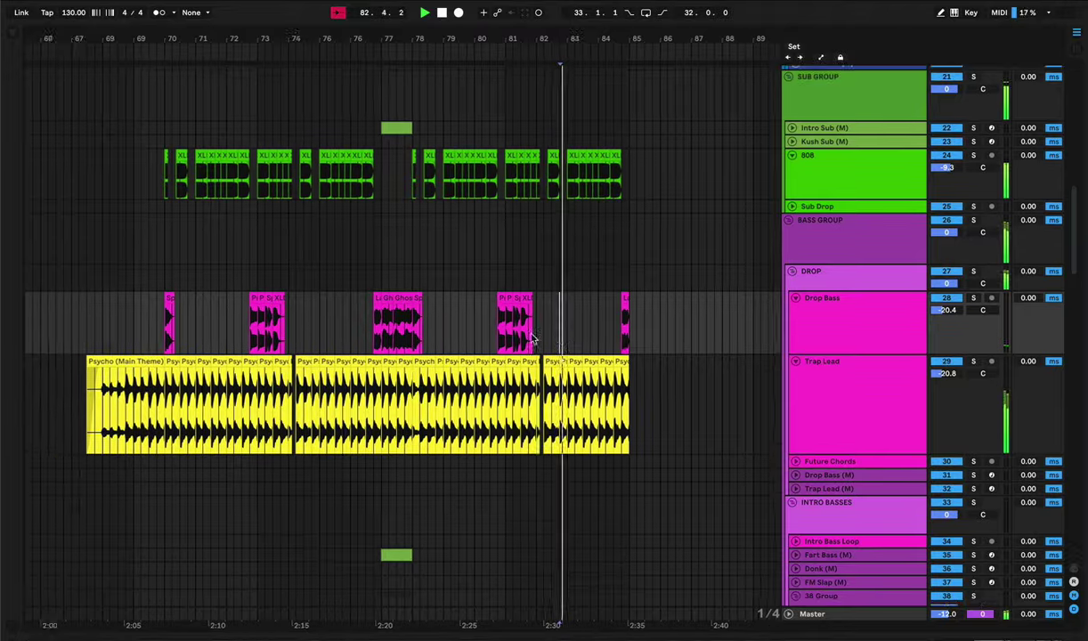
pyautogui.scroll(10, 517, 334)
pyautogui.scroll(-5, 515, 333)
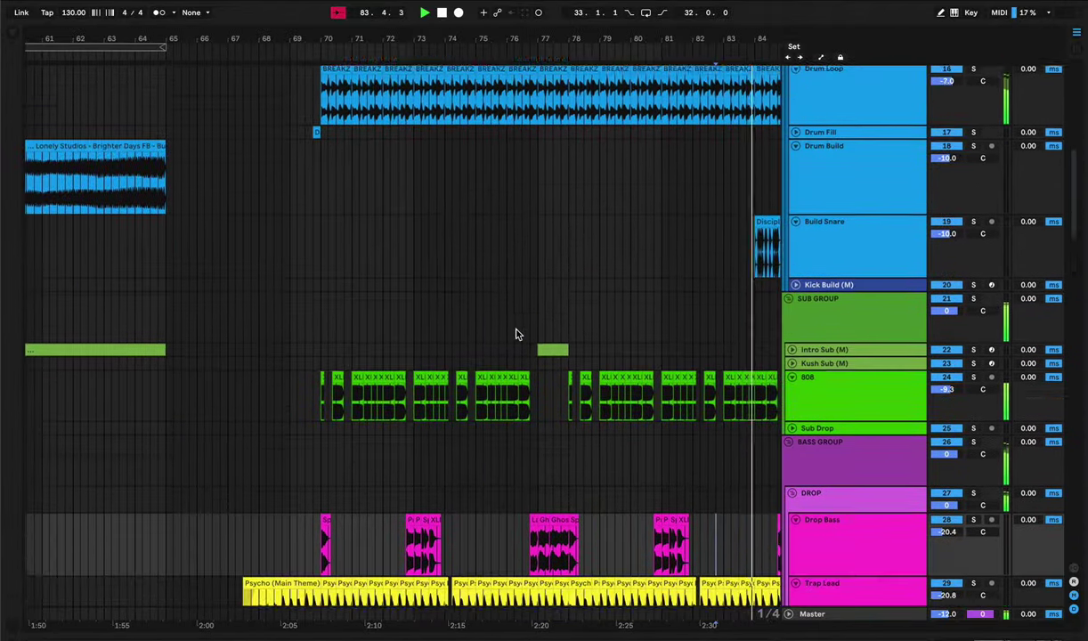
pyautogui.scroll(10, 398, 250)
pyautogui.scroll(5, 397, 254)
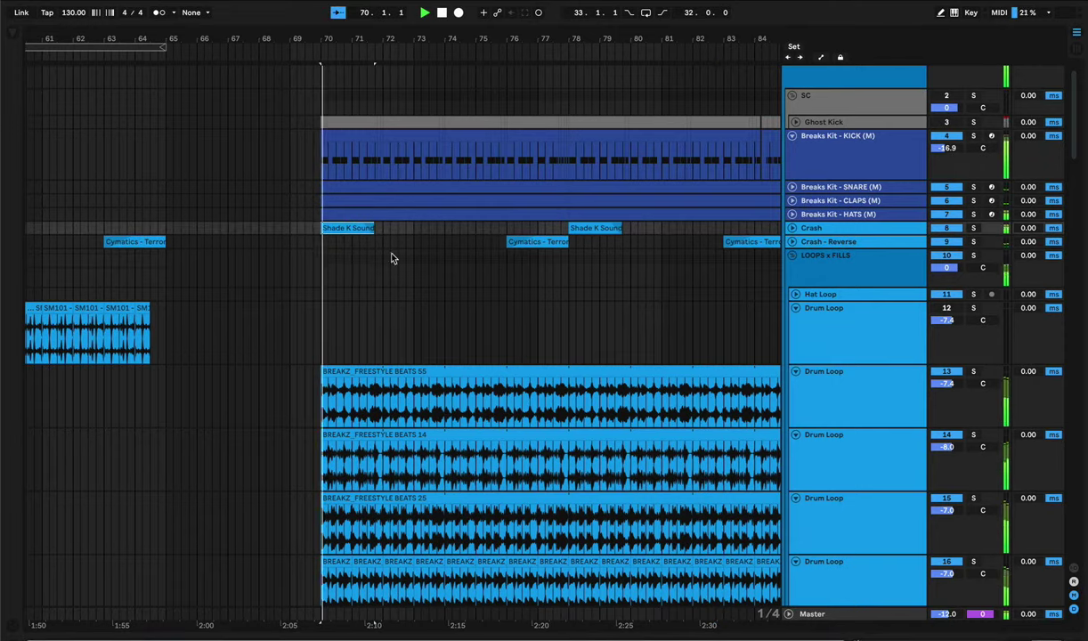
pyautogui.scroll(-15, 440, 287)
pyautogui.hscroll(5, 440, 287)
pyautogui.scroll(-15, 440, 289)
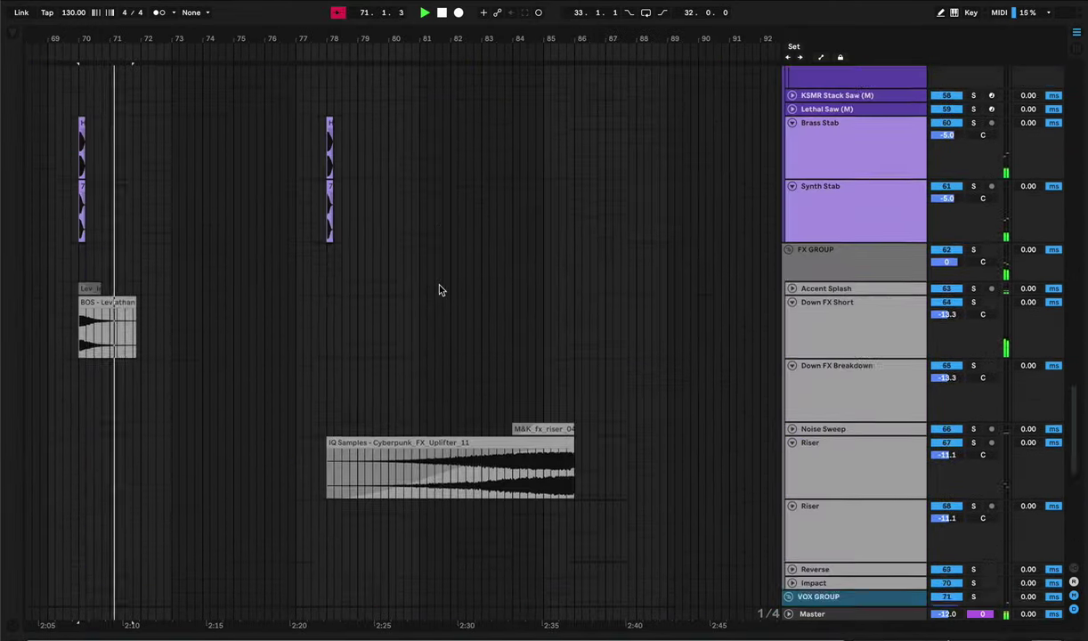
pyautogui.click(507, 226)
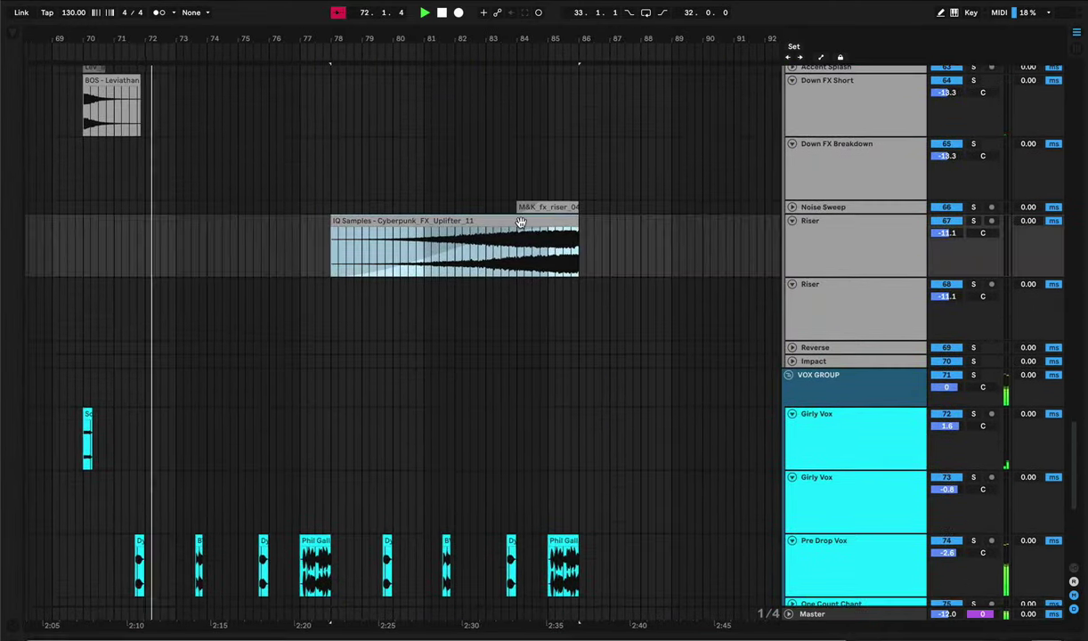
pyautogui.moveTo(552, 207); pyautogui.dragTo(522, 206)
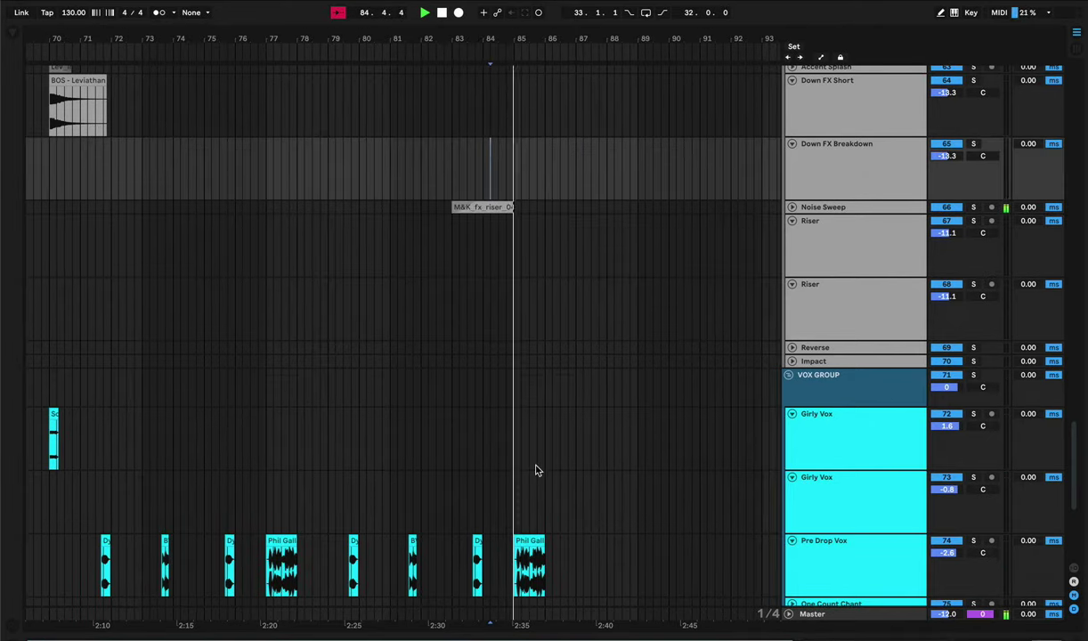
# - Delete the last Pre Drop Vox clip between bars 85 and 86
pyautogui.rightClick(534, 468)
pyautogui.click(534, 538)
pyautogui.click(534, 538)
pyautogui.press('Delete')
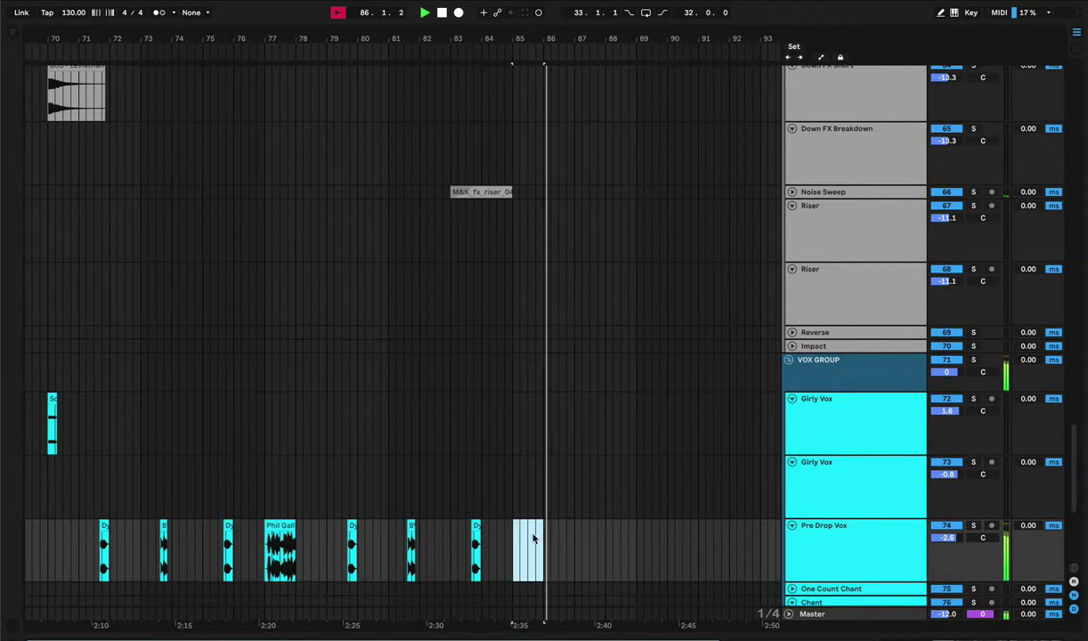
# - Play back the drop from bar 71, and move the BOS clip on the Down FX Short track from bar 70 to bar 78
pyautogui.click(117, 428)
pyautogui.rightClick(122, 450)
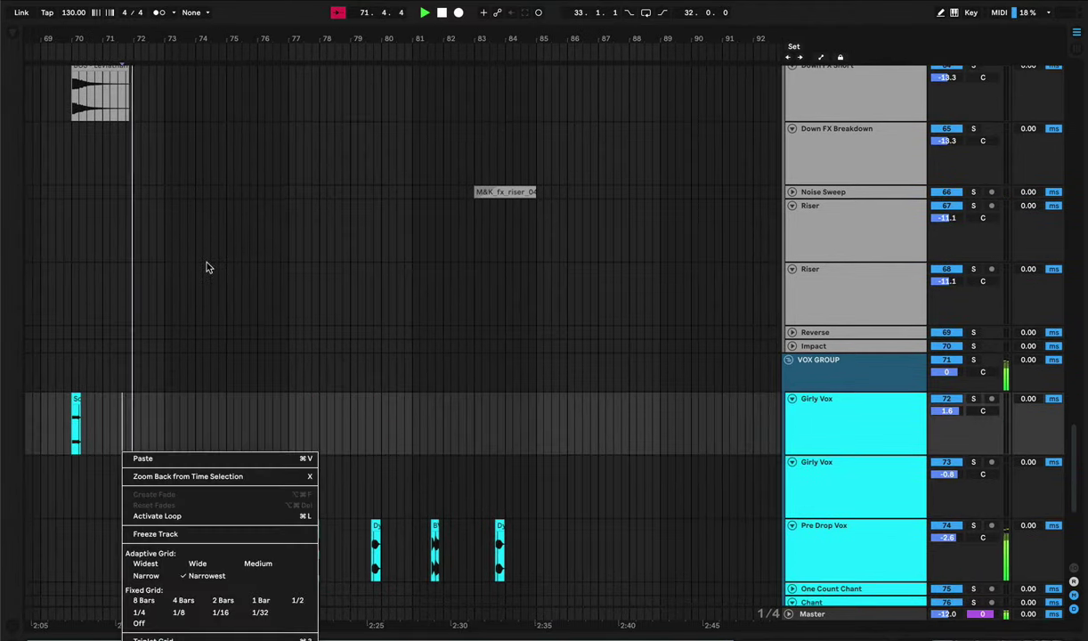
pyautogui.click(257, 296)
pyautogui.moveTo(351, 39); pyautogui.dragTo(372, 36)
pyautogui.scroll(15, 369, 356)
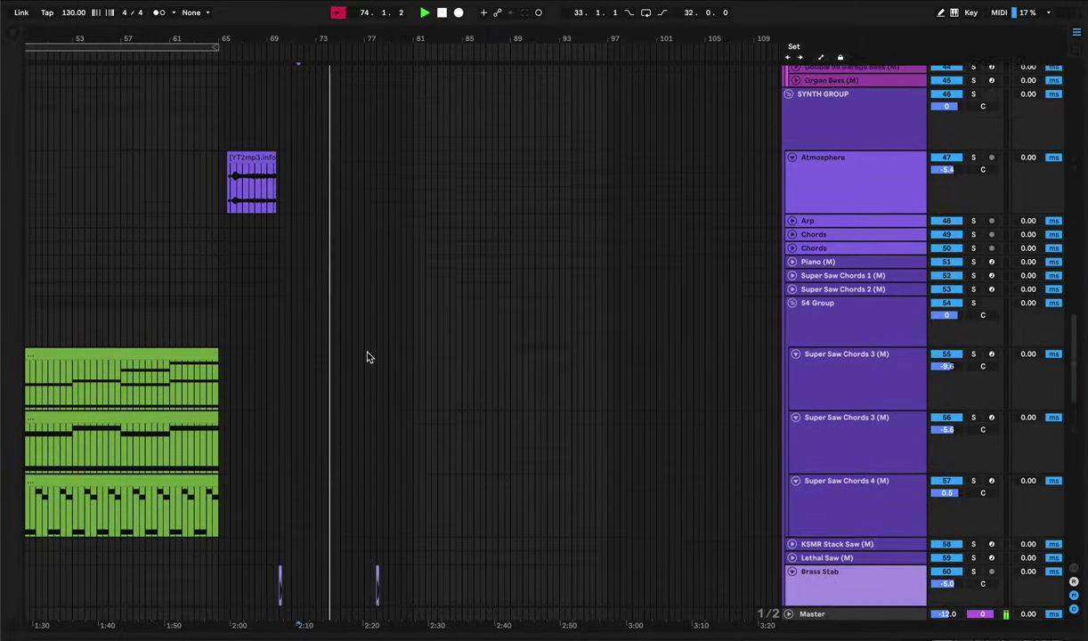
pyautogui.scroll(-15, 367, 358)
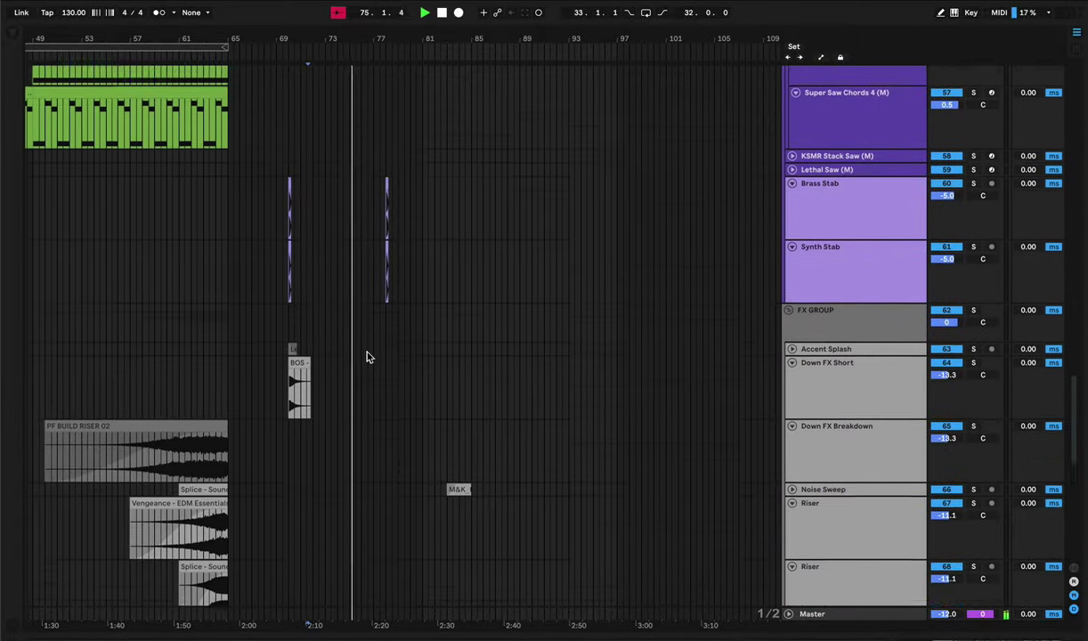
pyautogui.scroll(-5, 367, 357)
pyautogui.scroll(7, 367, 357)
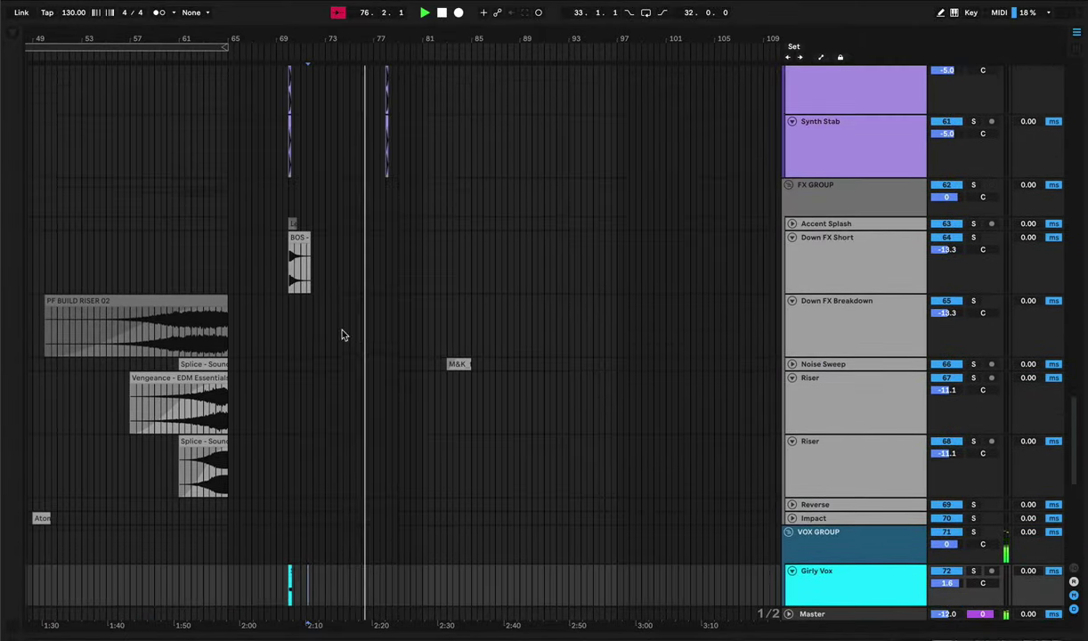
pyautogui.moveTo(295, 239); pyautogui.dragTo(396, 253)
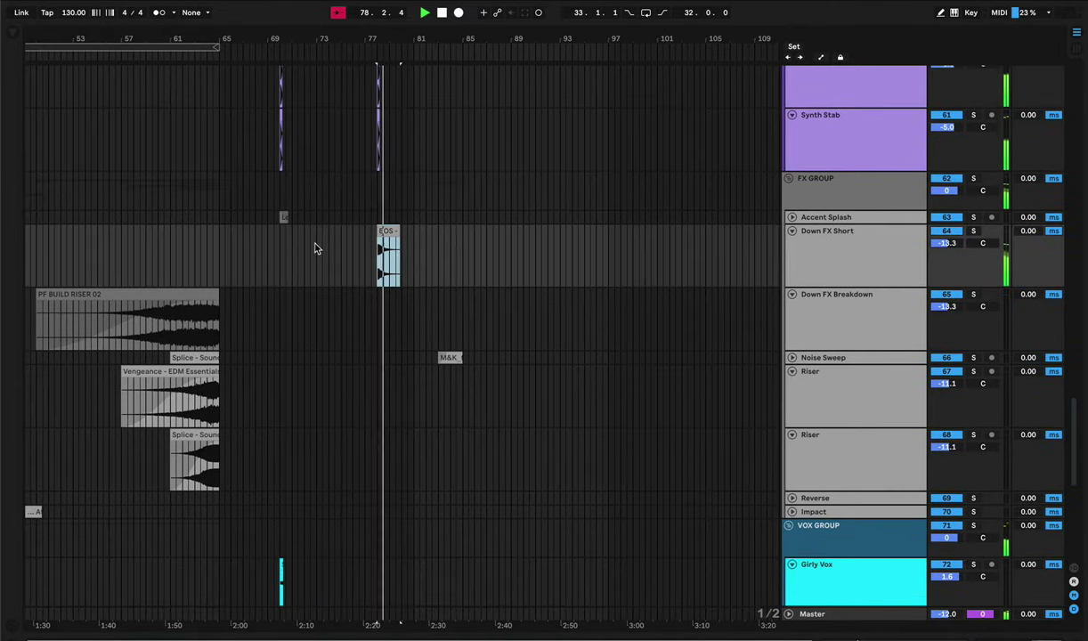
# - Copy the one-bar clip at bar 8 of the upper Boot Track and paste it at bar 85 on the same track
pyautogui.scroll(6, 338, 258)
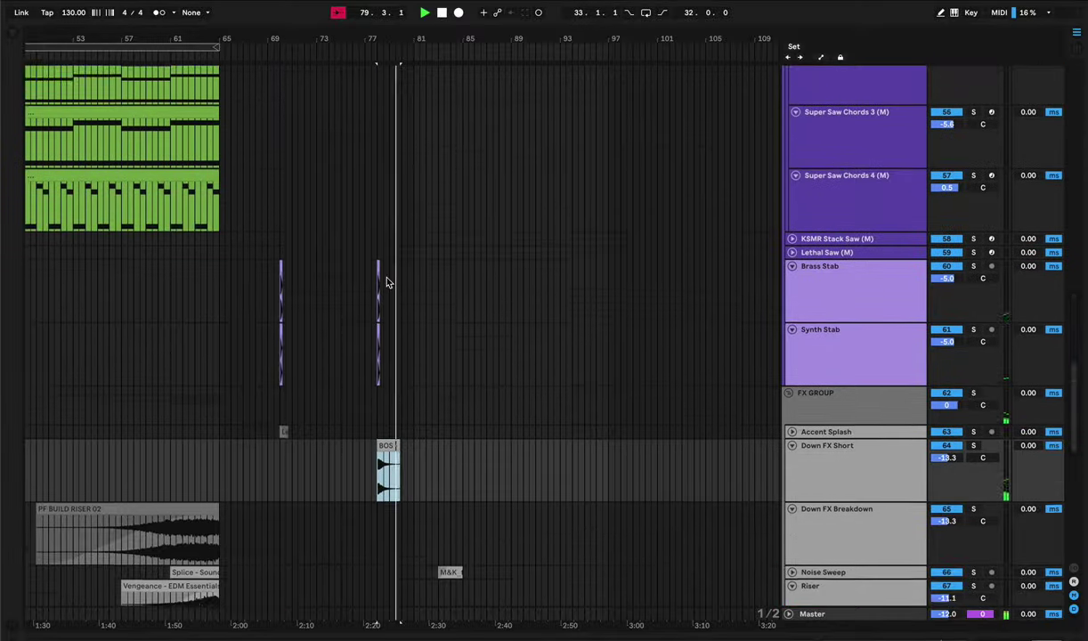
pyautogui.scroll(12, 386, 283)
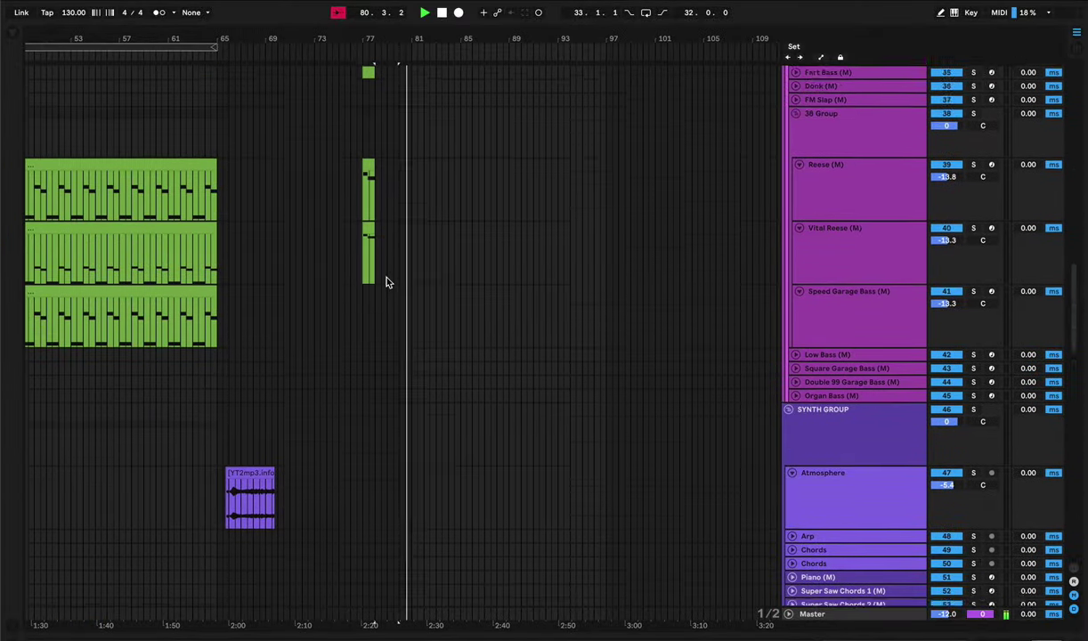
pyautogui.scroll(10, 387, 282)
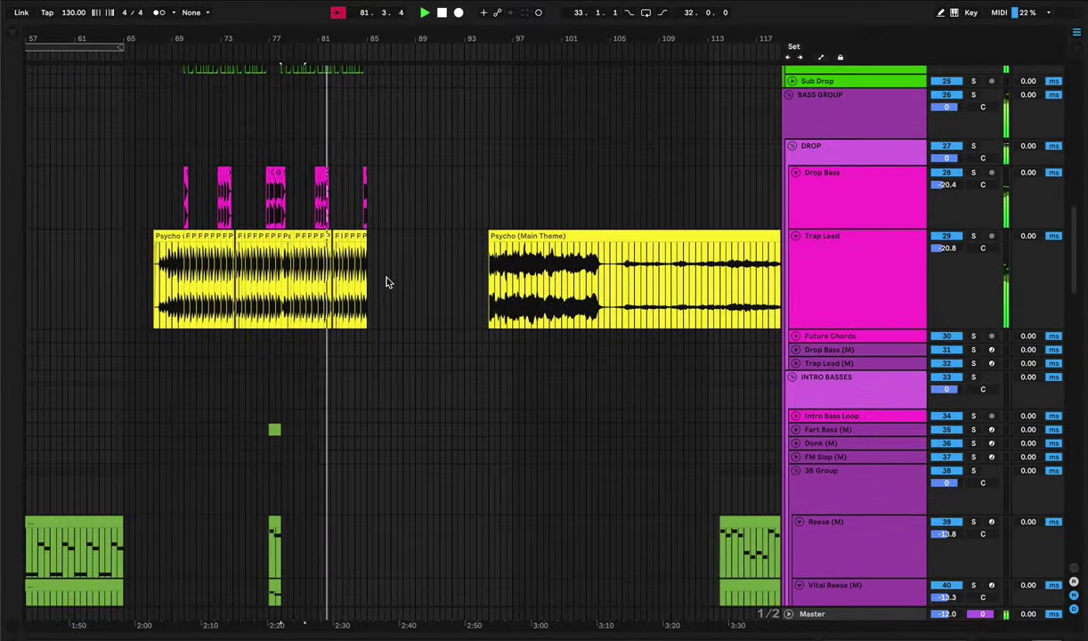
pyautogui.hscroll(-2, 386, 282)
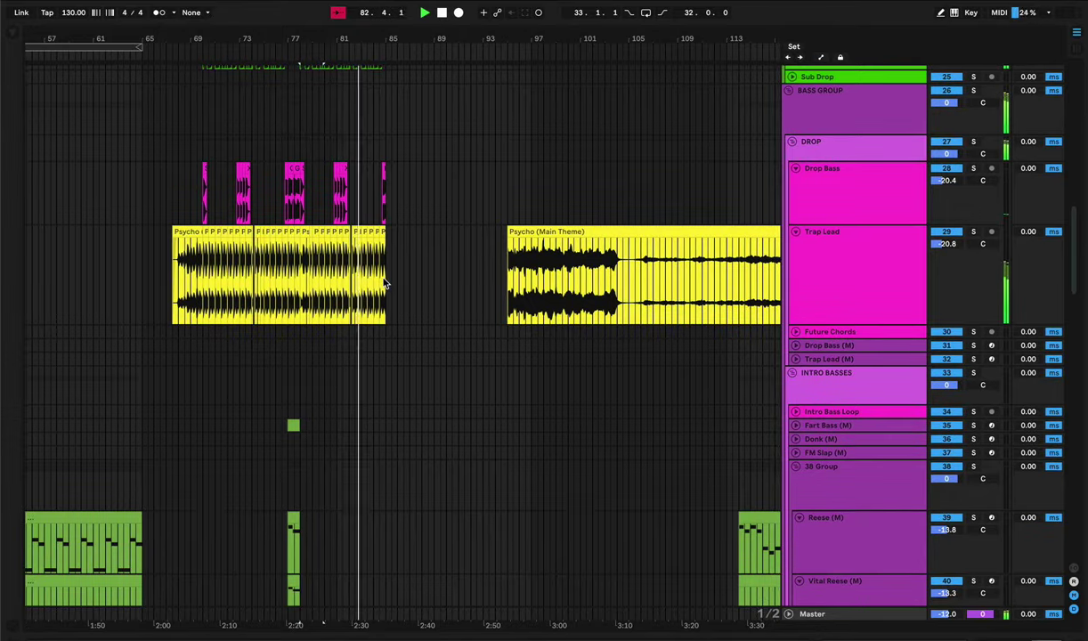
pyautogui.scroll(-20, 338, 296)
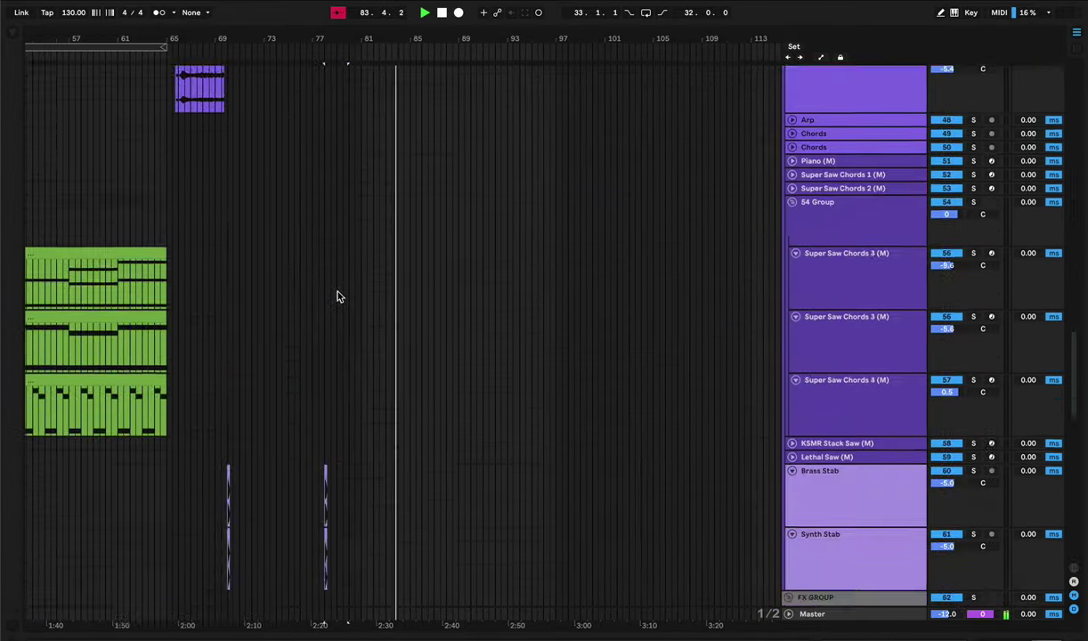
pyautogui.hscroll(-15, 339, 296)
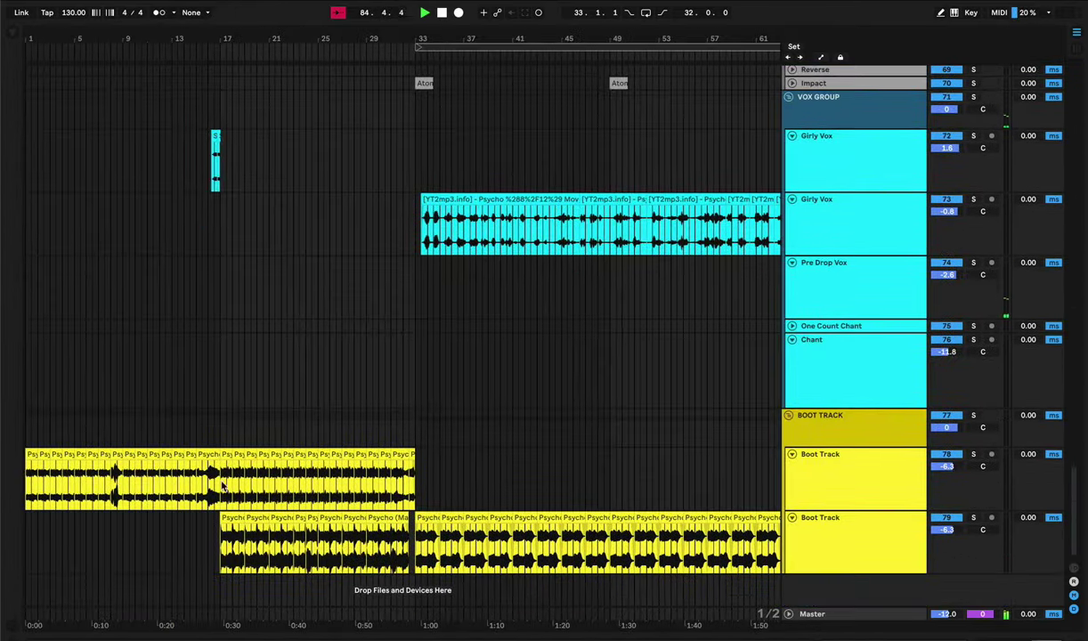
pyautogui.click(113, 479)
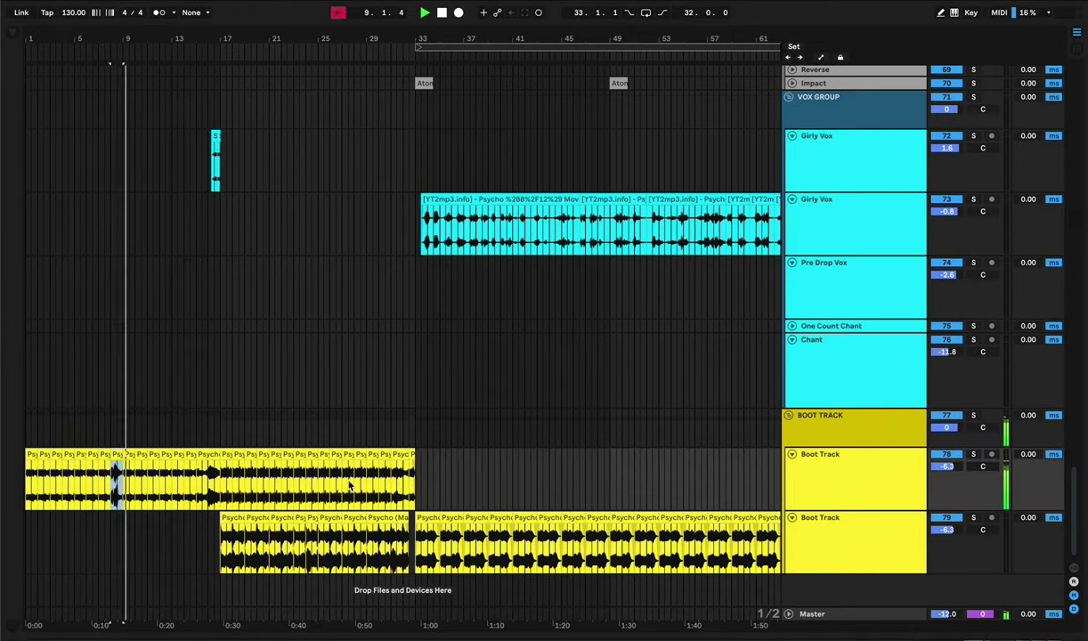
pyautogui.hscroll(15, 350, 485)
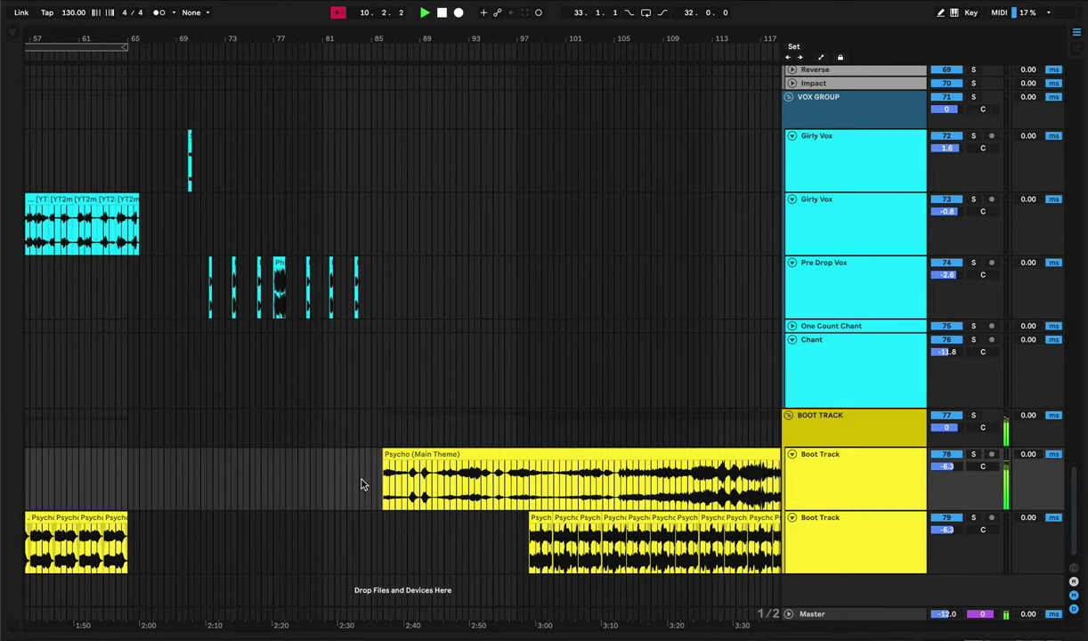
pyautogui.click(362, 482)
pyautogui.press('super+v')
# - Play back the pasted Boot Track clip at bar 85, and play the arrangement from bar 67
pyautogui.press('space')
pyautogui.press('space')
pyautogui.moveTo(358, 470); pyautogui.dragTo(361, 471)
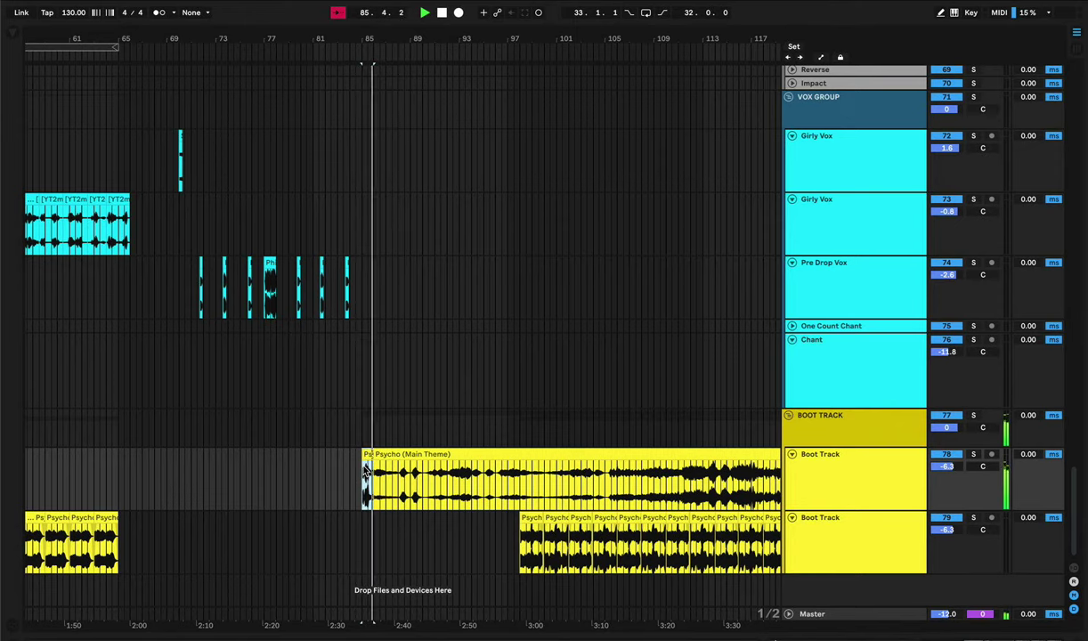
pyautogui.click(144, 464)
pyautogui.press('space')
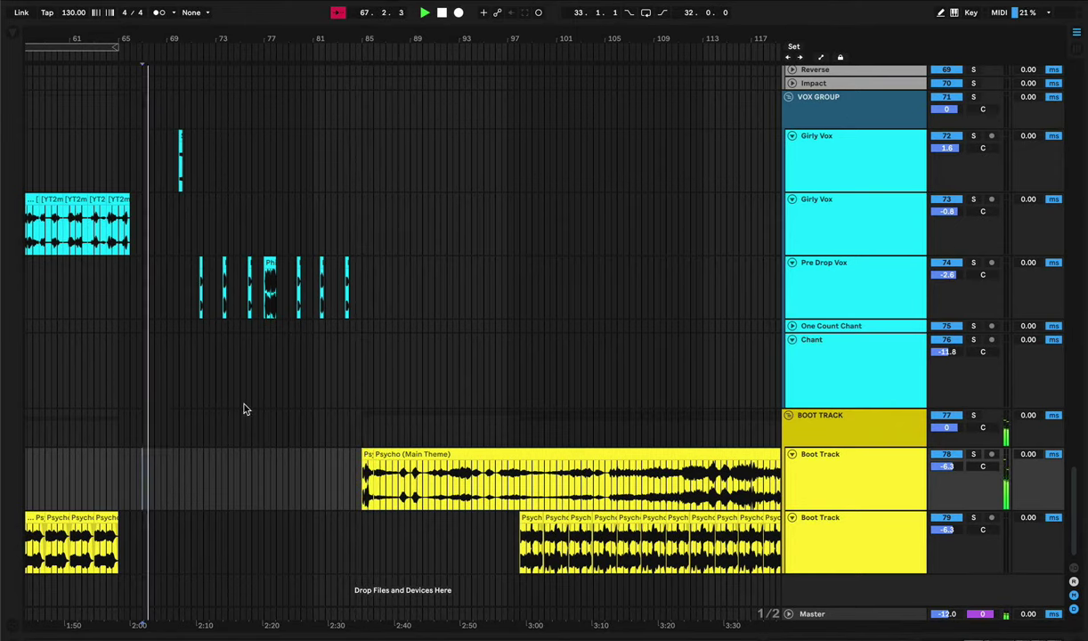
# - Move the chopped SM clips on the first Drum Loop track from bar 49 to bar 86
pyautogui.scroll(15, 343, 433)
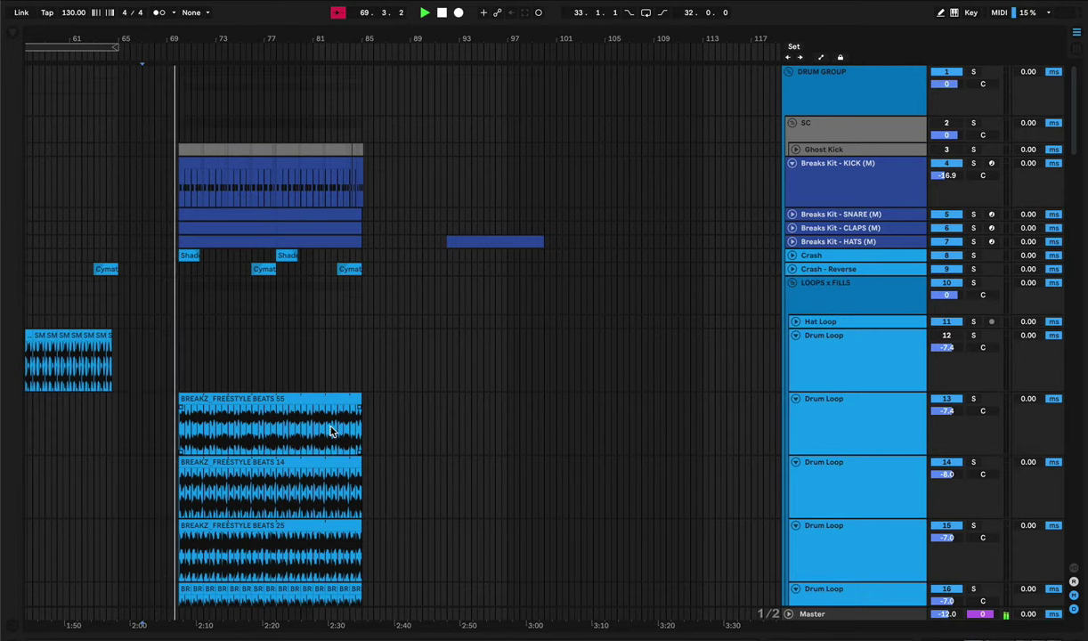
pyautogui.hscroll(-5, 331, 432)
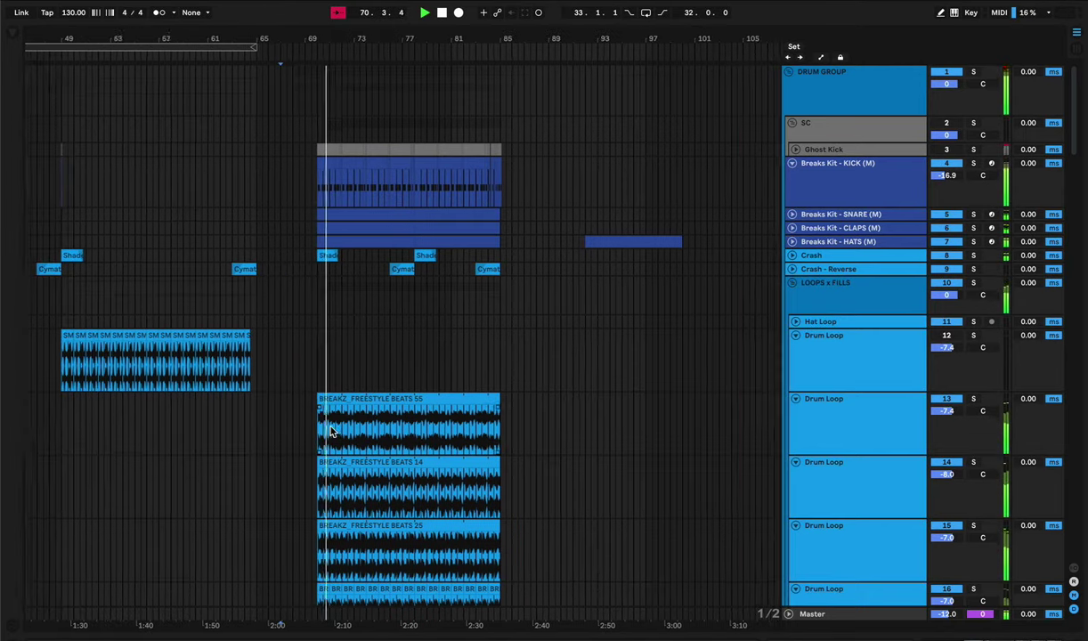
pyautogui.moveTo(98, 368); pyautogui.dragTo(294, 347)
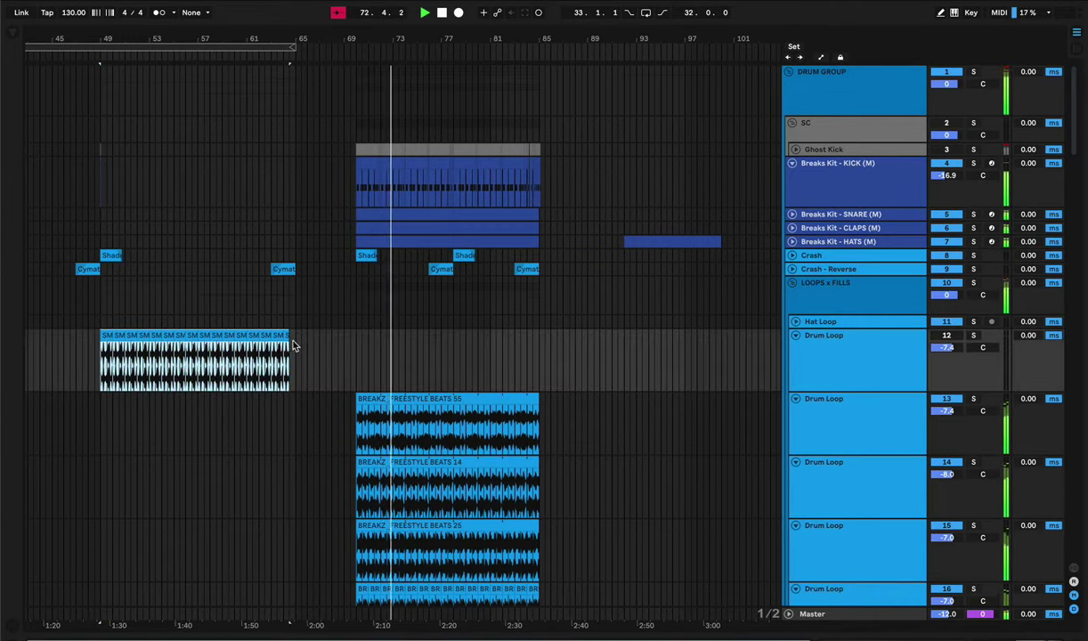
pyautogui.moveTo(107, 338); pyautogui.dragTo(556, 357)
pyautogui.scroll(-1, 539, 364)
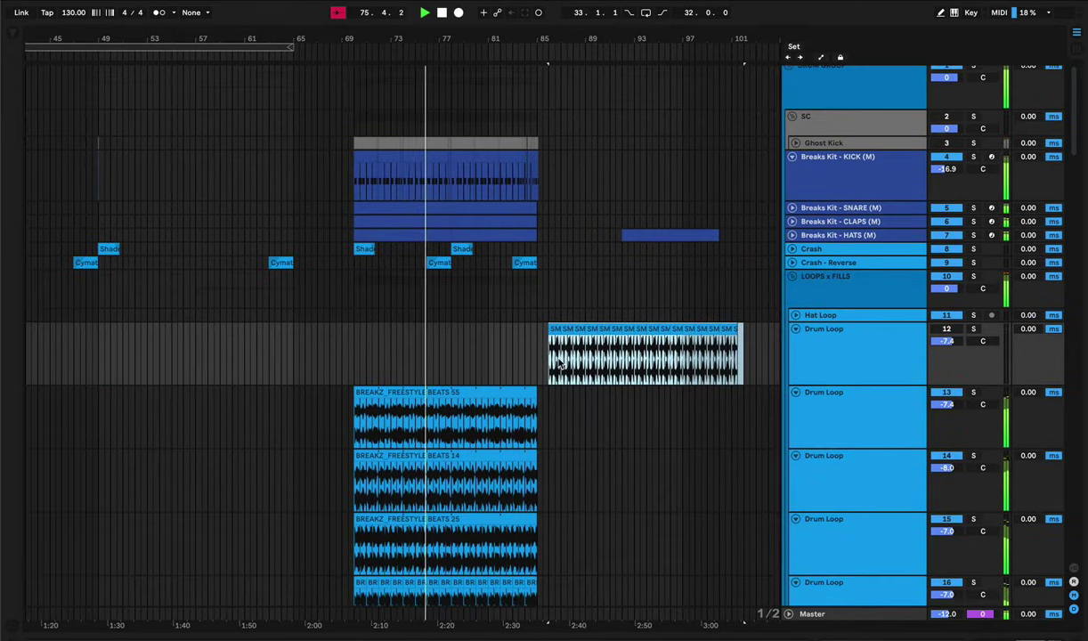
# - Move the long Psycho (Main Theme) clip on the Trap Lead track from bar 95 to around bar 117
pyautogui.click(630, 233)
pyautogui.hscroll(2, 589, 257)
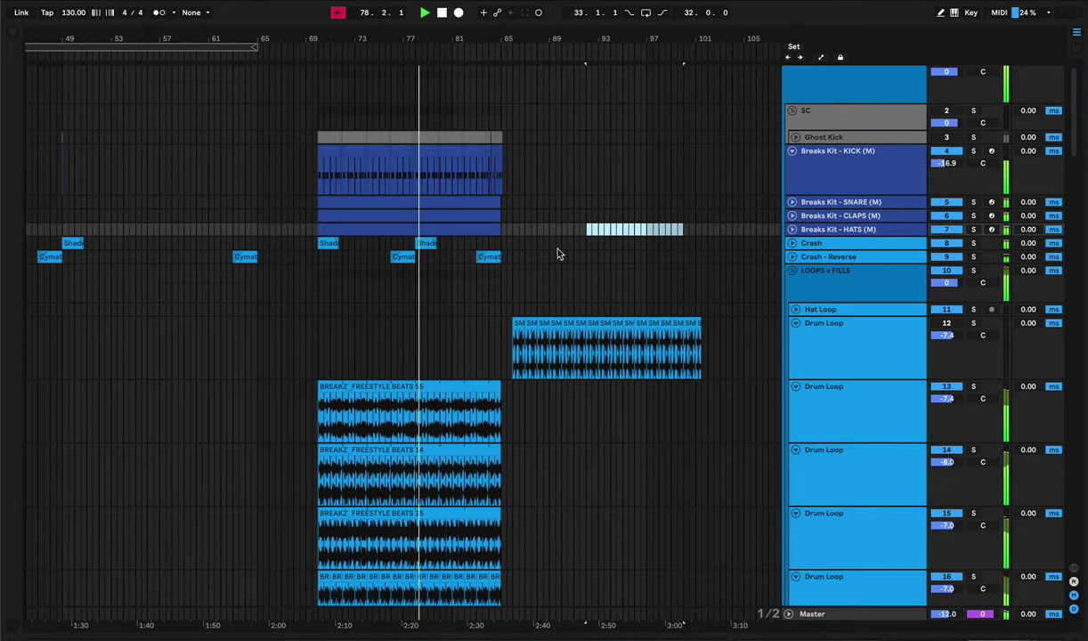
pyautogui.hscroll(1, 564, 250)
pyautogui.scroll(-1, 573, 250)
pyautogui.scroll(-10, 574, 274)
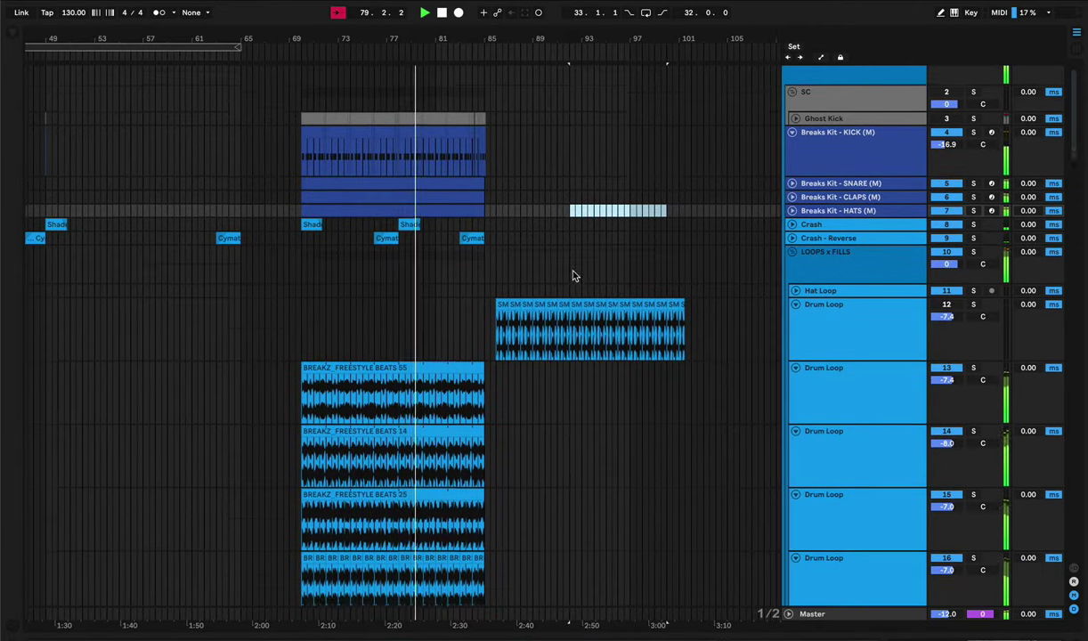
pyautogui.scroll(-8, 574, 276)
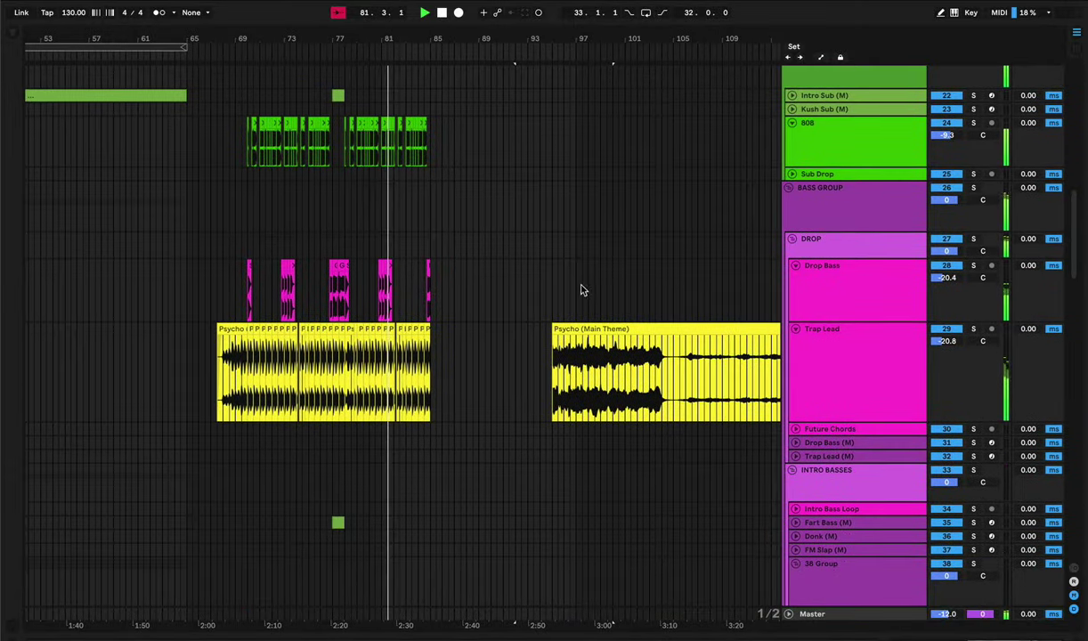
pyautogui.click(580, 330)
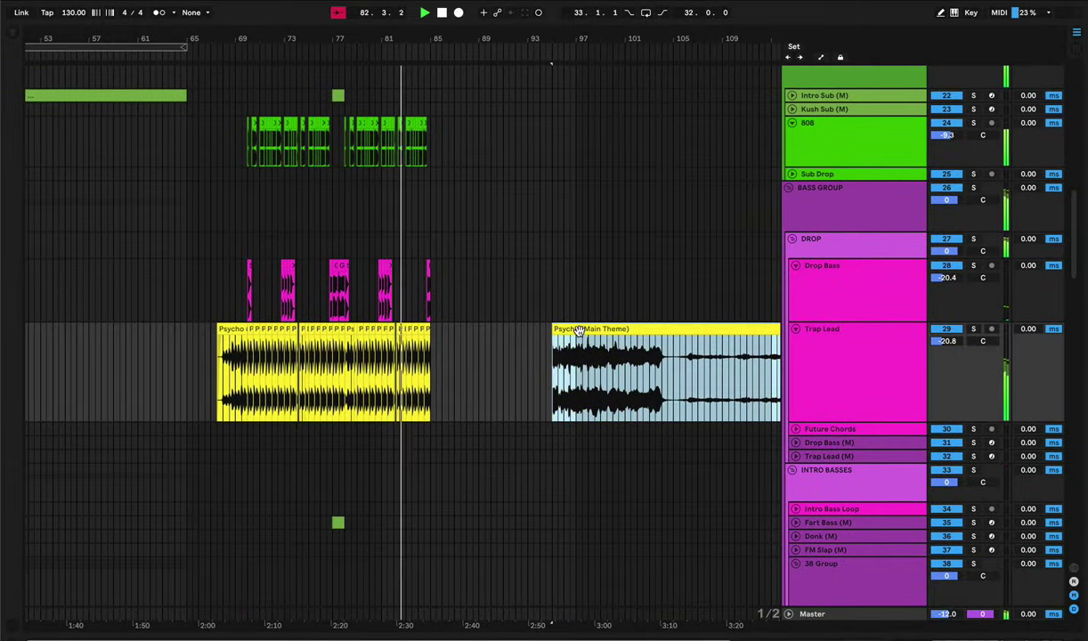
pyautogui.moveTo(586, 329); pyautogui.dragTo(779, 346)
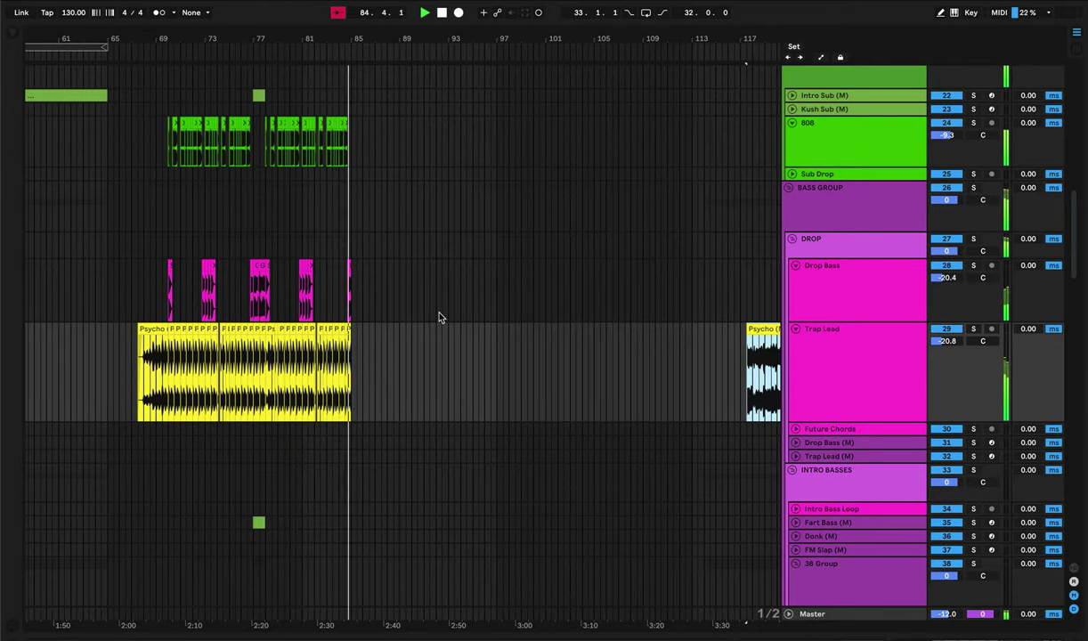